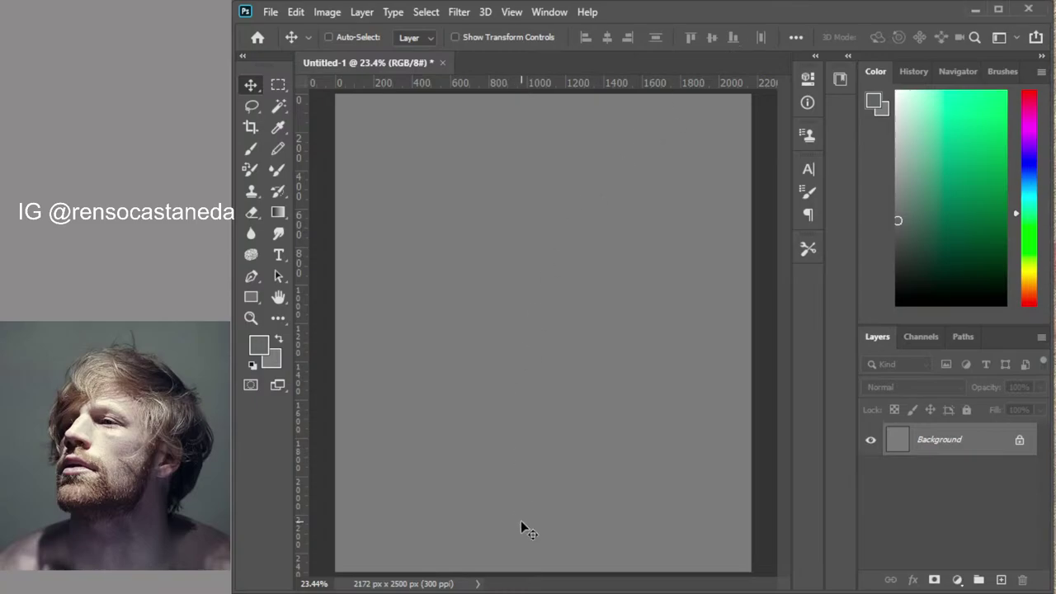
Activate the Brush tool and switch to the soft textured preset, trying both brushes with grey strokes and undoing them
{"action": "key", "text": "b"}
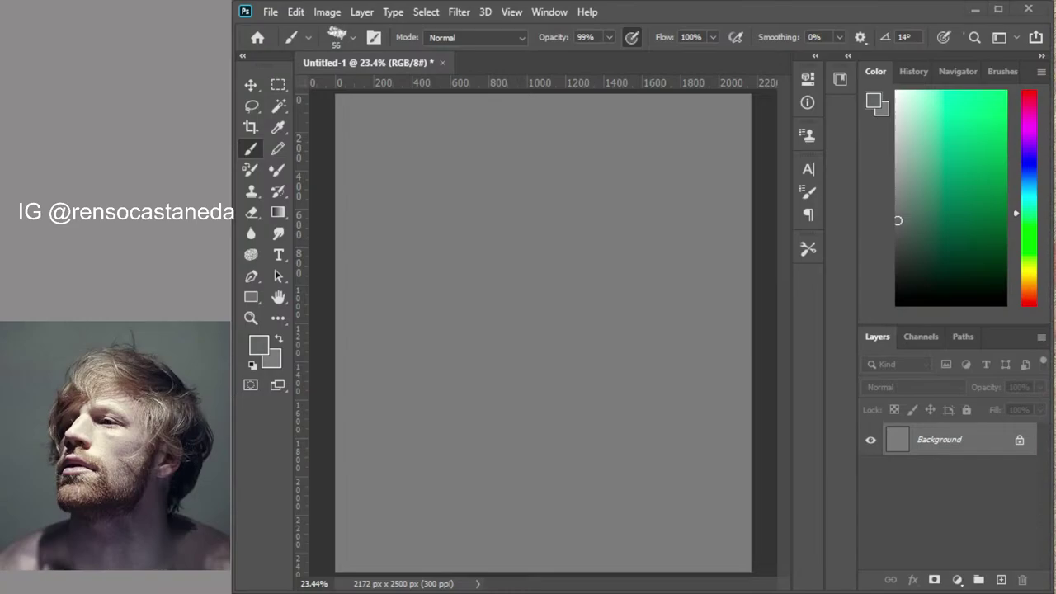
{"action": "left_click_drag", "start_coordinate": [504, 190], "coordinate": [472, 241]}
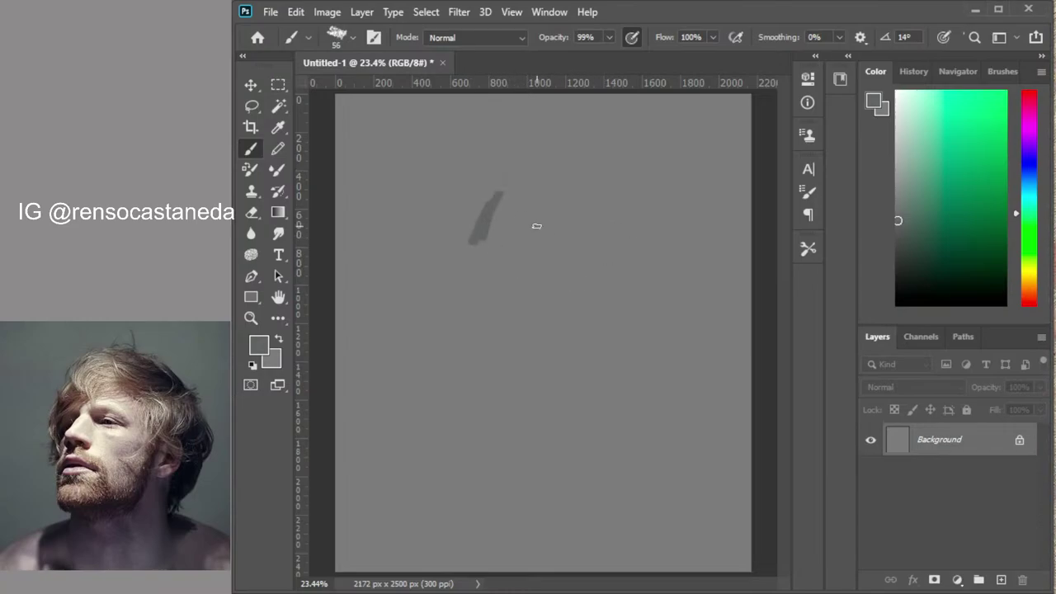
{"action": "mouse_move", "coordinate": [544, 327]}
{"action": "left_mouse_down"}
{"action": "mouse_move", "coordinate": [490, 248]}
{"action": "mouse_move", "coordinate": [527, 355]}
{"action": "left_mouse_up"}
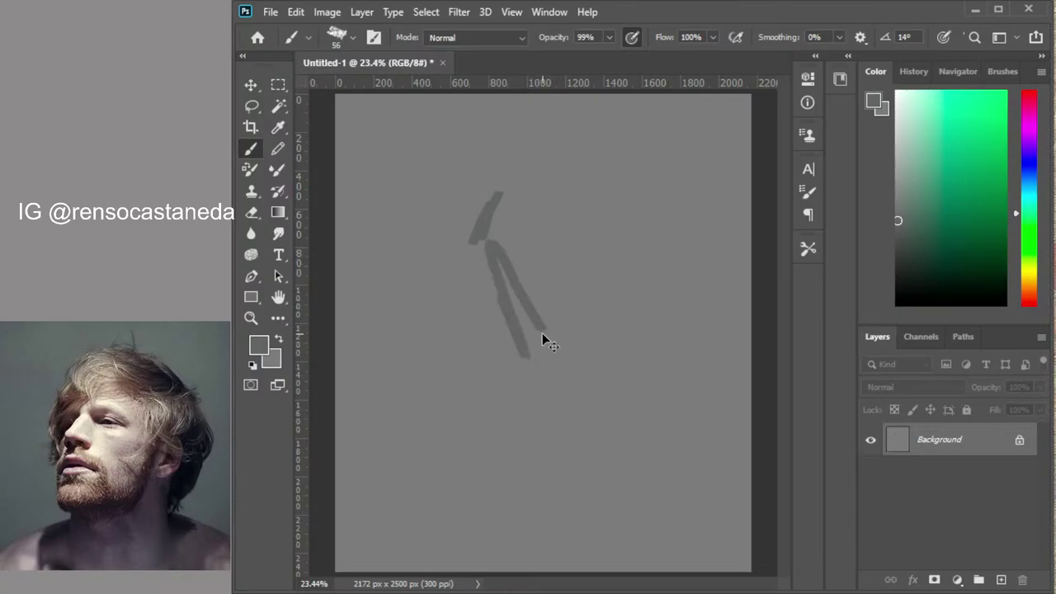
{"action": "key", "text": "ctrl+z"}
{"action": "key", "text": "ctrl+z"}
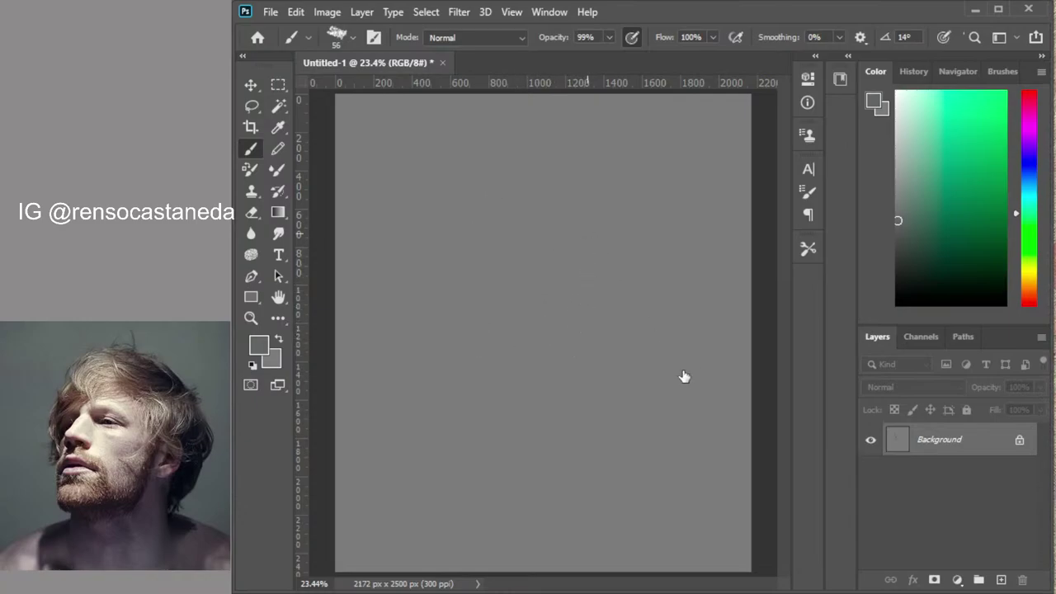
{"action": "left_click", "coordinate": [699, 350]}
{"action": "mouse_move", "coordinate": [513, 155]}
{"action": "left_mouse_down"}
{"action": "mouse_move", "coordinate": [475, 248]}
{"action": "mouse_move", "coordinate": [485, 292]}
{"action": "left_mouse_up"}
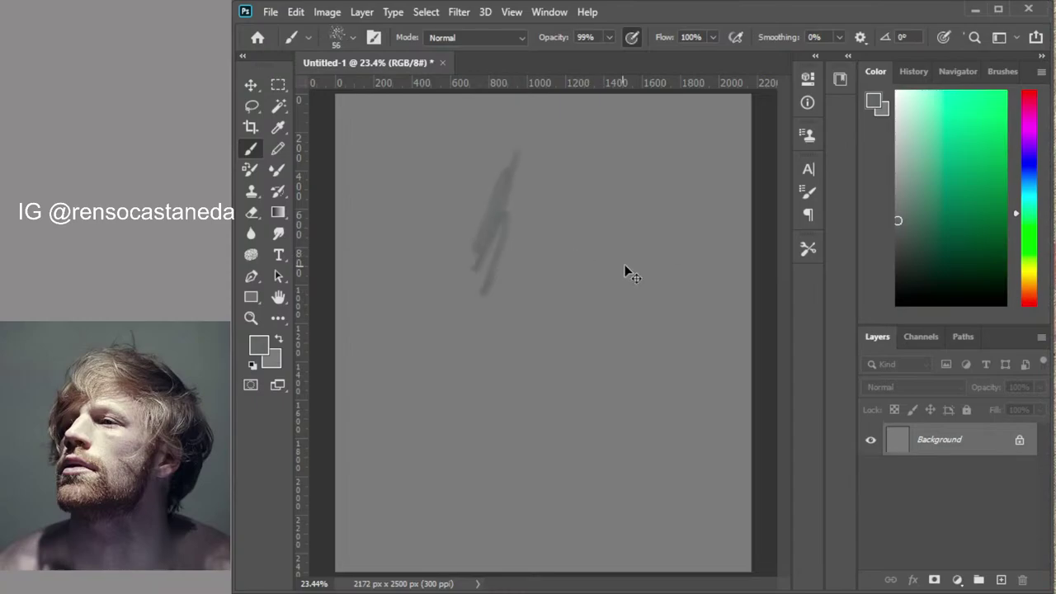
{"action": "key", "text": "ctrl+z"}
Choose a muted reddish brown and loosely sketch the head outline, facial features and jawline of the reference portrait
{"action": "left_click", "coordinate": [1028, 290]}
{"action": "left_click", "coordinate": [949, 229]}
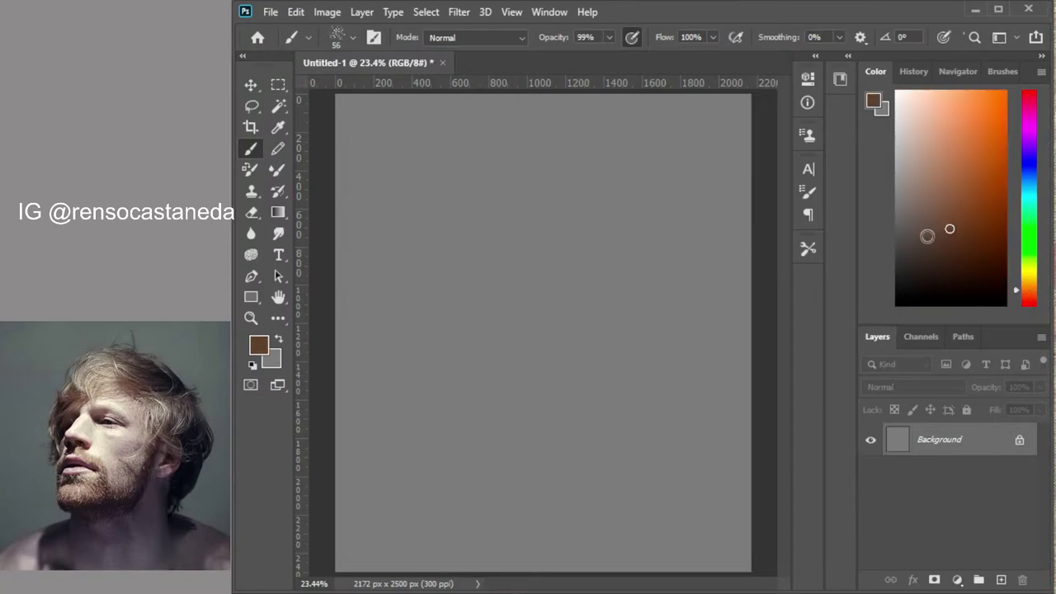
{"action": "left_click_drag", "start_coordinate": [500, 180], "coordinate": [477, 263]}
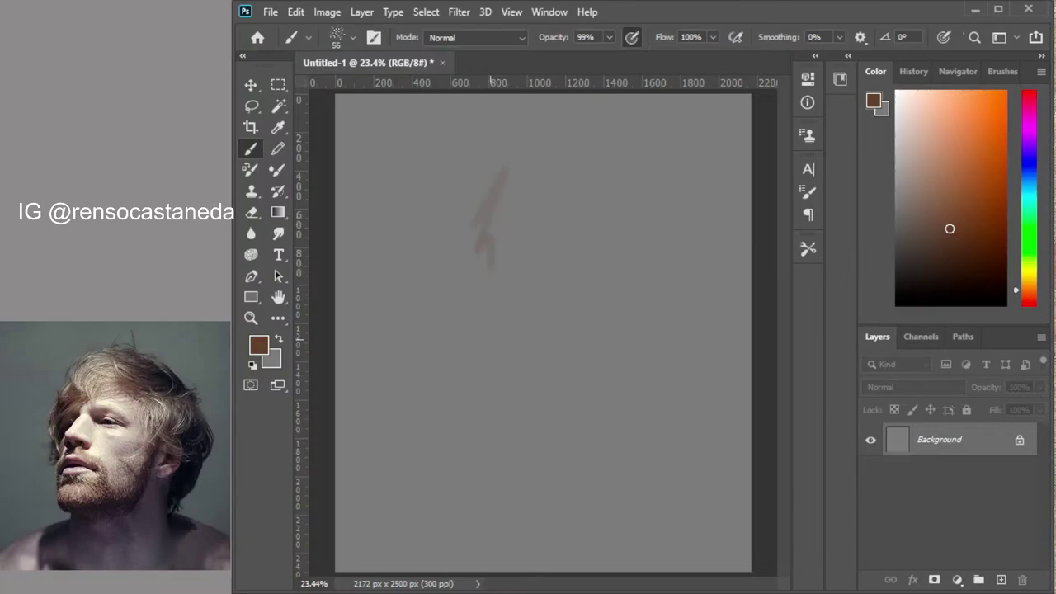
{"action": "key", "text": "ctrl+z"}
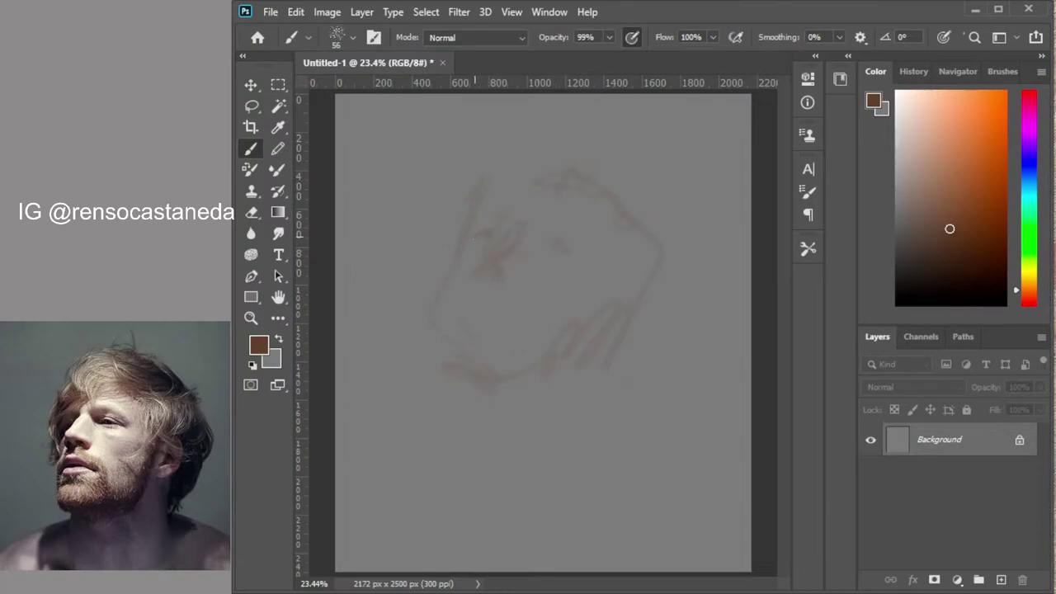
{"action": "left_click_drag", "start_coordinate": [515, 314], "coordinate": [460, 309]}
{"action": "left_click_drag", "start_coordinate": [603, 312], "coordinate": [564, 389]}
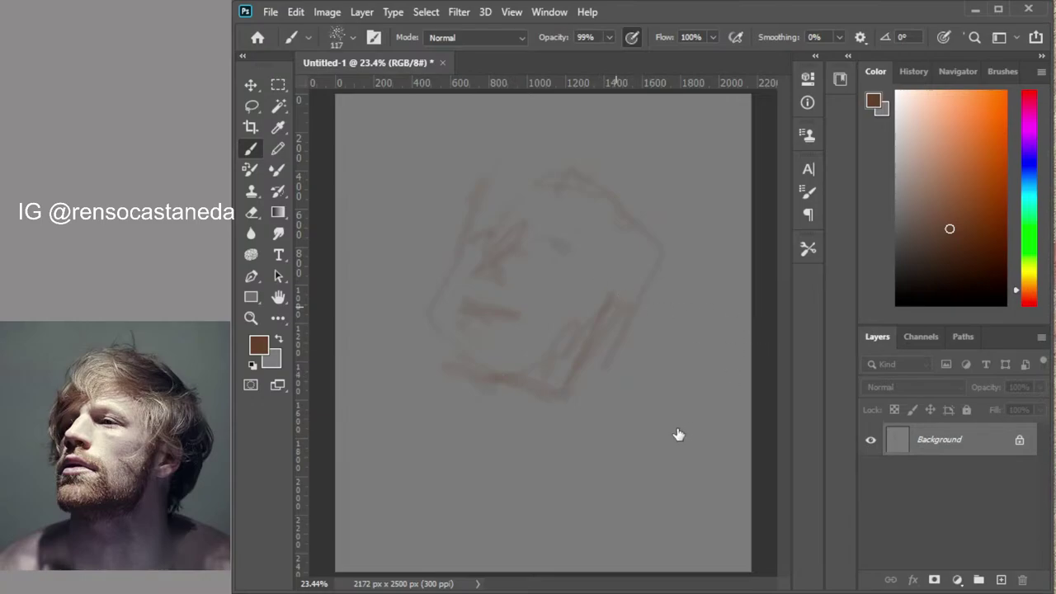
Block in the jaw, eye sockets, nose, mouth, hair, neck and shoulder shadows with the flat brush in dark and medium browns
{"action": "left_click", "coordinate": [960, 272]}
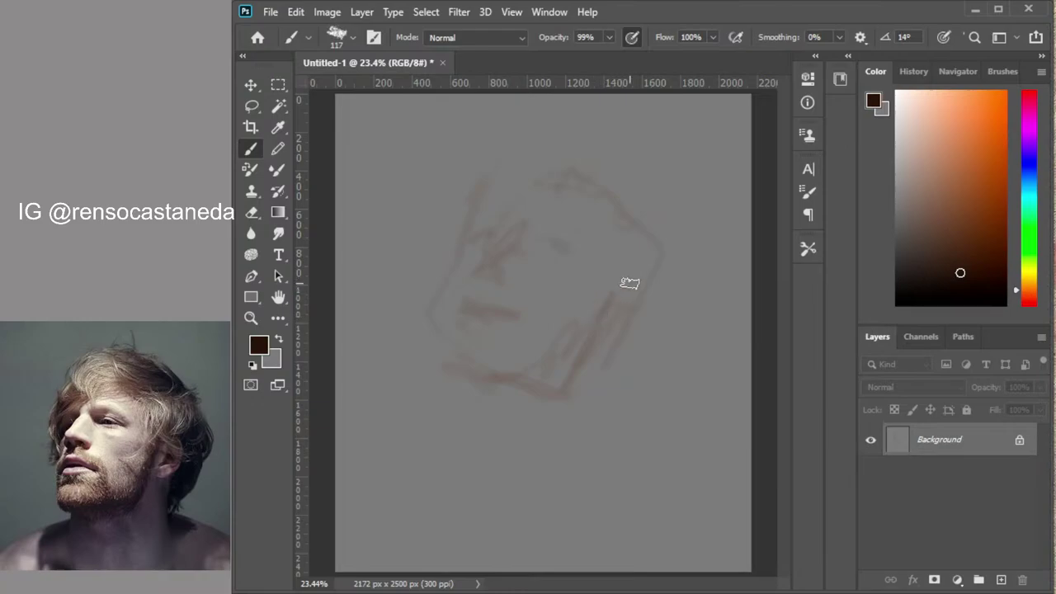
{"action": "mouse_move", "coordinate": [615, 291]}
{"action": "left_mouse_down"}
{"action": "mouse_move", "coordinate": [544, 385]}
{"action": "mouse_move", "coordinate": [500, 387]}
{"action": "mouse_move", "coordinate": [576, 353]}
{"action": "mouse_move", "coordinate": [518, 378]}
{"action": "mouse_move", "coordinate": [581, 338]}
{"action": "mouse_move", "coordinate": [536, 377]}
{"action": "mouse_move", "coordinate": [541, 350]}
{"action": "mouse_move", "coordinate": [497, 375]}
{"action": "mouse_move", "coordinate": [498, 353]}
{"action": "mouse_move", "coordinate": [465, 368]}
{"action": "left_mouse_up"}
{"action": "left_click", "coordinate": [940, 242]}
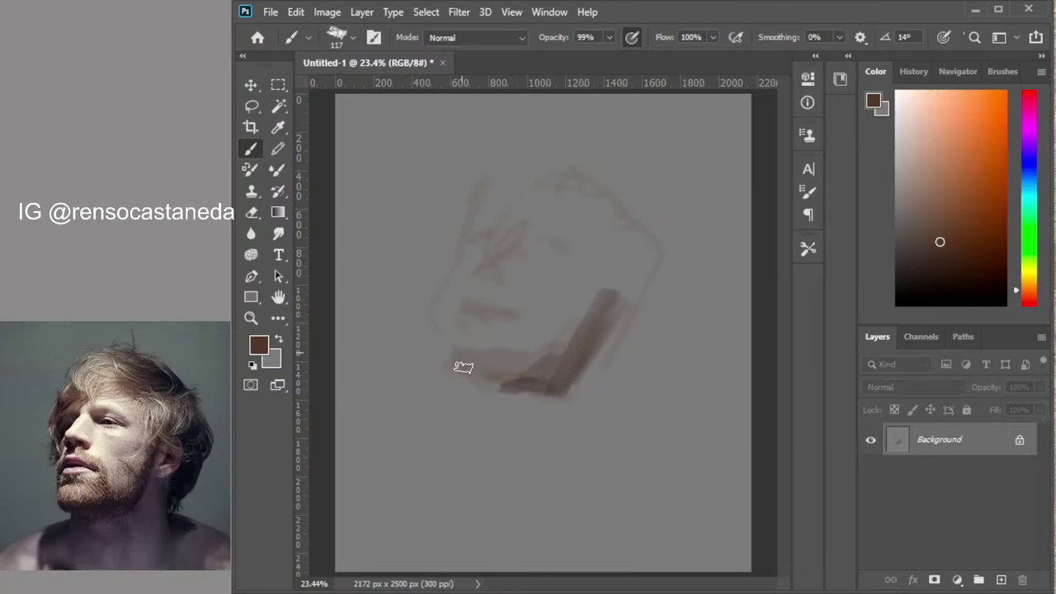
{"action": "left_click_drag", "start_coordinate": [517, 314], "coordinate": [475, 310]}
{"action": "mouse_move", "coordinate": [495, 270]}
{"action": "left_mouse_down"}
{"action": "mouse_move", "coordinate": [456, 355]}
{"action": "mouse_move", "coordinate": [484, 328]}
{"action": "mouse_move", "coordinate": [447, 356]}
{"action": "mouse_move", "coordinate": [484, 219]}
{"action": "mouse_move", "coordinate": [475, 227]}
{"action": "mouse_move", "coordinate": [495, 246]}
{"action": "mouse_move", "coordinate": [484, 241]}
{"action": "mouse_move", "coordinate": [548, 152]}
{"action": "left_mouse_up"}
{"action": "mouse_move", "coordinate": [606, 171]}
{"action": "left_mouse_down"}
{"action": "mouse_move", "coordinate": [657, 212]}
{"action": "mouse_move", "coordinate": [662, 256]}
{"action": "mouse_move", "coordinate": [648, 222]}
{"action": "mouse_move", "coordinate": [643, 286]}
{"action": "mouse_move", "coordinate": [617, 217]}
{"action": "mouse_move", "coordinate": [583, 205]}
{"action": "mouse_move", "coordinate": [663, 293]}
{"action": "mouse_move", "coordinate": [601, 385]}
{"action": "mouse_move", "coordinate": [636, 380]}
{"action": "mouse_move", "coordinate": [623, 381]}
{"action": "mouse_move", "coordinate": [639, 326]}
{"action": "mouse_move", "coordinate": [592, 399]}
{"action": "mouse_move", "coordinate": [526, 451]}
{"action": "mouse_move", "coordinate": [508, 437]}
{"action": "mouse_move", "coordinate": [470, 439]}
{"action": "mouse_move", "coordinate": [487, 419]}
{"action": "mouse_move", "coordinate": [478, 378]}
{"action": "mouse_move", "coordinate": [481, 446]}
{"action": "mouse_move", "coordinate": [461, 452]}
{"action": "mouse_move", "coordinate": [435, 434]}
{"action": "mouse_move", "coordinate": [429, 478]}
{"action": "mouse_move", "coordinate": [540, 417]}
{"action": "mouse_move", "coordinate": [479, 499]}
{"action": "mouse_move", "coordinate": [624, 431]}
{"action": "mouse_move", "coordinate": [563, 517]}
{"action": "mouse_move", "coordinate": [627, 475]}
{"action": "mouse_move", "coordinate": [625, 429]}
{"action": "left_mouse_up"}
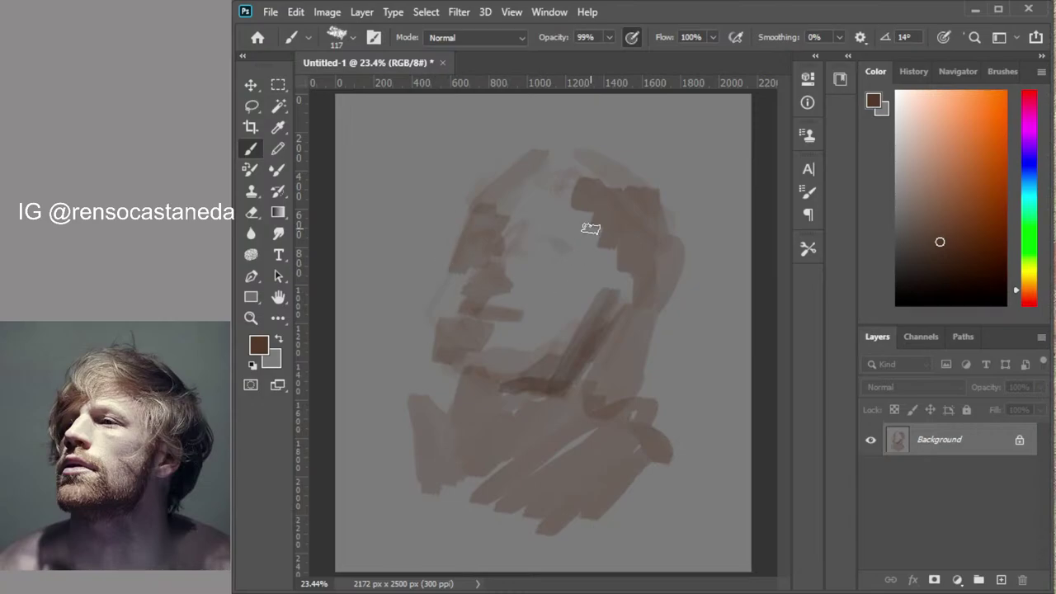
{"action": "mouse_move", "coordinate": [545, 231]}
{"action": "left_mouse_down"}
{"action": "mouse_move", "coordinate": [559, 236]}
{"action": "mouse_move", "coordinate": [550, 252]}
{"action": "mouse_move", "coordinate": [490, 231]}
{"action": "left_mouse_up"}
Paint the lit areas of the nose, cheek, forehead, hair and lips in pale skin tone with the brush reduced to size 69
{"action": "left_click", "coordinate": [919, 145]}
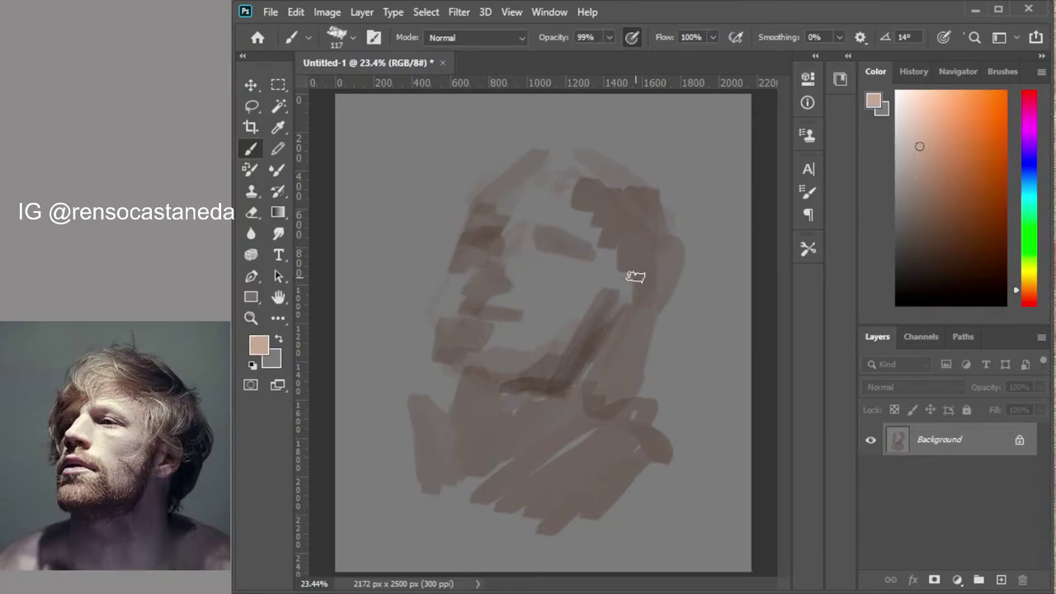
{"action": "key", "text": "bracketleft"}
{"action": "key", "text": "bracketleft"}
{"action": "key", "text": "bracketleft"}
{"action": "mouse_move", "coordinate": [491, 263]}
{"action": "left_mouse_down"}
{"action": "mouse_move", "coordinate": [520, 234]}
{"action": "mouse_move", "coordinate": [484, 267]}
{"action": "mouse_move", "coordinate": [507, 262]}
{"action": "mouse_move", "coordinate": [525, 222]}
{"action": "mouse_move", "coordinate": [502, 209]}
{"action": "mouse_move", "coordinate": [546, 198]}
{"action": "mouse_move", "coordinate": [533, 221]}
{"action": "mouse_move", "coordinate": [591, 211]}
{"action": "mouse_move", "coordinate": [607, 248]}
{"action": "left_mouse_up"}
{"action": "mouse_move", "coordinate": [547, 190]}
{"action": "left_mouse_down"}
{"action": "mouse_move", "coordinate": [581, 140]}
{"action": "mouse_move", "coordinate": [519, 160]}
{"action": "mouse_move", "coordinate": [507, 149]}
{"action": "mouse_move", "coordinate": [491, 175]}
{"action": "mouse_move", "coordinate": [632, 212]}
{"action": "left_mouse_up"}
{"action": "mouse_move", "coordinate": [549, 330]}
{"action": "left_mouse_down"}
{"action": "mouse_move", "coordinate": [555, 279]}
{"action": "mouse_move", "coordinate": [537, 274]}
{"action": "mouse_move", "coordinate": [539, 259]}
{"action": "mouse_move", "coordinate": [531, 264]}
{"action": "mouse_move", "coordinate": [542, 274]}
{"action": "mouse_move", "coordinate": [587, 268]}
{"action": "mouse_move", "coordinate": [564, 273]}
{"action": "mouse_move", "coordinate": [573, 244]}
{"action": "mouse_move", "coordinate": [558, 250]}
{"action": "mouse_move", "coordinate": [604, 268]}
{"action": "mouse_move", "coordinate": [576, 297]}
{"action": "mouse_move", "coordinate": [475, 325]}
{"action": "mouse_move", "coordinate": [500, 315]}
{"action": "left_mouse_up"}
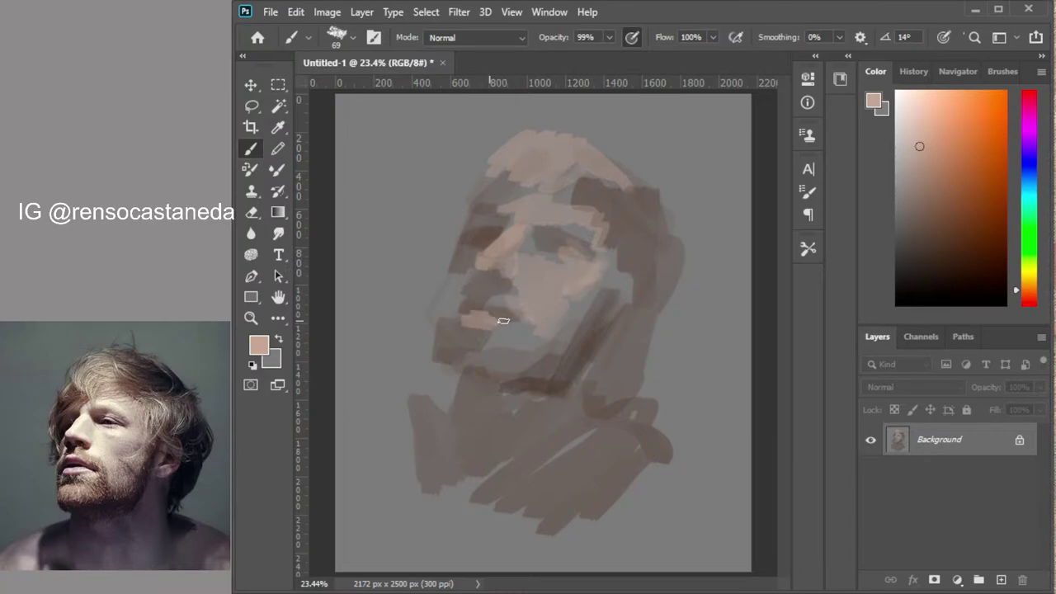
Shade under the nose in saturated brown and add pale skin strokes around the upper lip, chin and temple with a size 40 brush
{"action": "left_click", "coordinate": [979, 246]}
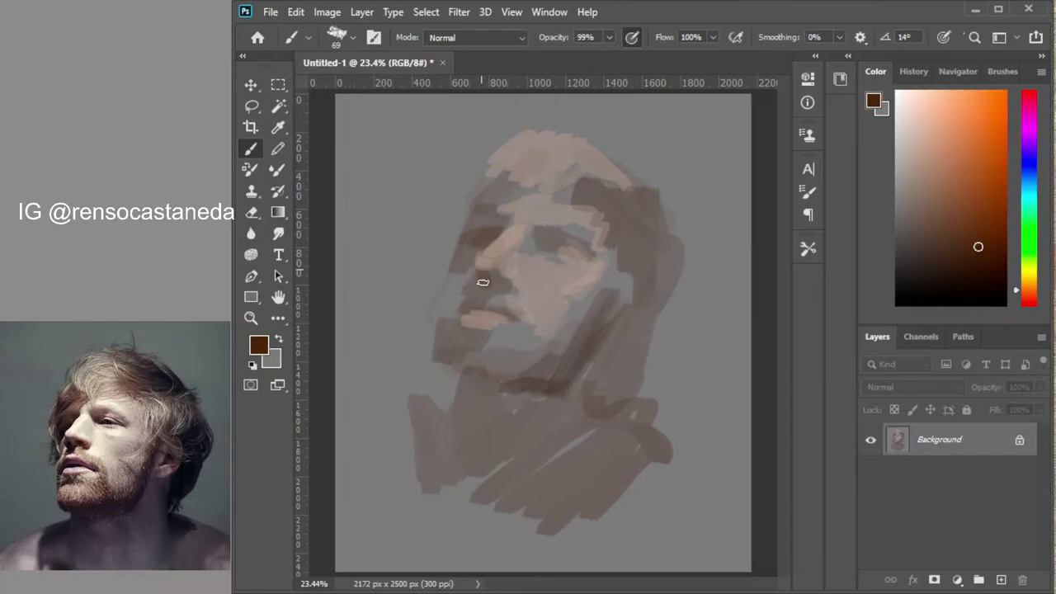
{"action": "left_click", "coordinate": [918, 153]}
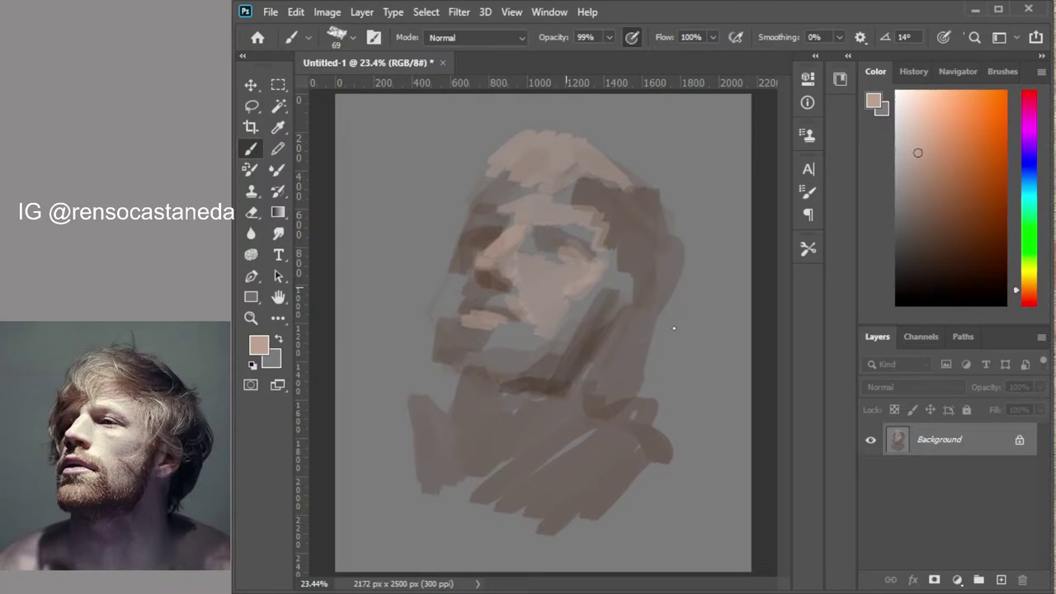
{"action": "left_click_drag", "start_coordinate": [472, 287], "coordinate": [452, 321]}
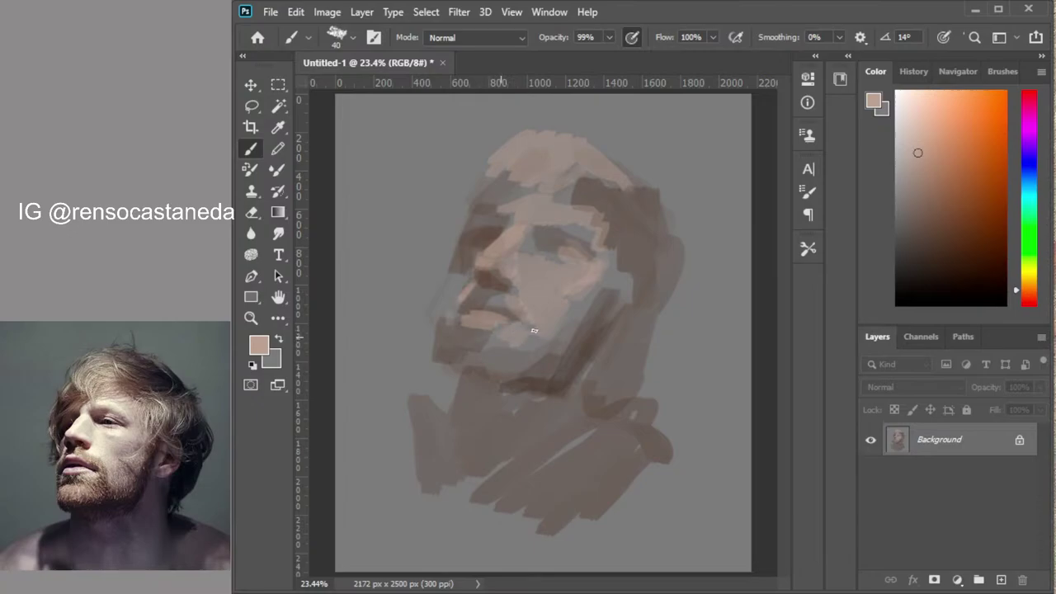
{"action": "mouse_move", "coordinate": [479, 351]}
{"action": "left_mouse_down"}
{"action": "mouse_move", "coordinate": [454, 369]}
{"action": "mouse_move", "coordinate": [452, 353]}
{"action": "mouse_move", "coordinate": [471, 346]}
{"action": "mouse_move", "coordinate": [489, 371]}
{"action": "left_mouse_up"}
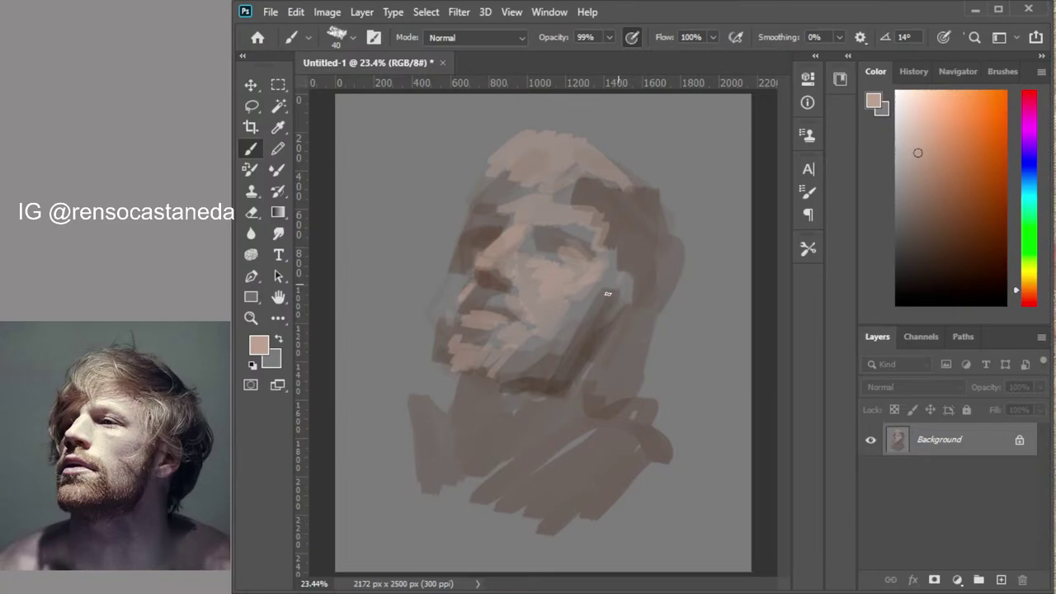
{"action": "left_click_drag", "start_coordinate": [608, 292], "coordinate": [620, 218]}
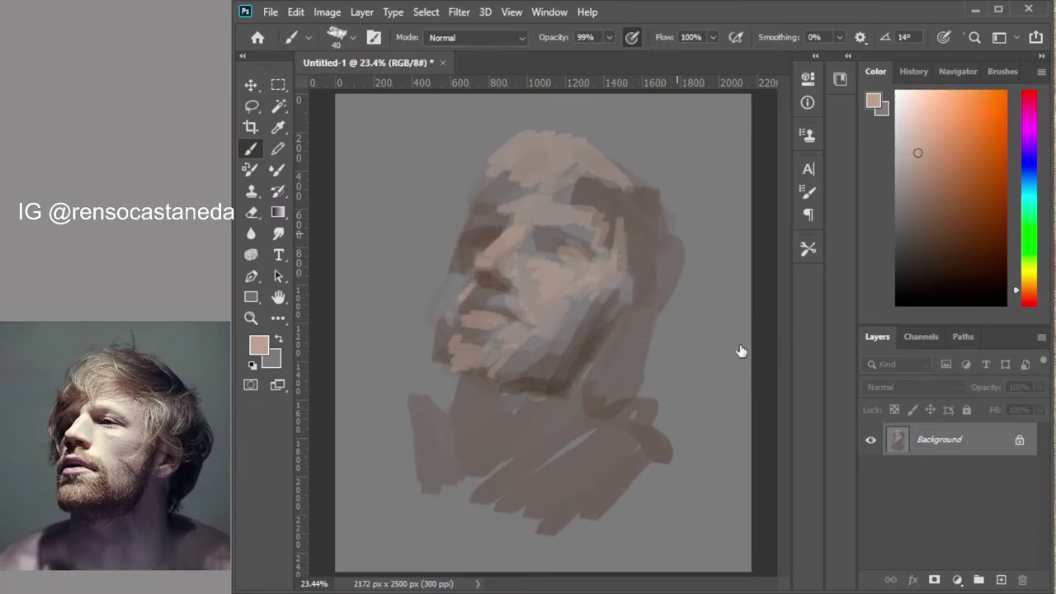
Brush pale skin-tone strands through the hair at the temple and along the side of the head
{"action": "mouse_move", "coordinate": [629, 224]}
{"action": "left_mouse_down"}
{"action": "mouse_move", "coordinate": [614, 282]}
{"action": "mouse_move", "coordinate": [646, 275]}
{"action": "left_mouse_up"}
{"action": "left_click_drag", "start_coordinate": [636, 233], "coordinate": [634, 280]}
{"action": "left_click_drag", "start_coordinate": [612, 223], "coordinate": [611, 252]}
{"action": "left_click_drag", "start_coordinate": [629, 319], "coordinate": [652, 285]}
{"action": "left_click_drag", "start_coordinate": [637, 200], "coordinate": [648, 227]}
{"action": "mouse_move", "coordinate": [654, 217]}
{"action": "left_mouse_down"}
{"action": "mouse_move", "coordinate": [667, 247]}
{"action": "mouse_move", "coordinate": [636, 225]}
{"action": "left_mouse_up"}
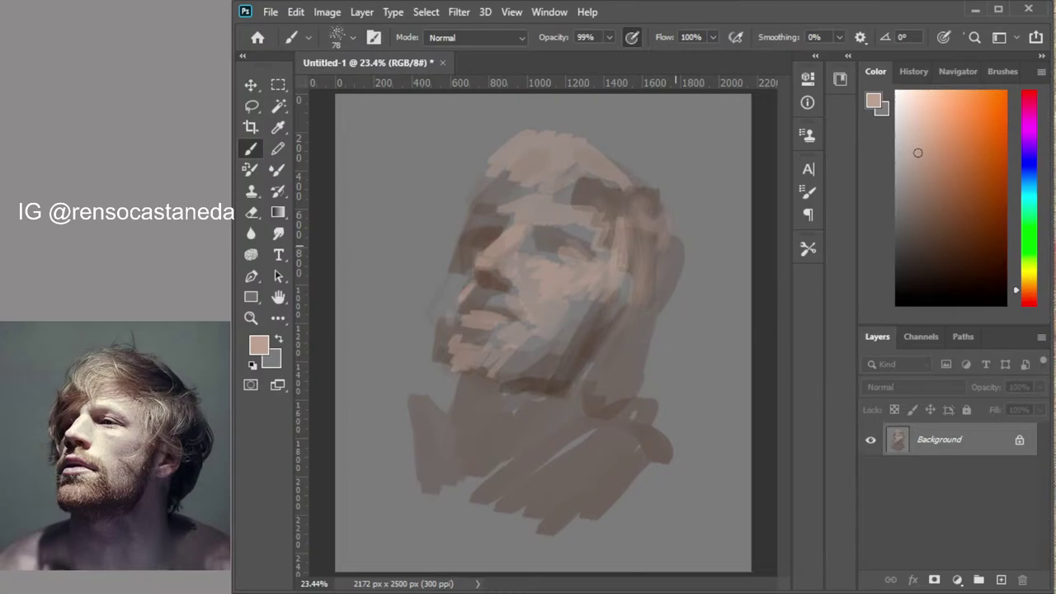
{"action": "mouse_move", "coordinate": [660, 252]}
{"action": "left_mouse_down"}
{"action": "mouse_move", "coordinate": [645, 287]}
{"action": "mouse_move", "coordinate": [650, 319]}
{"action": "left_mouse_up"}
Deepen the back hair, eye sockets and crown with the size 78 textured brush in a near-black brown
{"action": "left_click", "coordinate": [989, 283]}
{"action": "mouse_move", "coordinate": [674, 274]}
{"action": "left_mouse_down"}
{"action": "mouse_move", "coordinate": [648, 340]}
{"action": "mouse_move", "coordinate": [622, 347]}
{"action": "mouse_move", "coordinate": [641, 303]}
{"action": "left_mouse_up"}
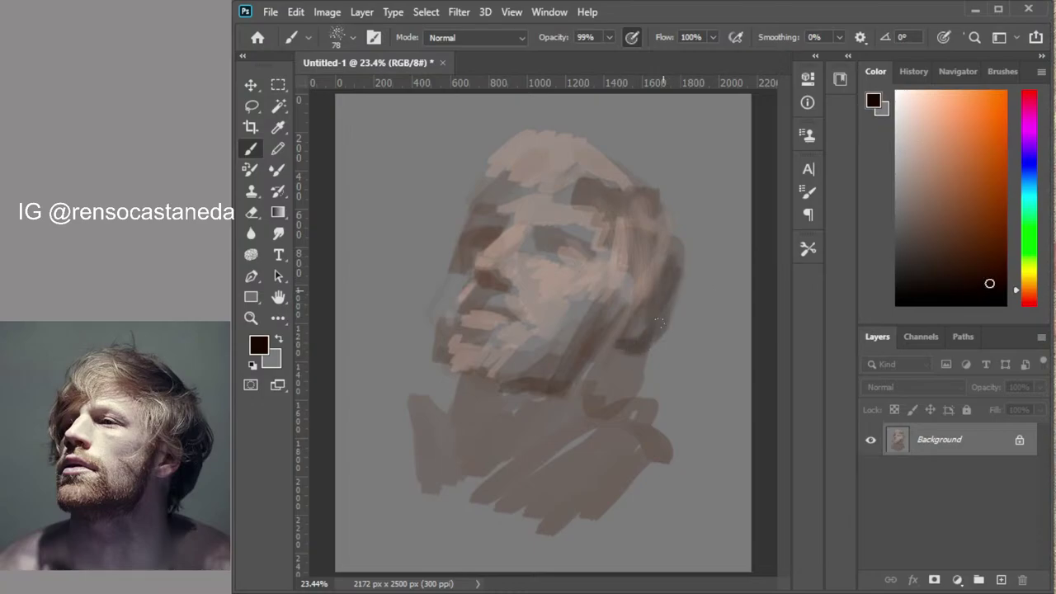
{"action": "left_click_drag", "start_coordinate": [653, 348], "coordinate": [645, 353]}
{"action": "mouse_move", "coordinate": [551, 240]}
{"action": "left_mouse_down"}
{"action": "mouse_move", "coordinate": [544, 246]}
{"action": "mouse_move", "coordinate": [561, 245]}
{"action": "left_mouse_up"}
{"action": "mouse_move", "coordinate": [491, 239]}
{"action": "left_mouse_down"}
{"action": "mouse_move", "coordinate": [477, 216]}
{"action": "mouse_move", "coordinate": [493, 221]}
{"action": "mouse_move", "coordinate": [476, 226]}
{"action": "mouse_move", "coordinate": [475, 210]}
{"action": "mouse_move", "coordinate": [502, 186]}
{"action": "mouse_move", "coordinate": [470, 204]}
{"action": "left_mouse_up"}
{"action": "mouse_move", "coordinate": [589, 163]}
{"action": "left_mouse_down"}
{"action": "mouse_move", "coordinate": [634, 190]}
{"action": "mouse_move", "coordinate": [647, 186]}
{"action": "mouse_move", "coordinate": [606, 148]}
{"action": "mouse_move", "coordinate": [640, 177]}
{"action": "mouse_move", "coordinate": [589, 165]}
{"action": "mouse_move", "coordinate": [566, 149]}
{"action": "left_mouse_up"}
{"action": "mouse_move", "coordinate": [593, 185]}
{"action": "left_mouse_down"}
{"action": "mouse_move", "coordinate": [637, 207]}
{"action": "mouse_move", "coordinate": [632, 191]}
{"action": "mouse_move", "coordinate": [655, 198]}
{"action": "mouse_move", "coordinate": [671, 221]}
{"action": "mouse_move", "coordinate": [662, 242]}
{"action": "mouse_move", "coordinate": [670, 231]}
{"action": "mouse_move", "coordinate": [658, 204]}
{"action": "mouse_move", "coordinate": [638, 203]}
{"action": "mouse_move", "coordinate": [637, 187]}
{"action": "mouse_move", "coordinate": [620, 188]}
{"action": "mouse_move", "coordinate": [594, 164]}
{"action": "left_mouse_up"}
Paint the back hair, moustache and beard in warm dark brown, and undo a trial oval drawn around the head
{"action": "left_click", "coordinate": [974, 262]}
{"action": "mouse_move", "coordinate": [660, 265]}
{"action": "left_mouse_down"}
{"action": "mouse_move", "coordinate": [673, 221]}
{"action": "mouse_move", "coordinate": [640, 253]}
{"action": "mouse_move", "coordinate": [674, 307]}
{"action": "mouse_move", "coordinate": [651, 346]}
{"action": "left_mouse_up"}
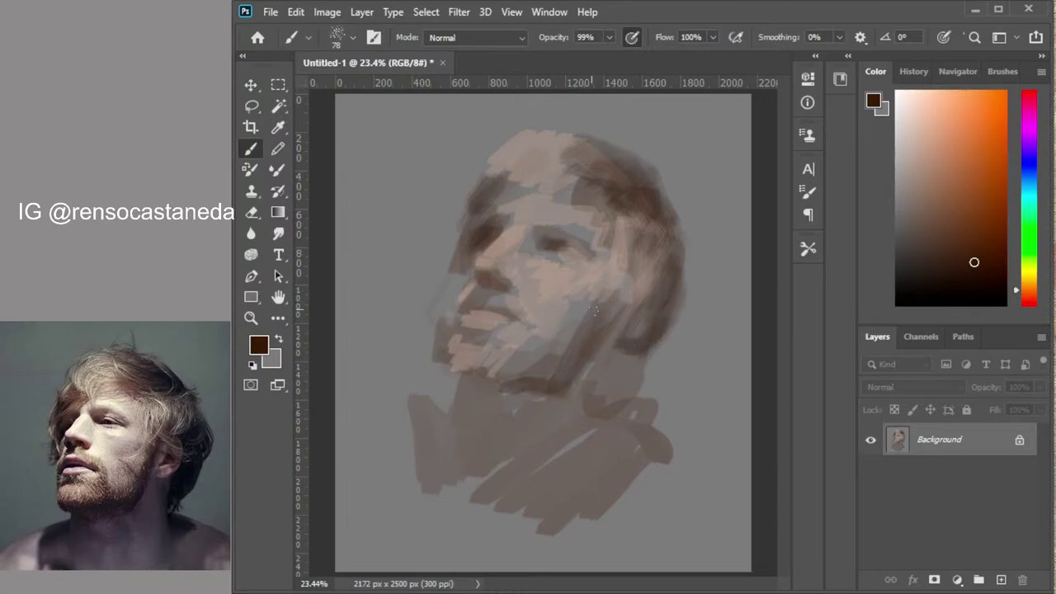
{"action": "mouse_move", "coordinate": [593, 309]}
{"action": "left_mouse_down"}
{"action": "mouse_move", "coordinate": [568, 361]}
{"action": "mouse_move", "coordinate": [519, 366]}
{"action": "mouse_move", "coordinate": [548, 385]}
{"action": "mouse_move", "coordinate": [462, 388]}
{"action": "mouse_move", "coordinate": [447, 367]}
{"action": "mouse_move", "coordinate": [530, 367]}
{"action": "mouse_move", "coordinate": [498, 375]}
{"action": "mouse_move", "coordinate": [477, 364]}
{"action": "mouse_move", "coordinate": [491, 338]}
{"action": "mouse_move", "coordinate": [464, 318]}
{"action": "left_mouse_up"}
{"action": "mouse_move", "coordinate": [602, 381]}
{"action": "left_mouse_down"}
{"action": "mouse_move", "coordinate": [417, 419]}
{"action": "mouse_move", "coordinate": [514, 427]}
{"action": "left_mouse_up"}
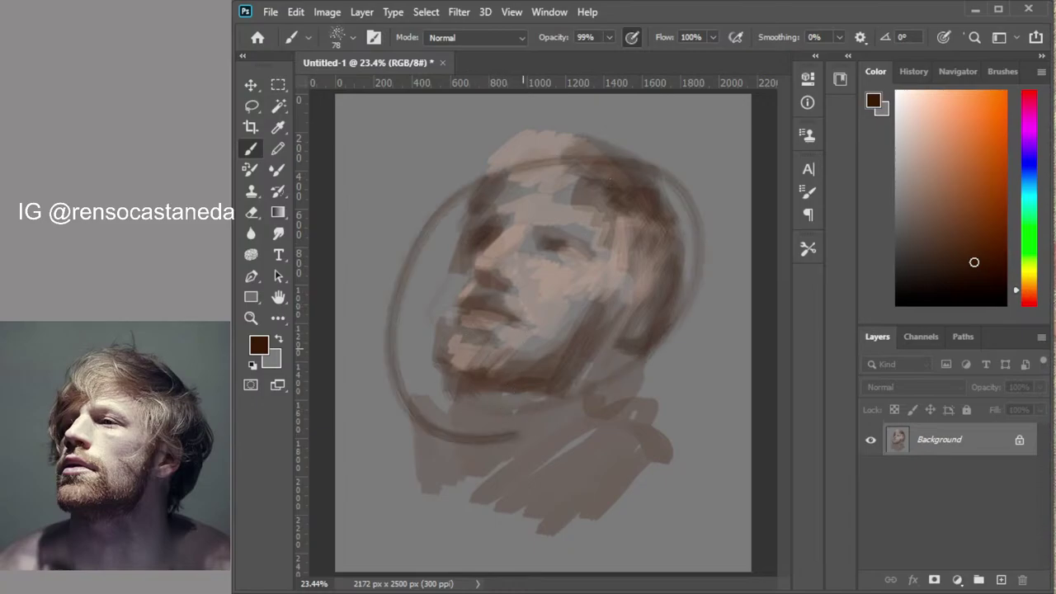
{"action": "key", "text": "ctrl+z"}
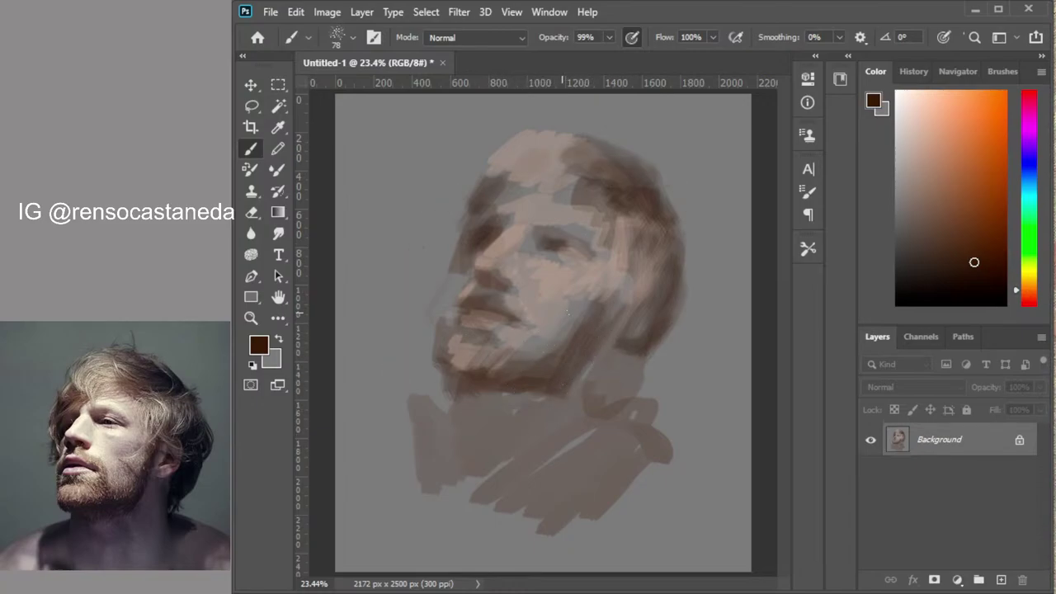
Darken the chin and underside of the jaw in dark brown and hatch the shadow down the neck
{"action": "mouse_move", "coordinate": [458, 336]}
{"action": "left_mouse_down"}
{"action": "mouse_move", "coordinate": [456, 357]}
{"action": "mouse_move", "coordinate": [459, 315]}
{"action": "mouse_move", "coordinate": [460, 346]}
{"action": "left_mouse_up"}
{"action": "left_click_drag", "start_coordinate": [483, 392], "coordinate": [505, 396]}
{"action": "mouse_move", "coordinate": [594, 347]}
{"action": "left_mouse_down"}
{"action": "mouse_move", "coordinate": [577, 384]}
{"action": "mouse_move", "coordinate": [490, 431]}
{"action": "mouse_move", "coordinate": [478, 391]}
{"action": "left_mouse_up"}
{"action": "left_click_drag", "start_coordinate": [505, 437], "coordinate": [536, 391]}
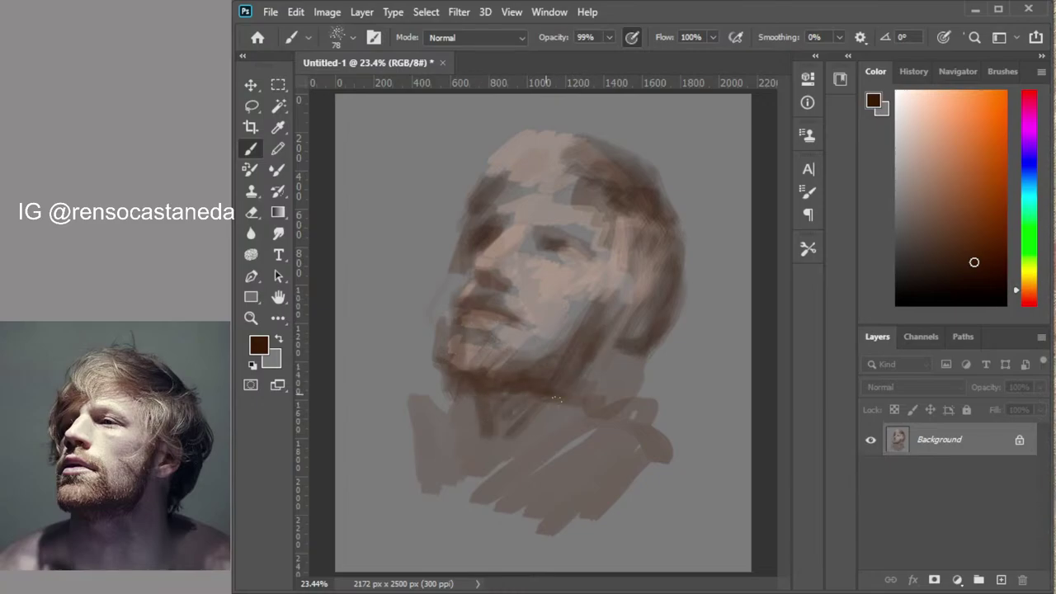
{"action": "left_click_drag", "start_coordinate": [553, 462], "coordinate": [594, 392]}
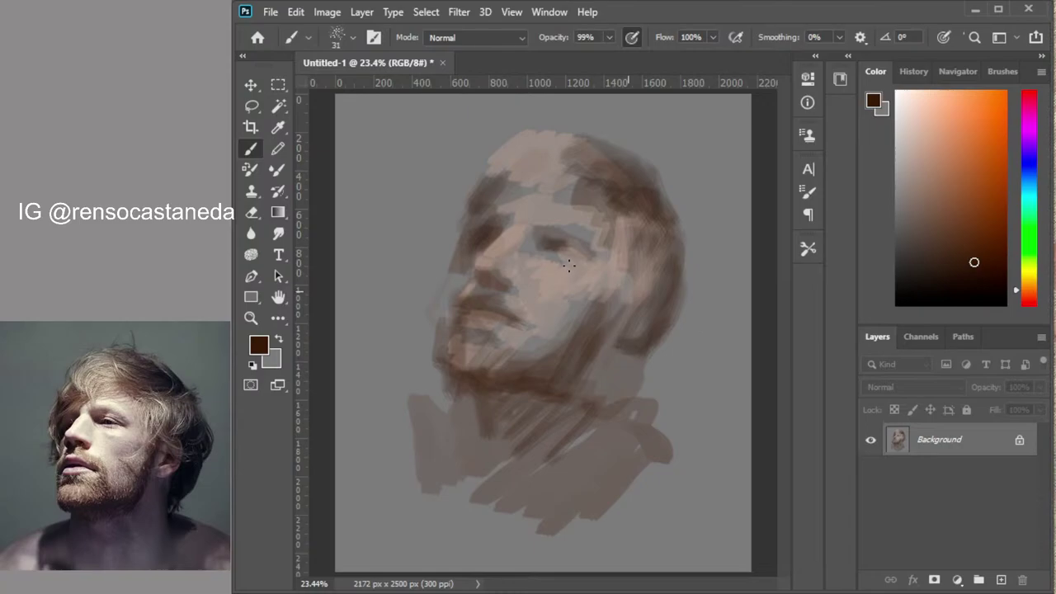
Define the near eye and eyebrow with fine dark brown strokes, undoing the first attempts
{"action": "left_click_drag", "start_coordinate": [535, 235], "coordinate": [562, 239]}
{"action": "key", "text": "ctrl+z"}
{"action": "key", "text": "."}
{"action": "left_click_drag", "start_coordinate": [533, 231], "coordinate": [549, 243]}
{"action": "key", "text": "ctrl+z"}
{"action": "mouse_move", "coordinate": [541, 238]}
{"action": "left_mouse_down"}
{"action": "mouse_move", "coordinate": [547, 228]}
{"action": "mouse_move", "coordinate": [534, 230]}
{"action": "left_mouse_up"}
{"action": "mouse_move", "coordinate": [536, 239]}
{"action": "left_mouse_down"}
{"action": "mouse_move", "coordinate": [542, 223]}
{"action": "mouse_move", "coordinate": [556, 227]}
{"action": "mouse_move", "coordinate": [589, 250]}
{"action": "mouse_move", "coordinate": [568, 250]}
{"action": "mouse_move", "coordinate": [587, 254]}
{"action": "left_mouse_up"}
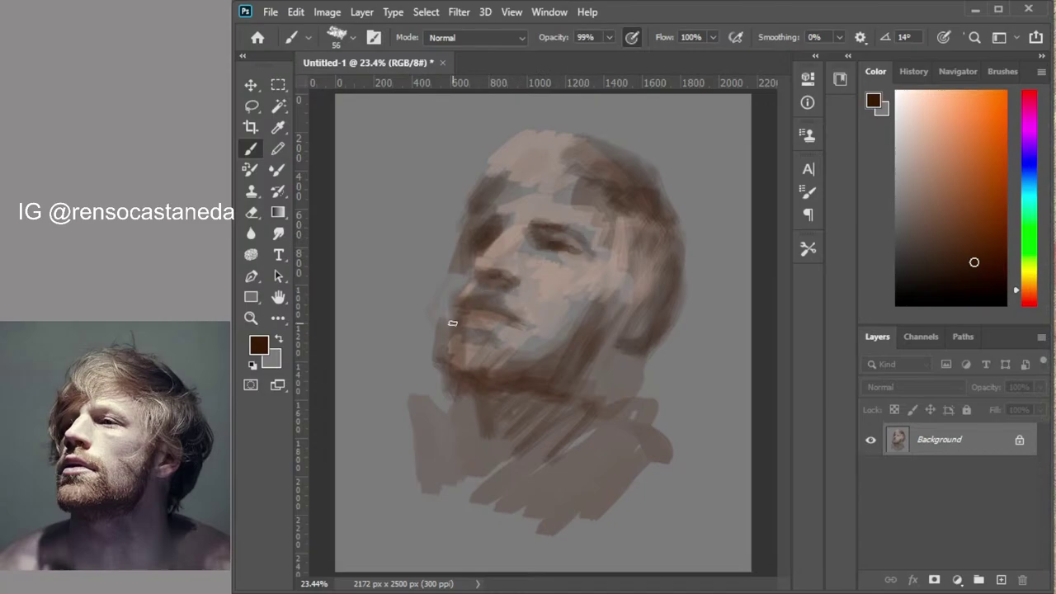
Strengthen the far edge of the face, the front hair and the nape with the flat brush at size 56
{"action": "left_click_drag", "start_coordinate": [466, 269], "coordinate": [451, 307]}
{"action": "left_click_drag", "start_coordinate": [471, 243], "coordinate": [464, 272]}
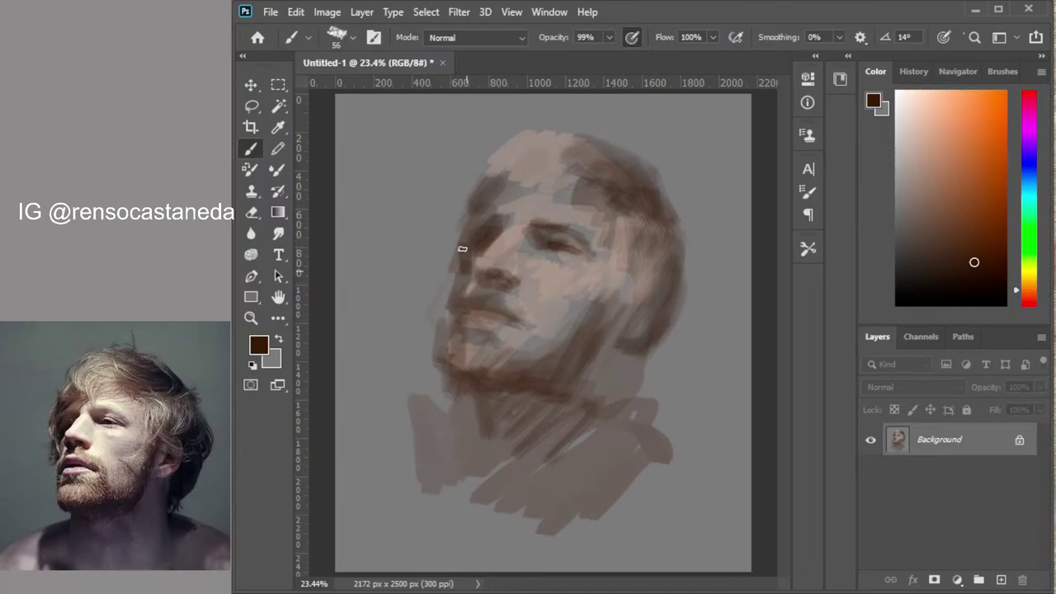
{"action": "mouse_move", "coordinate": [481, 236]}
{"action": "left_mouse_down"}
{"action": "mouse_move", "coordinate": [481, 198]}
{"action": "mouse_move", "coordinate": [450, 219]}
{"action": "mouse_move", "coordinate": [450, 252]}
{"action": "mouse_move", "coordinate": [474, 183]}
{"action": "mouse_move", "coordinate": [511, 153]}
{"action": "mouse_move", "coordinate": [487, 198]}
{"action": "mouse_move", "coordinate": [526, 188]}
{"action": "left_mouse_up"}
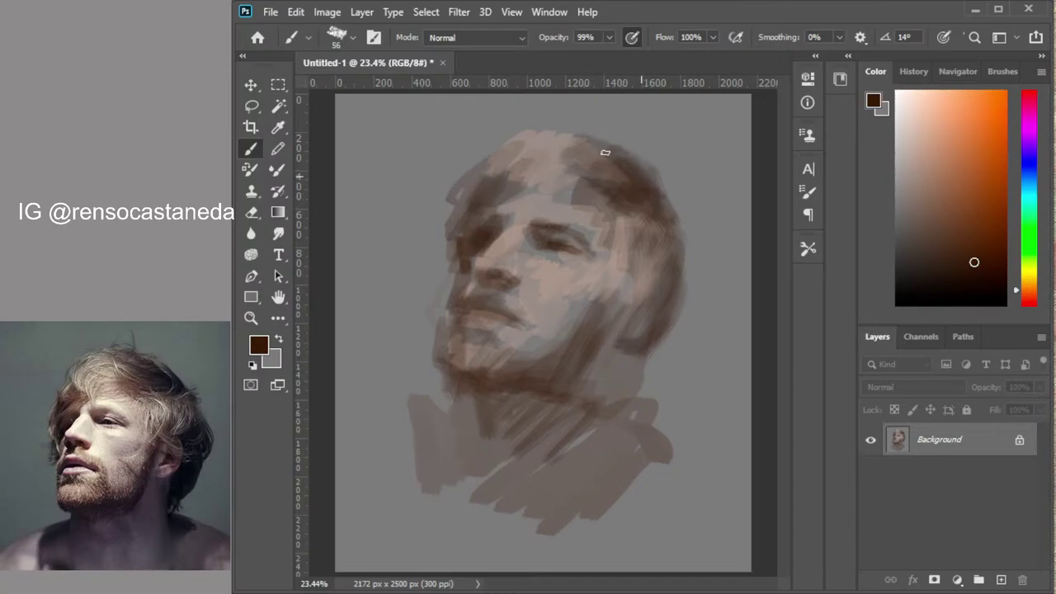
{"action": "mouse_move", "coordinate": [671, 335]}
{"action": "left_mouse_down"}
{"action": "mouse_move", "coordinate": [647, 378]}
{"action": "mouse_move", "coordinate": [636, 368]}
{"action": "left_mouse_up"}
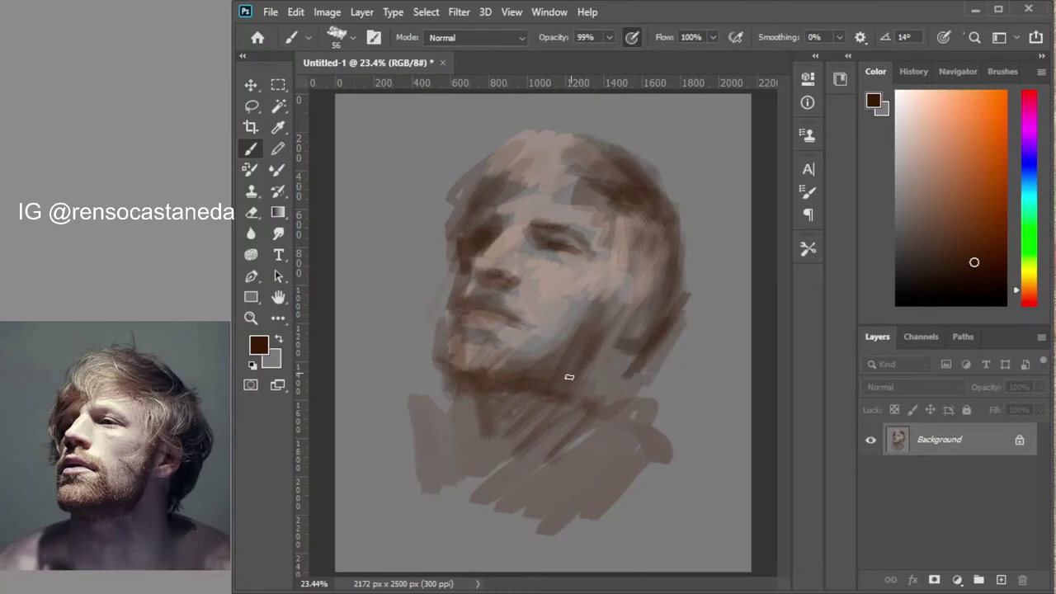
Choose a dark muted green and glaze it over the beard, moustache and sideburn area
{"action": "left_click_drag", "start_coordinate": [932, 243], "coordinate": [930, 250]}
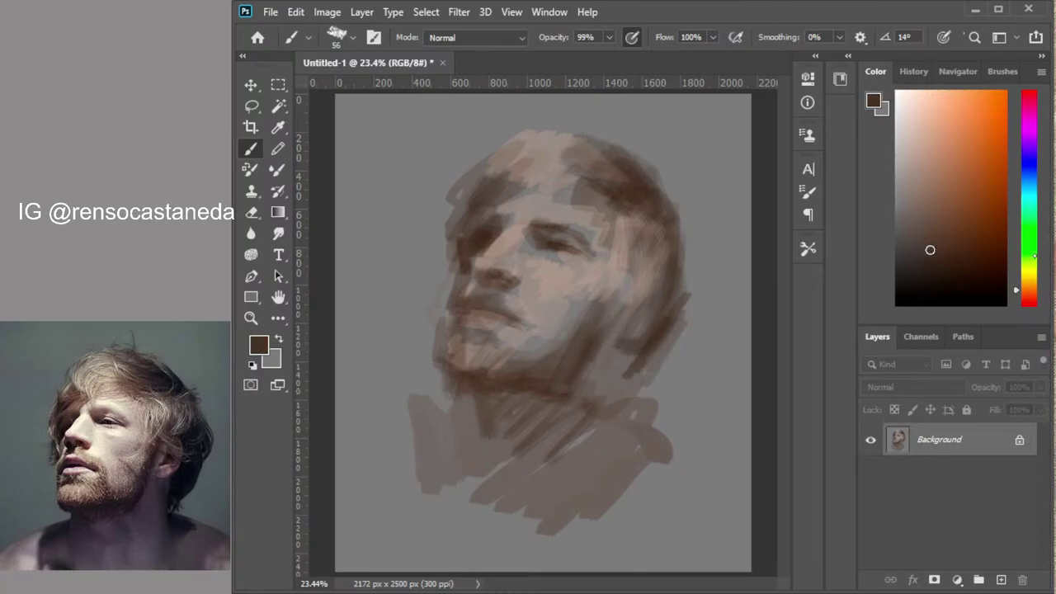
{"action": "left_click", "coordinate": [1030, 245]}
{"action": "mouse_move", "coordinate": [575, 304]}
{"action": "left_mouse_down"}
{"action": "mouse_move", "coordinate": [531, 349]}
{"action": "mouse_move", "coordinate": [531, 333]}
{"action": "mouse_move", "coordinate": [546, 347]}
{"action": "mouse_move", "coordinate": [560, 327]}
{"action": "mouse_move", "coordinate": [510, 353]}
{"action": "mouse_move", "coordinate": [502, 336]}
{"action": "mouse_move", "coordinate": [462, 345]}
{"action": "mouse_move", "coordinate": [530, 346]}
{"action": "mouse_move", "coordinate": [539, 318]}
{"action": "mouse_move", "coordinate": [492, 290]}
{"action": "left_mouse_up"}
{"action": "left_click_drag", "start_coordinate": [613, 308], "coordinate": [620, 281]}
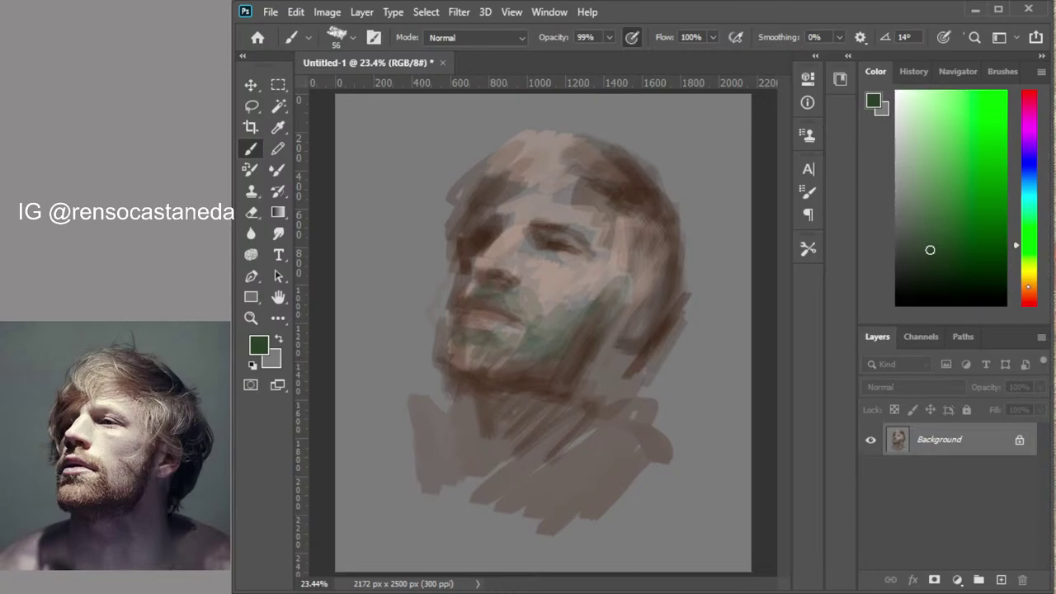
Choose a burnt orange and warm up the cheek, nose, forehead and chin with the brush at size 84
{"action": "left_click", "coordinate": [1029, 285]}
{"action": "left_click", "coordinate": [937, 252]}
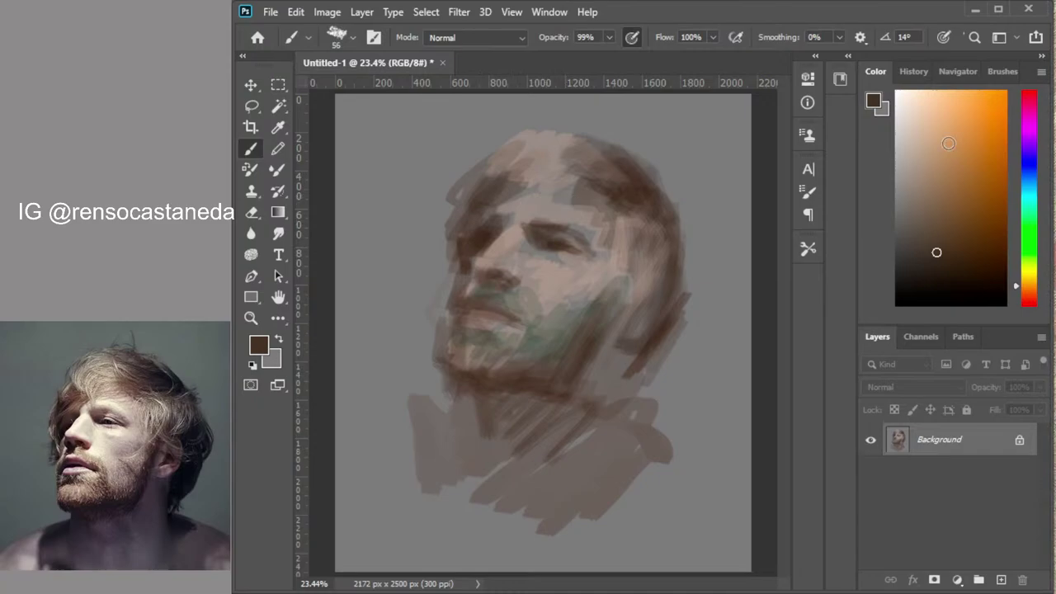
{"action": "left_click", "coordinate": [980, 155]}
{"action": "left_click", "coordinate": [1029, 291]}
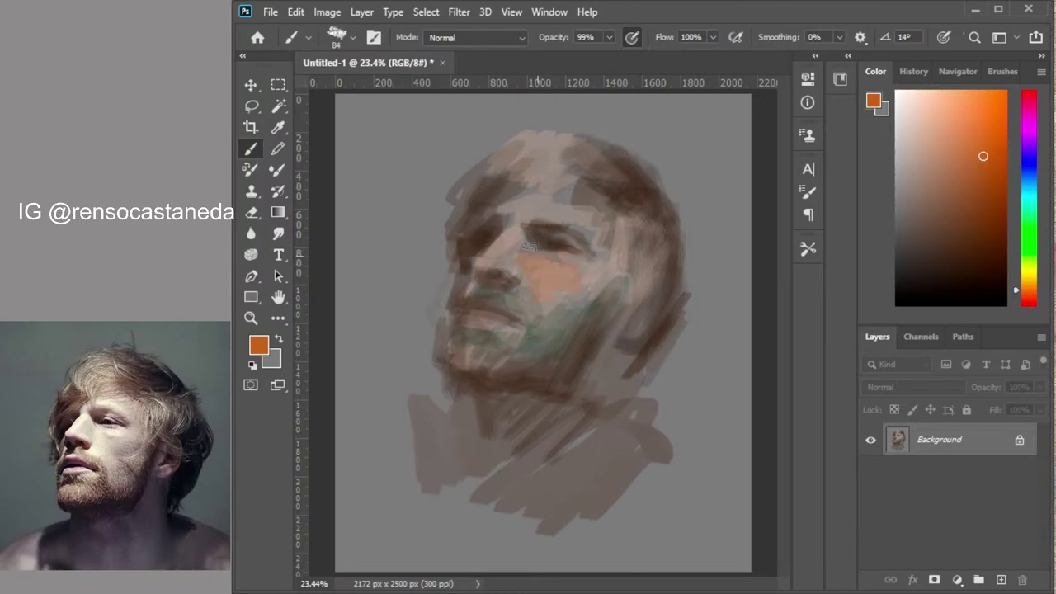
{"action": "mouse_move", "coordinate": [528, 245]}
{"action": "left_mouse_down"}
{"action": "mouse_move", "coordinate": [494, 253]}
{"action": "mouse_move", "coordinate": [521, 239]}
{"action": "mouse_move", "coordinate": [536, 202]}
{"action": "mouse_move", "coordinate": [578, 206]}
{"action": "mouse_move", "coordinate": [577, 232]}
{"action": "mouse_move", "coordinate": [604, 256]}
{"action": "mouse_move", "coordinate": [569, 290]}
{"action": "mouse_move", "coordinate": [576, 306]}
{"action": "mouse_move", "coordinate": [553, 306]}
{"action": "mouse_move", "coordinate": [548, 292]}
{"action": "mouse_move", "coordinate": [528, 329]}
{"action": "mouse_move", "coordinate": [519, 295]}
{"action": "mouse_move", "coordinate": [518, 327]}
{"action": "mouse_move", "coordinate": [490, 322]}
{"action": "mouse_move", "coordinate": [500, 336]}
{"action": "mouse_move", "coordinate": [481, 345]}
{"action": "mouse_move", "coordinate": [487, 357]}
{"action": "mouse_move", "coordinate": [514, 358]}
{"action": "left_mouse_up"}
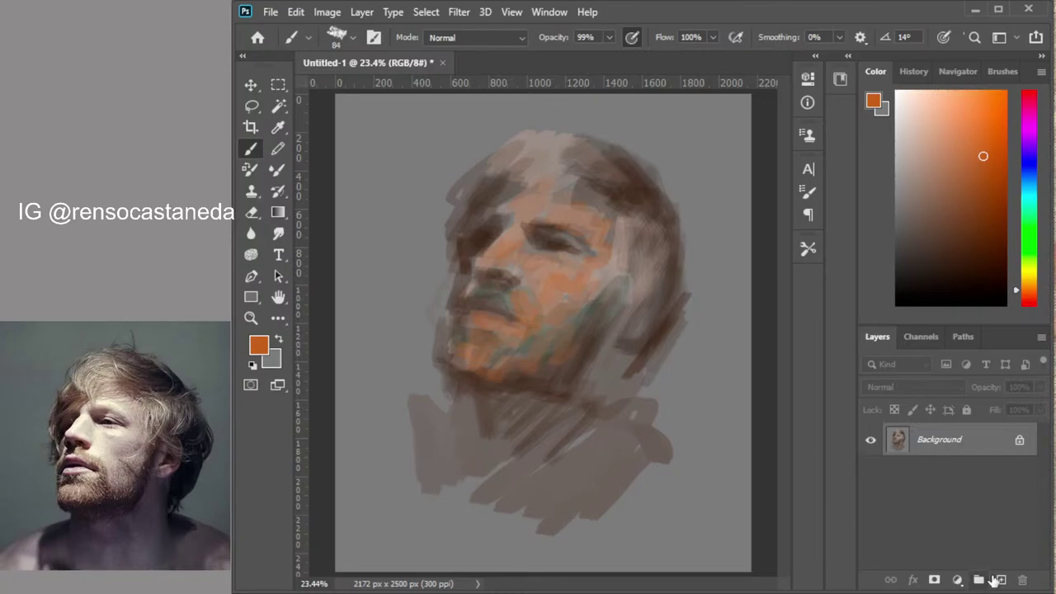
Add a new layer and lighten the near cheek with a pale pink sampled from the face
{"action": "left_click", "coordinate": [996, 580]}
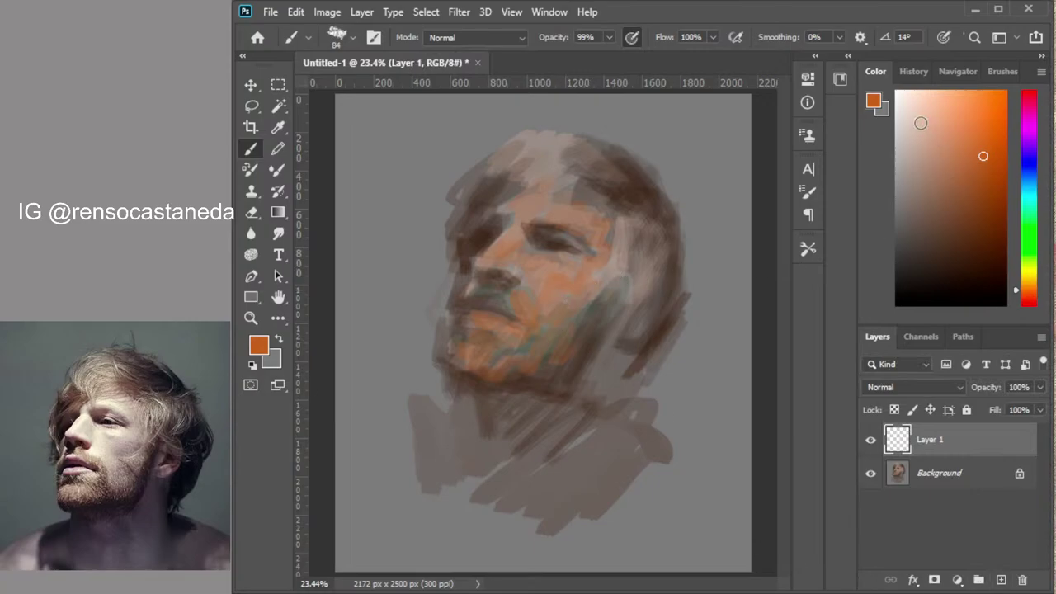
{"action": "left_click", "coordinate": [608, 260], "text": "alt"}
{"action": "left_click_drag", "start_coordinate": [558, 277], "coordinate": [546, 273]}
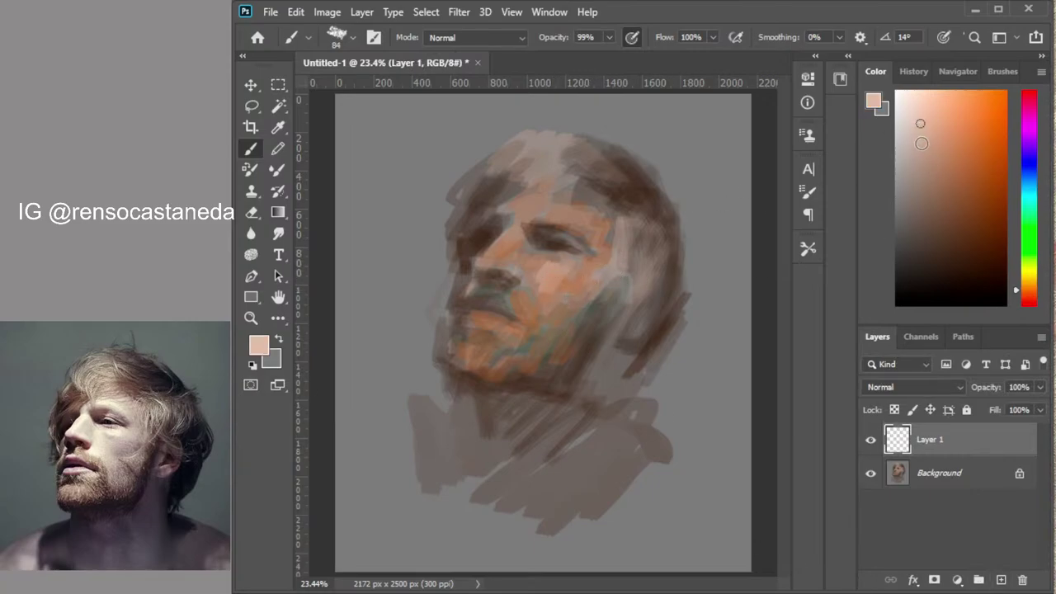
Choose a muted pink and soften the cheek, nose and forehead with the textured brush at size 42
{"action": "left_click", "coordinate": [915, 164]}
{"action": "right_click", "coordinate": [629, 269]}
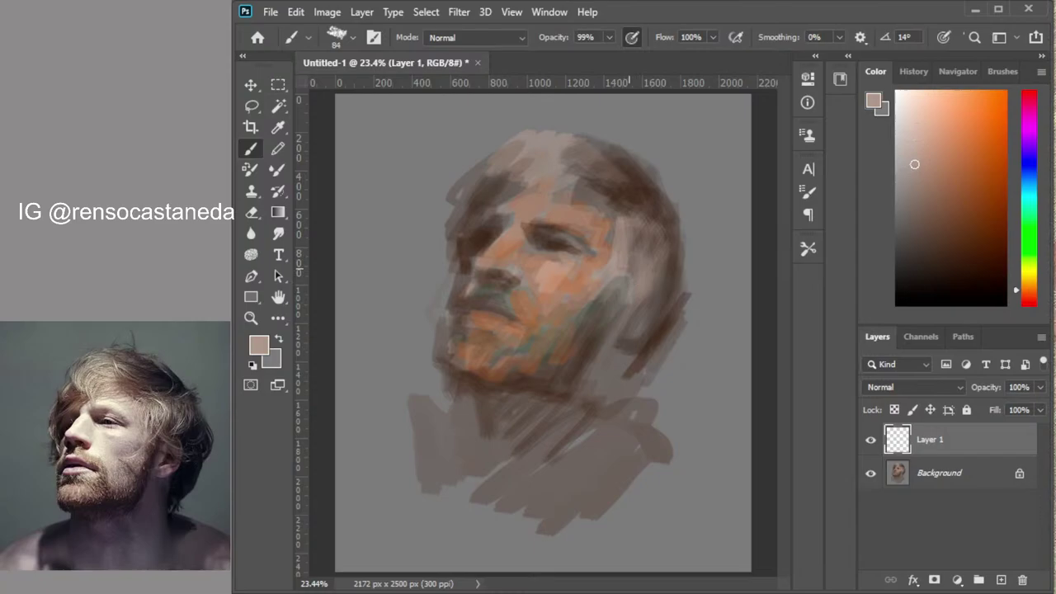
{"action": "left_click", "coordinate": [687, 384]}
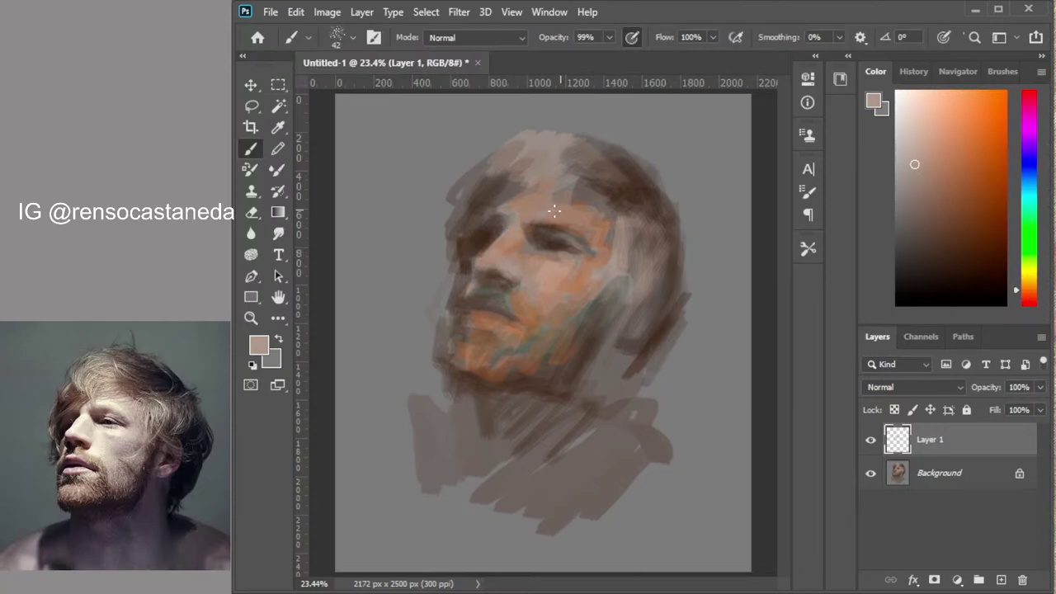
{"action": "mouse_move", "coordinate": [574, 224]}
{"action": "left_mouse_down"}
{"action": "mouse_move", "coordinate": [572, 196]}
{"action": "mouse_move", "coordinate": [584, 186]}
{"action": "mouse_move", "coordinate": [621, 212]}
{"action": "mouse_move", "coordinate": [556, 169]}
{"action": "left_mouse_up"}
Choose a soft orange and add warm strokes to the side hair, front hair, beard and moustache
{"action": "left_click", "coordinate": [984, 176]}
{"action": "left_click", "coordinate": [952, 157]}
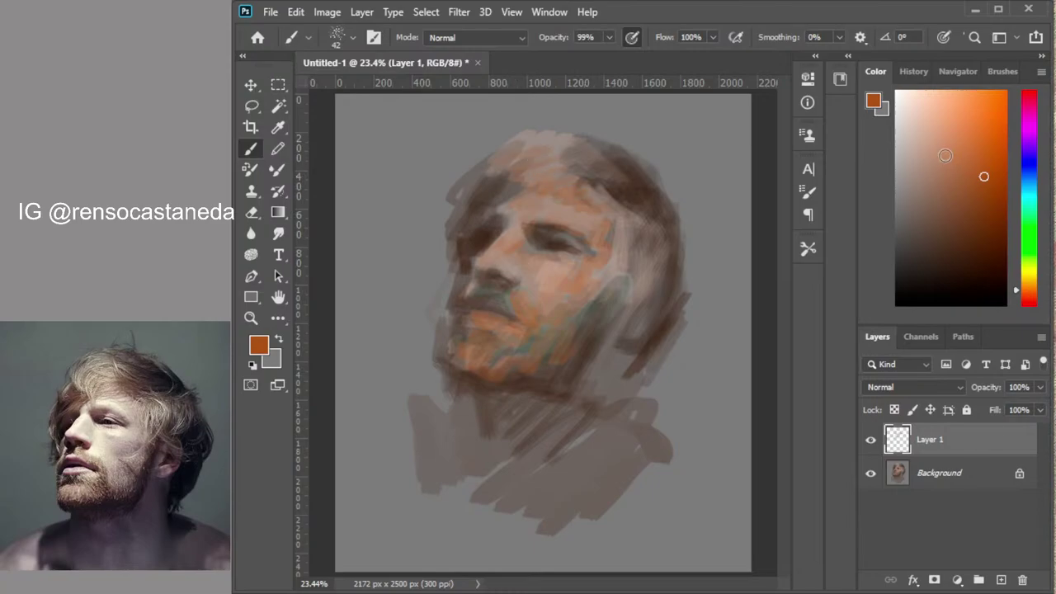
{"action": "left_click_drag", "start_coordinate": [633, 223], "coordinate": [637, 253]}
{"action": "left_click_drag", "start_coordinate": [644, 224], "coordinate": [648, 266]}
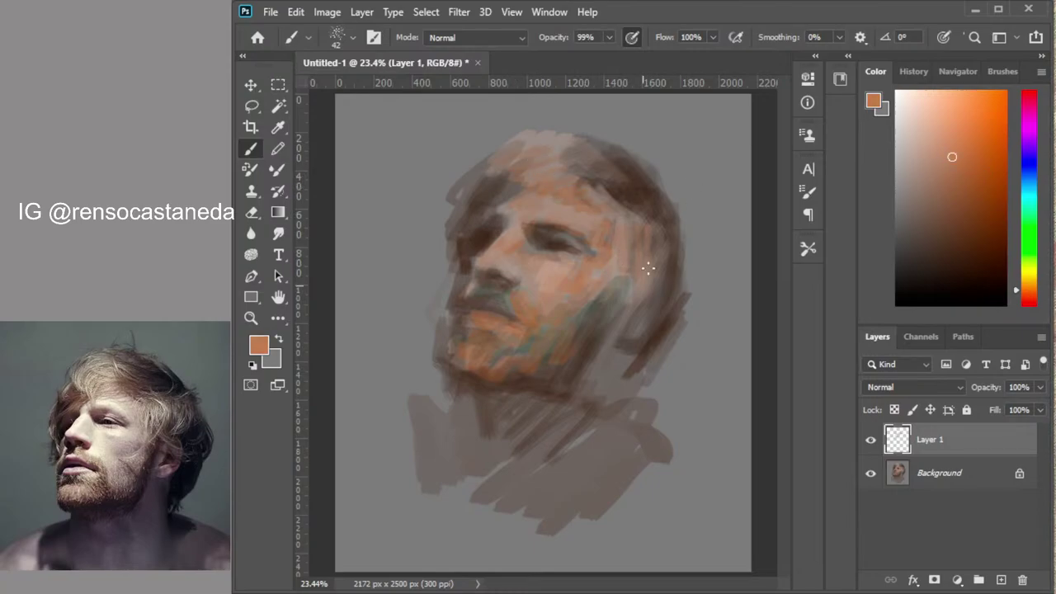
{"action": "mouse_move", "coordinate": [604, 317]}
{"action": "left_mouse_down"}
{"action": "mouse_move", "coordinate": [585, 354]}
{"action": "mouse_move", "coordinate": [552, 349]}
{"action": "mouse_move", "coordinate": [576, 343]}
{"action": "left_mouse_up"}
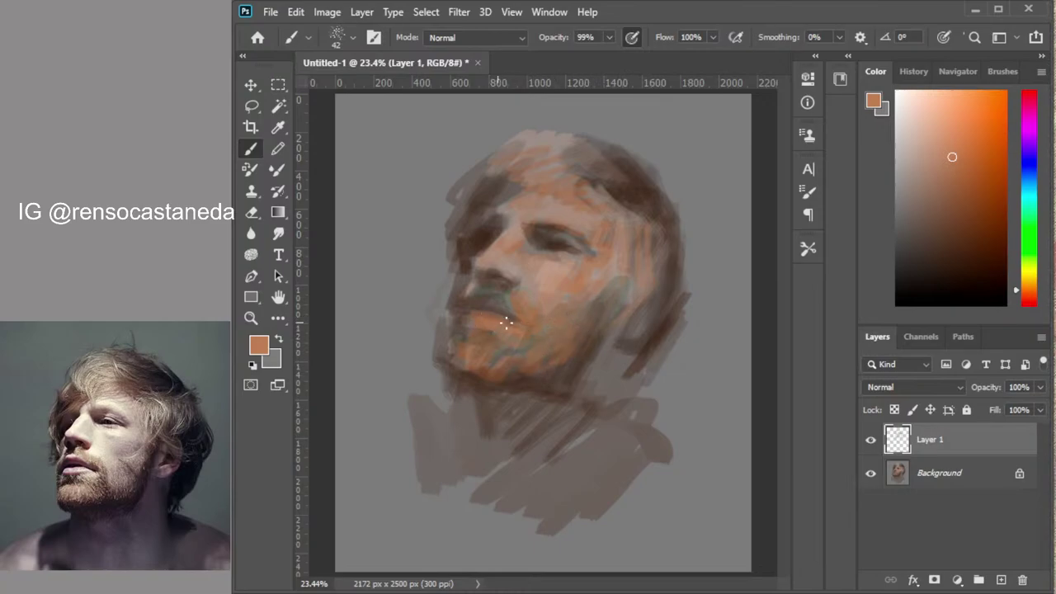
{"action": "mouse_move", "coordinate": [496, 301]}
{"action": "left_mouse_down"}
{"action": "mouse_move", "coordinate": [484, 295]}
{"action": "mouse_move", "coordinate": [493, 295]}
{"action": "left_mouse_up"}
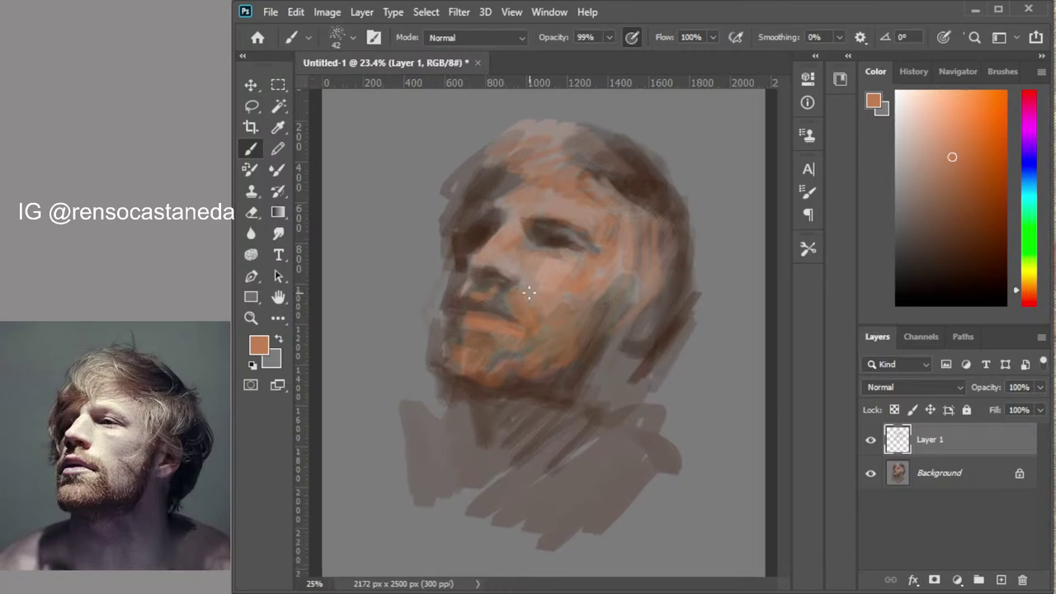
Flip the canvas horizontally and brighten the nose with a pale pink
{"action": "key", "text": "ctrl+plus"}
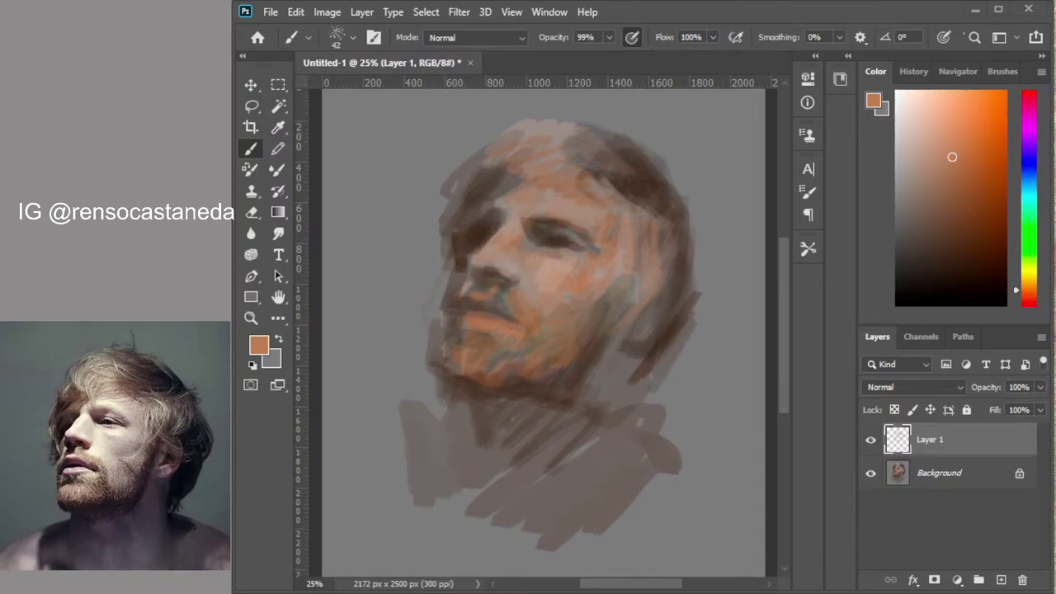
{"action": "key", "text": "ctrl+shift+h"}
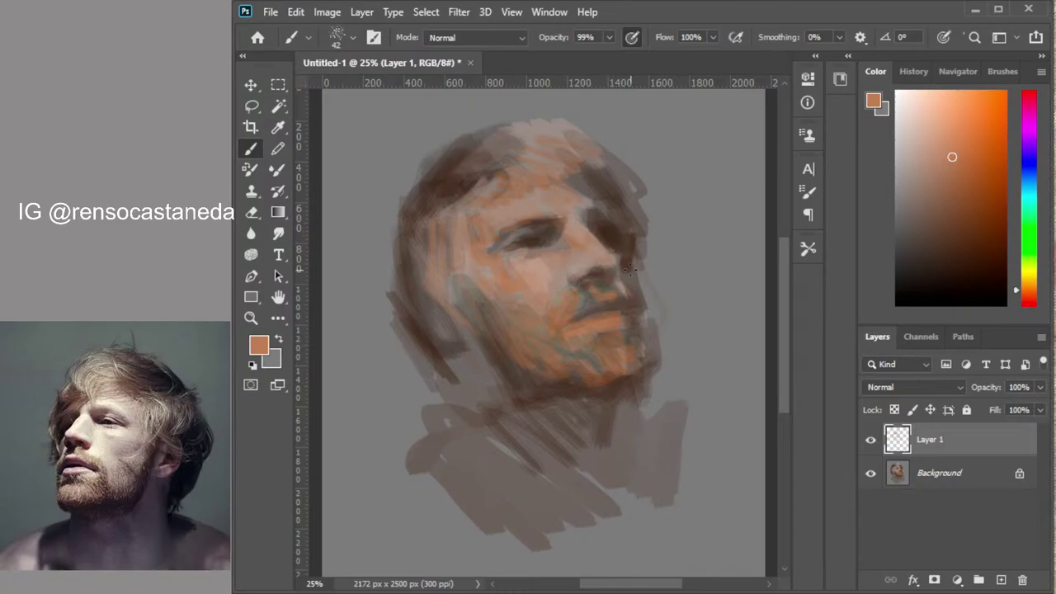
{"action": "left_click", "coordinate": [920, 117]}
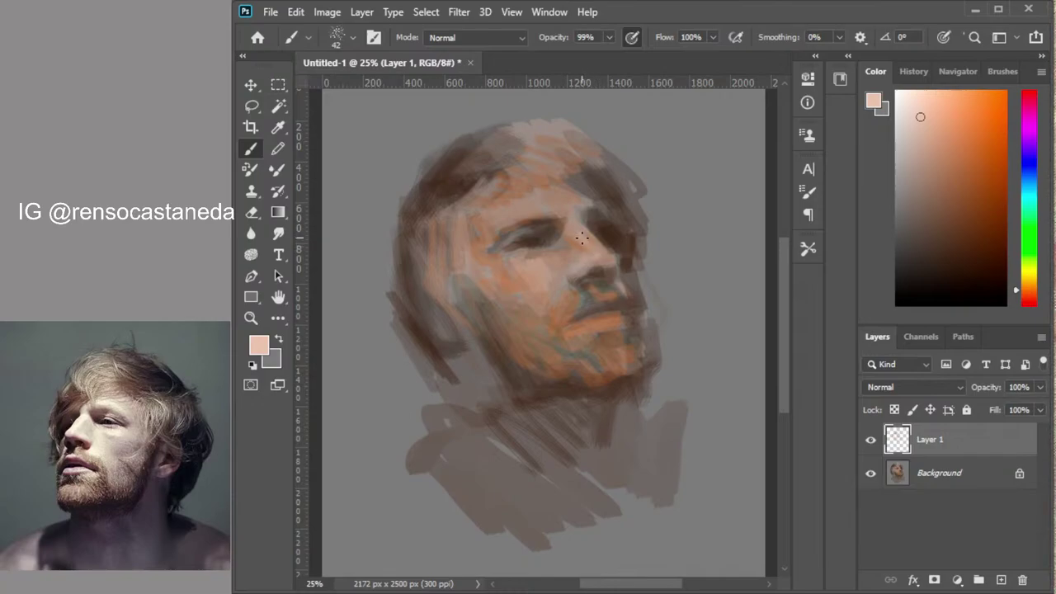
Choose a teal blue and glaze it over the temple, beard and chin, switching to the flat brush
{"action": "left_click", "coordinate": [1031, 180]}
{"action": "left_click", "coordinate": [952, 173]}
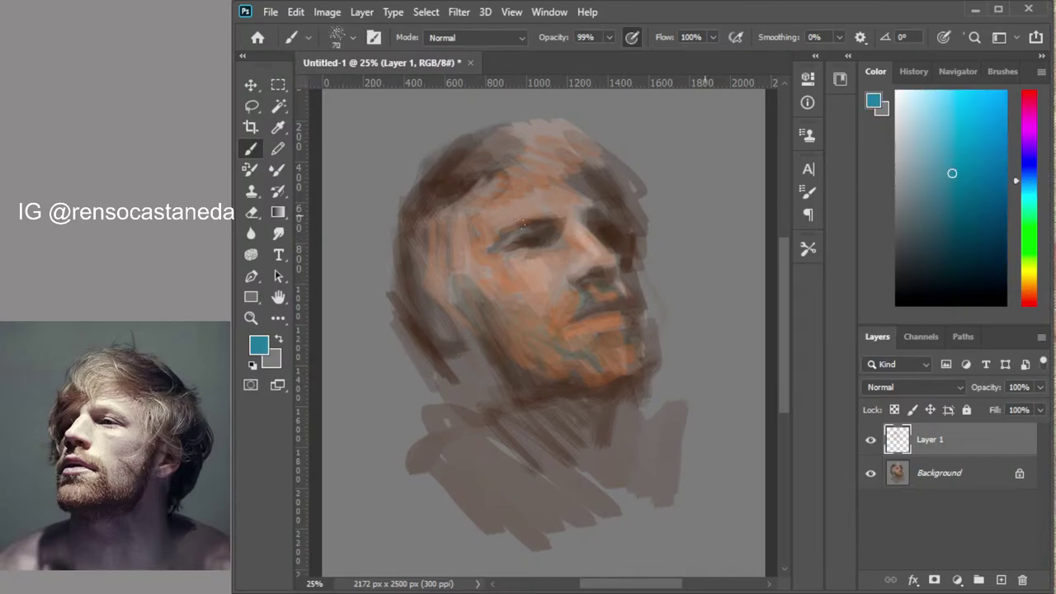
{"action": "right_click", "coordinate": [632, 272]}
{"action": "left_click", "coordinate": [764, 336]}
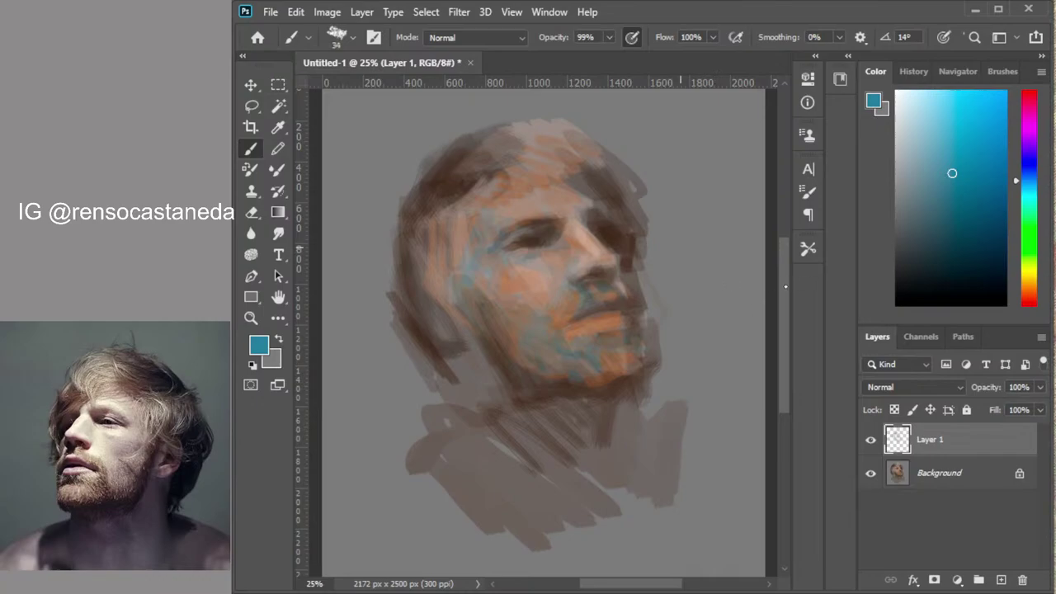
Define the underside of the nose and the line between the lips with reddish brown and dark brown at size 34
{"action": "left_click", "coordinate": [1024, 294]}
{"action": "left_click", "coordinate": [964, 222]}
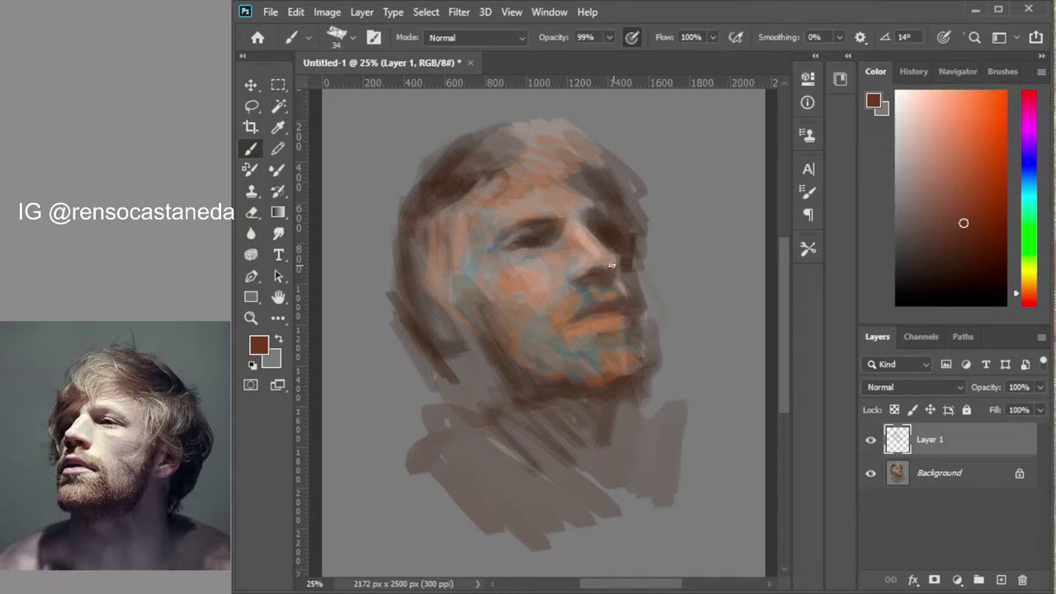
{"action": "left_click", "coordinate": [629, 305], "text": "alt"}
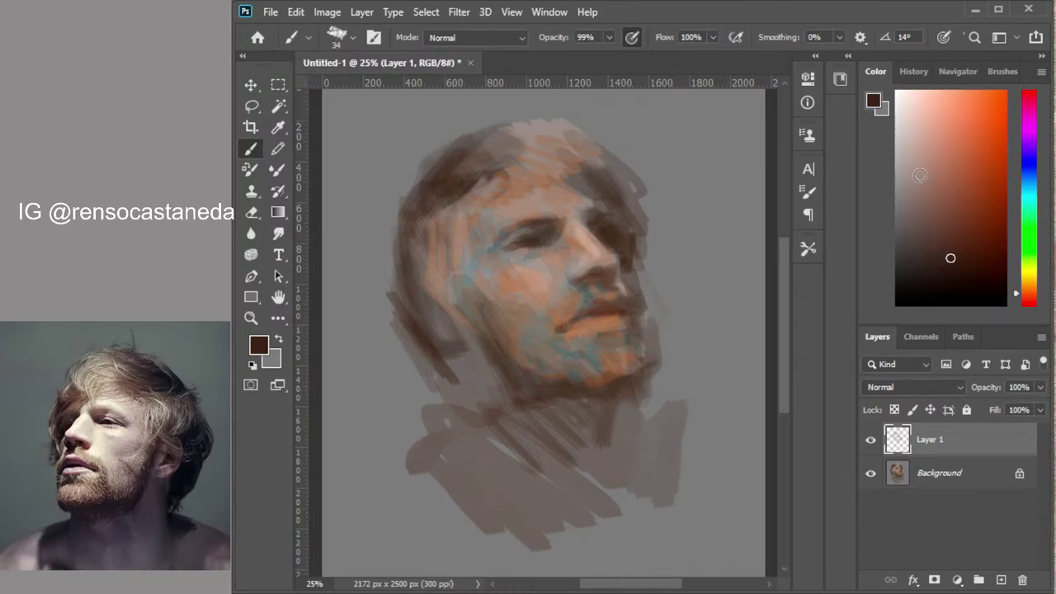
Refine the upper lip, near eyelid and eye socket with sampled pink, light pink and muted brown tones
{"action": "left_click", "coordinate": [616, 284], "text": "alt"}
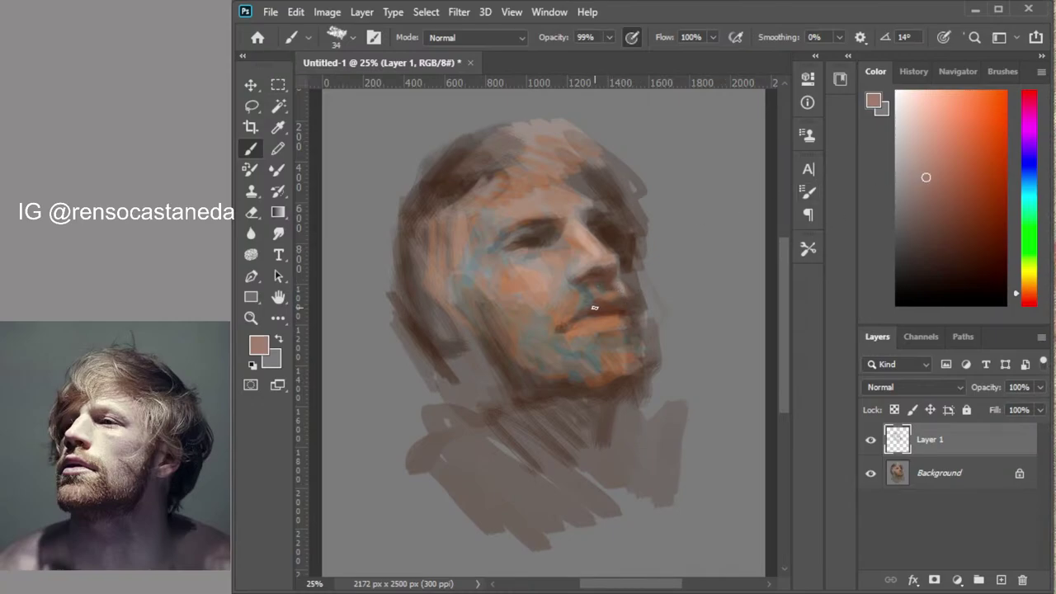
{"action": "left_click", "coordinate": [924, 138]}
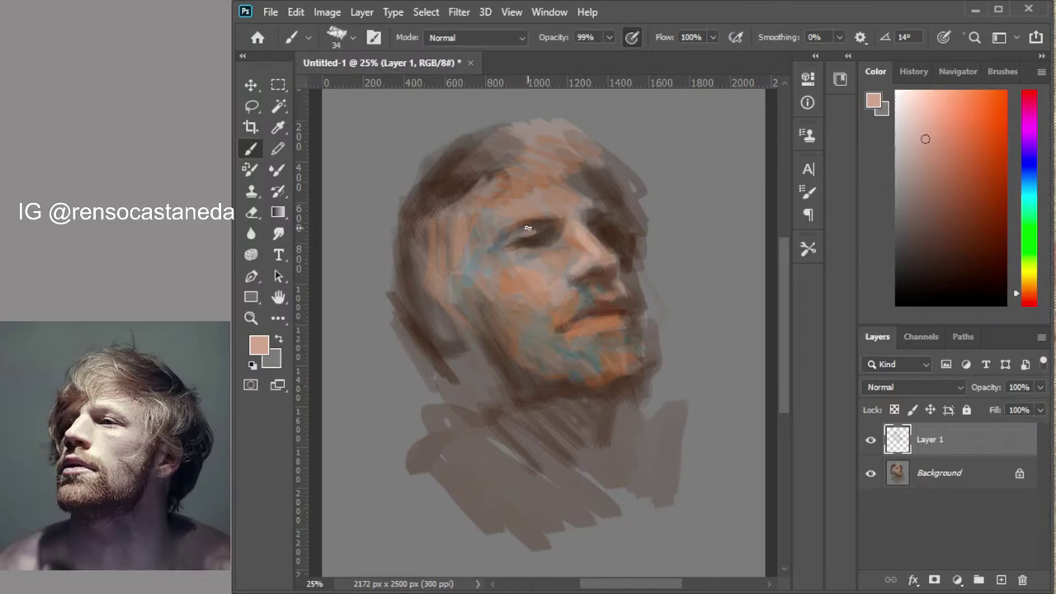
{"action": "left_click", "coordinate": [913, 214]}
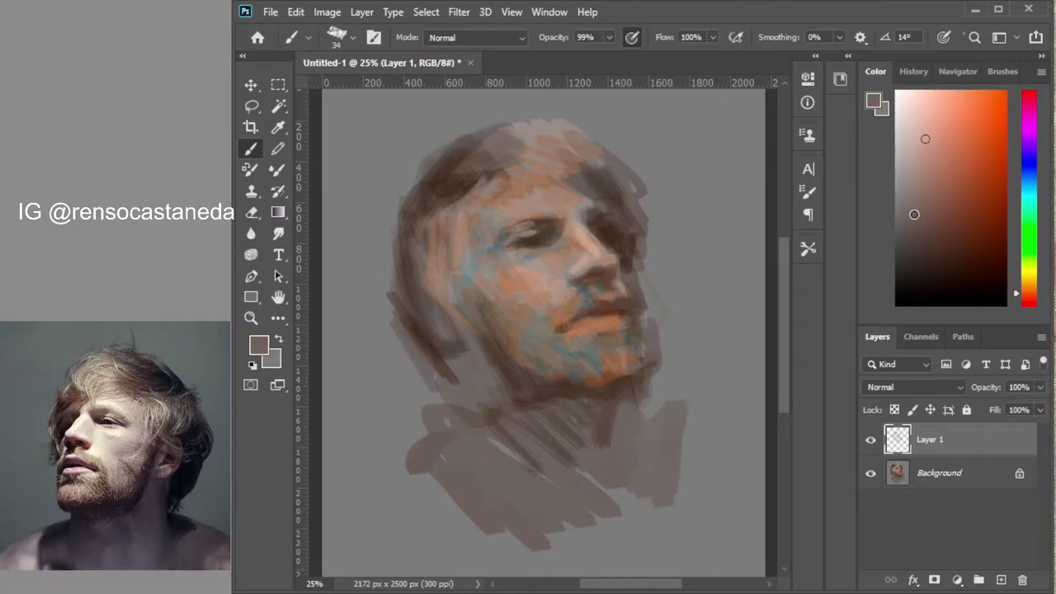
{"action": "left_click", "coordinate": [925, 199]}
{"action": "left_click", "coordinate": [917, 220]}
Choose a near-black brown and darken the back hair, nape and shoulder edge with a larger flat brush
{"action": "left_click", "coordinate": [971, 286]}
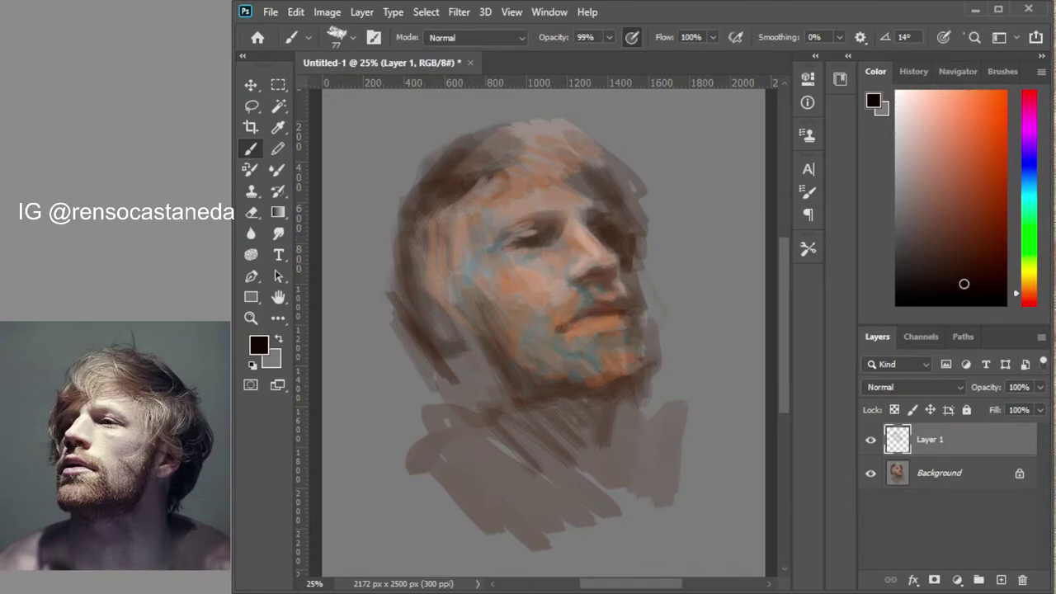
{"action": "mouse_move", "coordinate": [443, 239]}
{"action": "left_mouse_down"}
{"action": "mouse_move", "coordinate": [403, 321]}
{"action": "mouse_move", "coordinate": [391, 288]}
{"action": "mouse_move", "coordinate": [415, 350]}
{"action": "mouse_move", "coordinate": [442, 349]}
{"action": "mouse_move", "coordinate": [390, 318]}
{"action": "mouse_move", "coordinate": [441, 362]}
{"action": "mouse_move", "coordinate": [460, 344]}
{"action": "mouse_move", "coordinate": [423, 325]}
{"action": "mouse_move", "coordinate": [462, 341]}
{"action": "mouse_move", "coordinate": [432, 334]}
{"action": "mouse_move", "coordinate": [468, 381]}
{"action": "mouse_move", "coordinate": [482, 359]}
{"action": "mouse_move", "coordinate": [514, 389]}
{"action": "mouse_move", "coordinate": [493, 349]}
{"action": "mouse_move", "coordinate": [528, 403]}
{"action": "mouse_move", "coordinate": [585, 396]}
{"action": "mouse_move", "coordinate": [522, 406]}
{"action": "mouse_move", "coordinate": [465, 373]}
{"action": "mouse_move", "coordinate": [446, 422]}
{"action": "mouse_move", "coordinate": [431, 431]}
{"action": "mouse_move", "coordinate": [453, 457]}
{"action": "left_mouse_up"}
Try a saturated violet on the neck and shoulder with the textured brush at size 111, then undo the strokes
{"action": "left_click_drag", "start_coordinate": [1028, 152], "coordinate": [1028, 140]}
{"action": "left_click", "coordinate": [986, 178]}
{"action": "key", "text": "."}
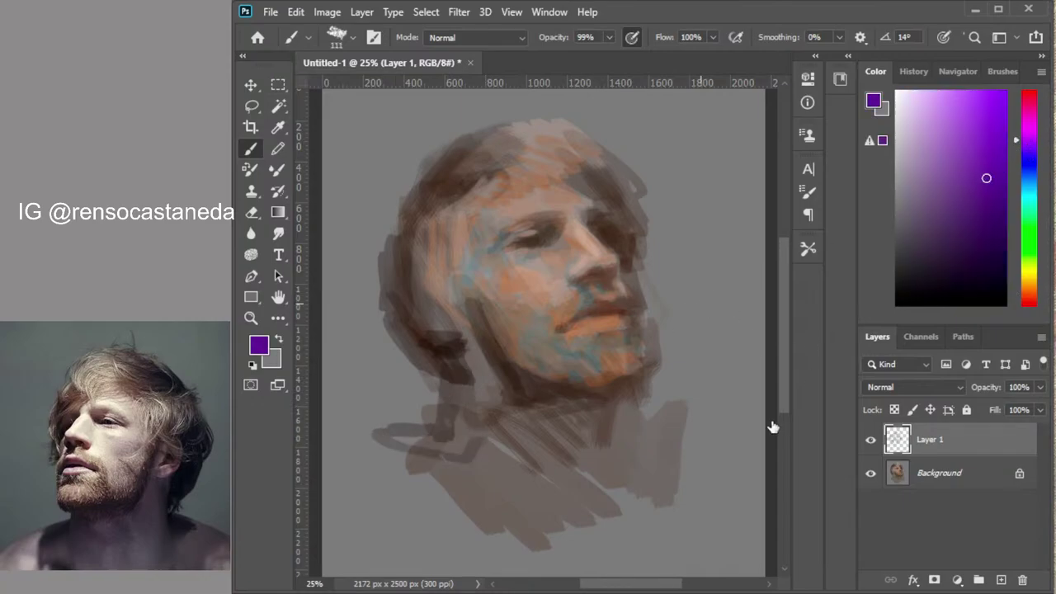
{"action": "key", "text": "."}
{"action": "mouse_move", "coordinate": [499, 423]}
{"action": "left_mouse_down"}
{"action": "mouse_move", "coordinate": [500, 467]}
{"action": "mouse_move", "coordinate": [536, 451]}
{"action": "mouse_move", "coordinate": [478, 453]}
{"action": "left_mouse_up"}
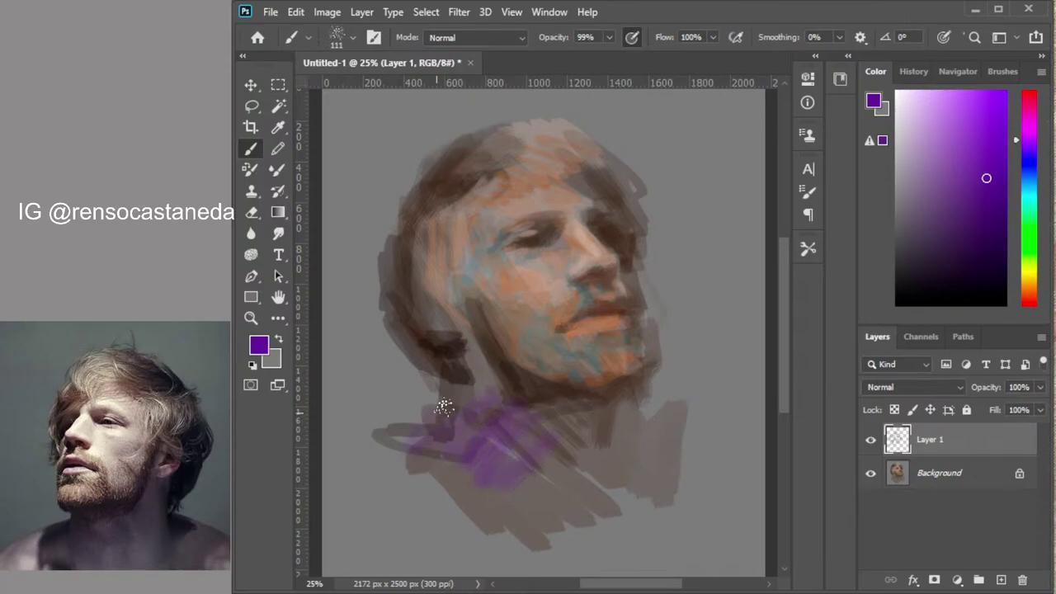
{"action": "key", "text": "ctrl+z"}
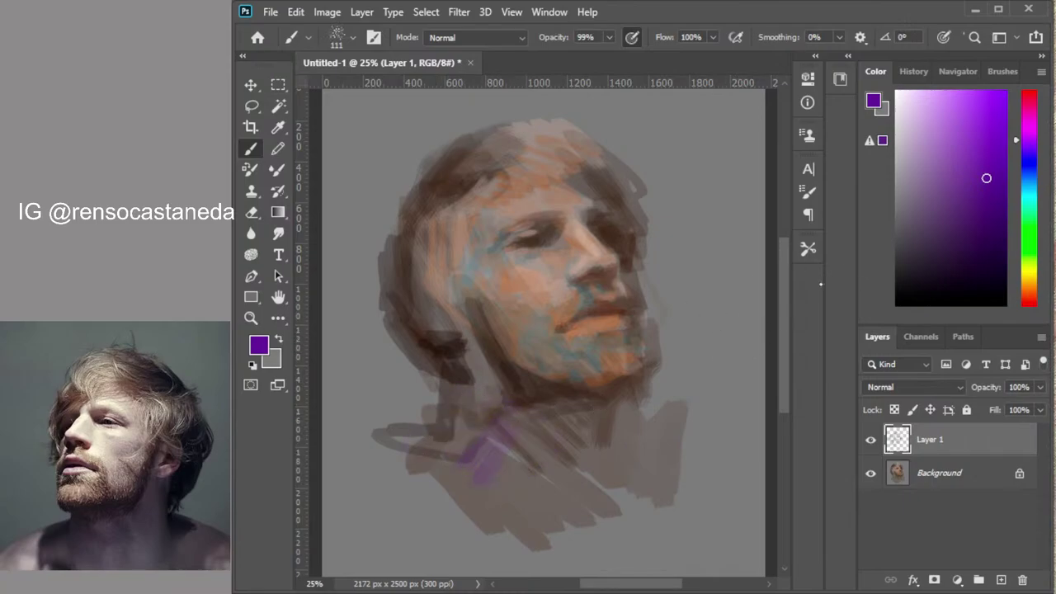
Choose a muted purple and glaze it over the neck, shoulders, nape, jaw shadow and far eye socket
{"action": "left_click", "coordinate": [944, 209]}
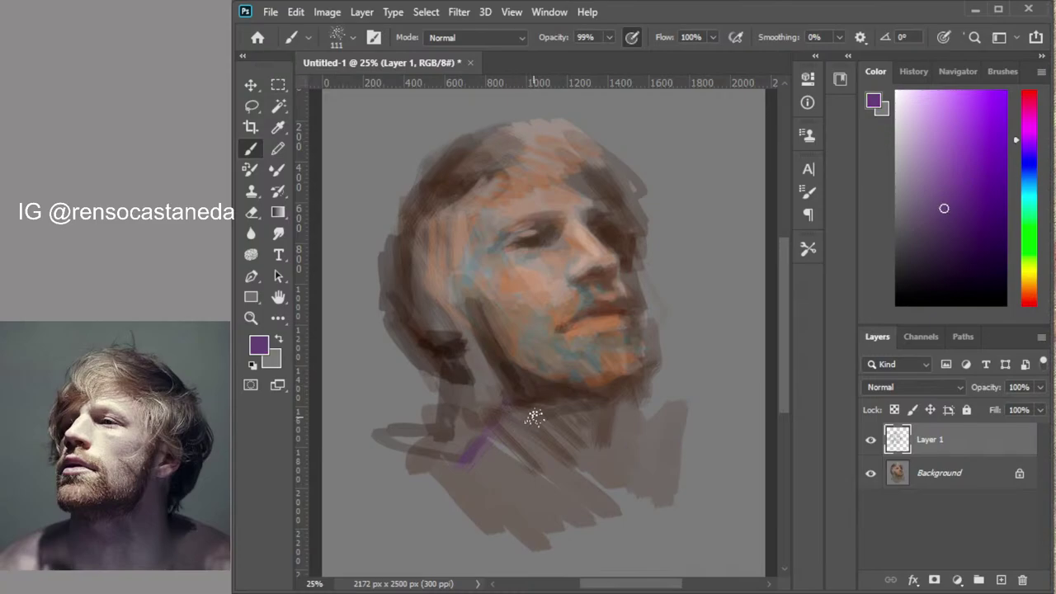
{"action": "mouse_move", "coordinate": [486, 454]}
{"action": "left_mouse_down"}
{"action": "mouse_move", "coordinate": [440, 423]}
{"action": "mouse_move", "coordinate": [478, 409]}
{"action": "mouse_move", "coordinate": [475, 360]}
{"action": "mouse_move", "coordinate": [472, 370]}
{"action": "mouse_move", "coordinate": [442, 324]}
{"action": "left_mouse_up"}
{"action": "left_click_drag", "start_coordinate": [422, 279], "coordinate": [442, 323]}
{"action": "left_click_drag", "start_coordinate": [641, 456], "coordinate": [580, 514]}
{"action": "mouse_move", "coordinate": [529, 464]}
{"action": "left_mouse_down"}
{"action": "mouse_move", "coordinate": [510, 387]}
{"action": "mouse_move", "coordinate": [536, 367]}
{"action": "left_mouse_up"}
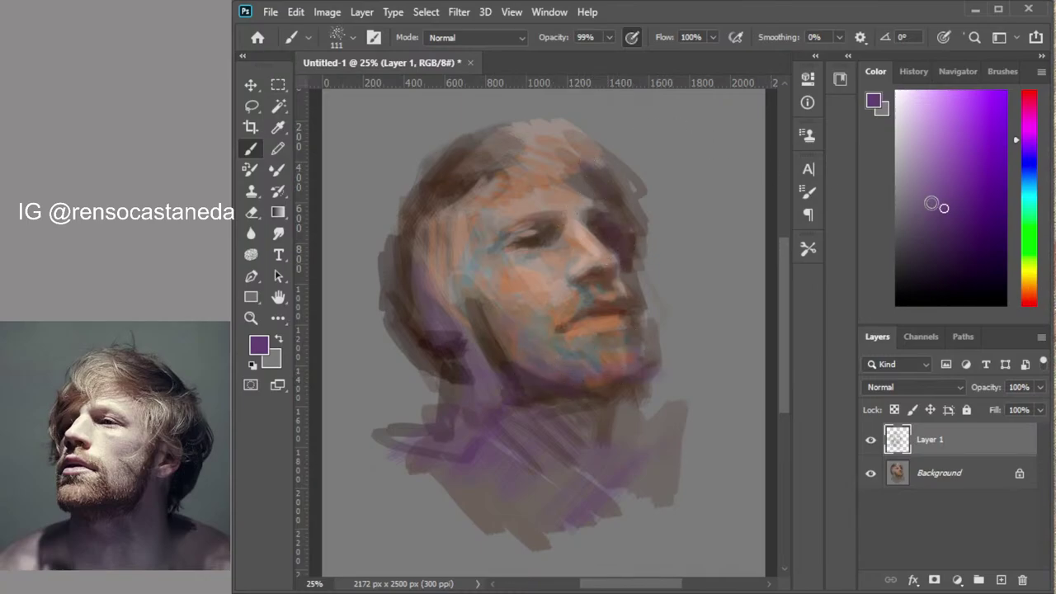
Choose a very dark purple and deepen the back, top and front of the hair with the flat brush at size 111
{"action": "left_click", "coordinate": [933, 262]}
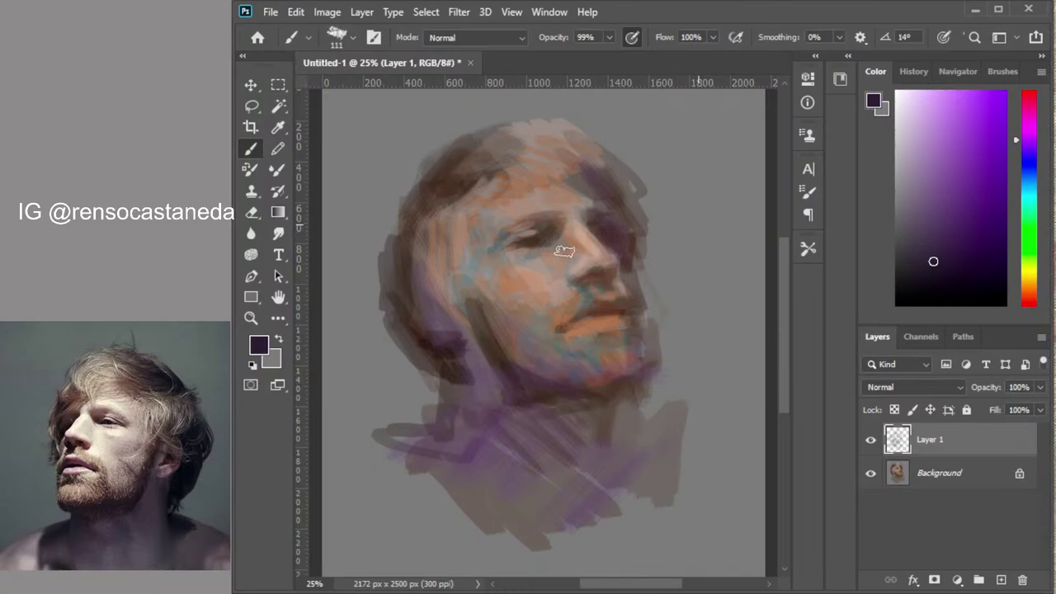
{"action": "left_click_drag", "start_coordinate": [402, 206], "coordinate": [390, 250]}
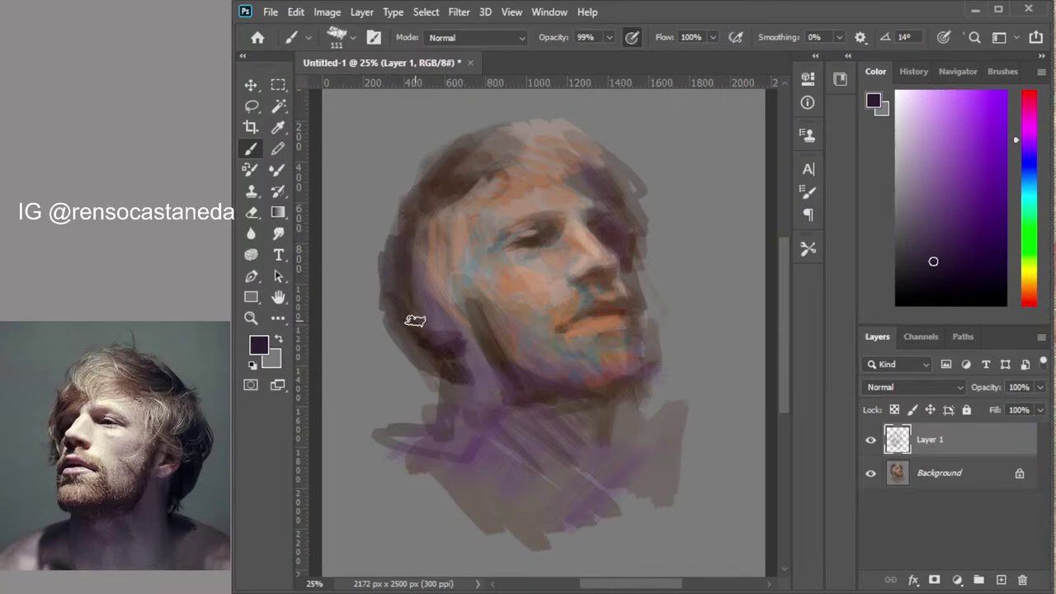
{"action": "left_click_drag", "start_coordinate": [380, 293], "coordinate": [438, 387]}
{"action": "mouse_move", "coordinate": [424, 234]}
{"action": "left_mouse_down"}
{"action": "mouse_move", "coordinate": [421, 187]}
{"action": "mouse_move", "coordinate": [523, 125]}
{"action": "mouse_move", "coordinate": [494, 143]}
{"action": "mouse_move", "coordinate": [502, 133]}
{"action": "mouse_move", "coordinate": [570, 151]}
{"action": "mouse_move", "coordinate": [578, 135]}
{"action": "mouse_move", "coordinate": [552, 127]}
{"action": "mouse_move", "coordinate": [616, 141]}
{"action": "mouse_move", "coordinate": [632, 193]}
{"action": "left_mouse_up"}
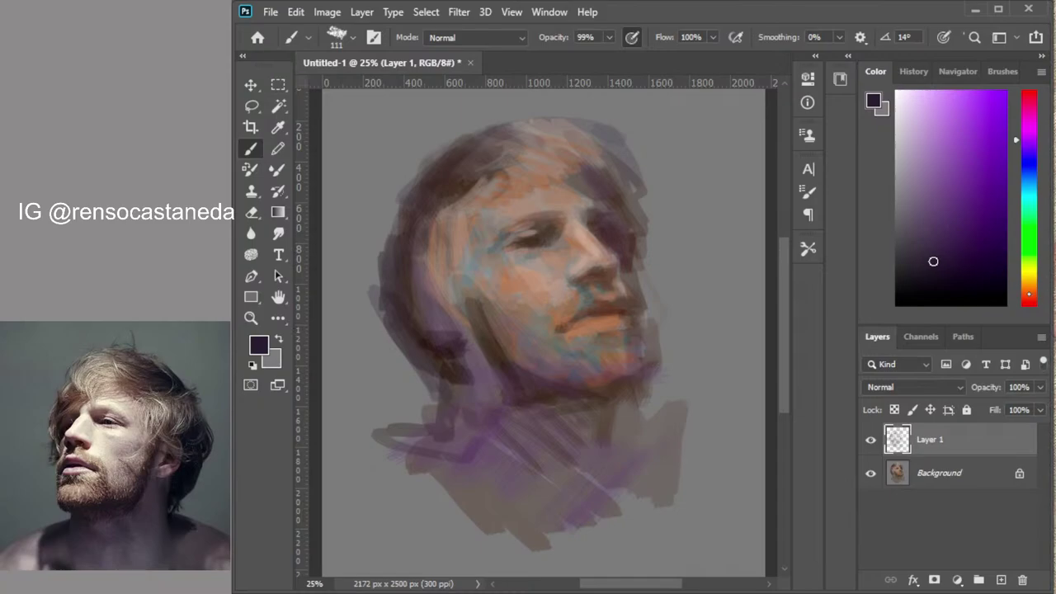
Warm the far eye shadow with brick red, and glaze teal over the back and front of the hair
{"action": "left_click", "coordinate": [1029, 294]}
{"action": "left_click", "coordinate": [961, 204]}
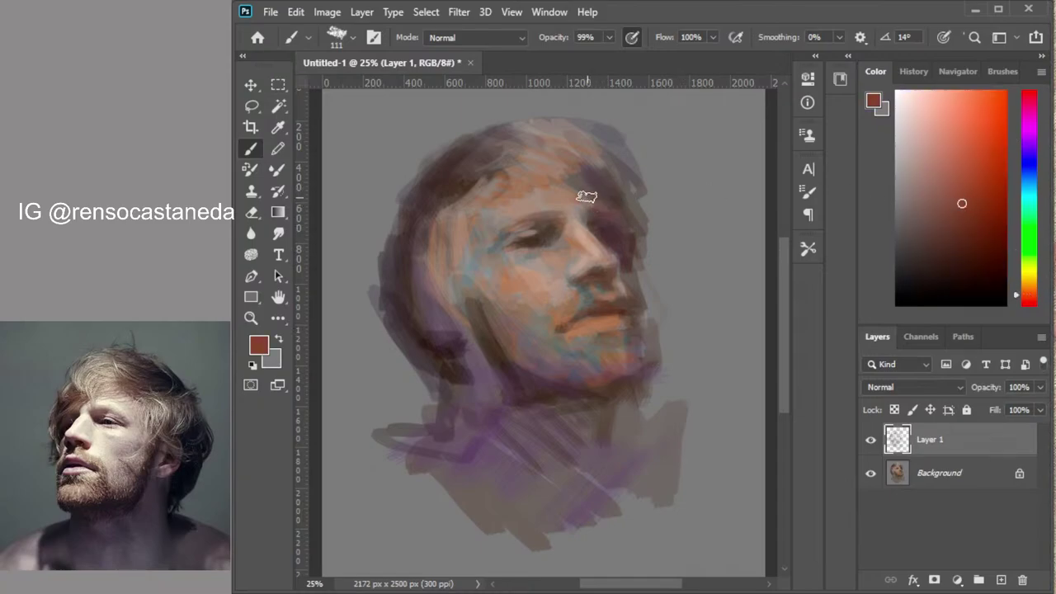
{"action": "left_click", "coordinate": [1028, 185]}
{"action": "left_click", "coordinate": [951, 183]}
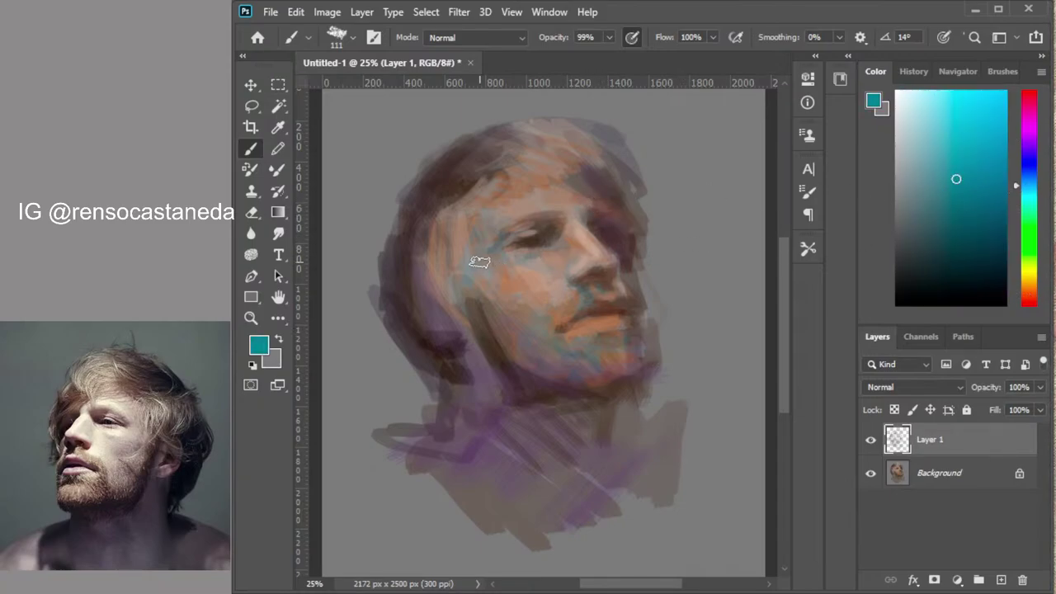
{"action": "mouse_move", "coordinate": [429, 213]}
{"action": "left_mouse_down"}
{"action": "mouse_move", "coordinate": [392, 271]}
{"action": "mouse_move", "coordinate": [400, 219]}
{"action": "mouse_move", "coordinate": [420, 332]}
{"action": "left_mouse_up"}
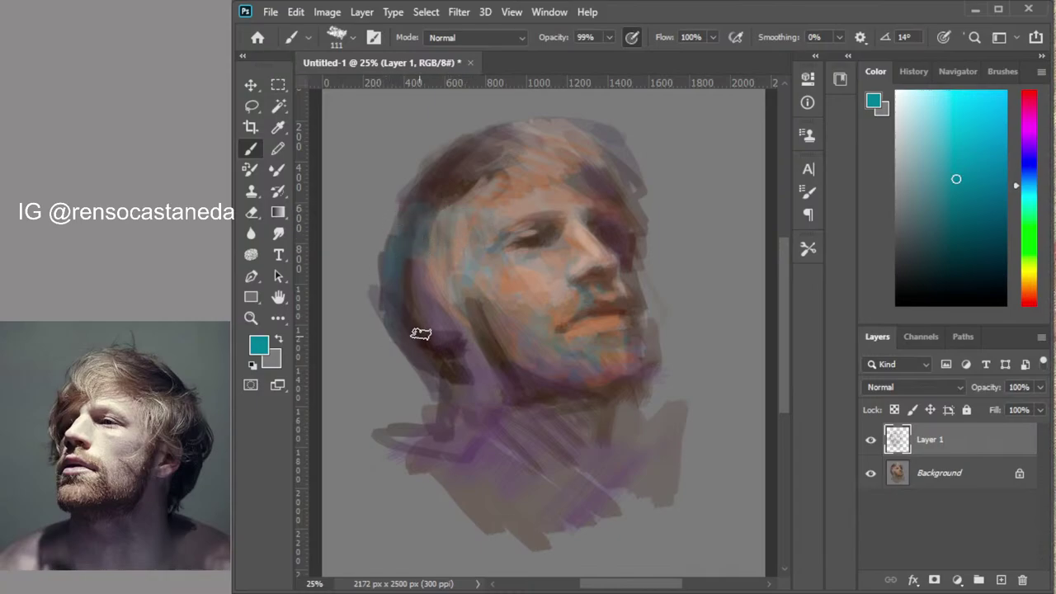
Choose an ochre and then a paler tan, and paint the light golden areas of the front hair
{"action": "left_click", "coordinate": [1029, 283]}
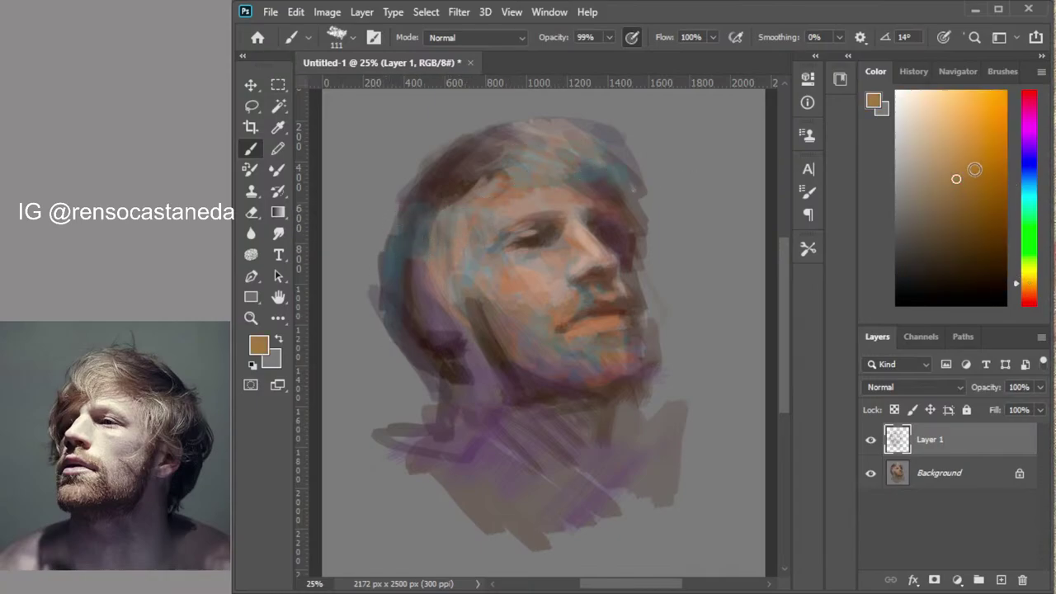
{"action": "left_click", "coordinate": [971, 138]}
{"action": "mouse_move", "coordinate": [579, 145]}
{"action": "left_mouse_down"}
{"action": "mouse_move", "coordinate": [499, 180]}
{"action": "mouse_move", "coordinate": [575, 155]}
{"action": "mouse_move", "coordinate": [585, 136]}
{"action": "mouse_move", "coordinate": [490, 157]}
{"action": "left_mouse_up"}
{"action": "left_click", "coordinate": [932, 153]}
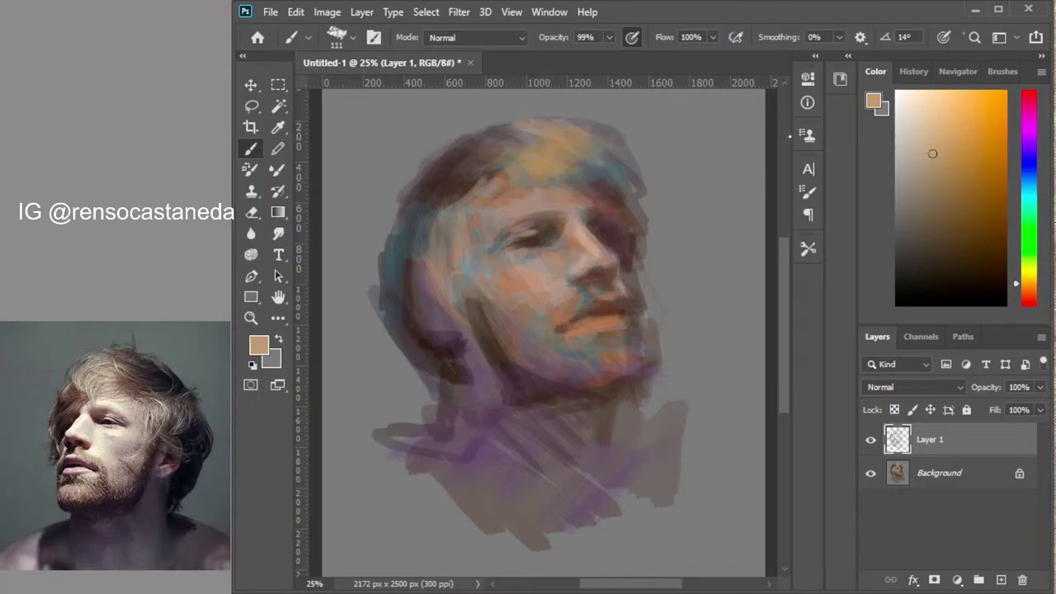
{"action": "mouse_move", "coordinate": [579, 150]}
{"action": "left_mouse_down"}
{"action": "mouse_move", "coordinate": [566, 157]}
{"action": "mouse_move", "coordinate": [588, 155]}
{"action": "left_mouse_up"}
Add tan texture to the front and side hair with the textured brush, then make the Background layer active
{"action": "left_click", "coordinate": [704, 299]}
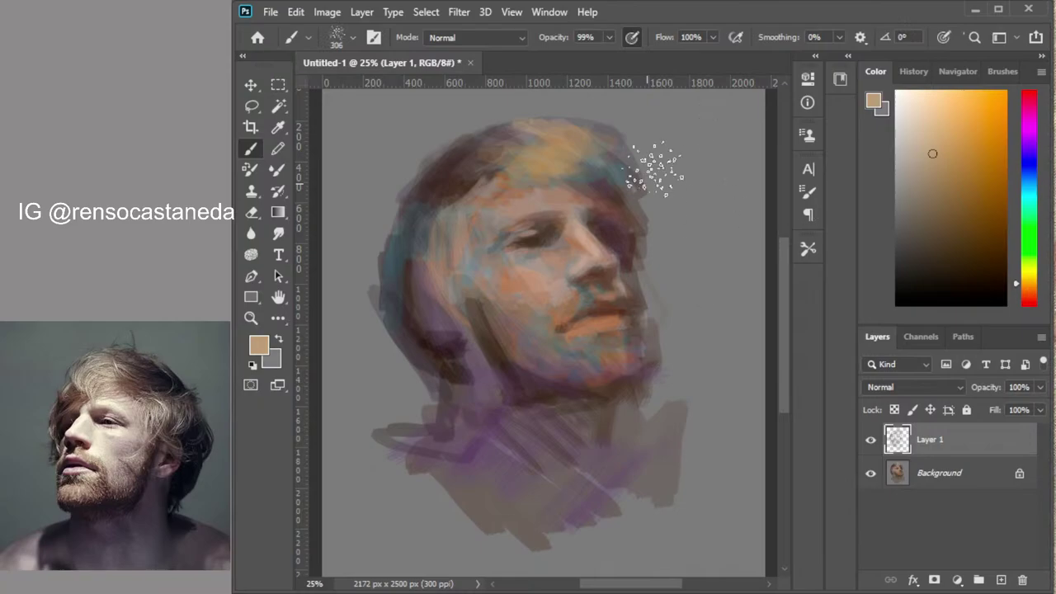
{"action": "mouse_move", "coordinate": [596, 153]}
{"action": "left_mouse_down"}
{"action": "mouse_move", "coordinate": [618, 171]}
{"action": "mouse_move", "coordinate": [535, 141]}
{"action": "mouse_move", "coordinate": [599, 189]}
{"action": "left_mouse_up"}
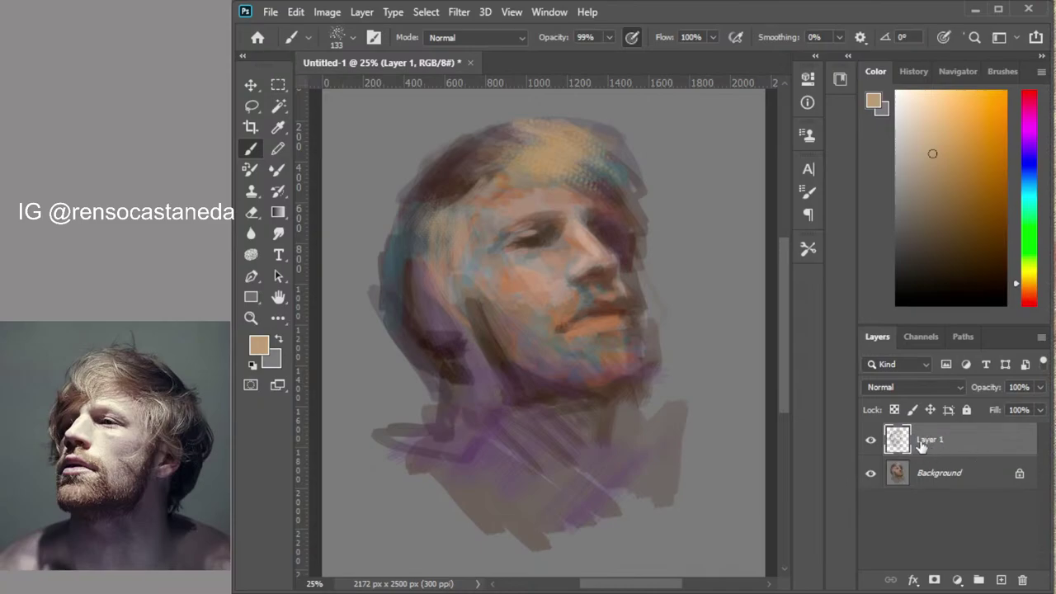
{"action": "left_click", "coordinate": [971, 473]}
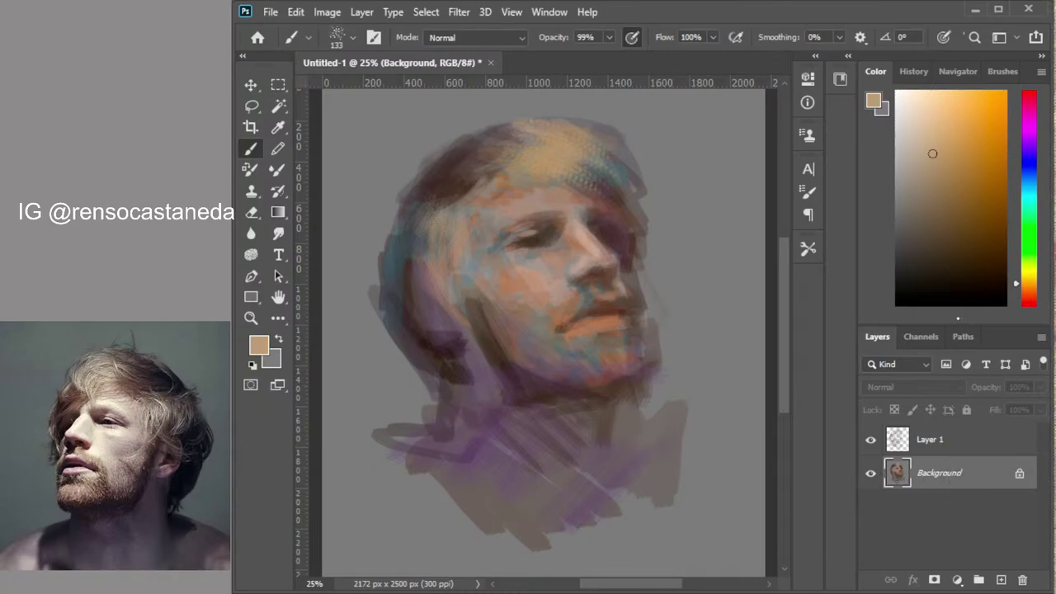
Duplicate the Background layer as Background copy, and toggle the original Background layer's visibility off and back on
{"action": "left_click", "coordinate": [747, 247]}
{"action": "key", "text": "Return"}
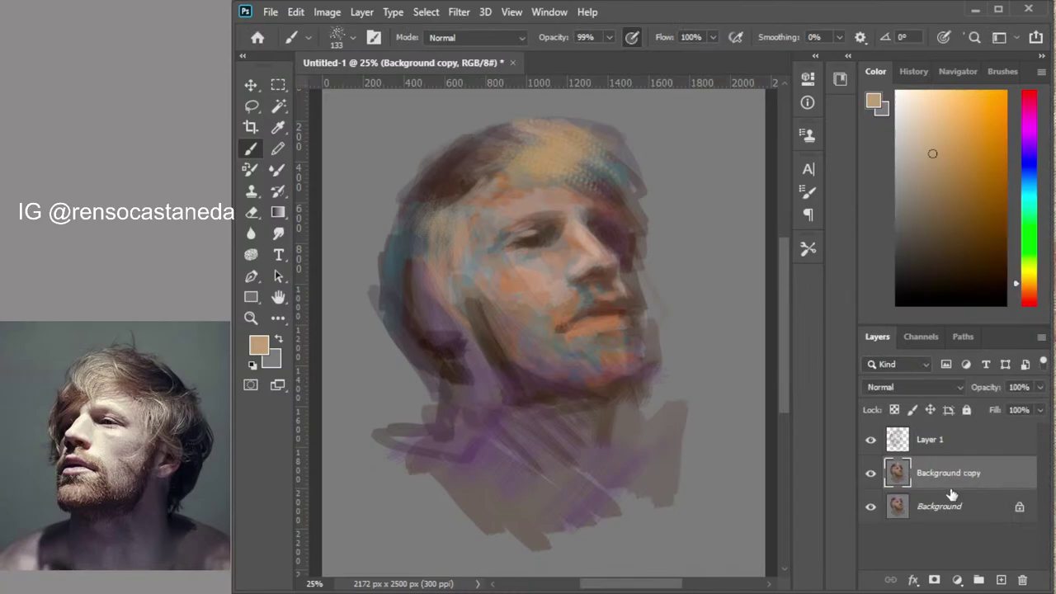
{"action": "left_click", "coordinate": [870, 507]}
{"action": "left_click_drag", "start_coordinate": [1001, 406], "coordinate": [1041, 409]}
{"action": "left_click", "coordinate": [870, 507]}
Choose a pale cream and then a light grey, and lighten the temple, forehead and cheek with the textured brush at size 133
{"action": "left_click", "coordinate": [908, 122]}
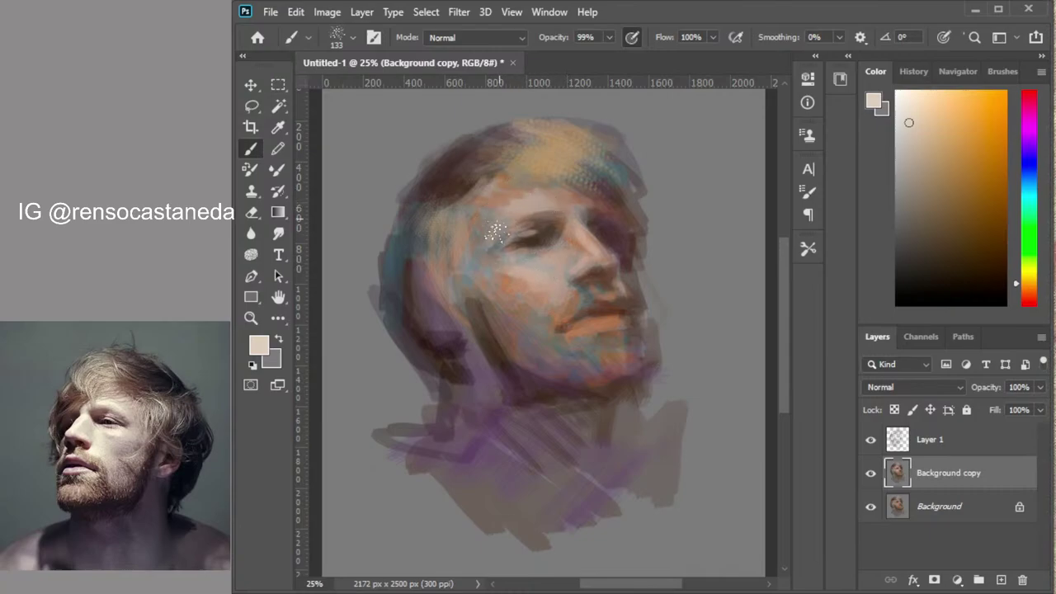
{"action": "left_click_drag", "start_coordinate": [495, 223], "coordinate": [492, 243]}
{"action": "left_click_drag", "start_coordinate": [480, 184], "coordinate": [578, 182]}
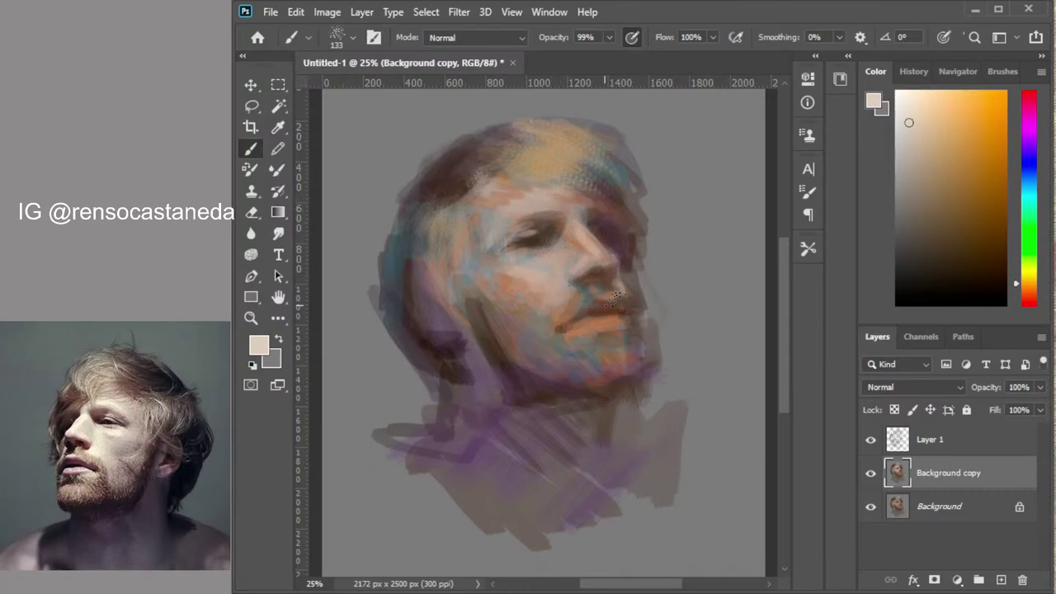
{"action": "left_click", "coordinate": [898, 157]}
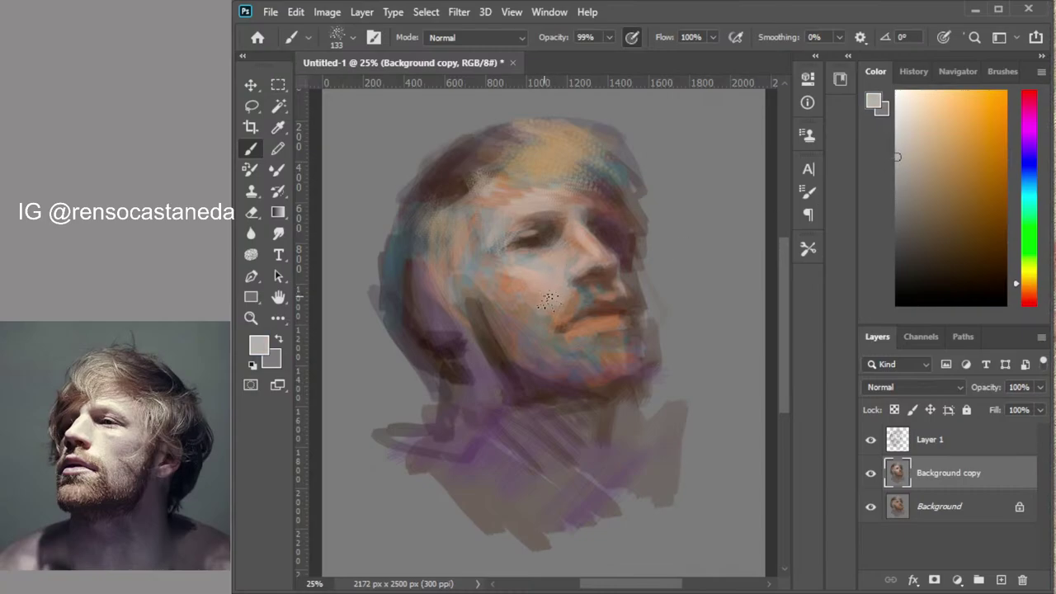
{"action": "left_click_drag", "start_coordinate": [540, 307], "coordinate": [522, 345]}
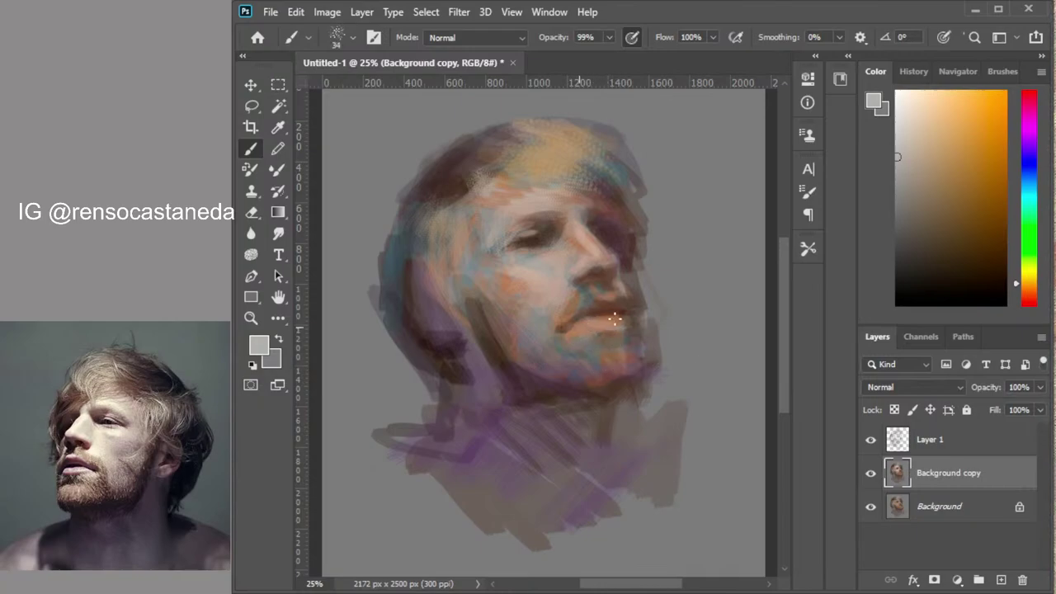
Choose a very dark brown and extend the outline along the top and back of the hair with the textured brush at size 78
{"action": "left_click", "coordinate": [921, 265]}
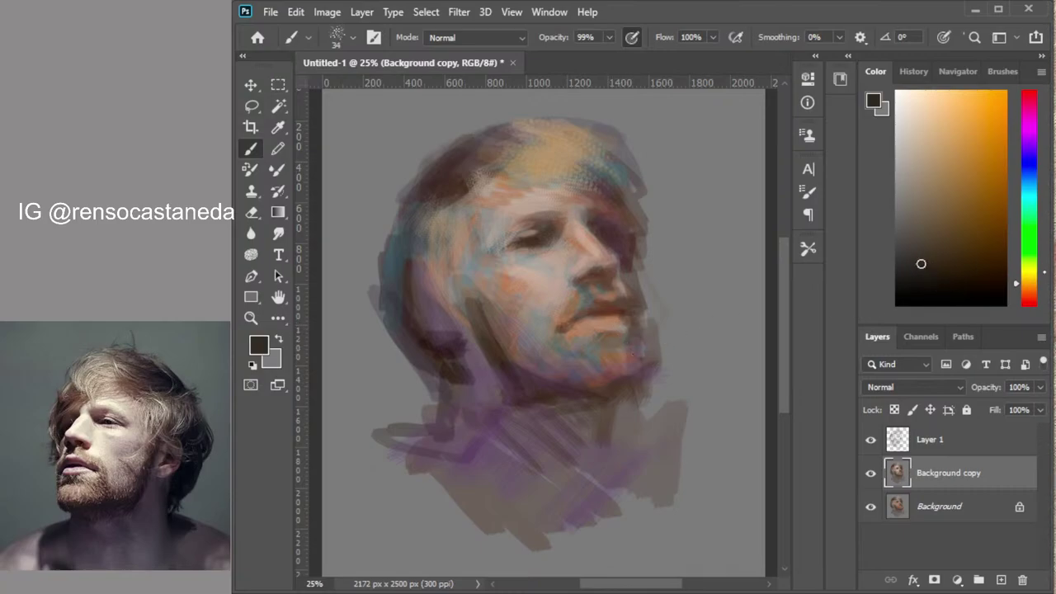
{"action": "left_click", "coordinate": [1029, 288]}
{"action": "left_click", "coordinate": [961, 277]}
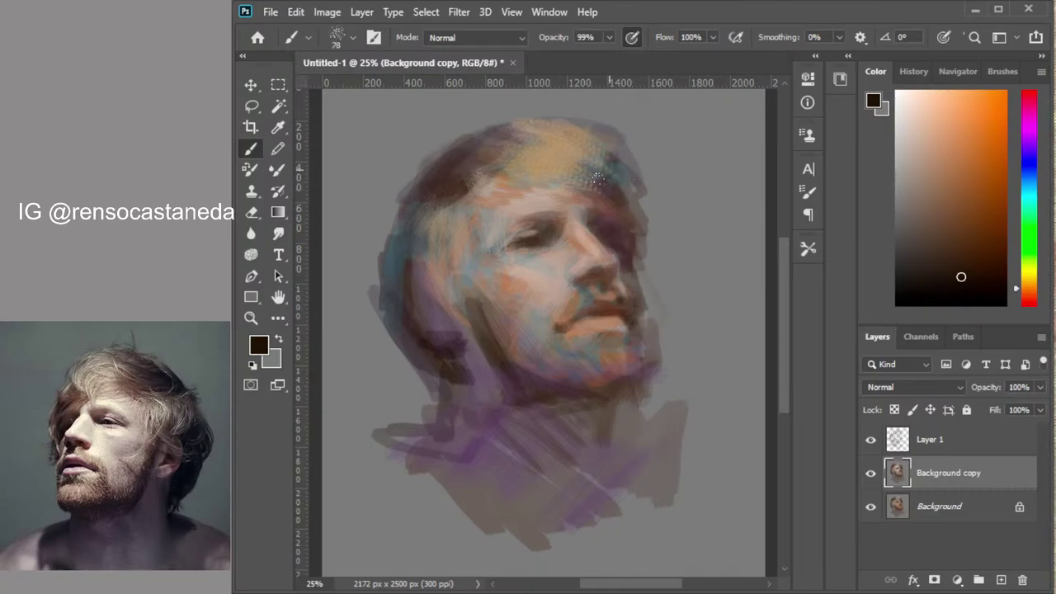
{"action": "mouse_move", "coordinate": [539, 132]}
{"action": "left_mouse_down"}
{"action": "mouse_move", "coordinate": [464, 145]}
{"action": "mouse_move", "coordinate": [509, 118]}
{"action": "mouse_move", "coordinate": [490, 115]}
{"action": "mouse_move", "coordinate": [550, 113]}
{"action": "mouse_move", "coordinate": [598, 141]}
{"action": "left_mouse_up"}
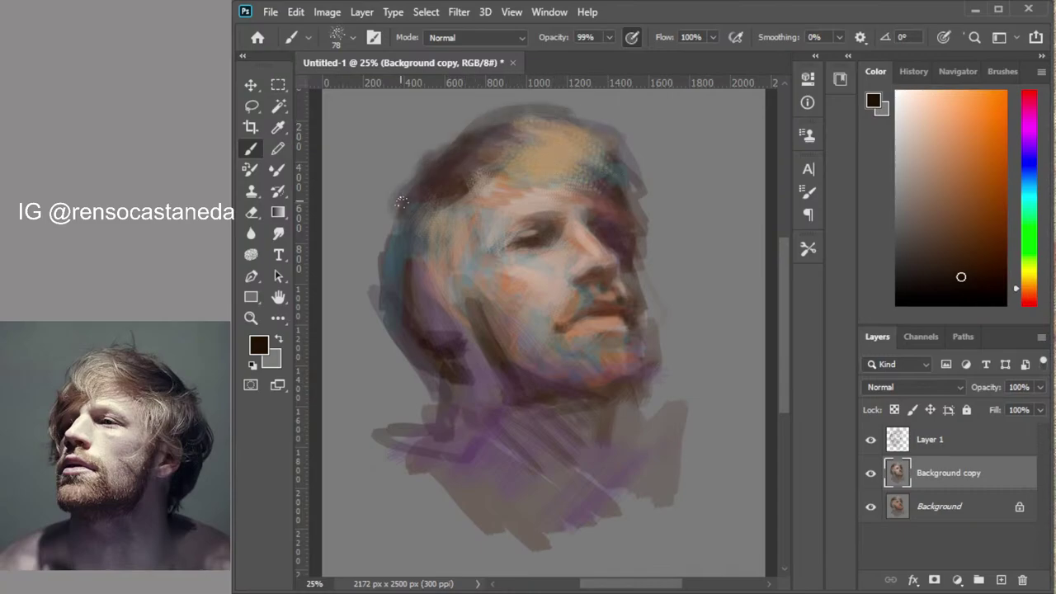
{"action": "left_click_drag", "start_coordinate": [377, 256], "coordinate": [381, 279]}
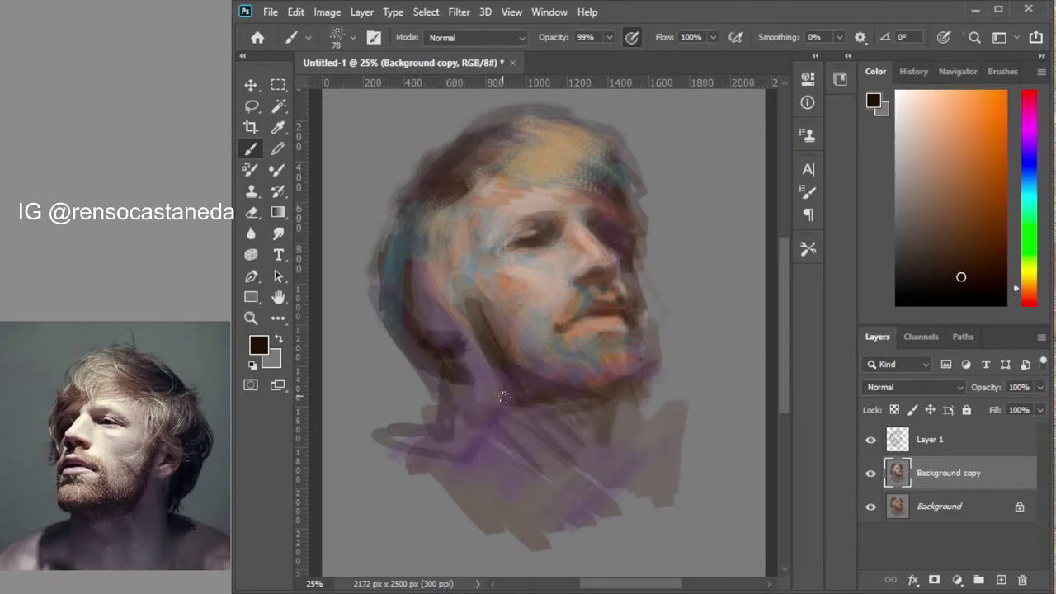
Paint the shoulder lines and deepen the shadow under the jaw and across the neck in dark brown
{"action": "mouse_move", "coordinate": [452, 381]}
{"action": "left_mouse_down"}
{"action": "mouse_move", "coordinate": [443, 413]}
{"action": "mouse_move", "coordinate": [377, 455]}
{"action": "left_mouse_up"}
{"action": "left_click_drag", "start_coordinate": [427, 417], "coordinate": [328, 467]}
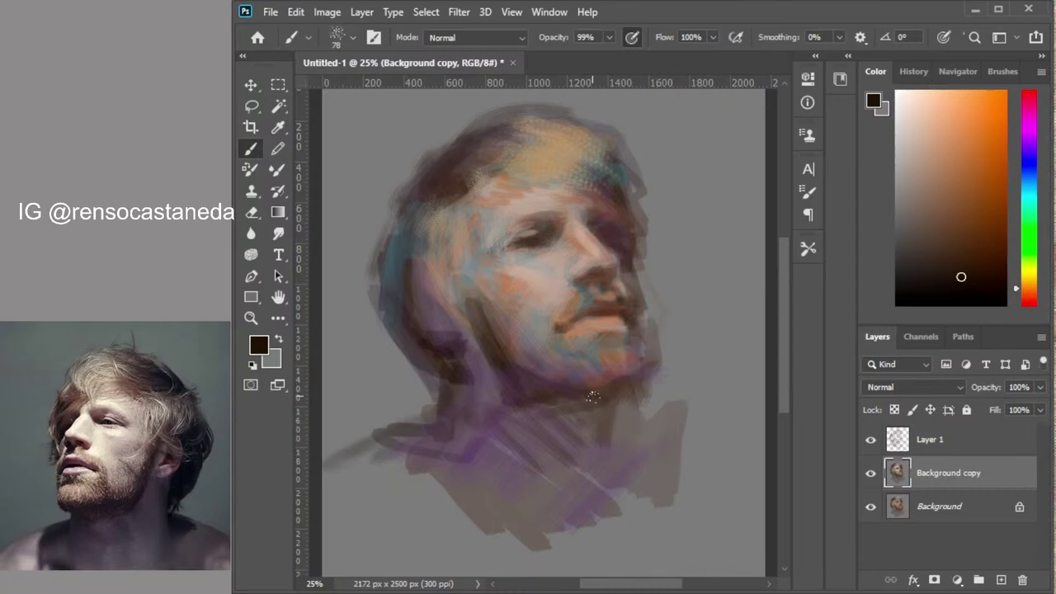
{"action": "mouse_move", "coordinate": [606, 439]}
{"action": "left_mouse_down"}
{"action": "mouse_move", "coordinate": [698, 433]}
{"action": "mouse_move", "coordinate": [608, 409]}
{"action": "mouse_move", "coordinate": [649, 437]}
{"action": "mouse_move", "coordinate": [627, 471]}
{"action": "left_mouse_up"}
{"action": "mouse_move", "coordinate": [660, 430]}
{"action": "left_mouse_down"}
{"action": "mouse_move", "coordinate": [591, 458]}
{"action": "mouse_move", "coordinate": [616, 417]}
{"action": "mouse_move", "coordinate": [549, 441]}
{"action": "mouse_move", "coordinate": [560, 381]}
{"action": "left_mouse_up"}
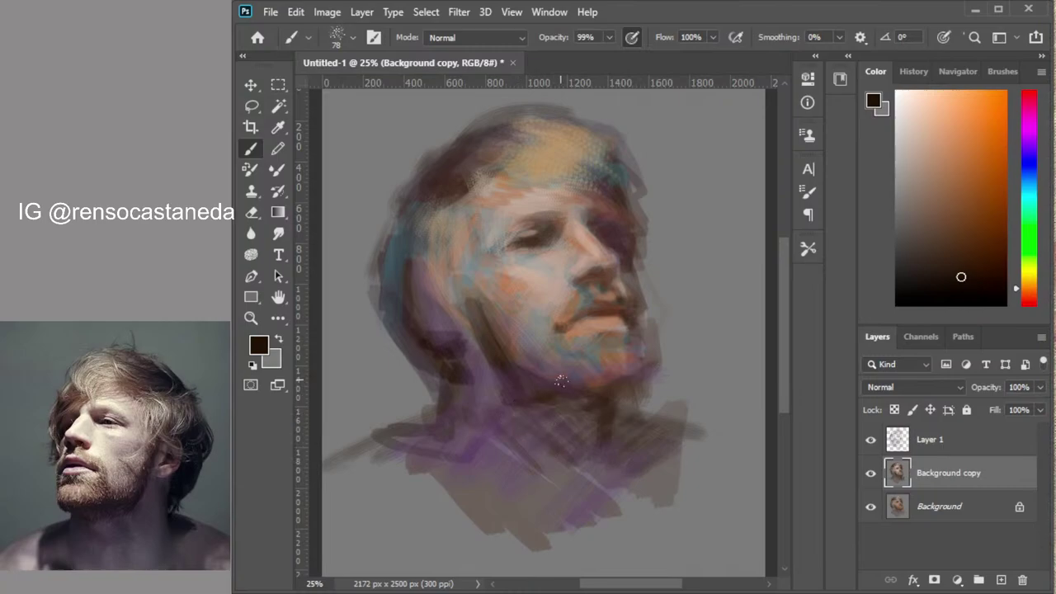
Switch to the ragged brush at size 158 and block in the chest and shoulder with dark brown strokes
{"action": "left_click", "coordinate": [671, 439]}
{"action": "left_click_drag", "start_coordinate": [467, 446], "coordinate": [485, 480]}
{"action": "mouse_move", "coordinate": [555, 420]}
{"action": "left_mouse_down"}
{"action": "mouse_move", "coordinate": [539, 481]}
{"action": "mouse_move", "coordinate": [556, 505]}
{"action": "mouse_move", "coordinate": [528, 563]}
{"action": "mouse_move", "coordinate": [470, 490]}
{"action": "mouse_move", "coordinate": [408, 441]}
{"action": "mouse_move", "coordinate": [390, 452]}
{"action": "mouse_move", "coordinate": [462, 495]}
{"action": "left_mouse_up"}
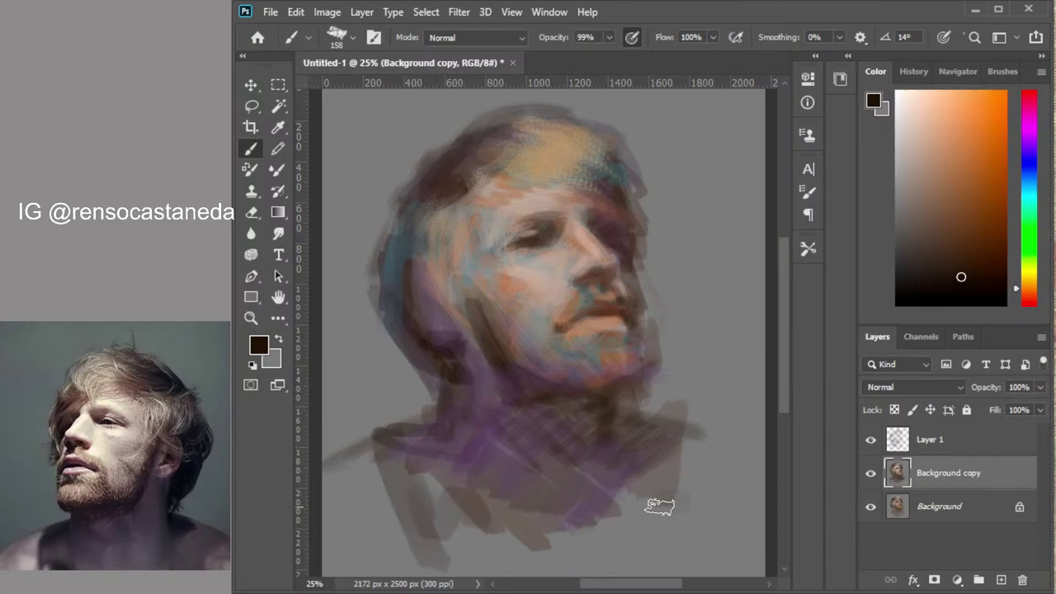
Glaze the neck and chest with greyed mauve, dark brown and warm orange-brown tones using the ragged brush
{"action": "left_click", "coordinate": [907, 190]}
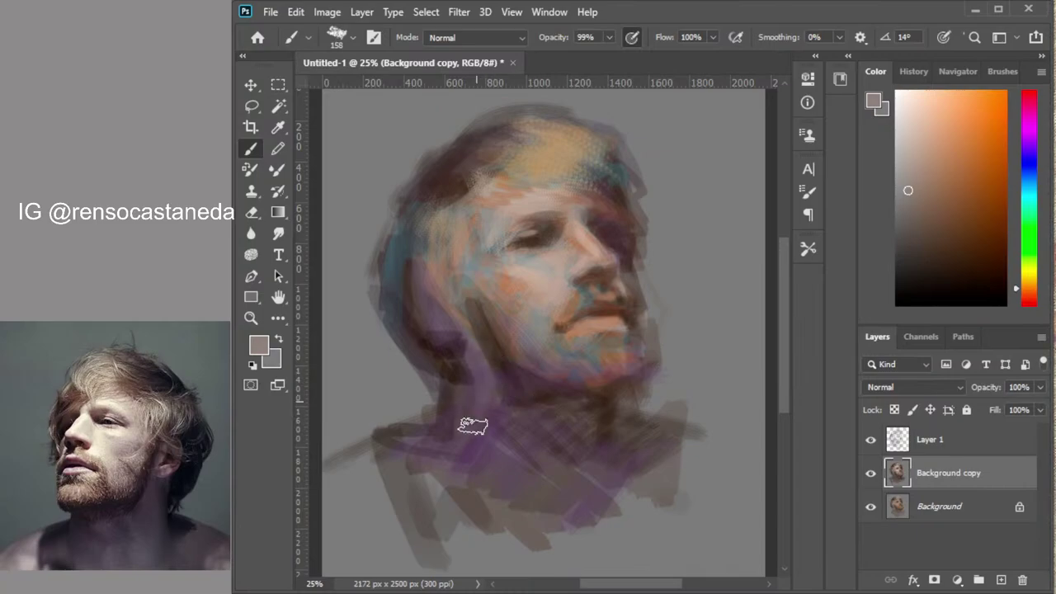
{"action": "left_click", "coordinate": [568, 477], "text": "alt"}
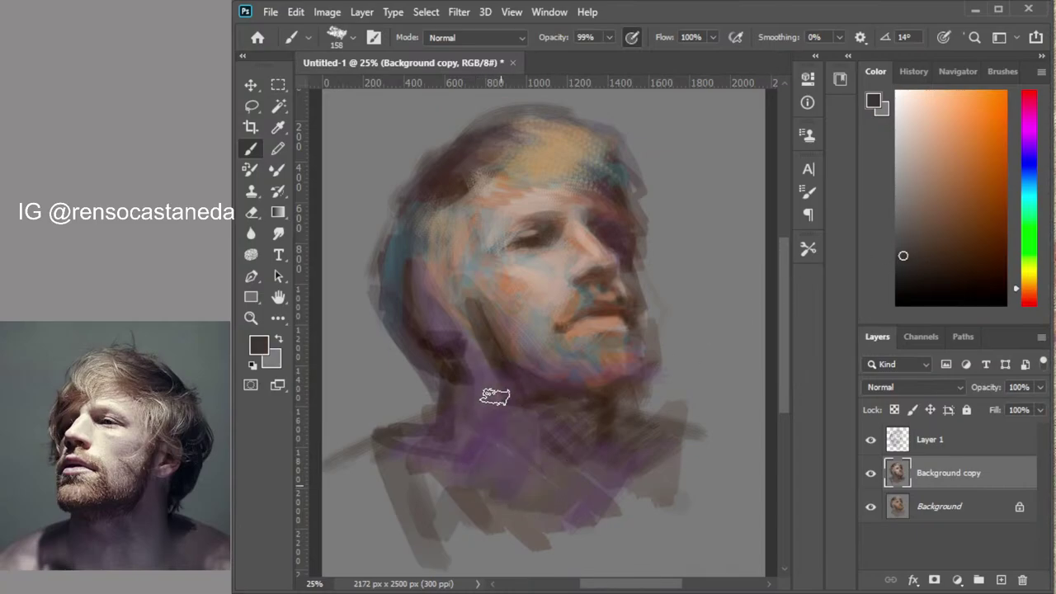
{"action": "left_click_drag", "start_coordinate": [439, 388], "coordinate": [419, 432]}
{"action": "left_click", "coordinate": [925, 262]}
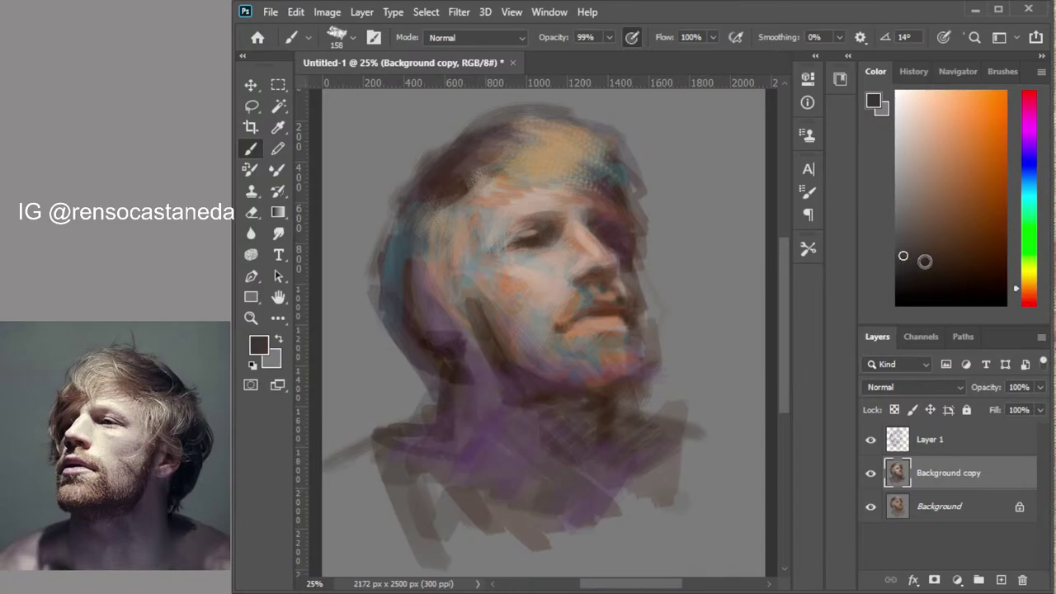
{"action": "left_click_drag", "start_coordinate": [919, 248], "coordinate": [922, 220]}
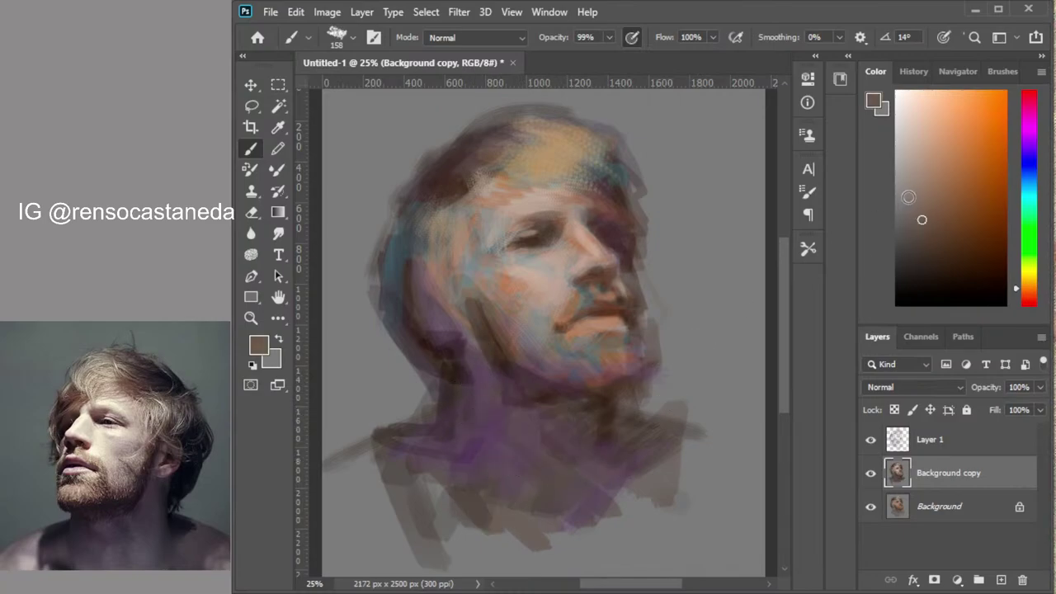
{"action": "left_click", "coordinate": [943, 198]}
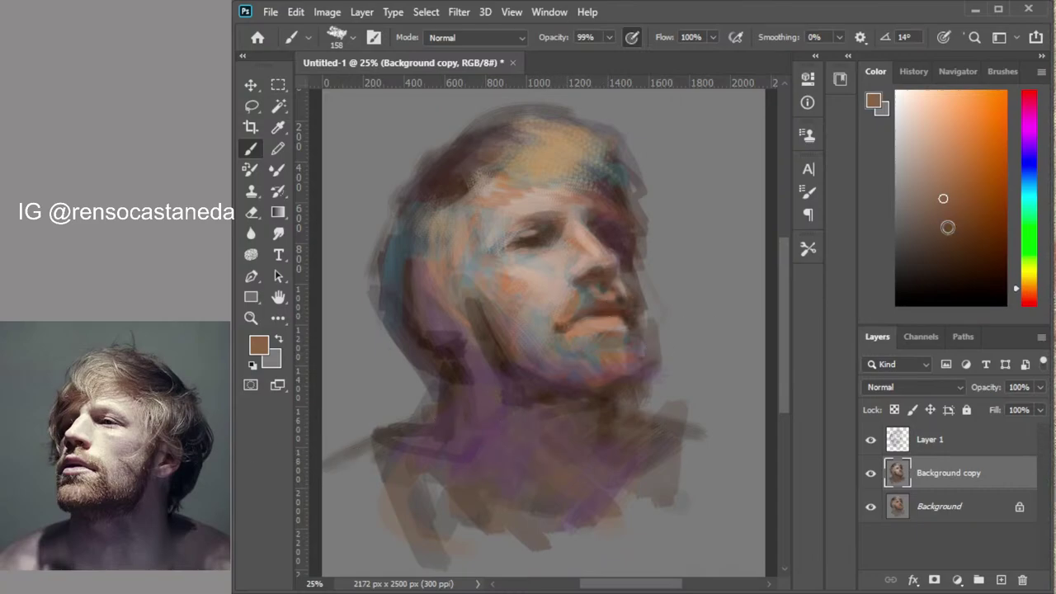
{"action": "left_click", "coordinate": [939, 243]}
{"action": "mouse_move", "coordinate": [537, 436]}
{"action": "left_mouse_down"}
{"action": "mouse_move", "coordinate": [520, 480]}
{"action": "mouse_move", "coordinate": [516, 440]}
{"action": "mouse_move", "coordinate": [482, 432]}
{"action": "mouse_move", "coordinate": [403, 516]}
{"action": "mouse_move", "coordinate": [487, 460]}
{"action": "mouse_move", "coordinate": [519, 494]}
{"action": "mouse_move", "coordinate": [581, 411]}
{"action": "mouse_move", "coordinate": [497, 483]}
{"action": "left_mouse_up"}
{"action": "key", "text": "ctrl+z"}
{"action": "mouse_move", "coordinate": [515, 426]}
{"action": "left_mouse_down"}
{"action": "mouse_move", "coordinate": [478, 465]}
{"action": "mouse_move", "coordinate": [499, 424]}
{"action": "left_mouse_up"}
{"action": "key", "text": "ctrl+z"}
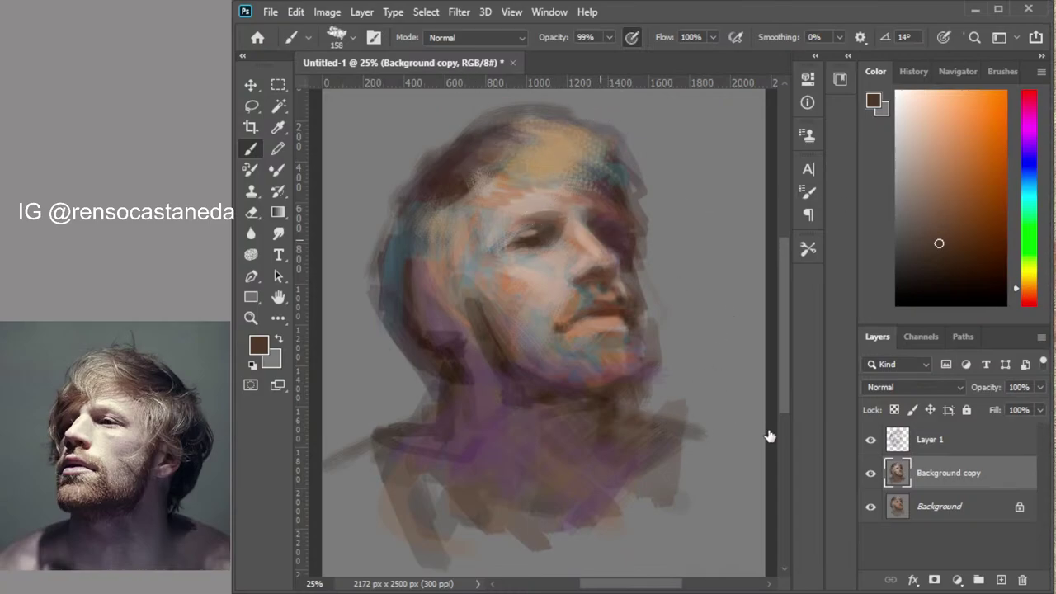
Switch to the soft round brush at size 14, and refine the near eye's lids and lash line with tan and dark brown
{"action": "left_click", "coordinate": [721, 418]}
{"action": "scroll", "coordinate": [549, 264], "scroll_direction": "up", "scroll_amount": 3}
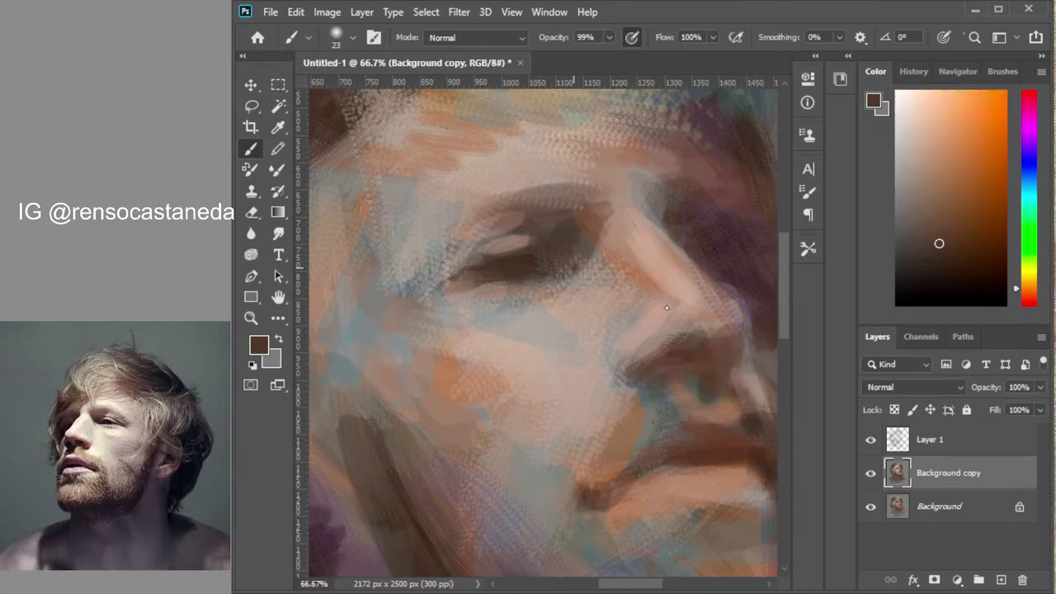
{"action": "key", "text": "bracketleft"}
{"action": "left_click", "coordinate": [928, 187]}
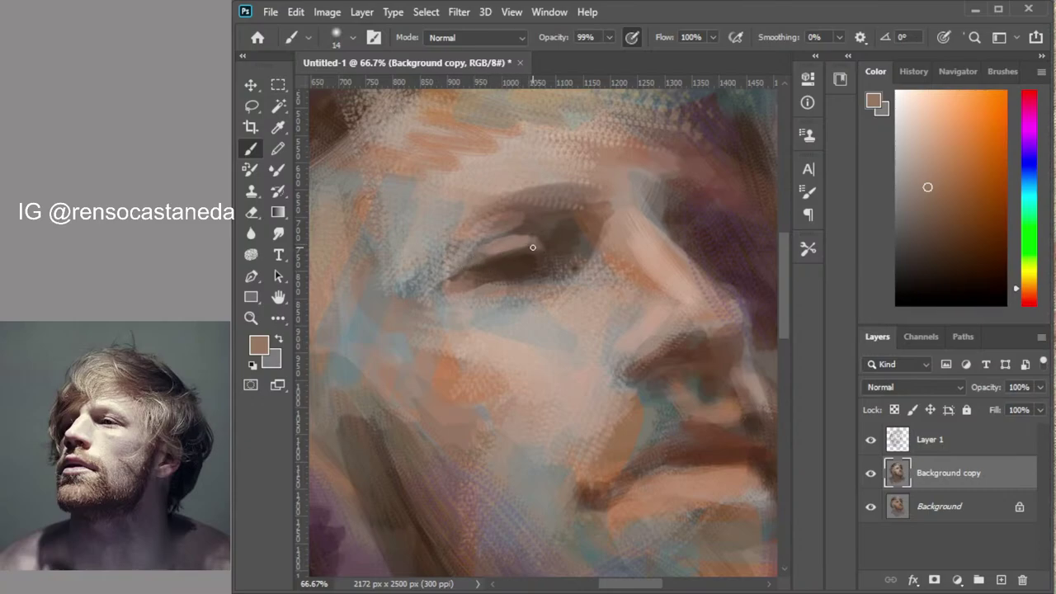
{"action": "mouse_move", "coordinate": [518, 222]}
{"action": "left_mouse_down"}
{"action": "mouse_move", "coordinate": [528, 229]}
{"action": "mouse_move", "coordinate": [512, 231]}
{"action": "left_mouse_up"}
{"action": "left_click", "coordinate": [925, 255]}
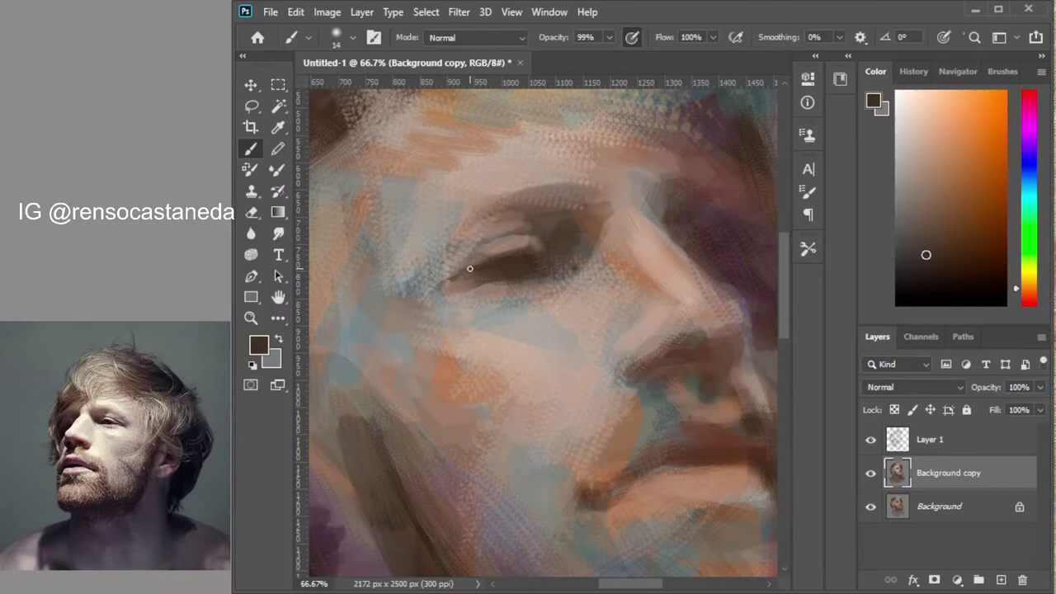
{"action": "left_click", "coordinate": [925, 218]}
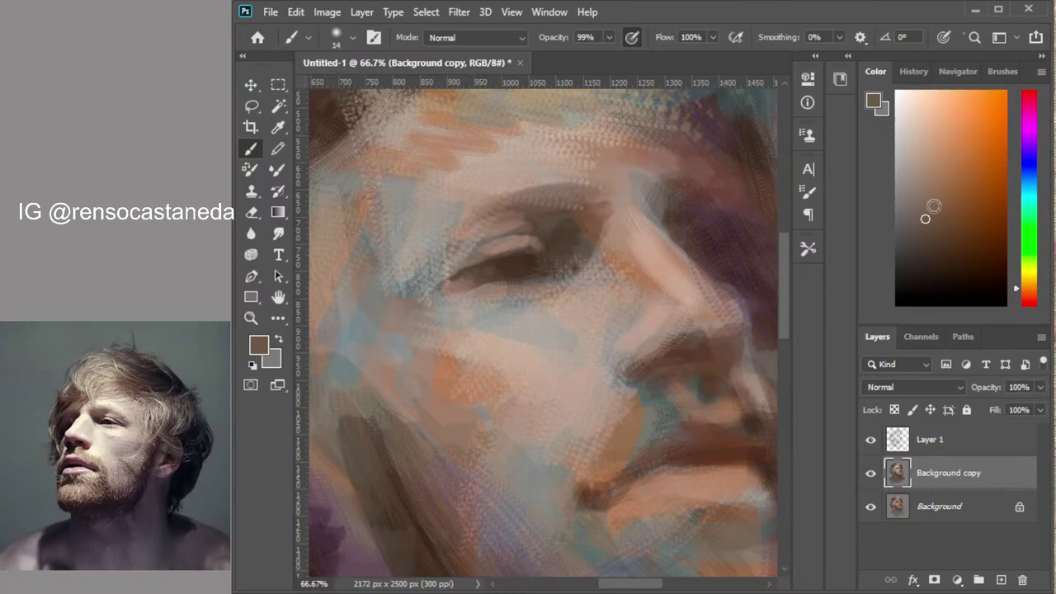
Choose a light tan and then a pale pink, and paint highlights along the near eye's lower and upper lids
{"action": "left_click", "coordinate": [932, 160]}
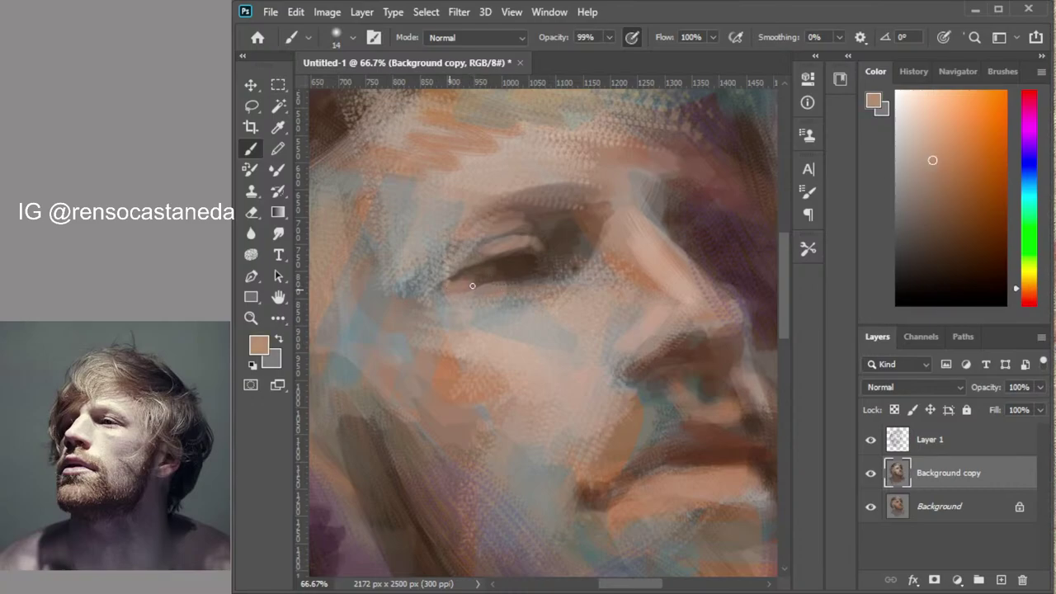
{"action": "left_click_drag", "start_coordinate": [912, 139], "coordinate": [910, 132]}
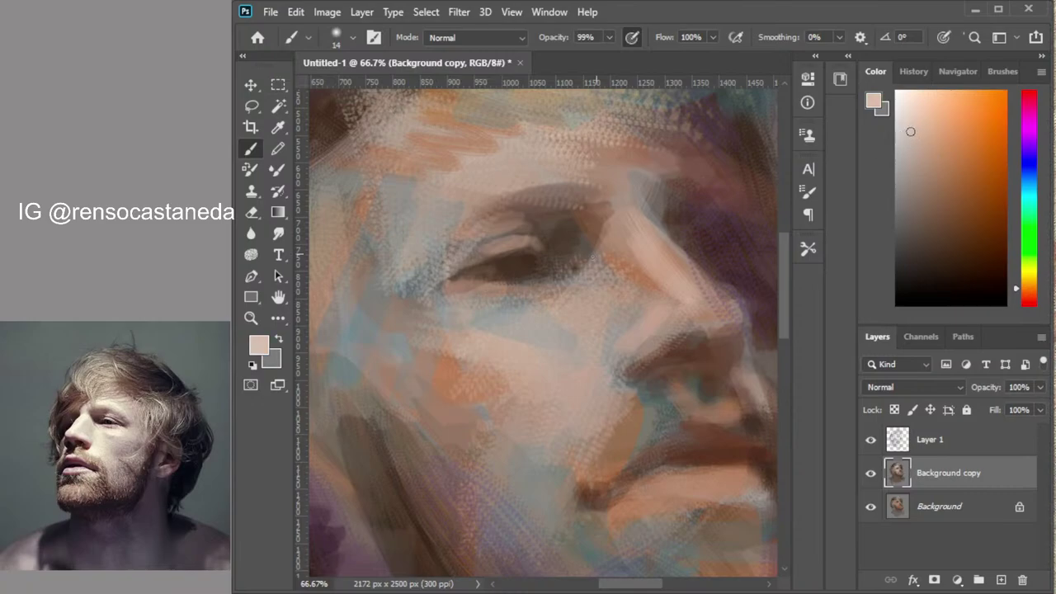
{"action": "mouse_move", "coordinate": [492, 288]}
{"action": "left_mouse_down"}
{"action": "mouse_move", "coordinate": [480, 287]}
{"action": "mouse_move", "coordinate": [519, 284]}
{"action": "left_mouse_up"}
{"action": "left_click_drag", "start_coordinate": [528, 240], "coordinate": [502, 243]}
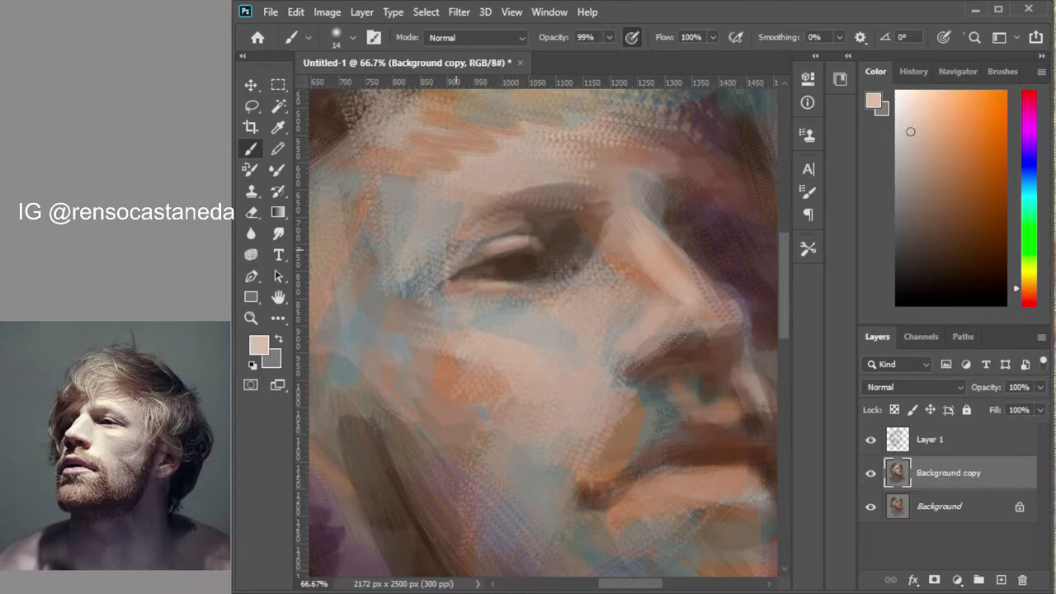
Darken the near eye's lid crease with dark brown, and add deep red to its outer corner
{"action": "left_click", "coordinate": [937, 268]}
{"action": "left_click", "coordinate": [1029, 299]}
{"action": "left_click", "coordinate": [983, 242]}
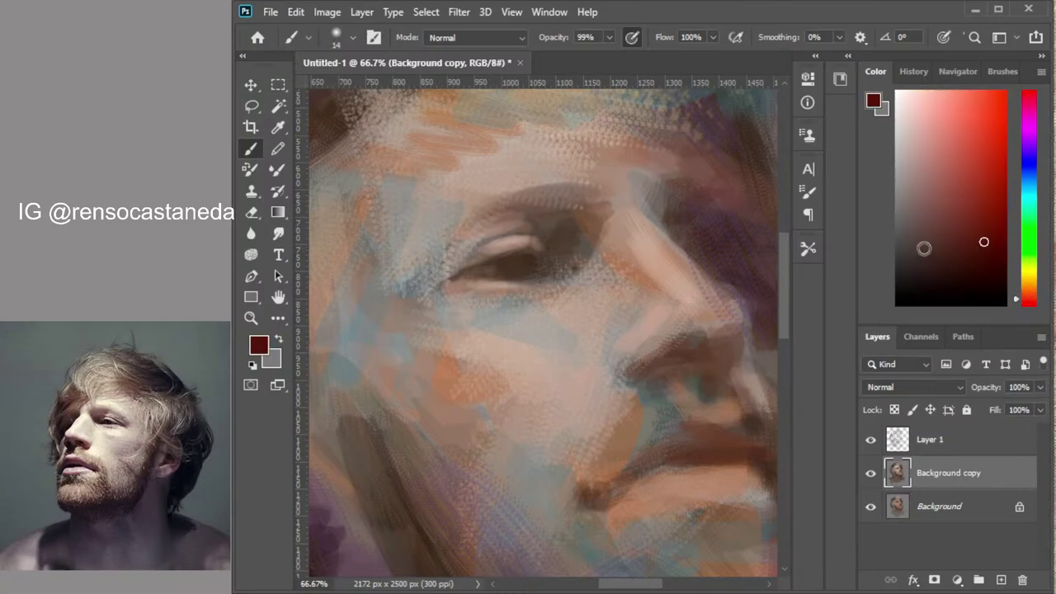
{"action": "mouse_move", "coordinate": [462, 267]}
{"action": "left_mouse_down"}
{"action": "mouse_move", "coordinate": [439, 282]}
{"action": "mouse_move", "coordinate": [427, 273]}
{"action": "mouse_move", "coordinate": [497, 243]}
{"action": "mouse_move", "coordinate": [442, 269]}
{"action": "mouse_move", "coordinate": [462, 257]}
{"action": "mouse_move", "coordinate": [438, 287]}
{"action": "mouse_move", "coordinate": [452, 272]}
{"action": "mouse_move", "coordinate": [427, 282]}
{"action": "left_mouse_up"}
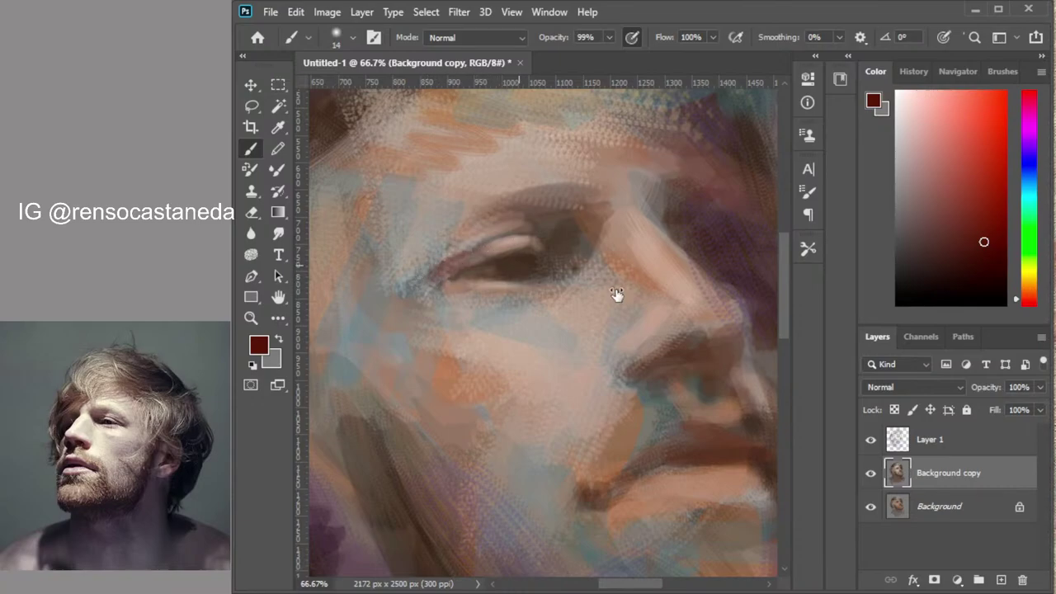
Enlarge the soft brush to size 23 and build deep red shadow around the near eye's outer socket and crease
{"action": "key", "text": "]"}
{"action": "mouse_move", "coordinate": [415, 278]}
{"action": "left_mouse_down"}
{"action": "mouse_move", "coordinate": [480, 218]}
{"action": "mouse_move", "coordinate": [440, 252]}
{"action": "mouse_move", "coordinate": [412, 261]}
{"action": "mouse_move", "coordinate": [446, 227]}
{"action": "left_mouse_up"}
{"action": "left_click_drag", "start_coordinate": [405, 257], "coordinate": [414, 274]}
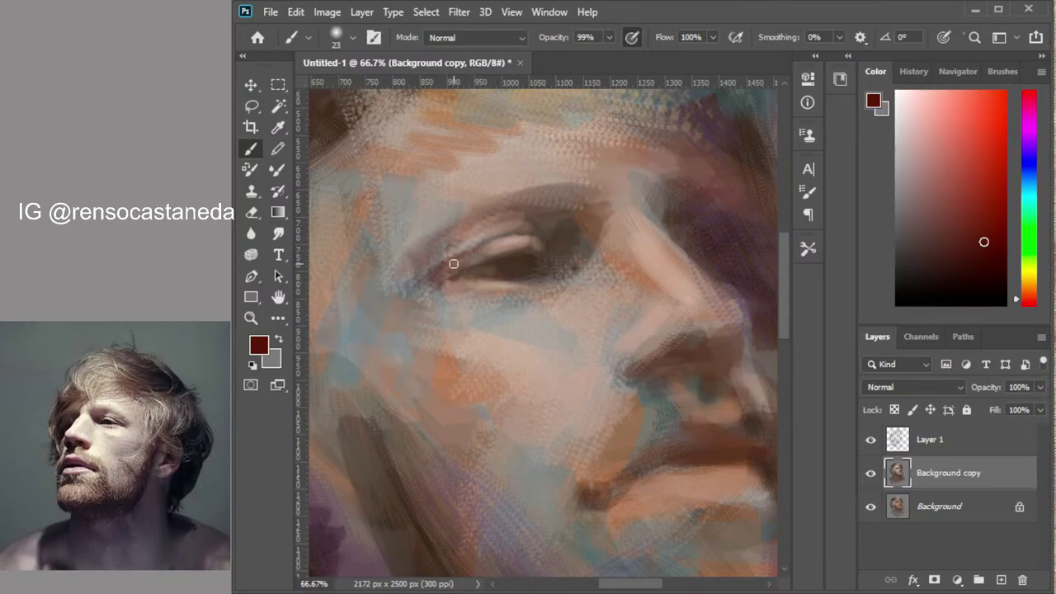
{"action": "left_click_drag", "start_coordinate": [472, 247], "coordinate": [439, 261]}
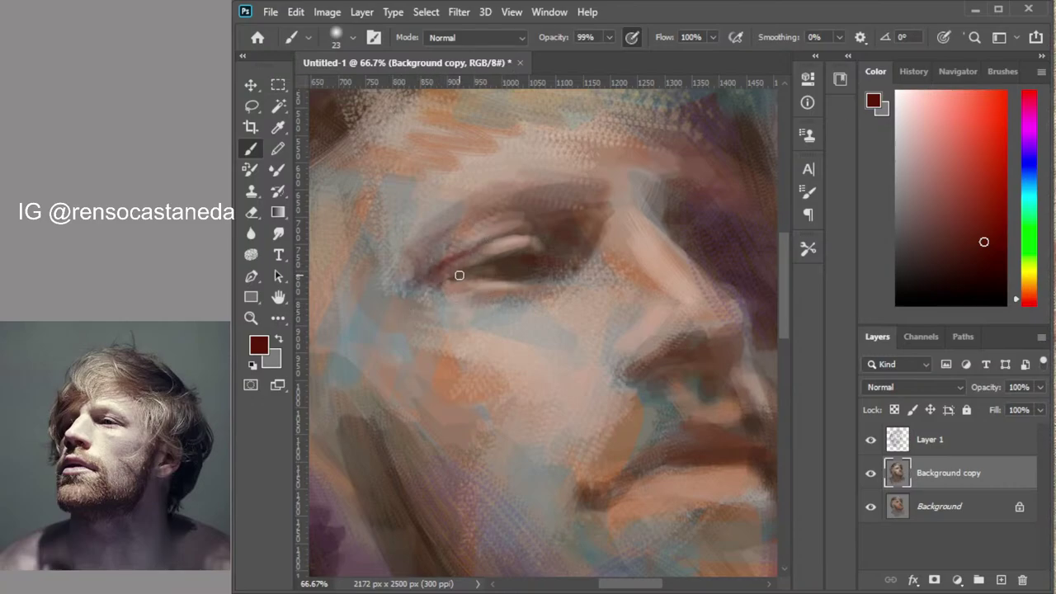
{"action": "mouse_move", "coordinate": [435, 278]}
{"action": "left_mouse_down"}
{"action": "mouse_move", "coordinate": [413, 291]}
{"action": "mouse_move", "coordinate": [405, 279]}
{"action": "mouse_move", "coordinate": [424, 260]}
{"action": "left_mouse_up"}
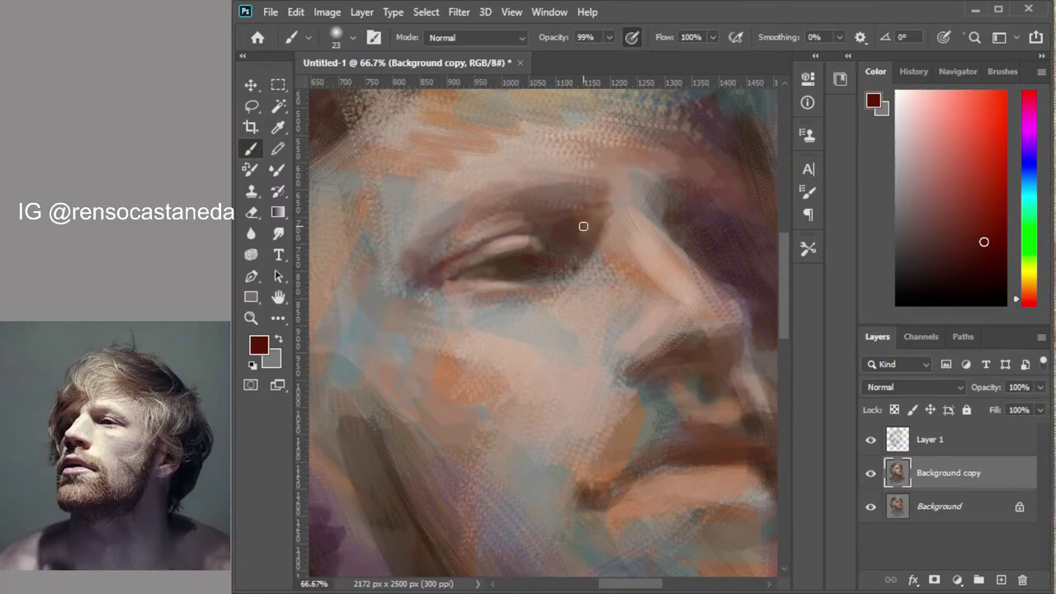
Reduce the brush to size 9 and sharpen the near eye's crease and lash line with sampled and near-black brown tones
{"action": "key", "text": "bracketleft"}
{"action": "key", "text": "bracketleft"}
{"action": "key", "text": "bracketleft"}
{"action": "key", "text": "bracketleft"}
{"action": "left_click", "coordinate": [509, 293], "text": "alt"}
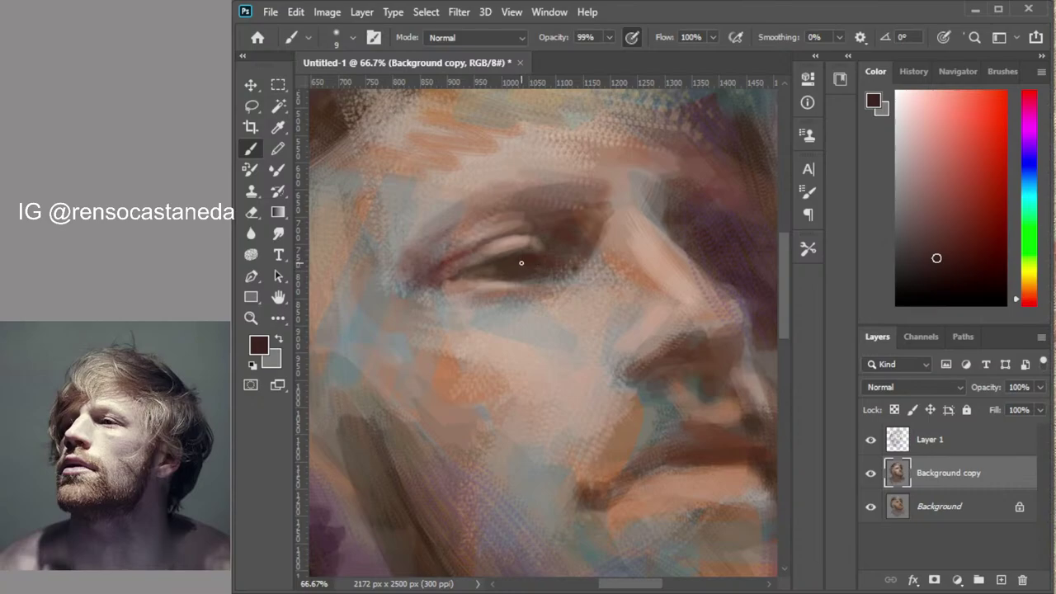
{"action": "left_click", "coordinate": [682, 248], "text": "alt"}
{"action": "left_click", "coordinate": [917, 266]}
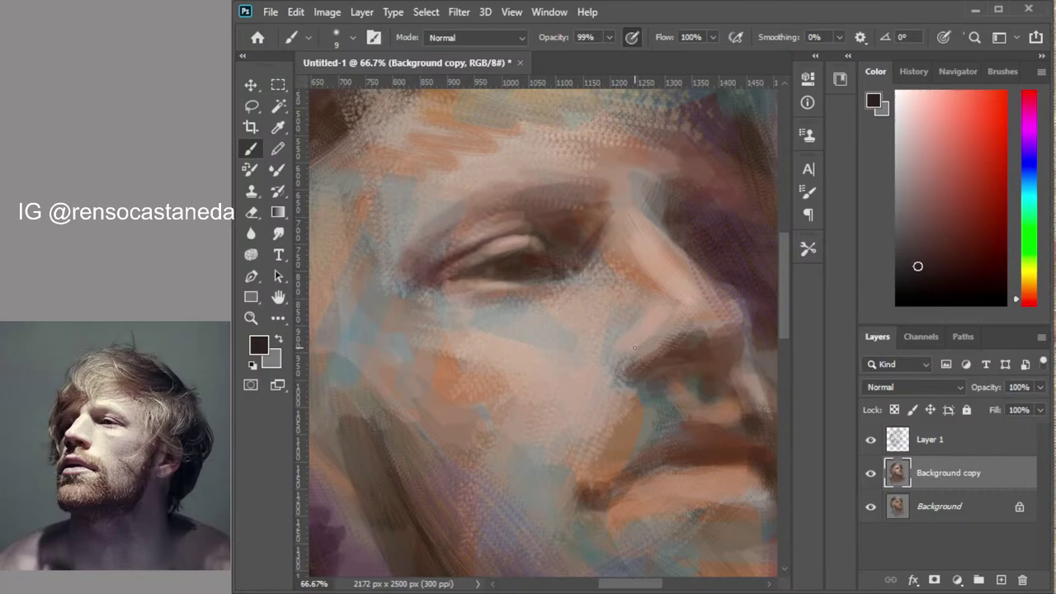
Choose a dusty reddish brown and then a warm brown, and refine the nose bridge and inner eye corner, enlarging the brush to size 17
{"action": "left_click_drag", "start_coordinate": [684, 373], "coordinate": [599, 341]}
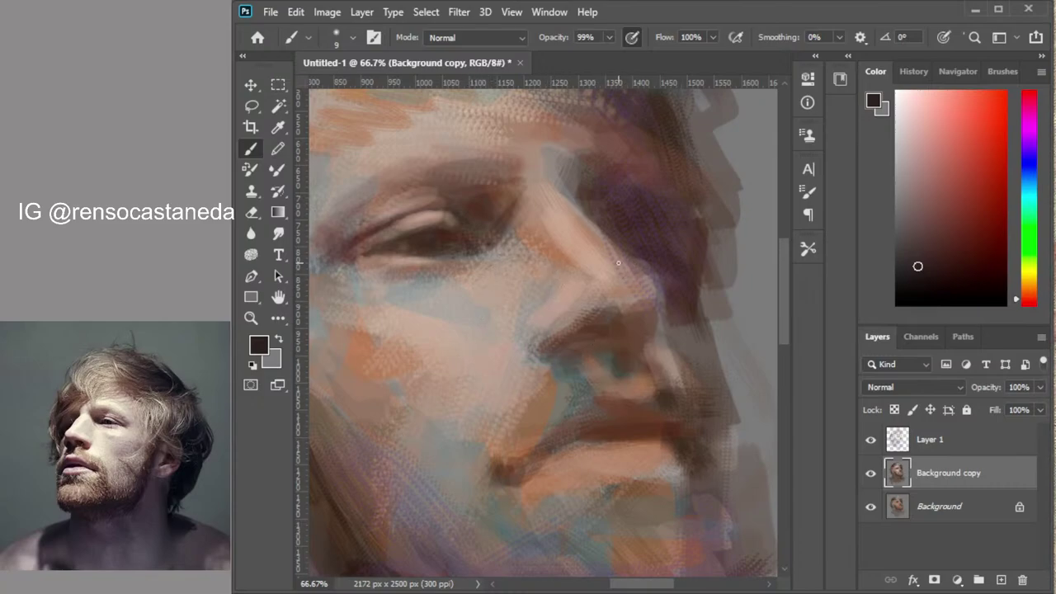
{"action": "left_click", "coordinate": [915, 247]}
{"action": "left_click", "coordinate": [933, 225]}
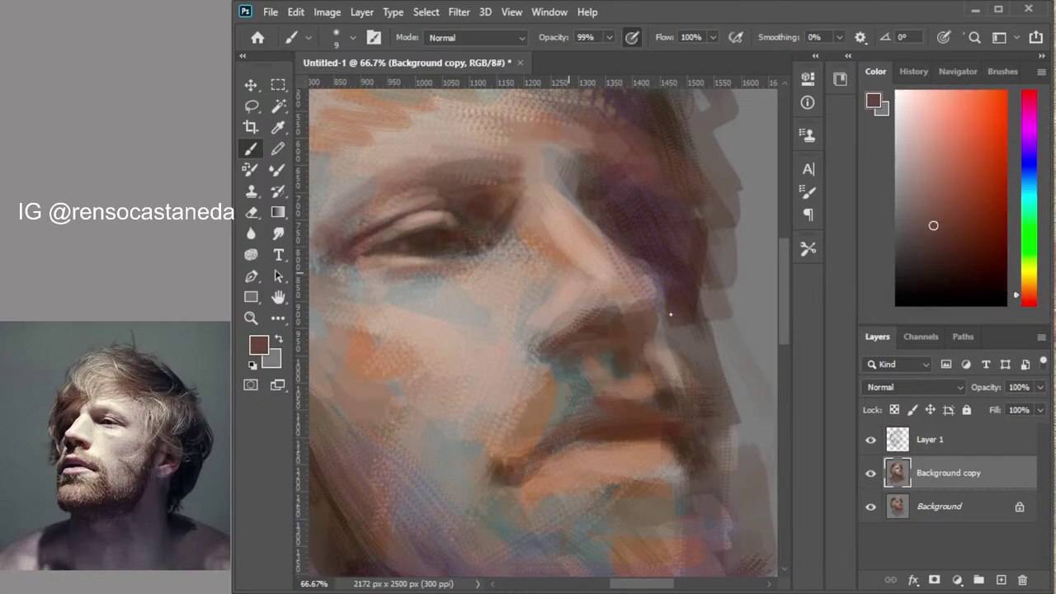
{"action": "key", "text": "bracketright"}
{"action": "left_click", "coordinate": [920, 219]}
{"action": "left_click", "coordinate": [1029, 289]}
{"action": "left_click", "coordinate": [938, 208]}
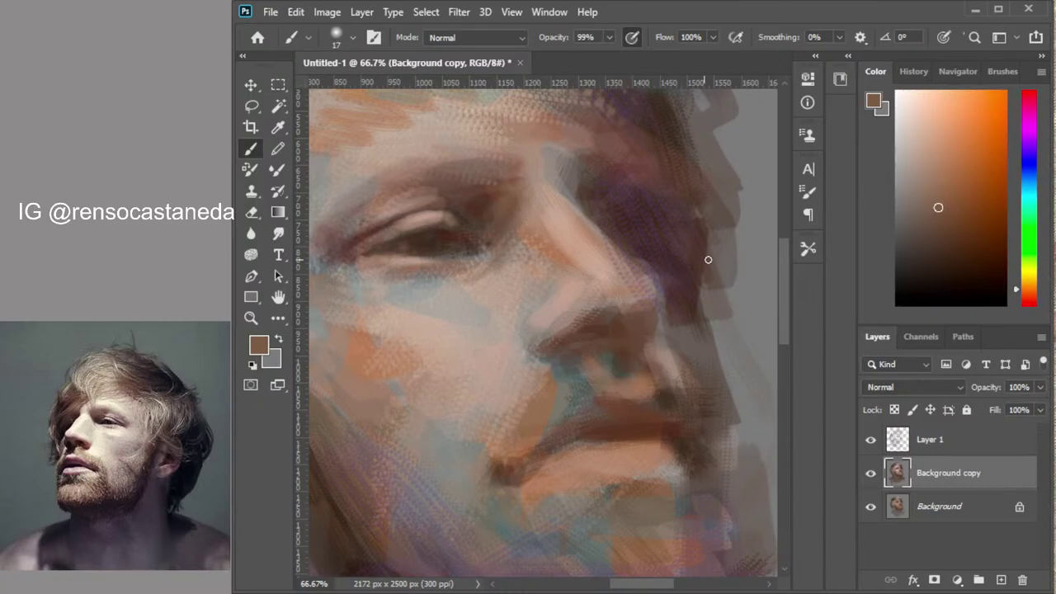
Choose a deep reddish brown, a darker variant and a near-black brown, and darken the shadow along the nose's underside
{"action": "left_click", "coordinate": [937, 238]}
{"action": "left_click_drag", "start_coordinate": [937, 238], "coordinate": [948, 234]}
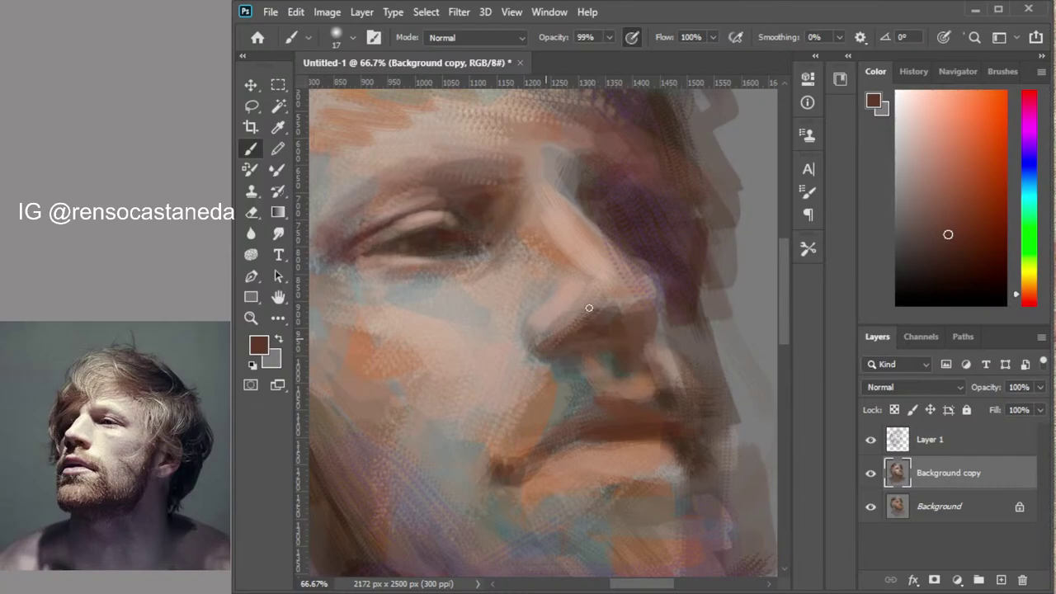
{"action": "left_click", "coordinate": [945, 247]}
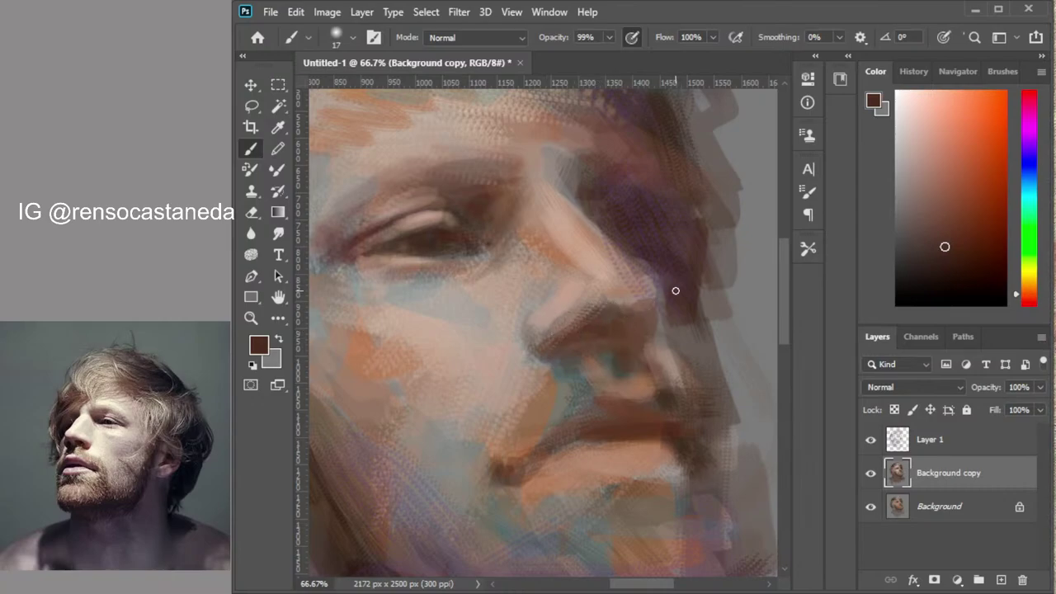
{"action": "left_click", "coordinate": [909, 267]}
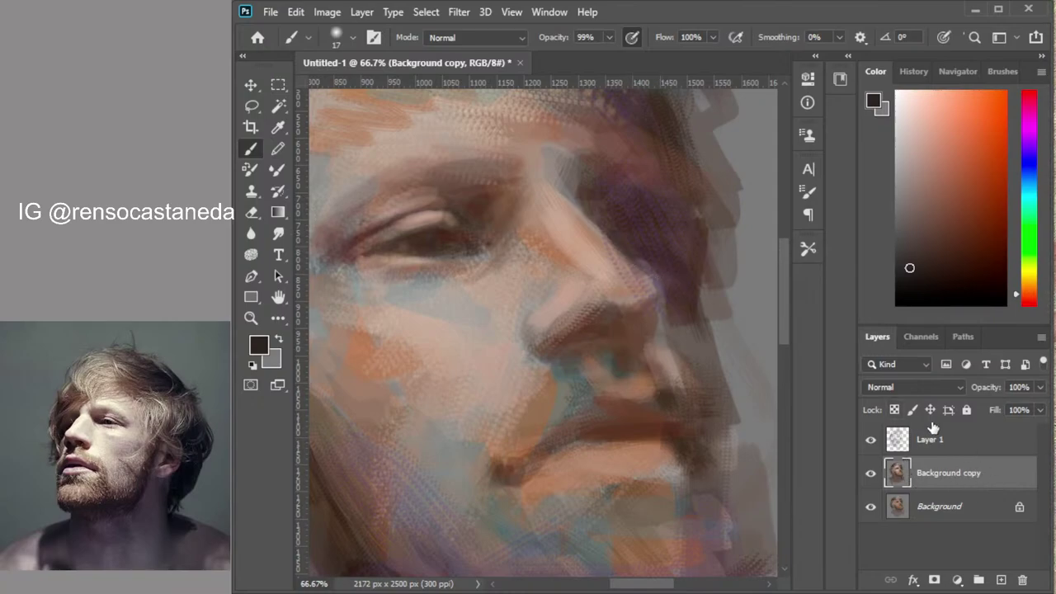
Select Layer 1, and toggle the visibility of Layer 1 and Background copy to compare the painting with and without each
{"action": "left_click", "coordinate": [967, 440]}
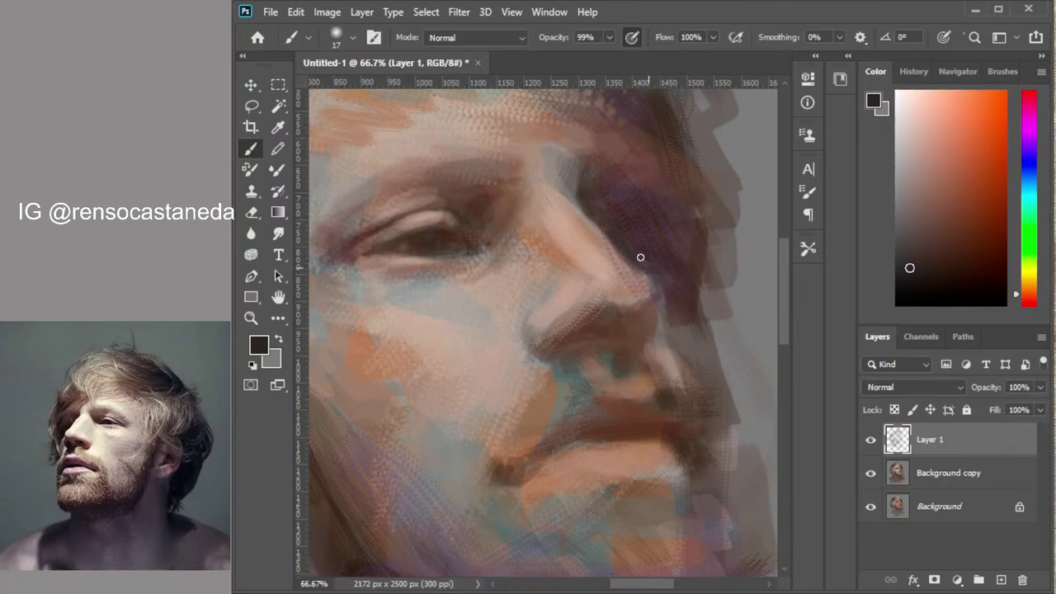
{"action": "left_click", "coordinate": [870, 439]}
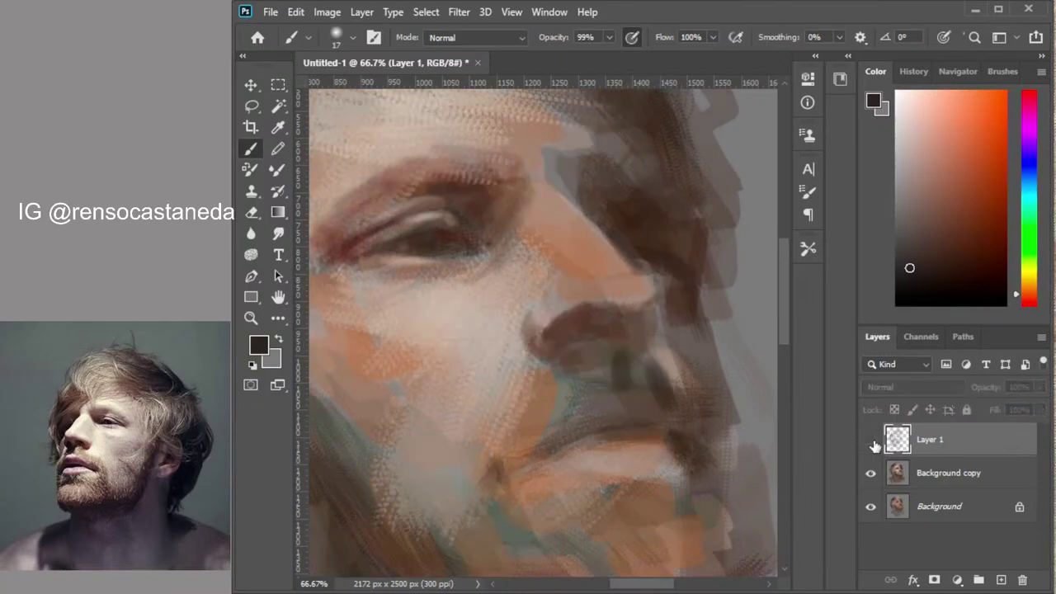
{"action": "left_click", "coordinate": [869, 439]}
{"action": "left_click", "coordinate": [870, 473]}
{"action": "left_click", "coordinate": [870, 472]}
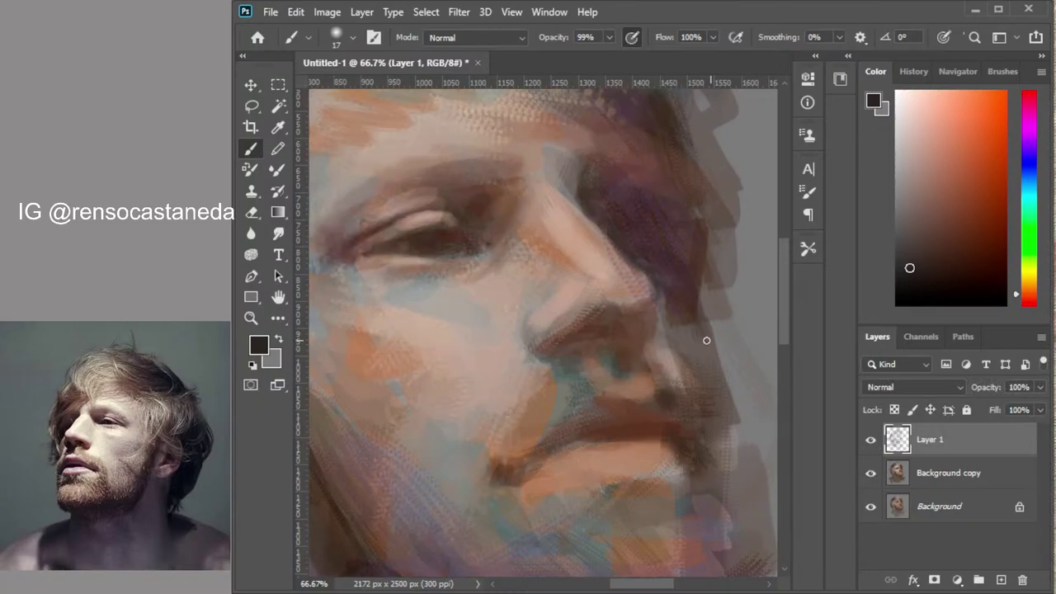
Choose a muted dark reddish brown and mirror the whole portrait horizontally
{"action": "left_click", "coordinate": [918, 251]}
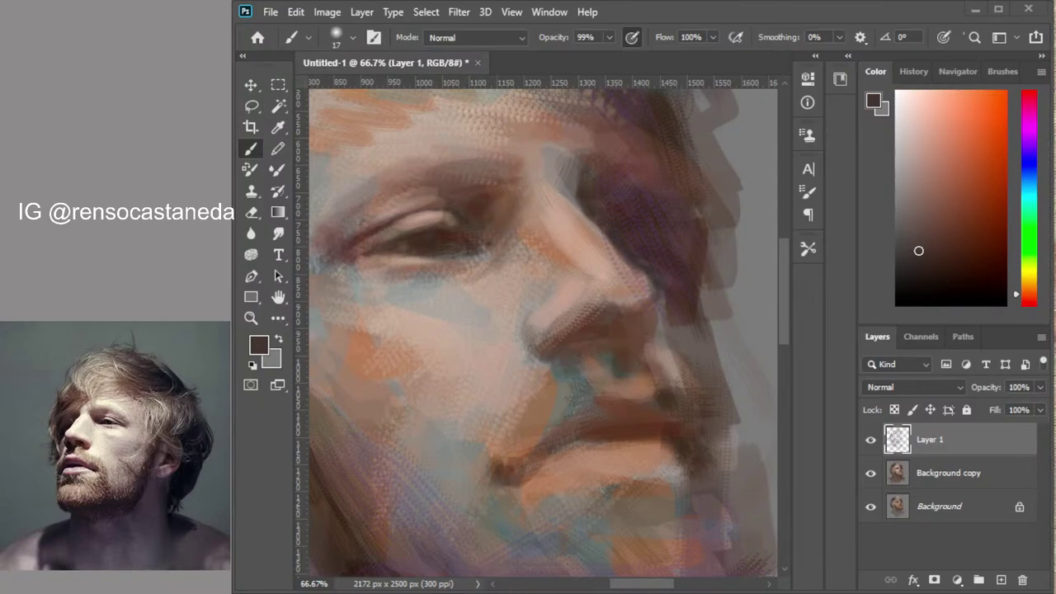
{"action": "left_click", "coordinate": [569, 344], "text": "alt"}
{"action": "left_click", "coordinate": [571, 345], "text": "alt"}
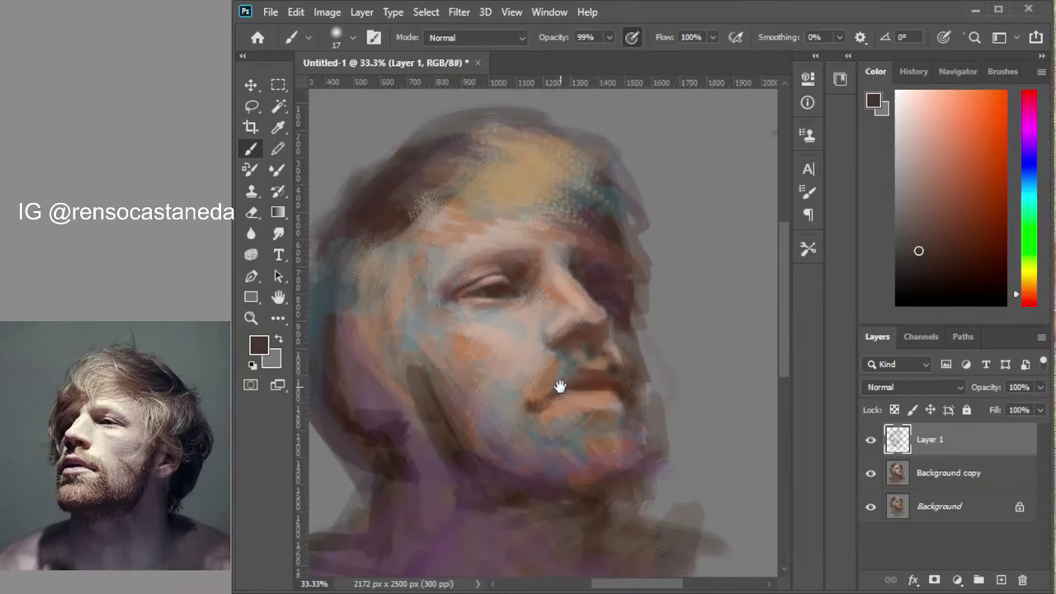
{"action": "left_click_drag", "start_coordinate": [561, 384], "coordinate": [589, 378]}
{"action": "key", "text": "ctrl+shift+h"}
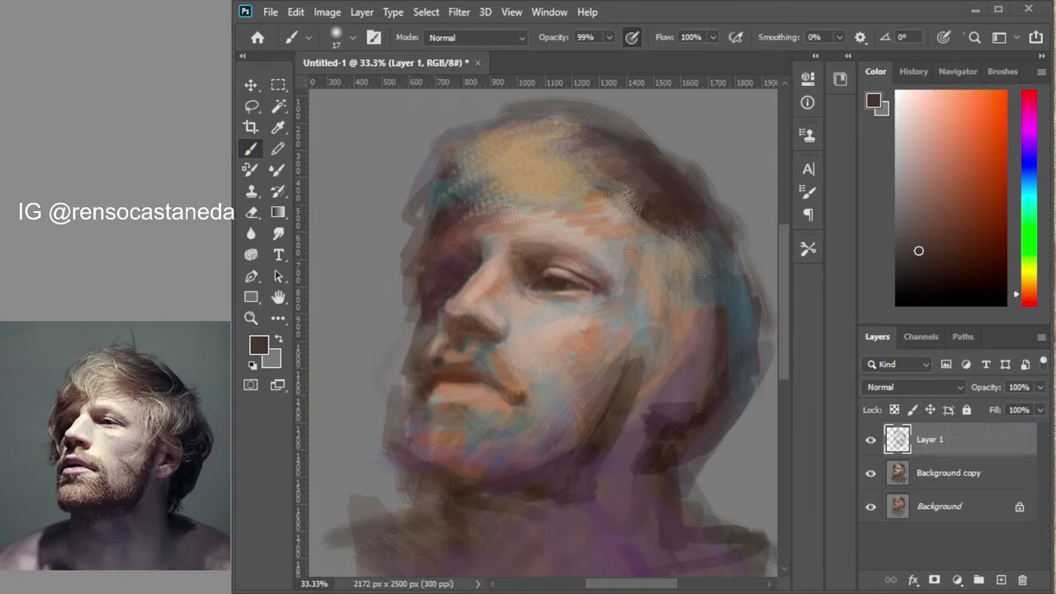
{"action": "scroll", "coordinate": [568, 297], "scroll_direction": "up", "scroll_amount": 2}
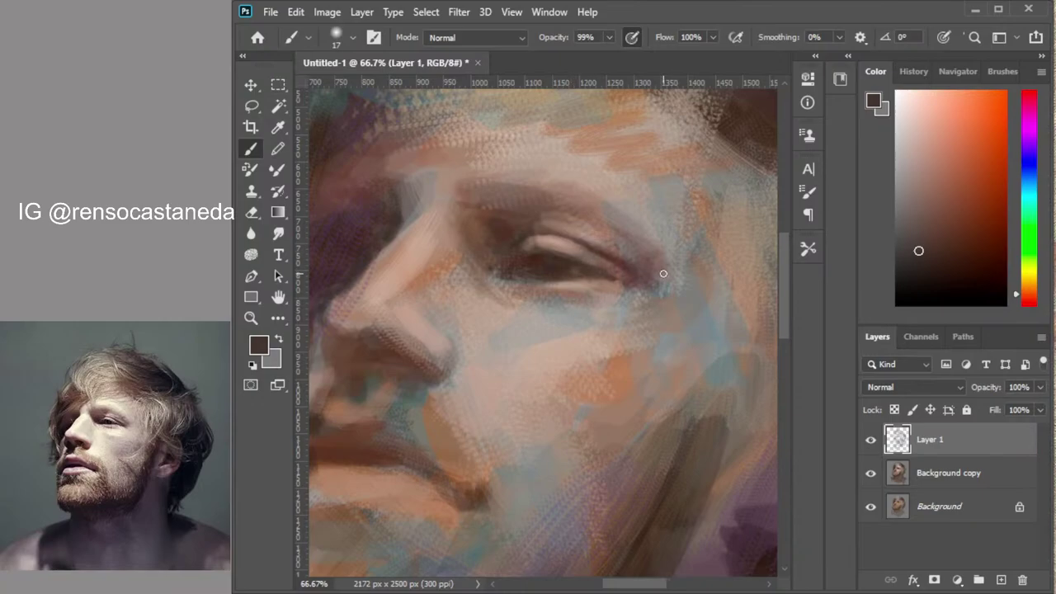
Sample a light greyish beige from below the eye, reduce the brush to size 12, and lighten the near eye's lower lid
{"action": "left_click", "coordinate": [546, 312], "text": "alt"}
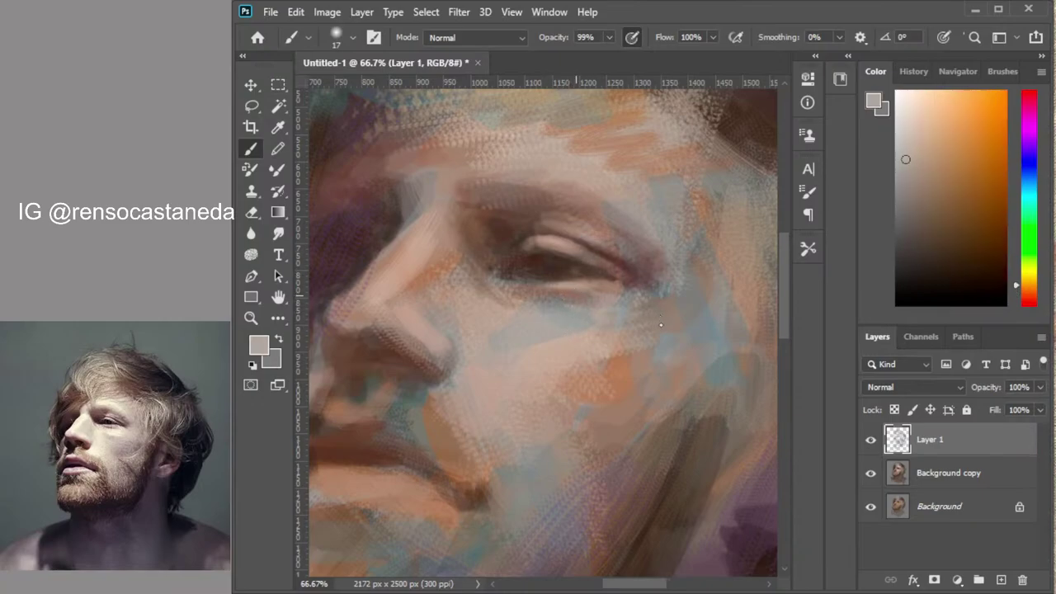
{"action": "key", "text": "bracketleft"}
{"action": "left_click_drag", "start_coordinate": [538, 280], "coordinate": [566, 284]}
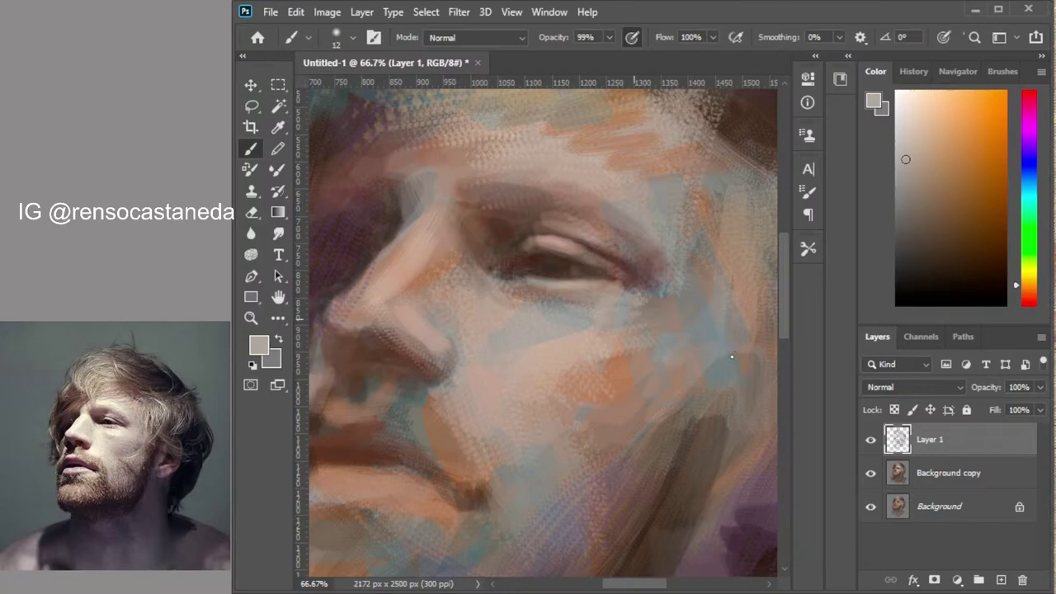
Choose a lighter beige and blend it over the under-eye area and near cheek with the speckled brush at size 37
{"action": "key", "text": "]"}
{"action": "left_click", "coordinate": [911, 139]}
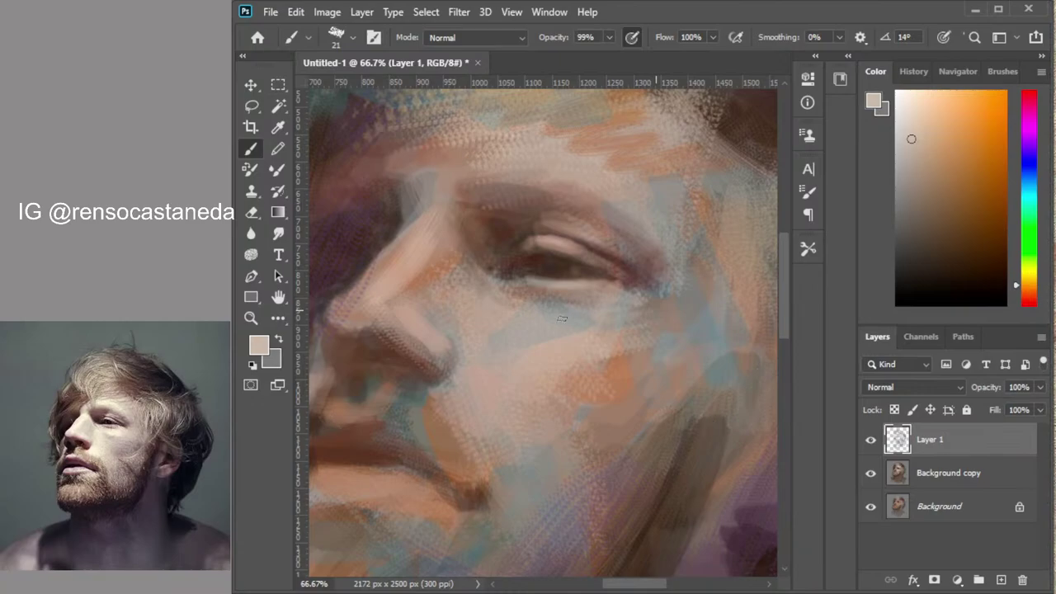
{"action": "left_click", "coordinate": [740, 421]}
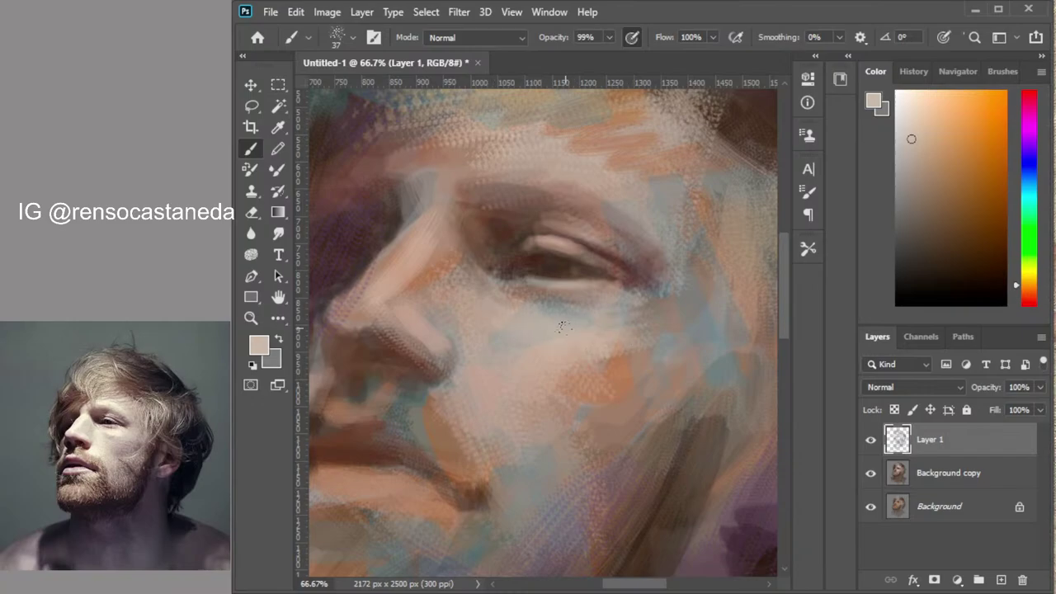
{"action": "mouse_move", "coordinate": [564, 328]}
{"action": "left_mouse_down"}
{"action": "mouse_move", "coordinate": [648, 320]}
{"action": "mouse_move", "coordinate": [682, 333]}
{"action": "left_mouse_up"}
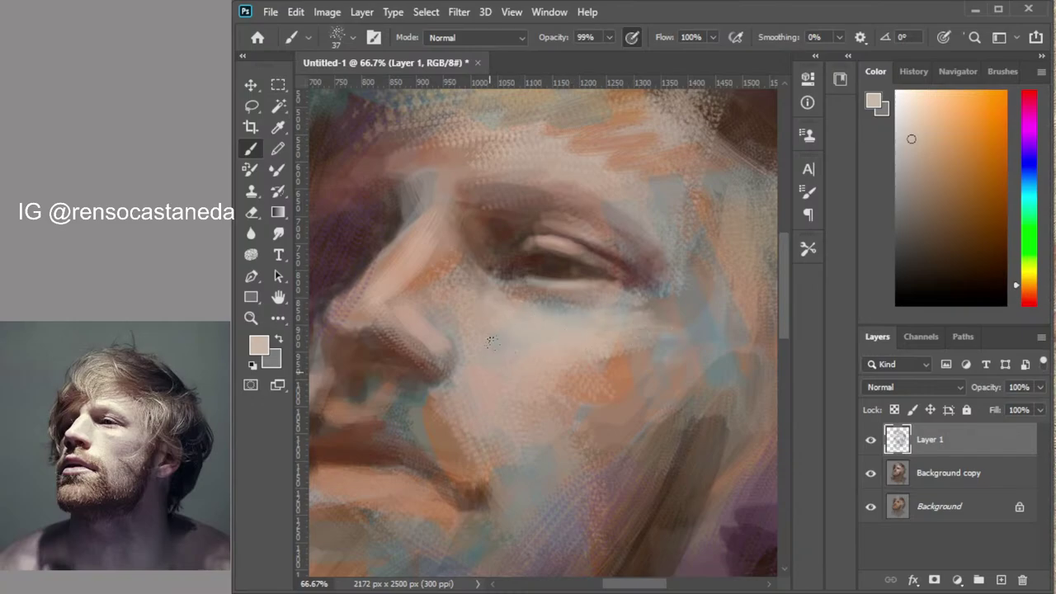
{"action": "mouse_move", "coordinate": [459, 348]}
{"action": "left_mouse_down"}
{"action": "mouse_move", "coordinate": [466, 401]}
{"action": "mouse_move", "coordinate": [466, 385]}
{"action": "mouse_move", "coordinate": [438, 401]}
{"action": "mouse_move", "coordinate": [426, 393]}
{"action": "mouse_move", "coordinate": [441, 407]}
{"action": "mouse_move", "coordinate": [423, 419]}
{"action": "mouse_move", "coordinate": [407, 404]}
{"action": "mouse_move", "coordinate": [471, 415]}
{"action": "mouse_move", "coordinate": [463, 427]}
{"action": "mouse_move", "coordinate": [396, 424]}
{"action": "mouse_move", "coordinate": [417, 387]}
{"action": "mouse_move", "coordinate": [447, 430]}
{"action": "mouse_move", "coordinate": [512, 410]}
{"action": "mouse_move", "coordinate": [552, 457]}
{"action": "mouse_move", "coordinate": [523, 499]}
{"action": "mouse_move", "coordinate": [546, 431]}
{"action": "mouse_move", "coordinate": [511, 428]}
{"action": "mouse_move", "coordinate": [536, 358]}
{"action": "mouse_move", "coordinate": [532, 333]}
{"action": "mouse_move", "coordinate": [550, 331]}
{"action": "mouse_move", "coordinate": [544, 358]}
{"action": "mouse_move", "coordinate": [569, 333]}
{"action": "mouse_move", "coordinate": [490, 322]}
{"action": "mouse_move", "coordinate": [514, 360]}
{"action": "mouse_move", "coordinate": [587, 390]}
{"action": "mouse_move", "coordinate": [643, 345]}
{"action": "mouse_move", "coordinate": [661, 347]}
{"action": "mouse_move", "coordinate": [675, 374]}
{"action": "mouse_move", "coordinate": [661, 318]}
{"action": "left_mouse_up"}
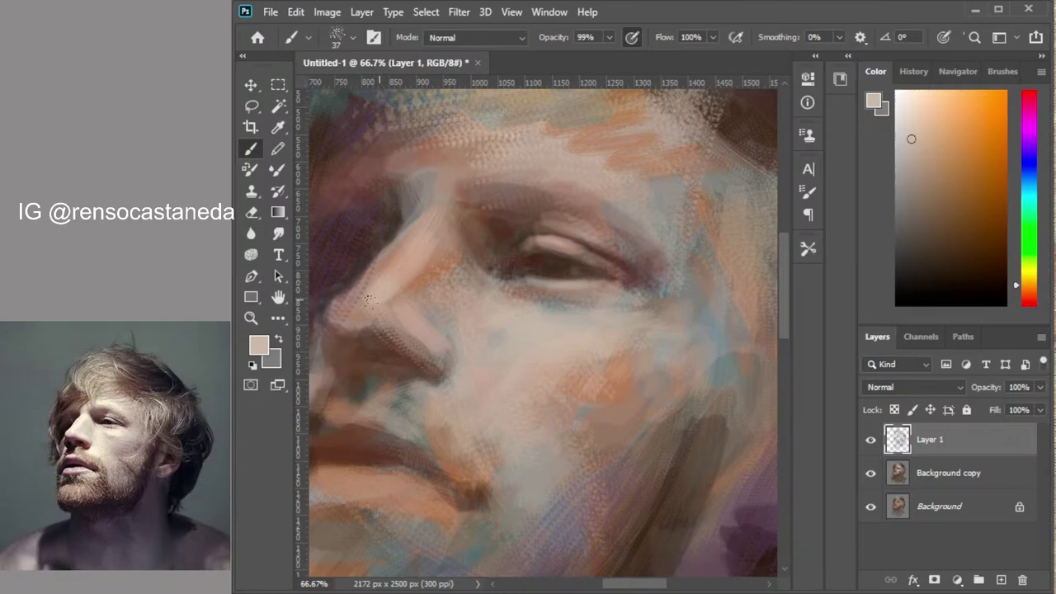
{"action": "key", "text": "]"}
{"action": "key", "text": "]"}
{"action": "key", "text": "]"}
{"action": "key", "text": "]"}
{"action": "key", "text": "]"}
{"action": "key", "text": "]"}
{"action": "key", "text": "]"}
{"action": "key", "text": "]"}
{"action": "mouse_move", "coordinate": [539, 242]}
{"action": "left_mouse_down"}
{"action": "mouse_move", "coordinate": [566, 248]}
{"action": "mouse_move", "coordinate": [618, 289]}
{"action": "left_mouse_up"}
{"action": "mouse_move", "coordinate": [619, 354]}
{"action": "left_mouse_down"}
{"action": "mouse_move", "coordinate": [528, 453]}
{"action": "mouse_move", "coordinate": [410, 402]}
{"action": "left_mouse_up"}
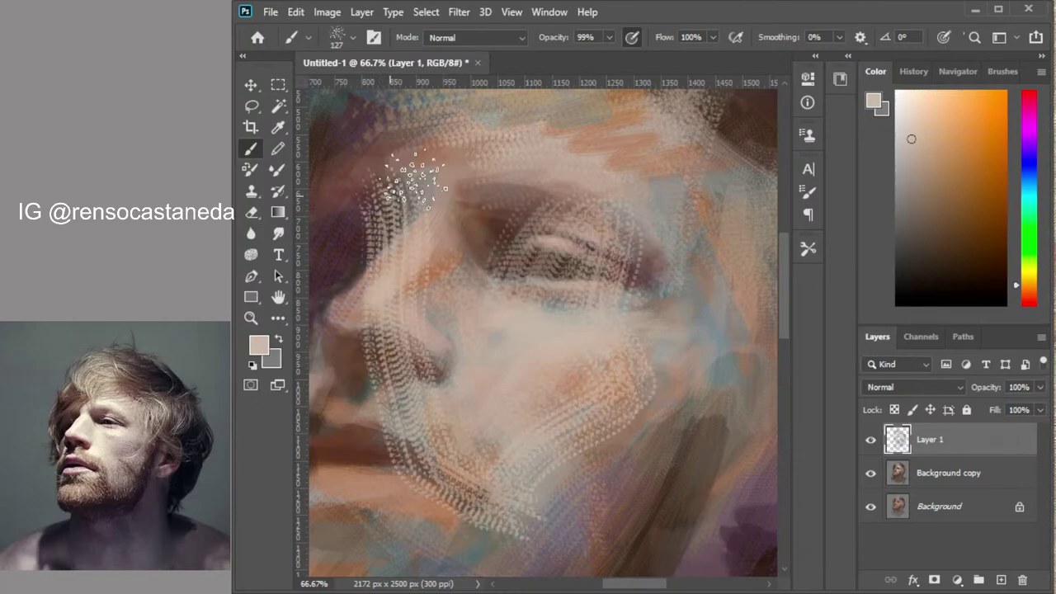
{"action": "key", "text": "ctrl+z"}
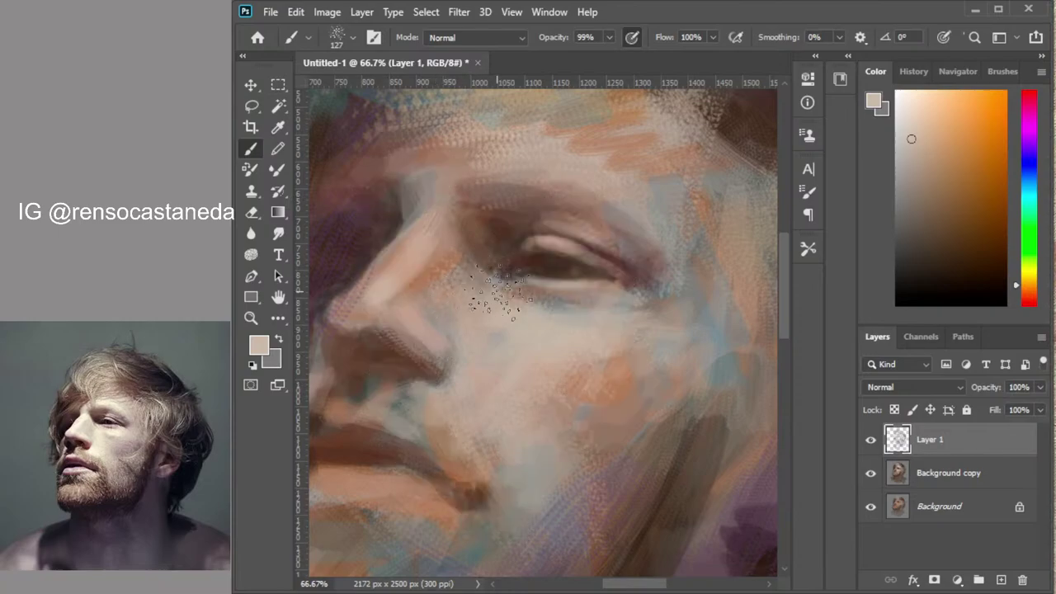
Shrink the speckled brush and add a light beige highlight to the nose tip, reducing the brush to size 9
{"action": "key", "text": "bracketleft"}
{"action": "key", "text": "bracketleft"}
{"action": "key", "text": "bracketleft"}
{"action": "key", "text": "bracketleft"}
{"action": "key", "text": "bracketleft"}
{"action": "left_click_drag", "start_coordinate": [385, 296], "coordinate": [375, 292]}
{"action": "key", "text": "bracketleft"}
{"action": "key", "text": "bracketleft"}
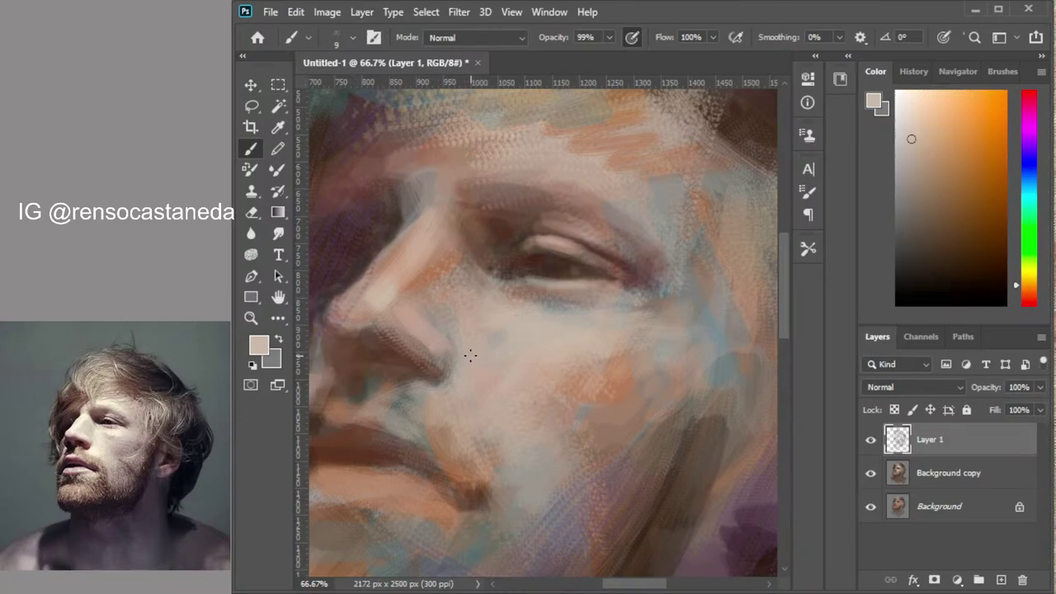
Rotate the brush tip angle to 14° and choose a dark orange-brown colour
{"action": "left_click_drag", "start_coordinate": [464, 358], "coordinate": [542, 372]}
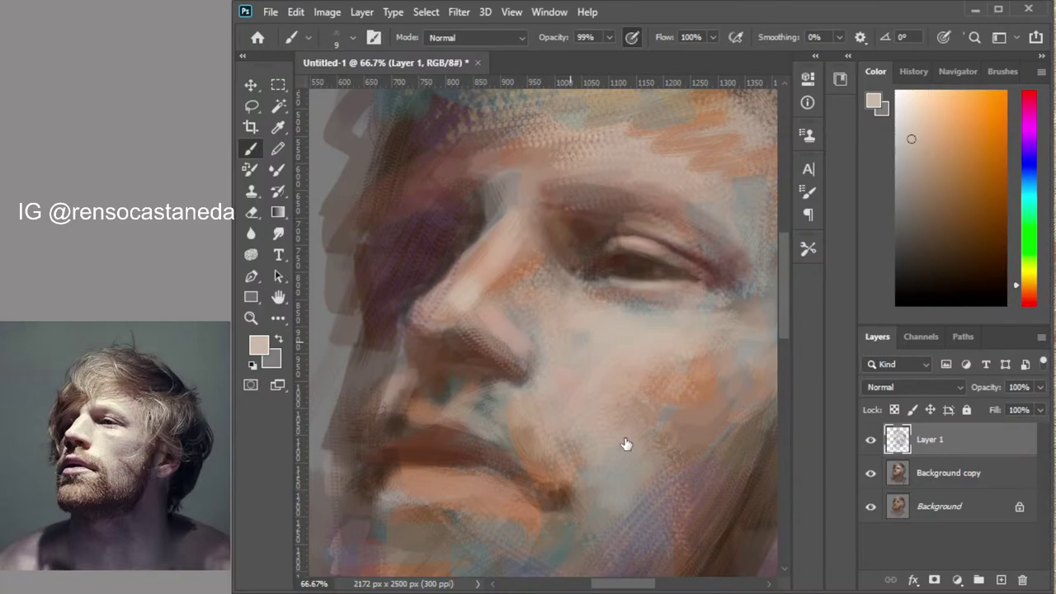
{"action": "key", "text": "Right"}
{"action": "key", "text": "Right"}
{"action": "key", "text": "Right"}
{"action": "key", "text": "Right"}
{"action": "key", "text": "Right"}
{"action": "key", "text": "Right"}
{"action": "key", "text": "Right"}
{"action": "key", "text": "Right"}
{"action": "key", "text": "Right"}
{"action": "key", "text": "Right"}
{"action": "key", "text": "Right"}
{"action": "key", "text": "Right"}
{"action": "key", "text": "Right"}
{"action": "key", "text": "Right"}
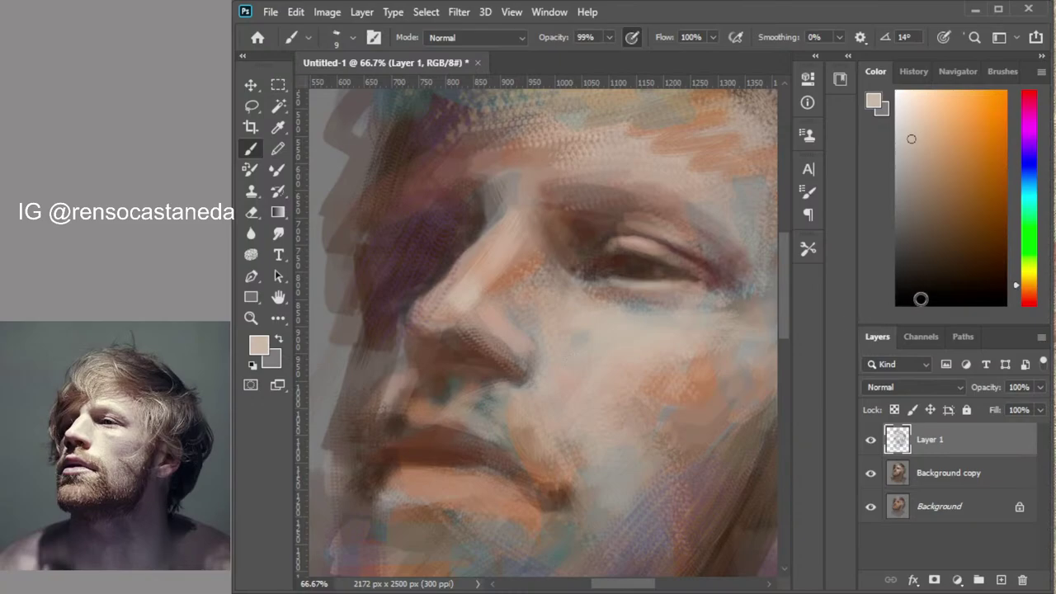
{"action": "left_click", "coordinate": [950, 248]}
{"action": "left_click", "coordinate": [1030, 287]}
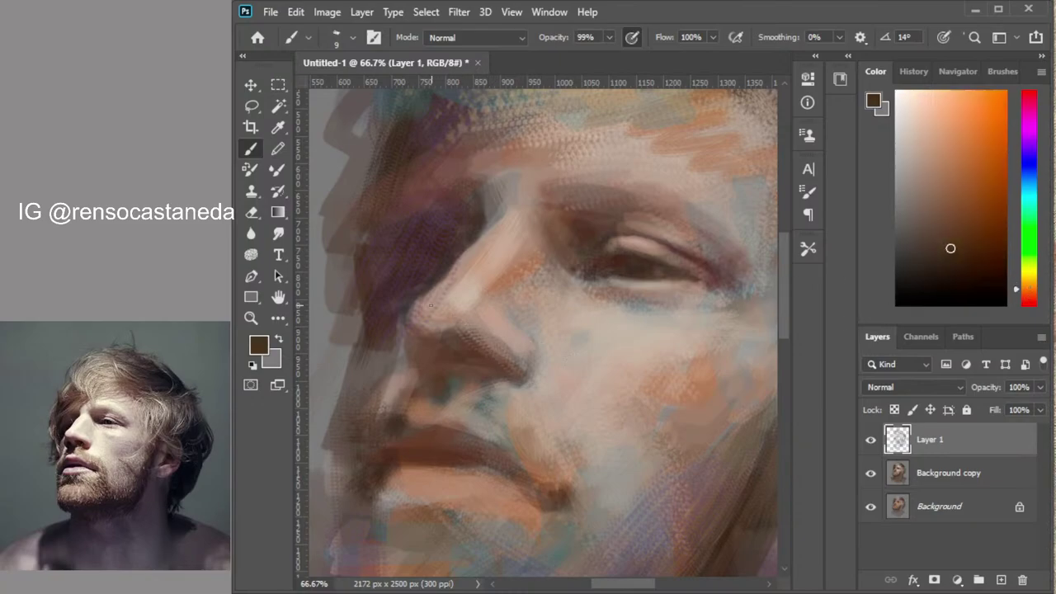
{"action": "mouse_move", "coordinate": [408, 329]}
{"action": "left_mouse_down"}
{"action": "mouse_move", "coordinate": [408, 358]}
{"action": "mouse_move", "coordinate": [427, 320]}
{"action": "mouse_move", "coordinate": [513, 375]}
{"action": "left_mouse_up"}
{"action": "left_click_drag", "start_coordinate": [394, 377], "coordinate": [512, 374]}
{"action": "left_click_drag", "start_coordinate": [460, 332], "coordinate": [422, 335]}
{"action": "left_click_drag", "start_coordinate": [470, 379], "coordinate": [512, 377]}
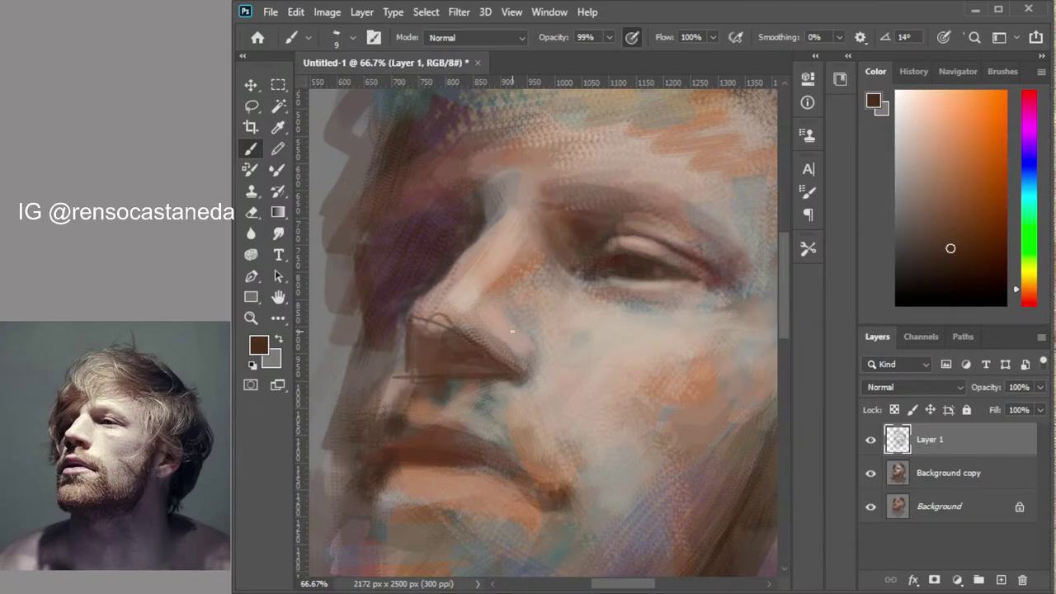
{"action": "key", "text": "ctrl+z"}
{"action": "key", "text": "ctrl+z"}
{"action": "key", "text": "ctrl+z"}
{"action": "key", "text": "ctrl+z"}
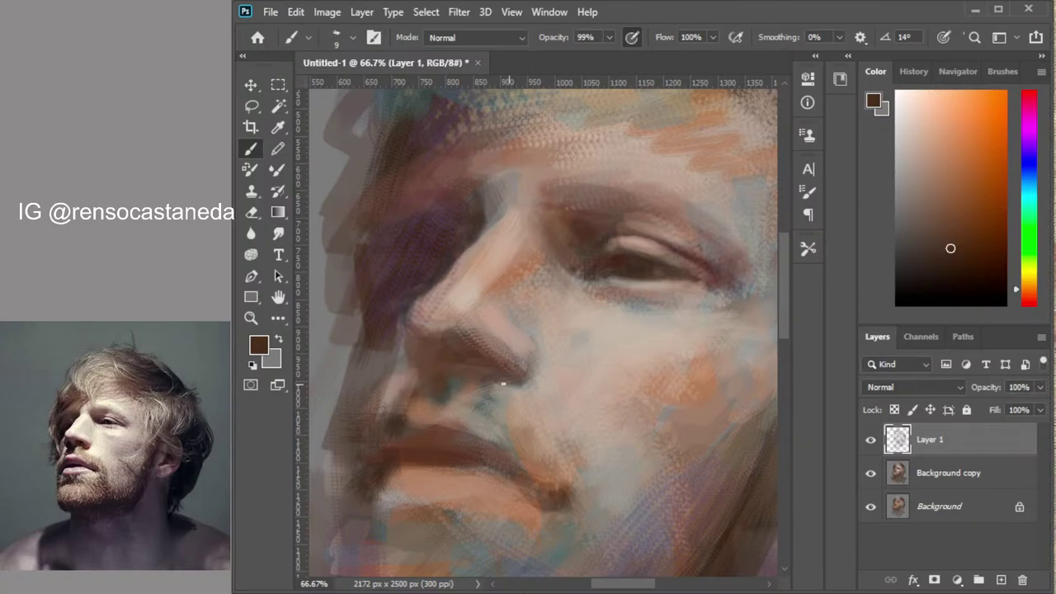
Sample skin tones and a peach near the mouth, and paint the far side of the mouth with peach and lighter tan using a size 20 flat brush
{"action": "left_click", "coordinate": [553, 383], "text": "alt"}
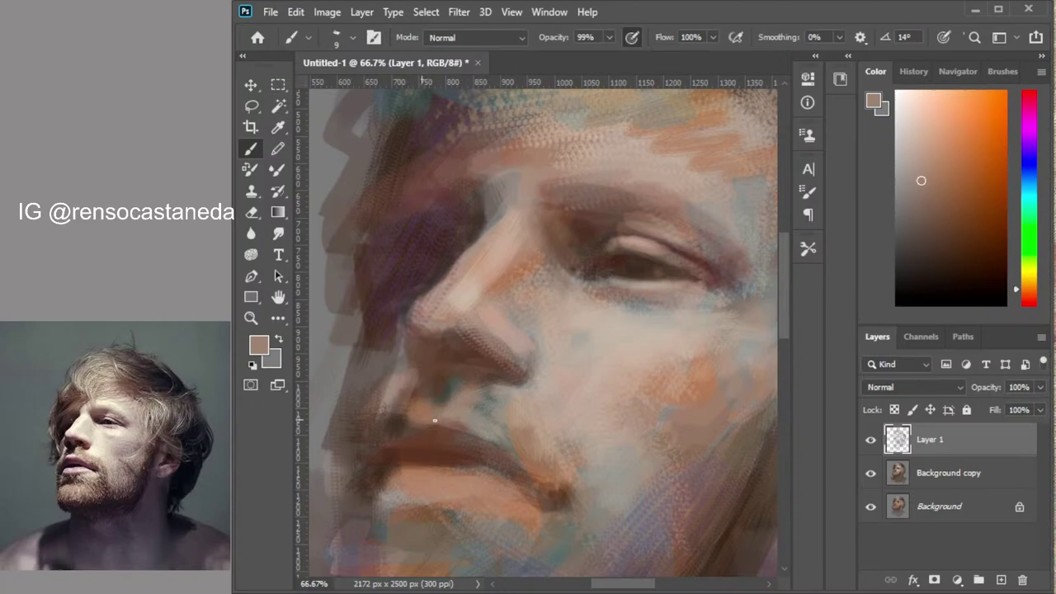
{"action": "key", "text": "bracketright"}
{"action": "key", "text": "bracketright"}
{"action": "left_click", "coordinate": [427, 414], "text": "alt"}
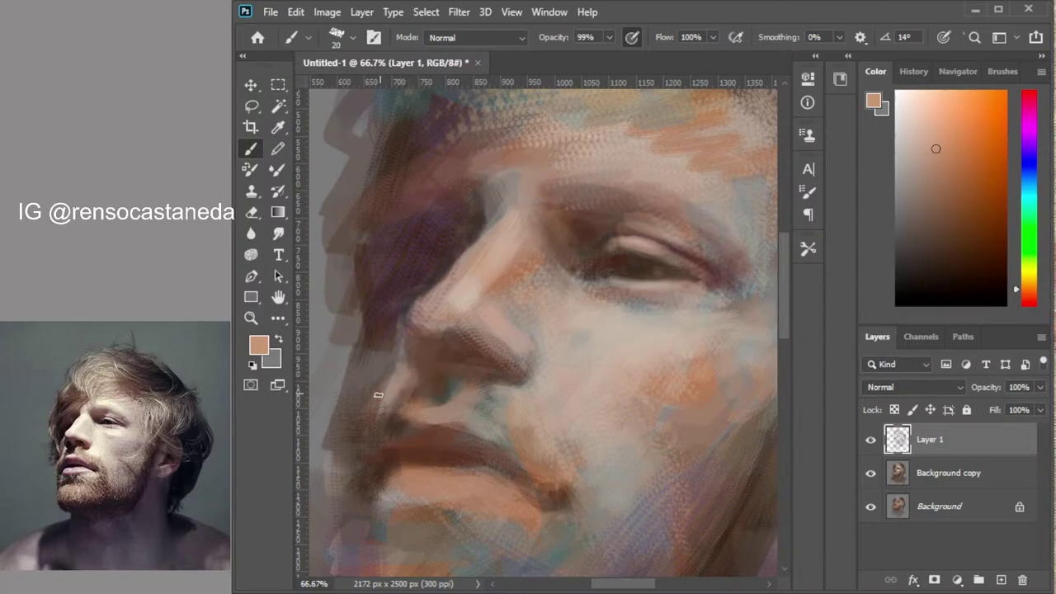
{"action": "left_click_drag", "start_coordinate": [381, 397], "coordinate": [370, 418]}
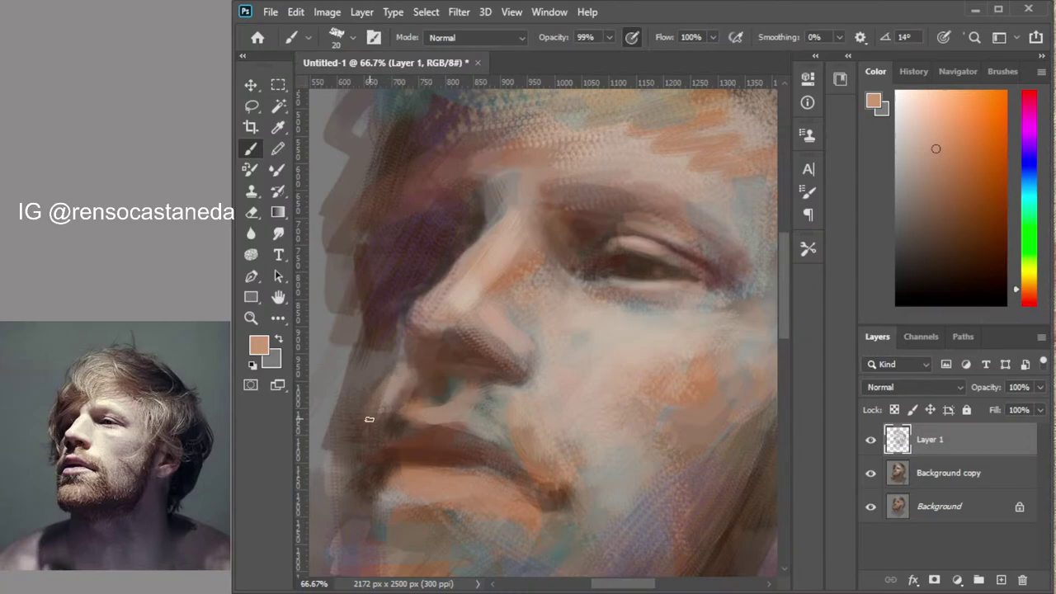
{"action": "left_click", "coordinate": [926, 141]}
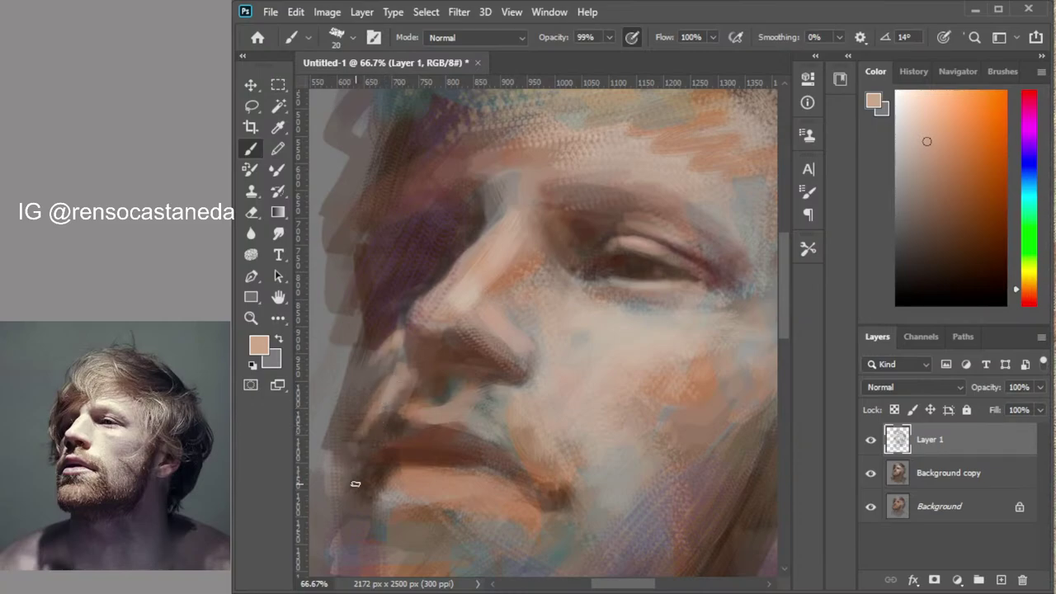
{"action": "left_click_drag", "start_coordinate": [391, 410], "coordinate": [371, 450]}
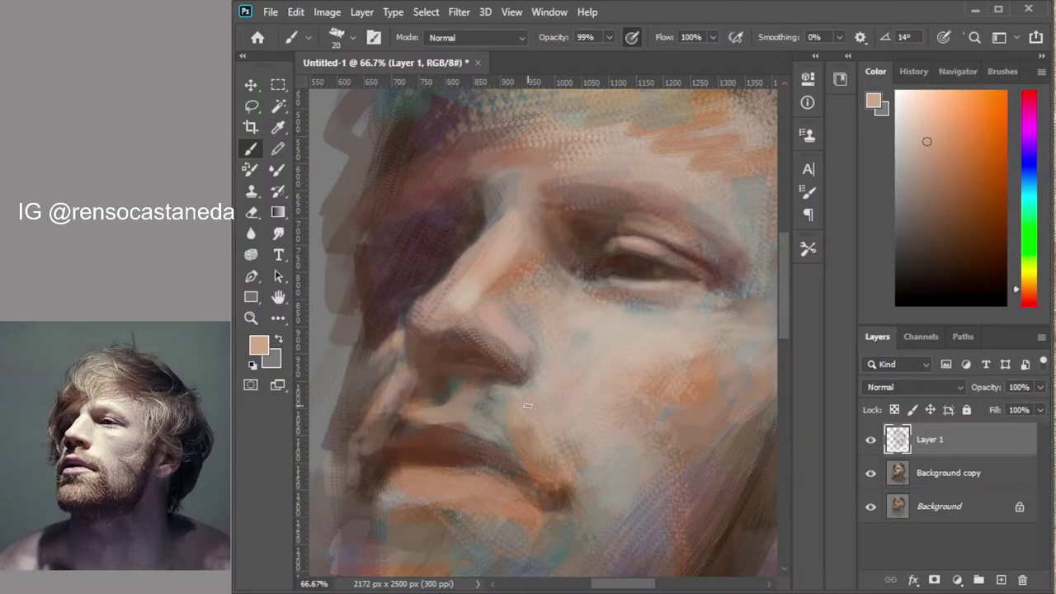
Switch to the speckled brush at size 36 and soften the skin along the upper lip's edge with light tan
{"action": "key", "text": "period"}
{"action": "key", "text": "period"}
{"action": "key", "text": "period"}
{"action": "mouse_move", "coordinate": [424, 413]}
{"action": "left_mouse_down"}
{"action": "mouse_move", "coordinate": [458, 414]}
{"action": "mouse_move", "coordinate": [465, 388]}
{"action": "mouse_move", "coordinate": [514, 418]}
{"action": "mouse_move", "coordinate": [492, 443]}
{"action": "left_mouse_up"}
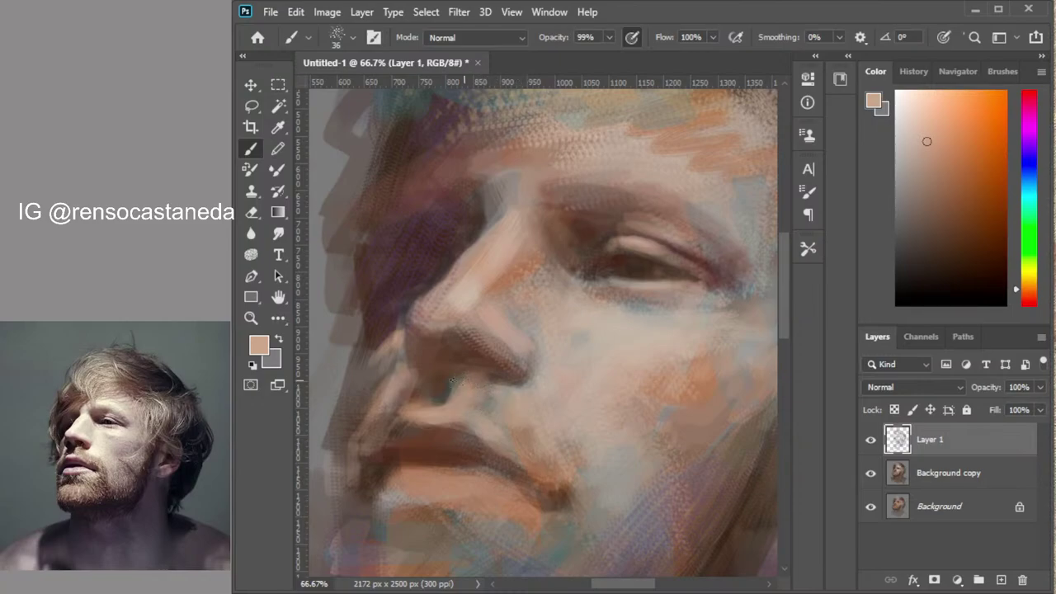
Blend light tan over the side of the nose, the upper nose bridge and the brow area above it
{"action": "left_click_drag", "start_coordinate": [495, 291], "coordinate": [536, 251]}
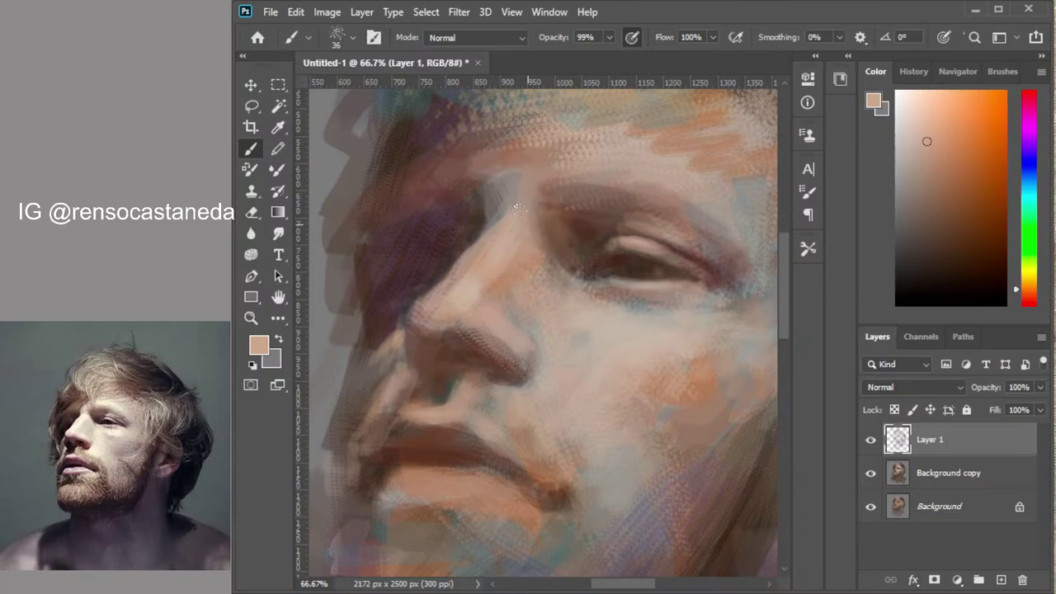
{"action": "mouse_move", "coordinate": [520, 173]}
{"action": "left_mouse_down"}
{"action": "mouse_move", "coordinate": [507, 205]}
{"action": "mouse_move", "coordinate": [500, 191]}
{"action": "left_mouse_up"}
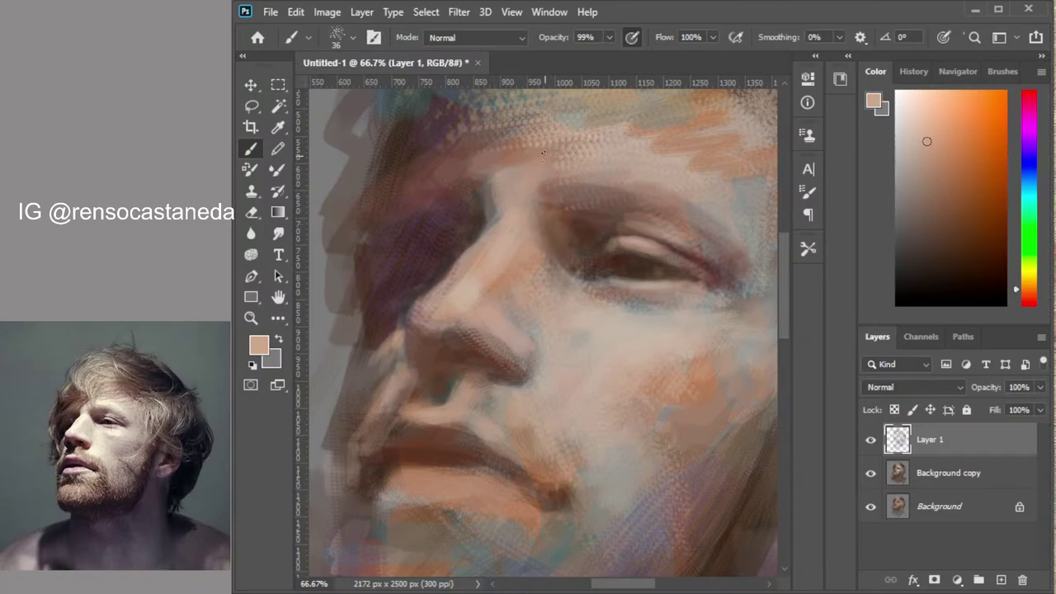
{"action": "mouse_move", "coordinate": [540, 159]}
{"action": "left_mouse_down"}
{"action": "mouse_move", "coordinate": [501, 161]}
{"action": "mouse_move", "coordinate": [488, 138]}
{"action": "left_mouse_up"}
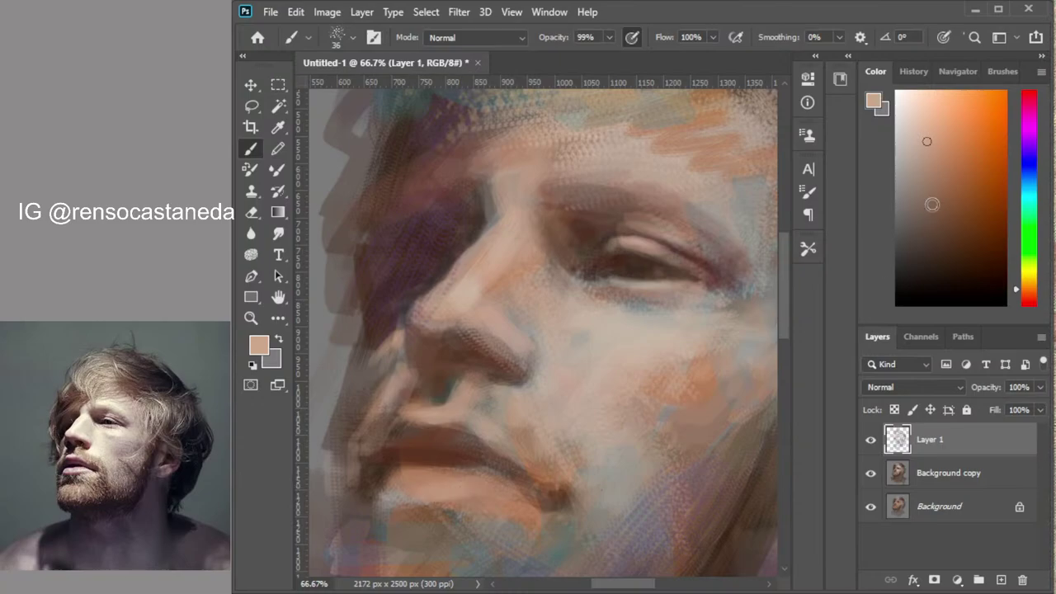
Choose a light pink and paint a highlight across the lower lip
{"action": "left_click", "coordinate": [916, 114]}
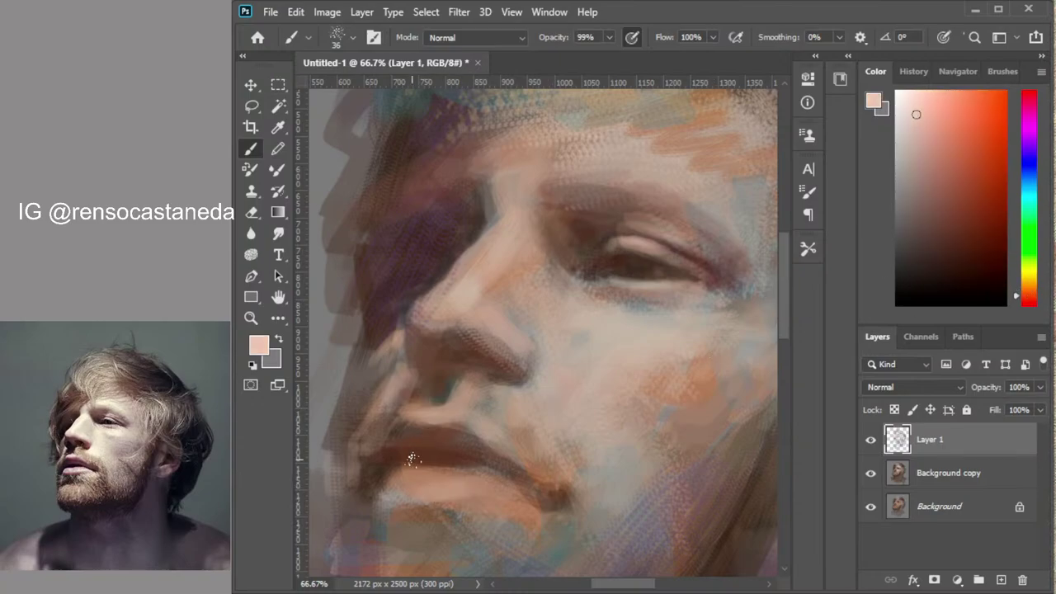
{"action": "left_click_drag", "start_coordinate": [466, 483], "coordinate": [413, 495]}
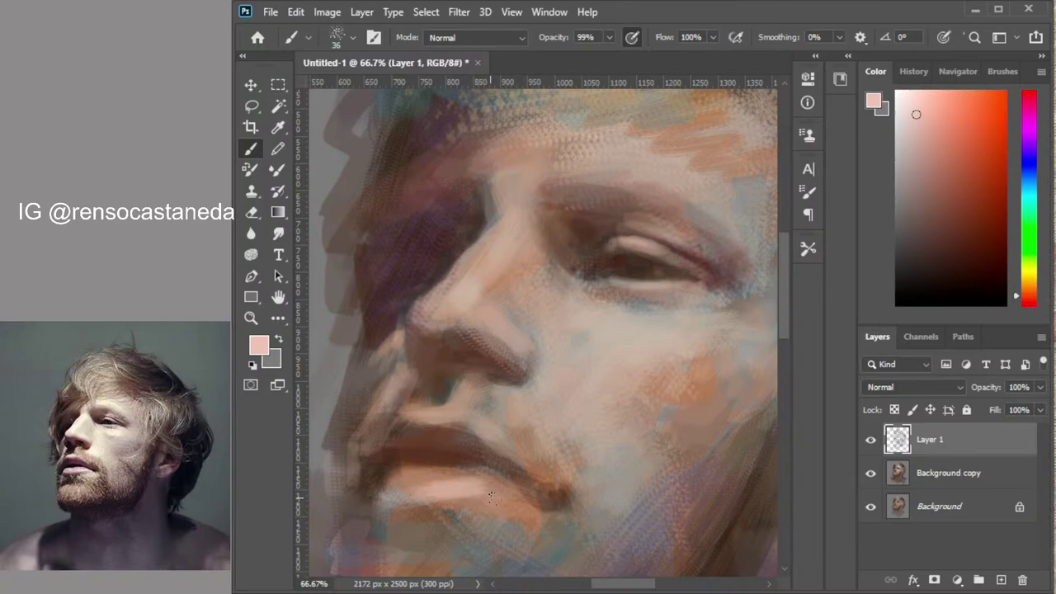
Widen the light pink highlight on the lower lip and try a dark brown stroke at the mouth's far corner with the brush at size 14
{"action": "mouse_move", "coordinate": [503, 492]}
{"action": "left_mouse_down"}
{"action": "mouse_move", "coordinate": [450, 495]}
{"action": "mouse_move", "coordinate": [446, 485]}
{"action": "mouse_move", "coordinate": [474, 472]}
{"action": "left_mouse_up"}
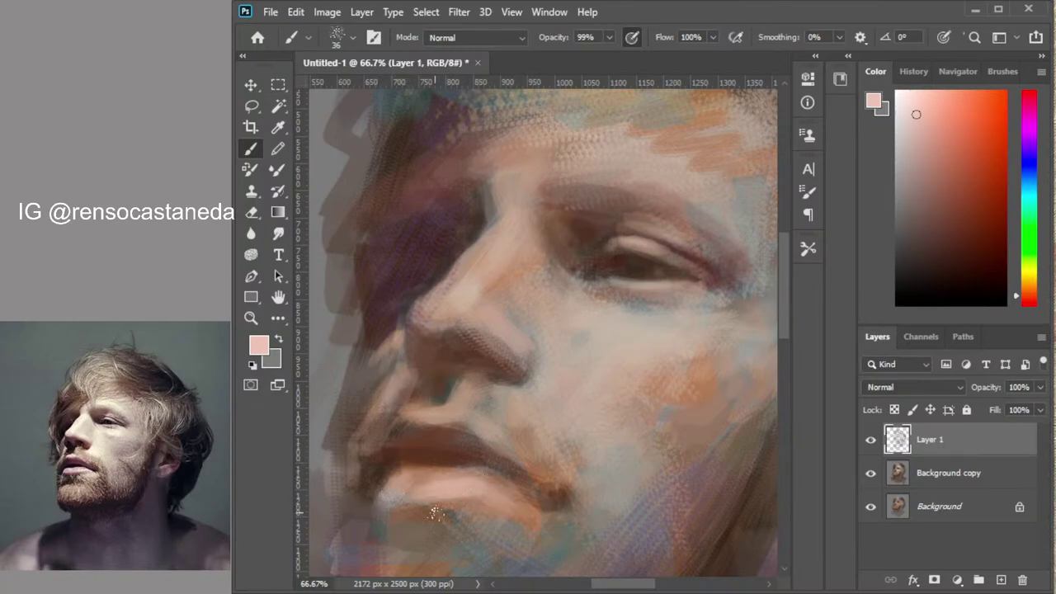
{"action": "key", "text": "bracketleft"}
{"action": "key", "text": "bracketleft"}
{"action": "key", "text": "bracketleft"}
{"action": "key", "text": "bracketleft"}
{"action": "key", "text": "bracketleft"}
{"action": "left_click", "coordinate": [920, 226]}
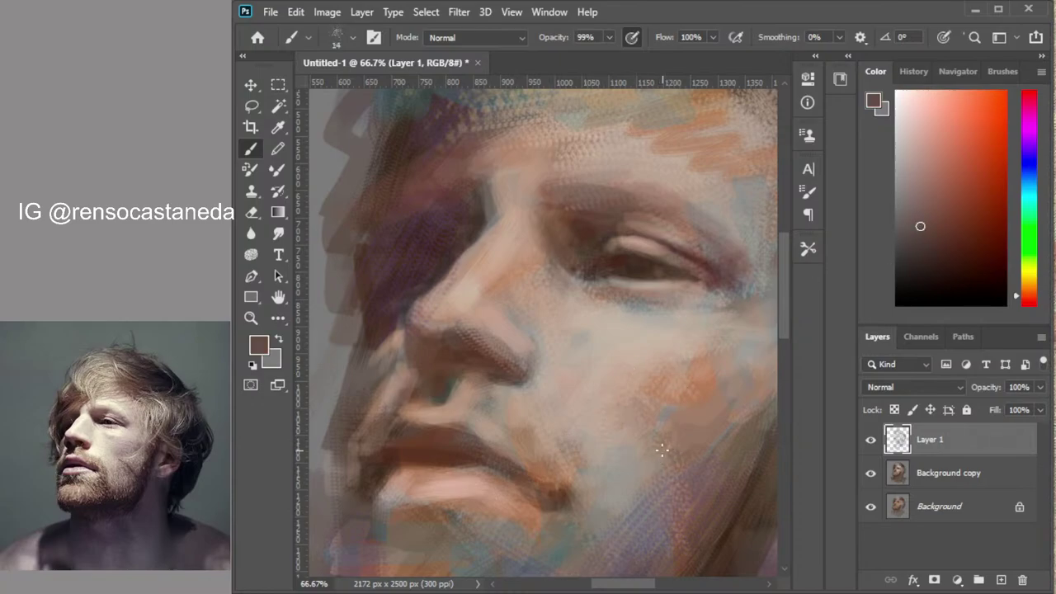
{"action": "key", "text": "period"}
{"action": "left_click_drag", "start_coordinate": [392, 475], "coordinate": [378, 502]}
{"action": "key", "text": "ctrl+z"}
Darken the nostrils, the underside of the nose and the edge beneath the lower lip with near-black using a size 14 soft round brush
{"action": "left_click", "coordinate": [916, 272]}
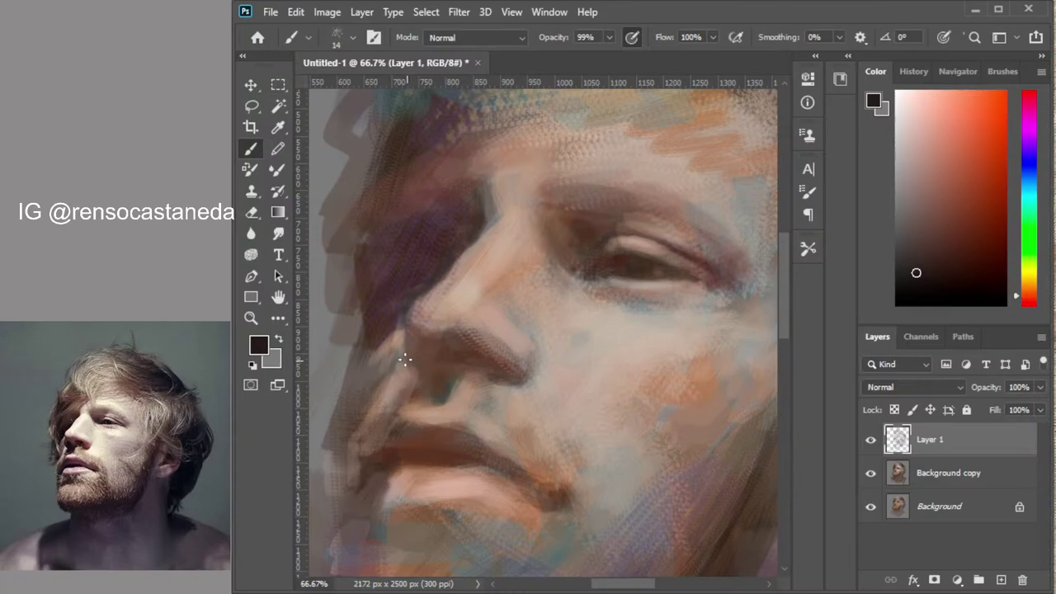
{"action": "mouse_move", "coordinate": [408, 337]}
{"action": "left_mouse_down"}
{"action": "mouse_move", "coordinate": [406, 358]}
{"action": "mouse_move", "coordinate": [414, 371]}
{"action": "mouse_move", "coordinate": [412, 353]}
{"action": "mouse_move", "coordinate": [422, 363]}
{"action": "left_mouse_up"}
{"action": "key", "text": "ctrl+z"}
{"action": "key", "text": "ctrl+z"}
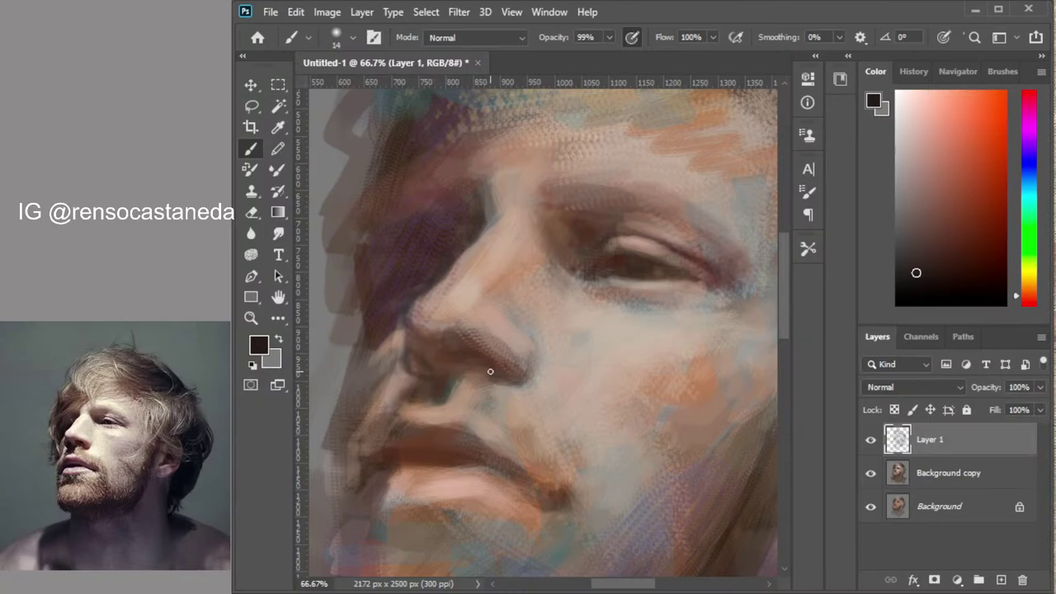
{"action": "left_click_drag", "start_coordinate": [502, 386], "coordinate": [526, 379]}
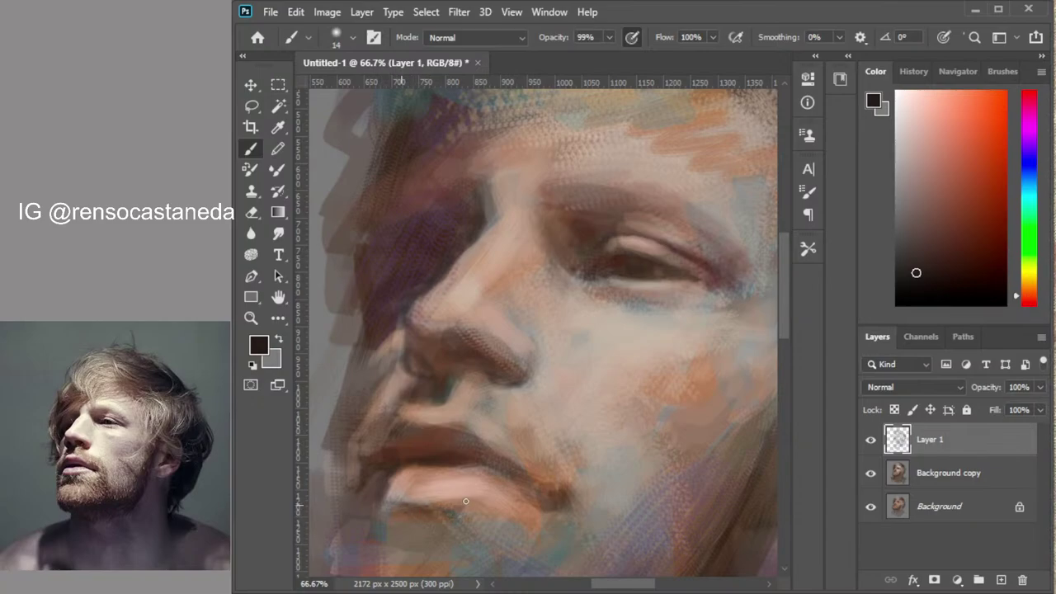
{"action": "mouse_move", "coordinate": [465, 501]}
{"action": "left_mouse_down"}
{"action": "mouse_move", "coordinate": [393, 498]}
{"action": "mouse_move", "coordinate": [508, 500]}
{"action": "left_mouse_up"}
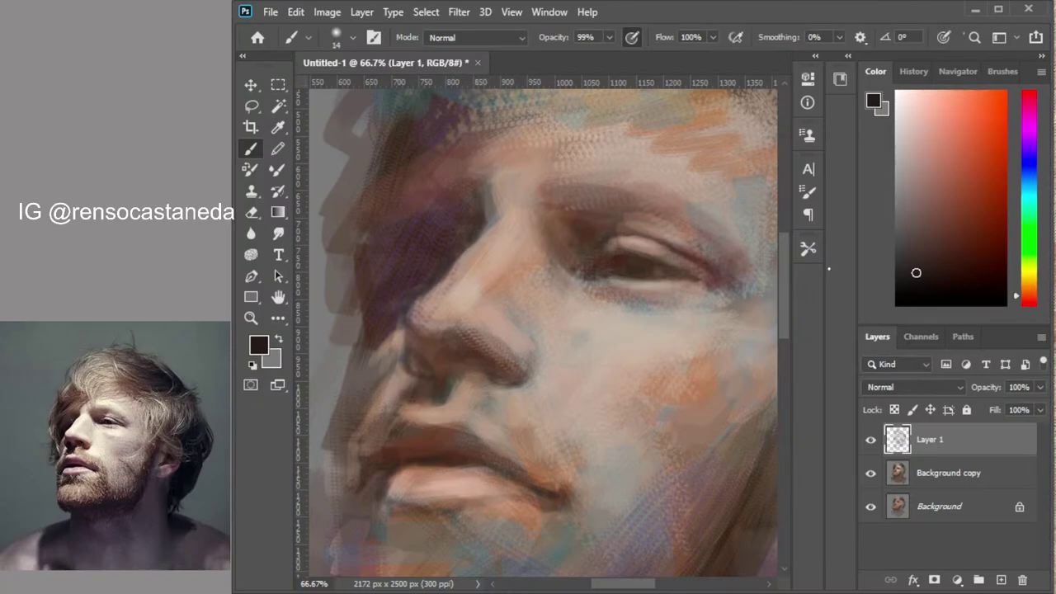
{"action": "left_click", "coordinate": [925, 278]}
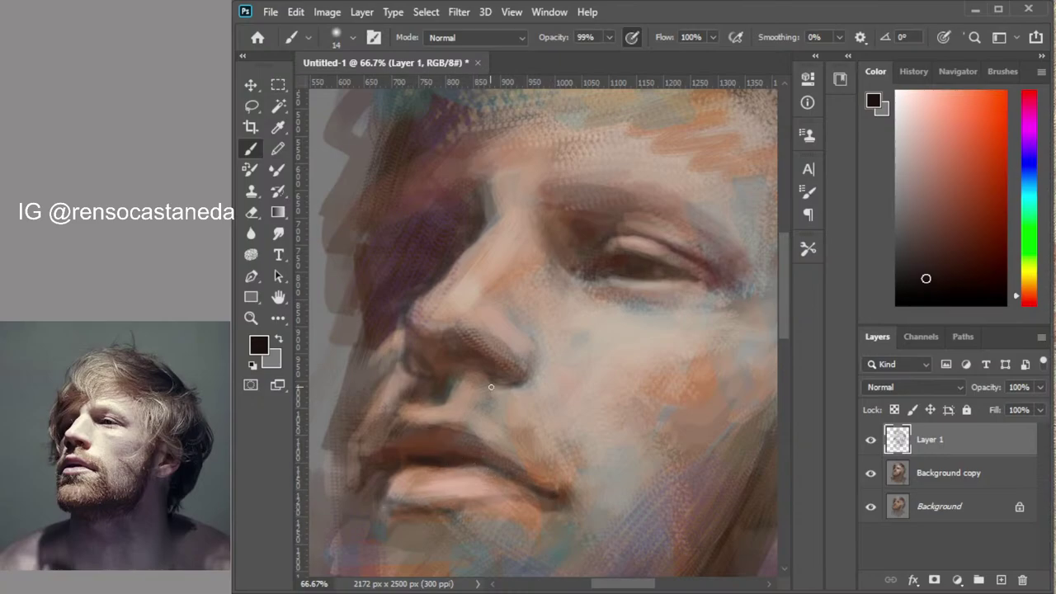
Blend greyish pink and muted brown tones over the orange patches on the cheek and jaw using the speckled brush at size 48
{"action": "left_click", "coordinate": [527, 392], "text": "alt"}
{"action": "left_click", "coordinate": [526, 393], "text": "alt"}
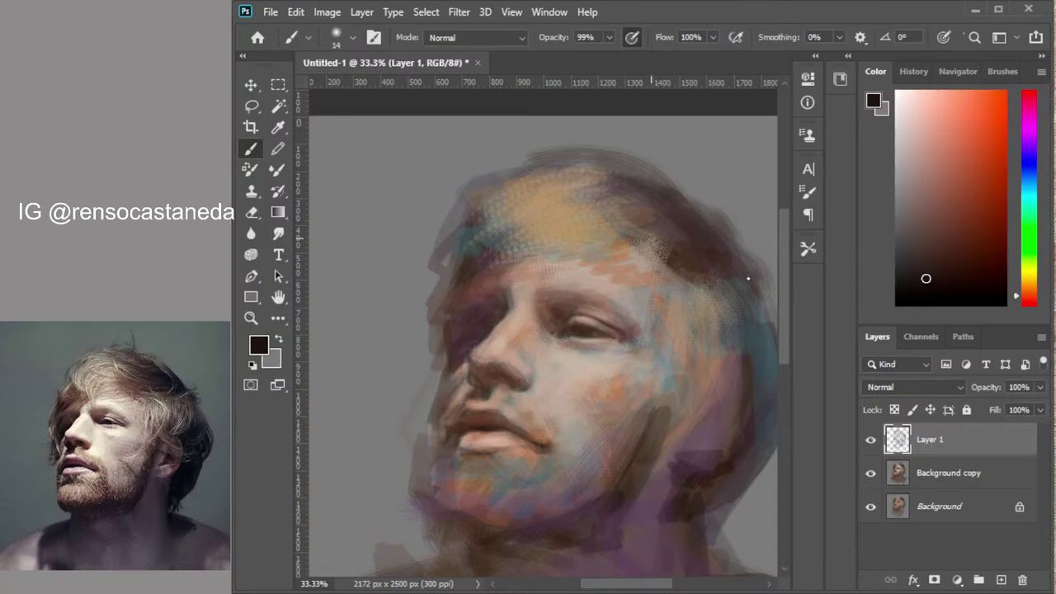
{"action": "key", "text": "]"}
{"action": "key", "text": "]"}
{"action": "left_click", "coordinate": [899, 214]}
{"action": "left_click_drag", "start_coordinate": [898, 214], "coordinate": [897, 206]}
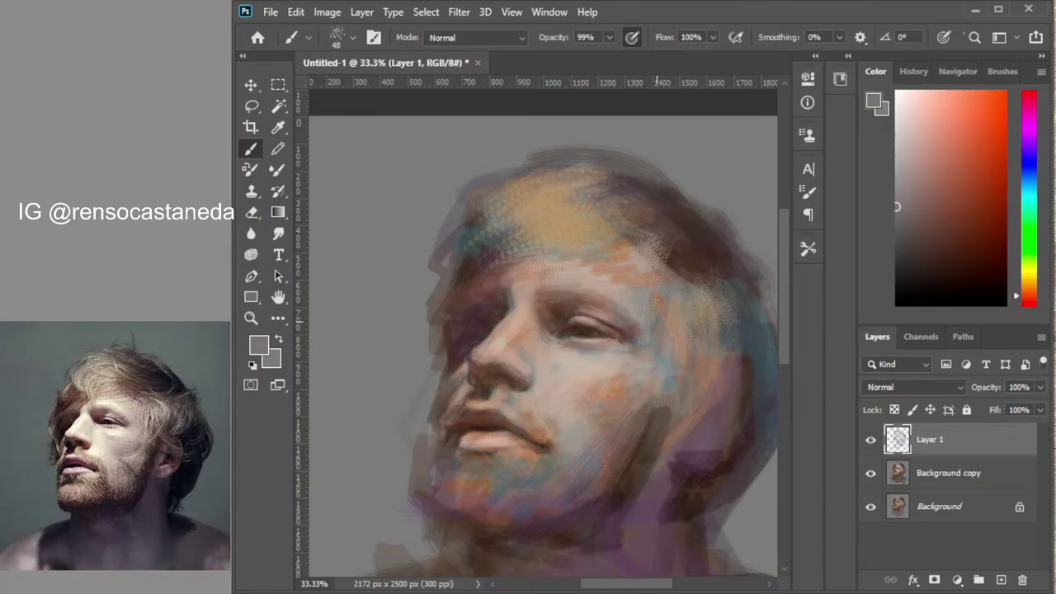
{"action": "left_click", "coordinate": [905, 152]}
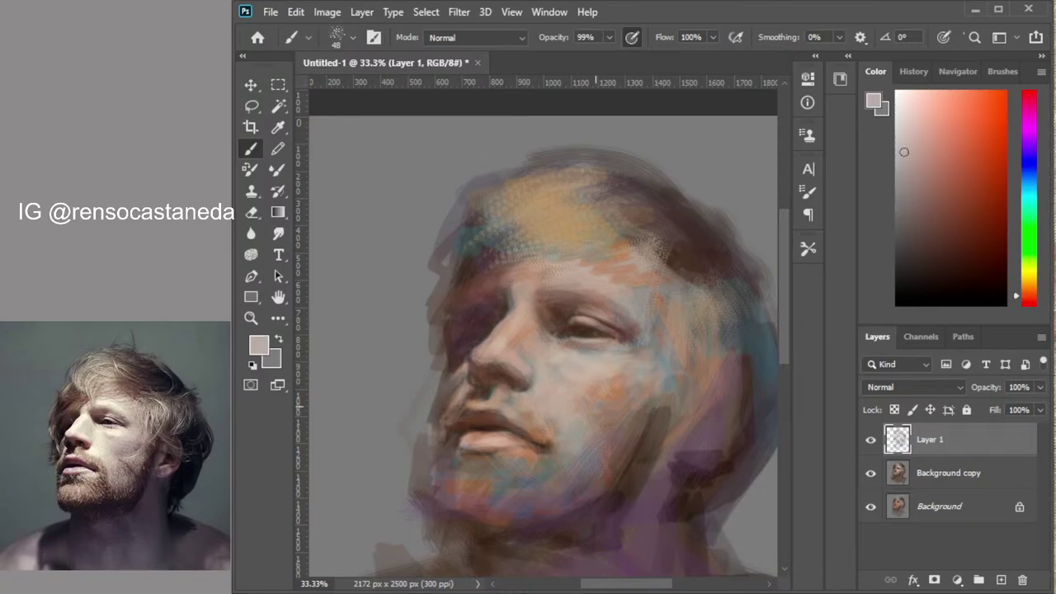
{"action": "left_click", "coordinate": [611, 399], "text": "alt"}
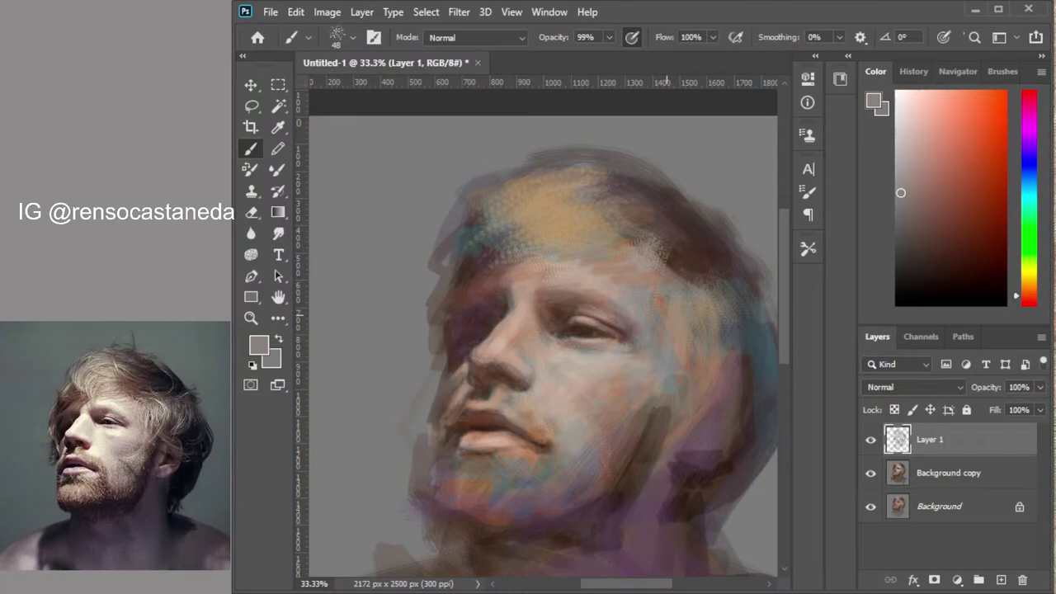
{"action": "mouse_move", "coordinate": [903, 240]}
{"action": "left_mouse_down"}
{"action": "mouse_move", "coordinate": [935, 253]}
{"action": "mouse_move", "coordinate": [907, 242]}
{"action": "left_mouse_up"}
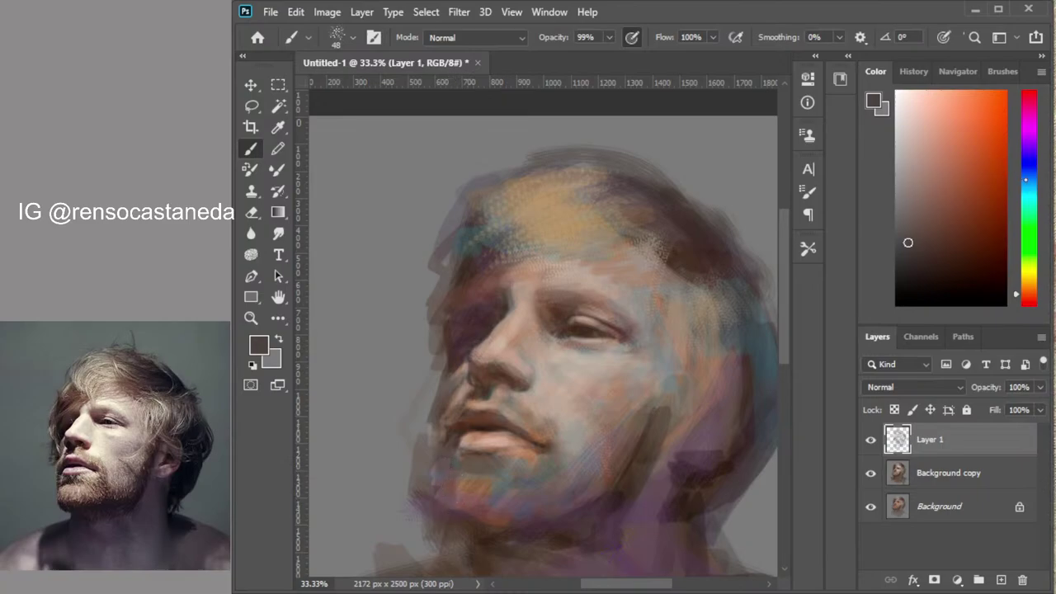
Paint saturated blue and a lighter greyish blue onto the background beside the mouth and chin with a size 48 textured brush
{"action": "left_click", "coordinate": [1029, 178]}
{"action": "left_click", "coordinate": [980, 166]}
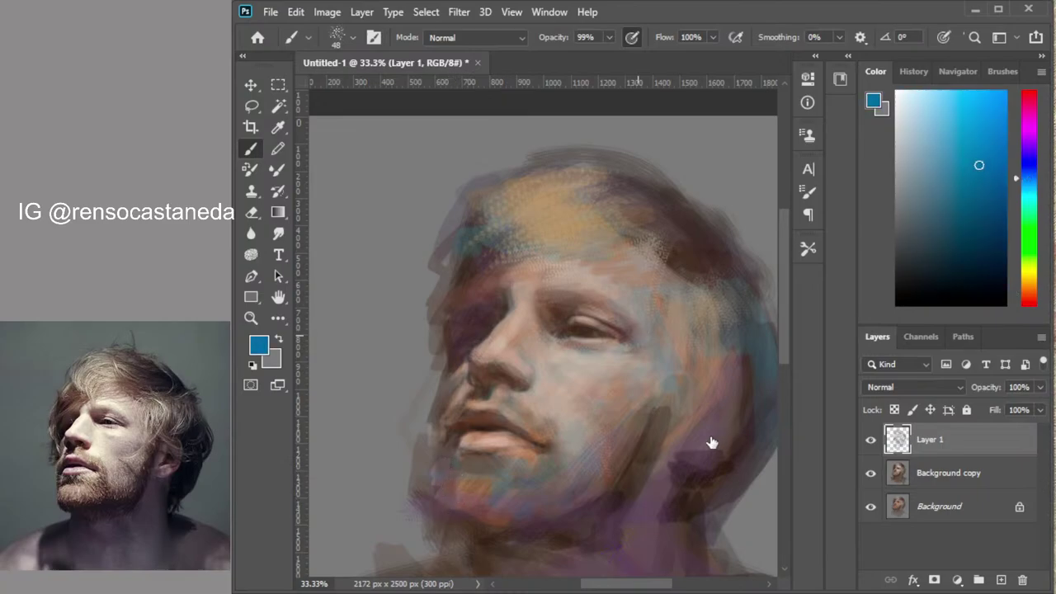
{"action": "mouse_move", "coordinate": [411, 443]}
{"action": "left_mouse_down"}
{"action": "mouse_move", "coordinate": [403, 519]}
{"action": "mouse_move", "coordinate": [416, 499]}
{"action": "mouse_move", "coordinate": [424, 529]}
{"action": "mouse_move", "coordinate": [428, 419]}
{"action": "mouse_move", "coordinate": [426, 438]}
{"action": "mouse_move", "coordinate": [437, 421]}
{"action": "mouse_move", "coordinate": [431, 471]}
{"action": "left_mouse_up"}
{"action": "left_click", "coordinate": [928, 149]}
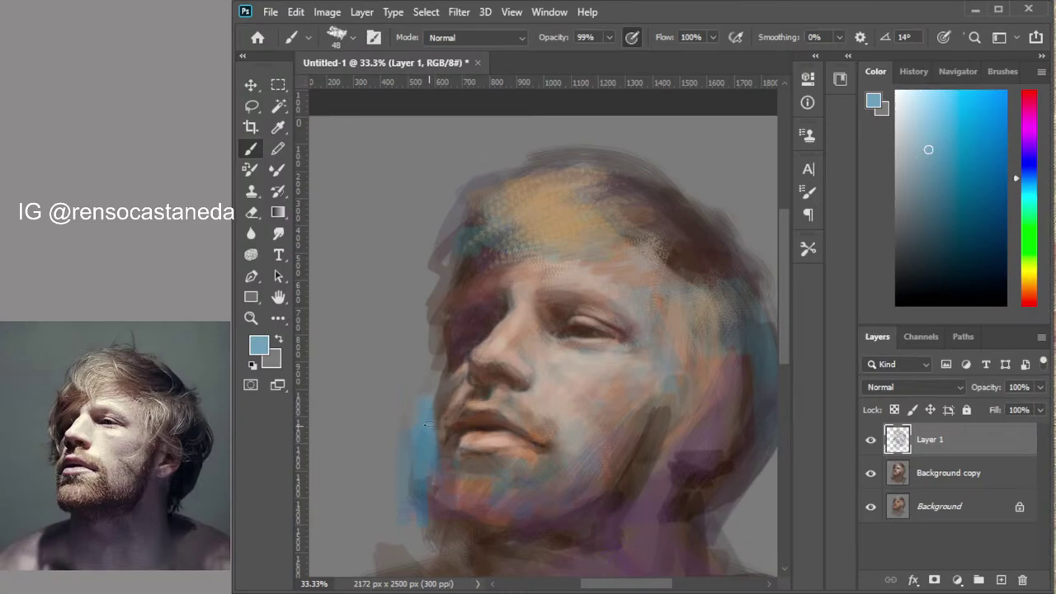
{"action": "left_click_drag", "start_coordinate": [436, 388], "coordinate": [415, 467]}
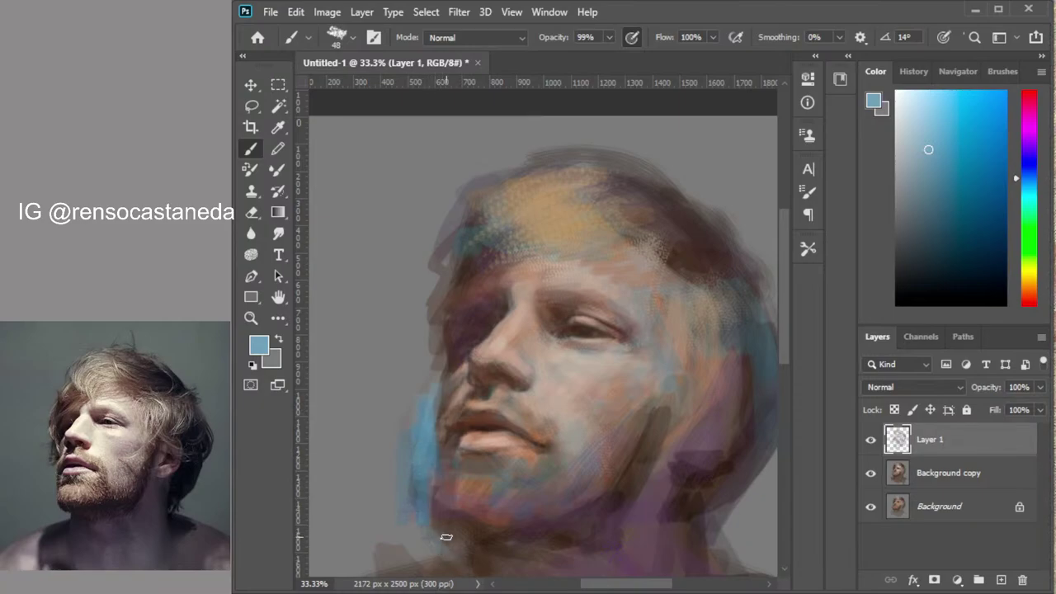
{"action": "mouse_move", "coordinate": [436, 533]}
{"action": "left_mouse_down"}
{"action": "mouse_move", "coordinate": [400, 469]}
{"action": "mouse_move", "coordinate": [395, 519]}
{"action": "mouse_move", "coordinate": [396, 494]}
{"action": "left_mouse_up"}
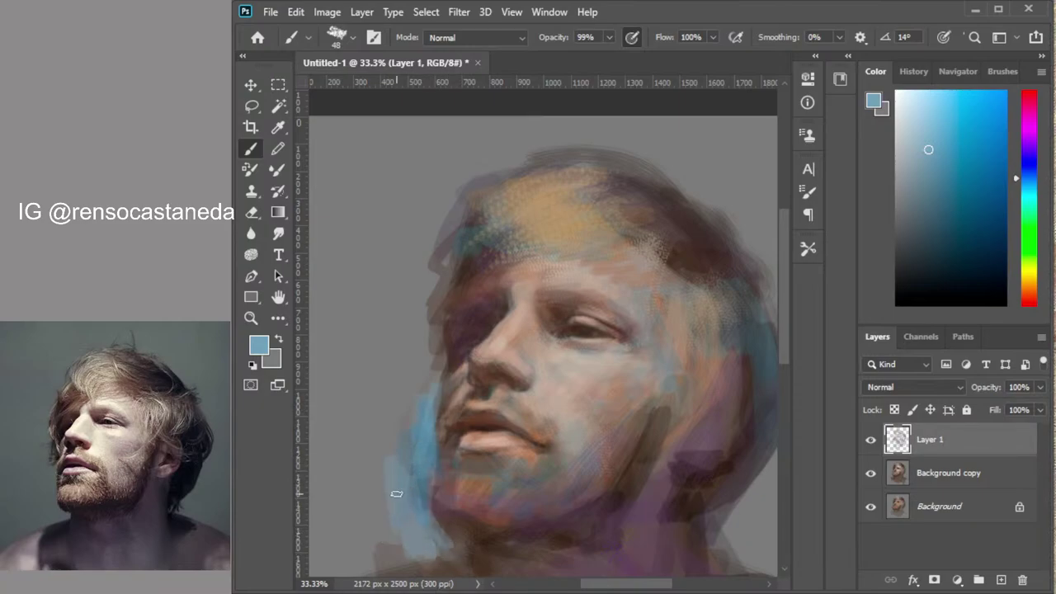
Choose a near-black blue and try shading the background around the head and shoulders with a soft round brush at size 385
{"action": "left_click", "coordinate": [602, 443], "text": "alt"}
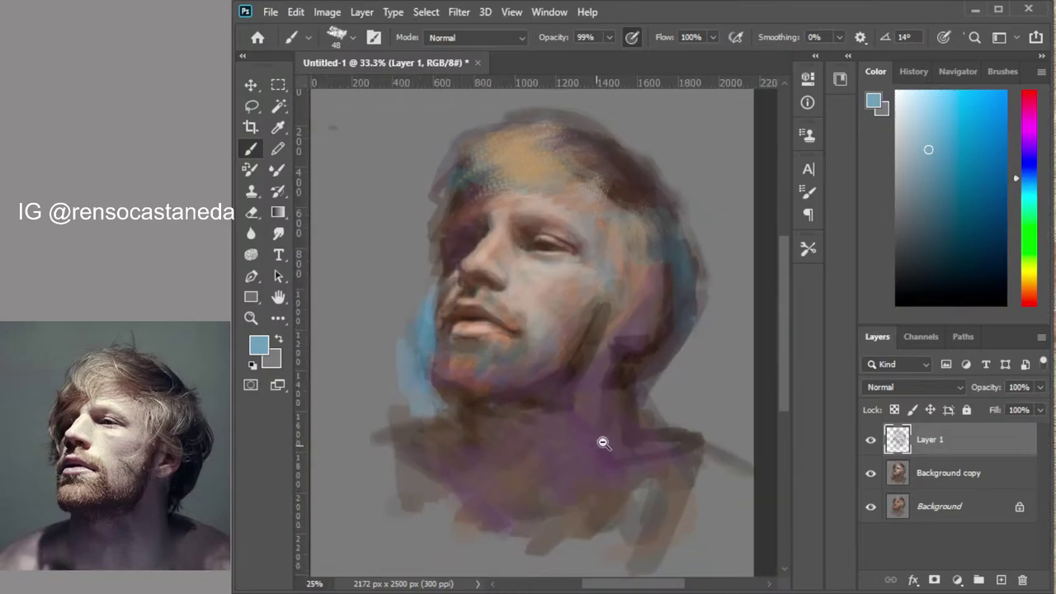
{"action": "left_click", "coordinate": [603, 443], "text": "ctrl+alt"}
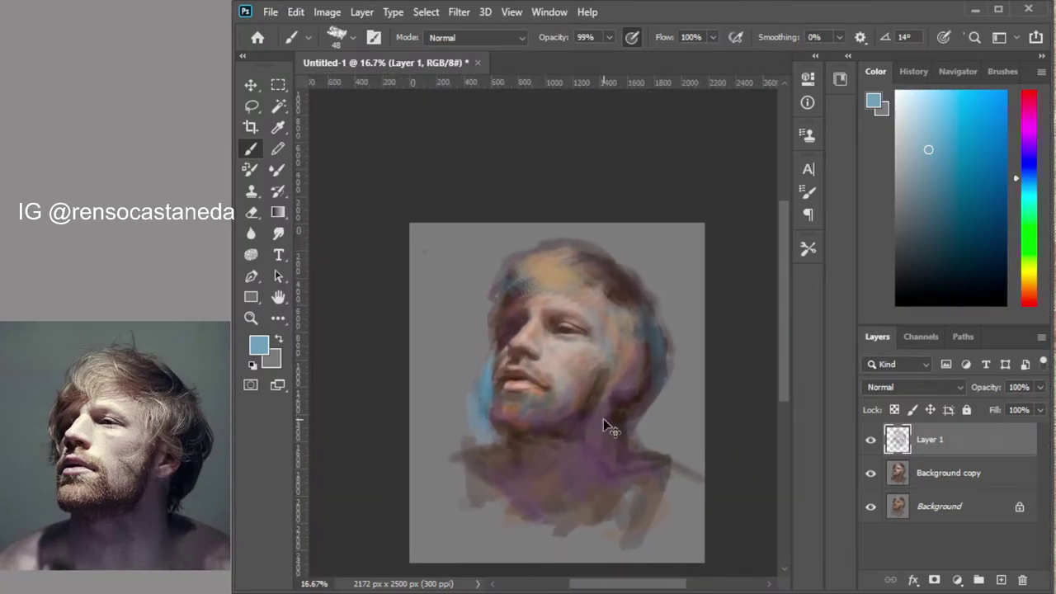
{"action": "scroll", "coordinate": [603, 418], "scroll_direction": "up", "scroll_amount": 2}
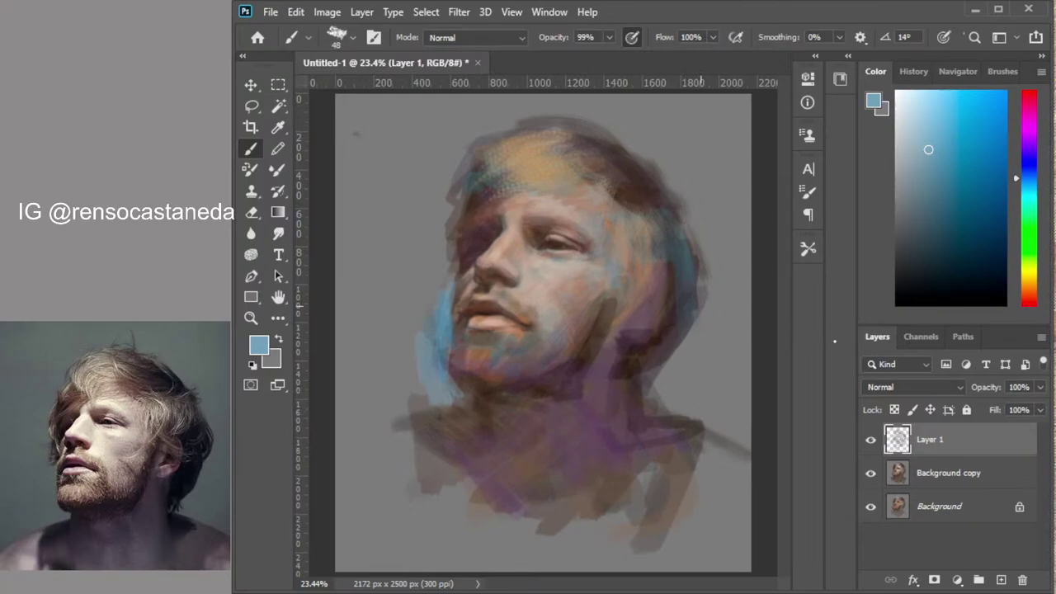
{"action": "key", "text": "]"}
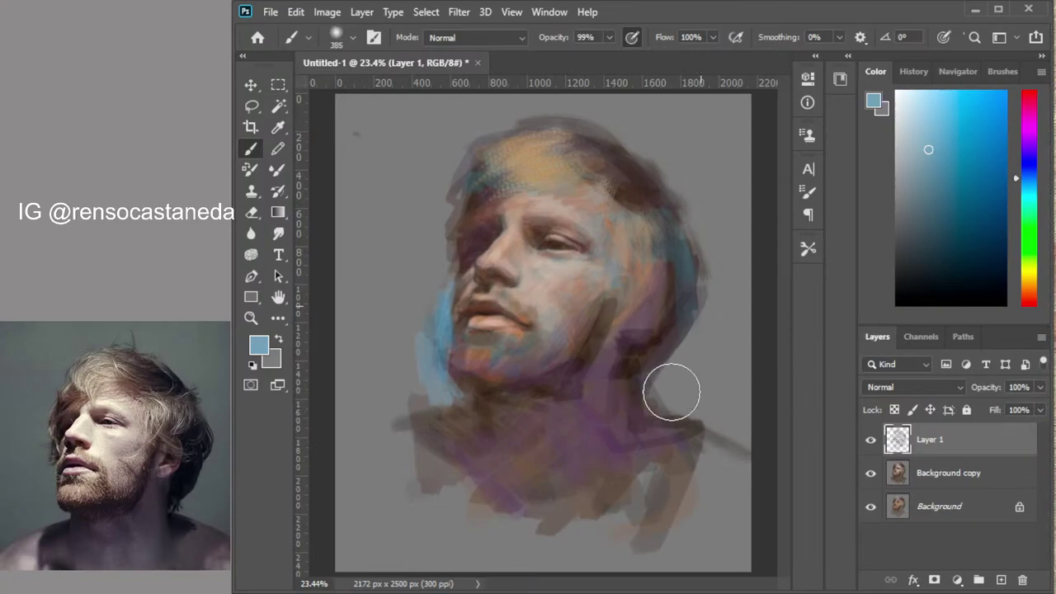
{"action": "left_click", "coordinate": [959, 274]}
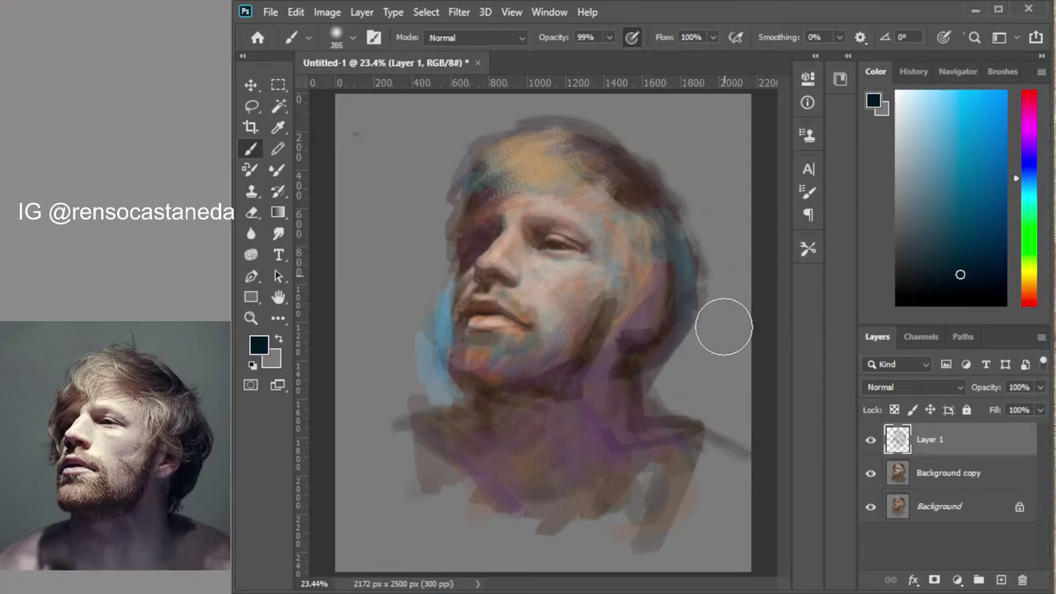
{"action": "mouse_move", "coordinate": [721, 322]}
{"action": "left_mouse_down"}
{"action": "mouse_move", "coordinate": [588, 537]}
{"action": "mouse_move", "coordinate": [727, 400]}
{"action": "mouse_move", "coordinate": [640, 567]}
{"action": "mouse_move", "coordinate": [670, 576]}
{"action": "mouse_move", "coordinate": [392, 548]}
{"action": "left_mouse_up"}
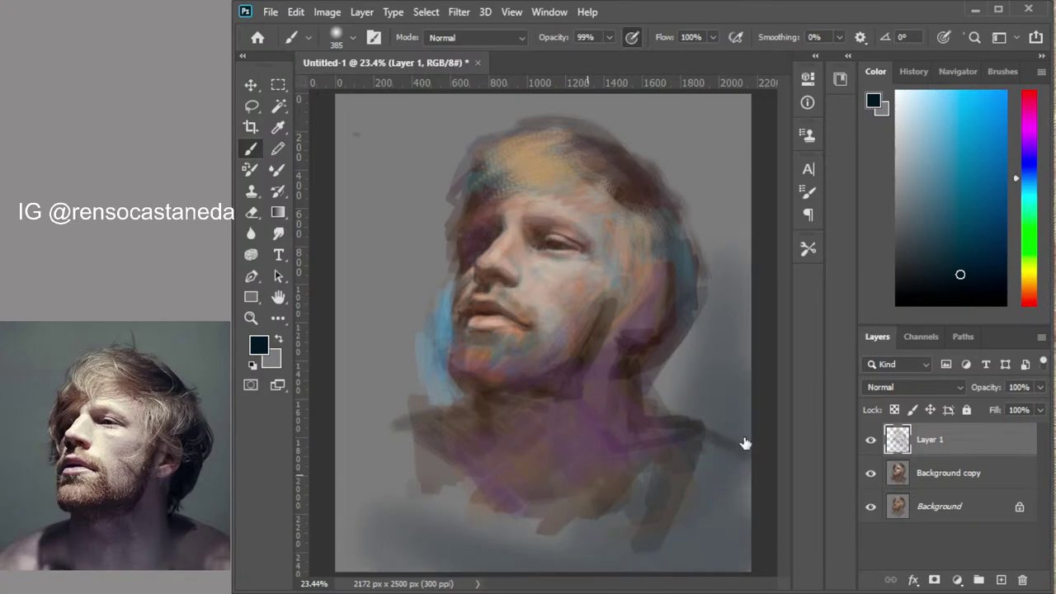
Enlarge the soft round brush to 1102, undo the dark background strokes and add a new layer above Layer 1
{"action": "key", "text": "]"}
{"action": "key", "text": "]"}
{"action": "key", "text": "]"}
{"action": "key", "text": "]"}
{"action": "key", "text": "]"}
{"action": "key", "text": "]"}
{"action": "key", "text": "]"}
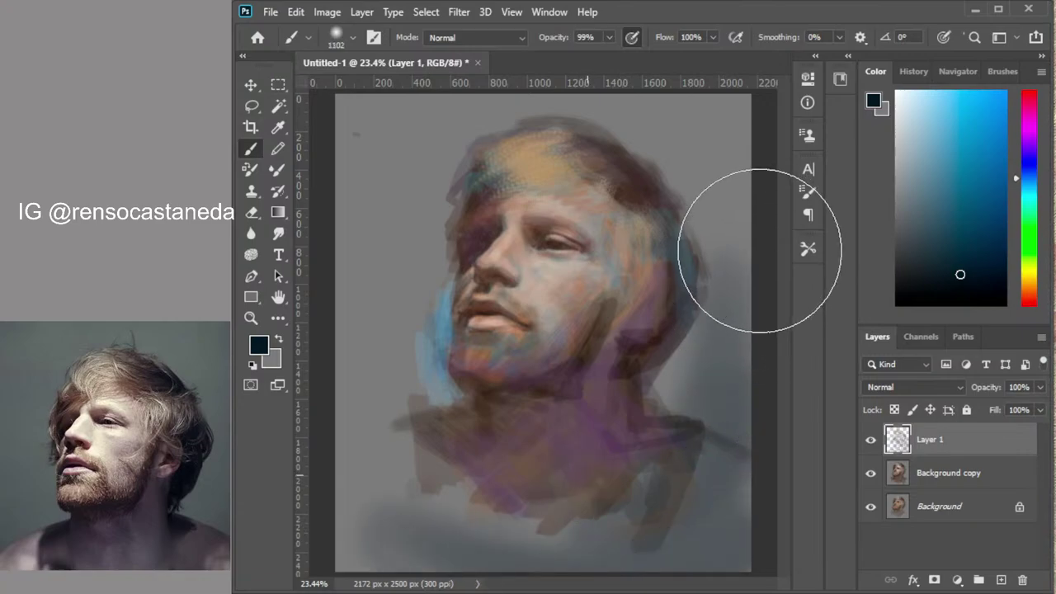
{"action": "key", "text": "ctrl+z"}
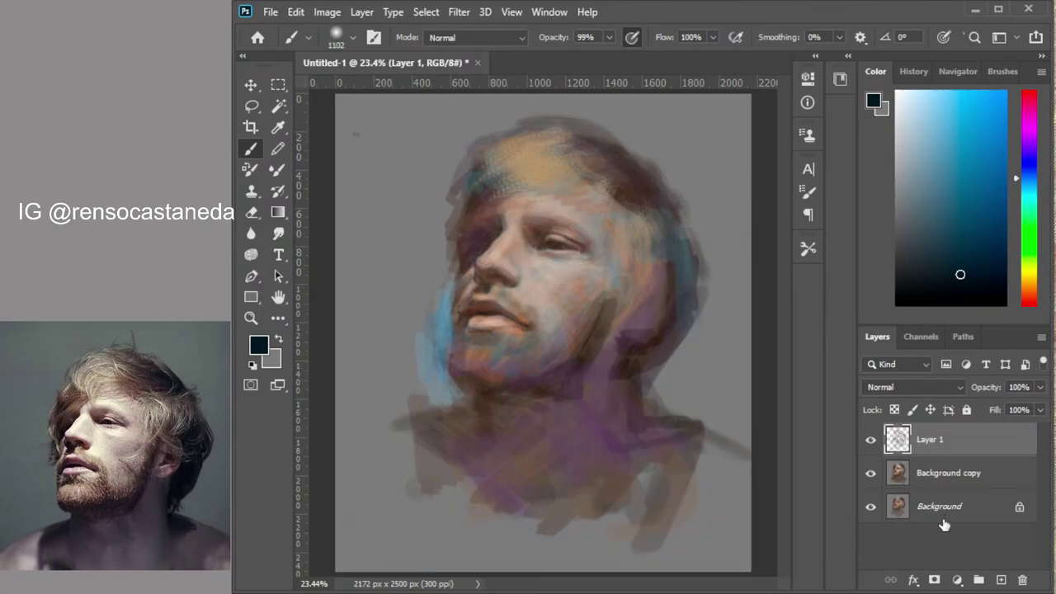
{"action": "left_click", "coordinate": [1001, 580]}
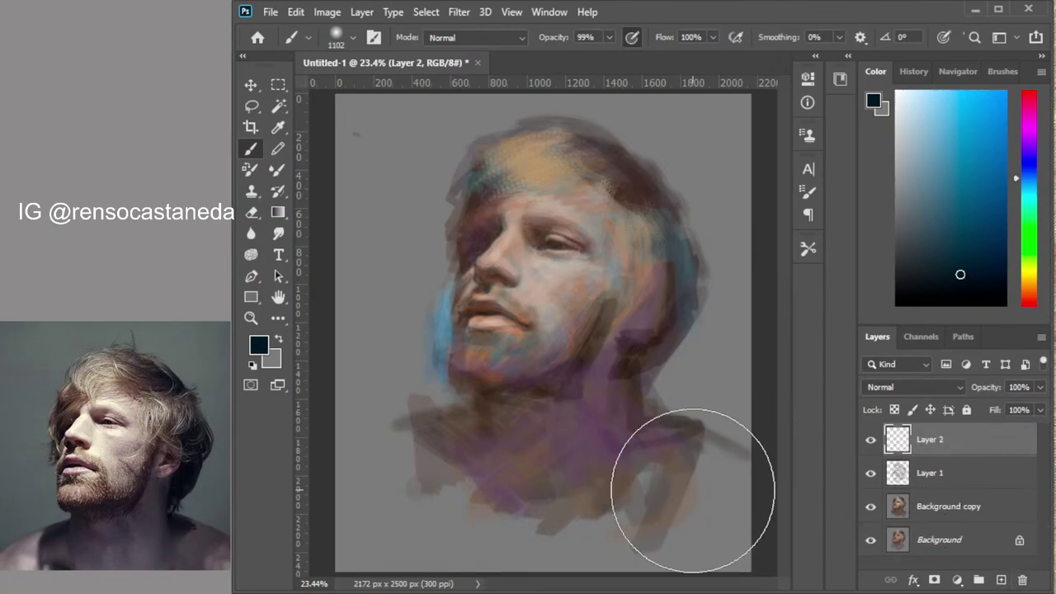
Shade the background and shoulders on the new layer with near-black blue, refining the edges with the soft brush at size 369
{"action": "left_click_drag", "start_coordinate": [684, 483], "coordinate": [574, 570]}
{"action": "mouse_move", "coordinate": [401, 530]}
{"action": "left_mouse_down"}
{"action": "mouse_move", "coordinate": [319, 342]}
{"action": "mouse_move", "coordinate": [354, 118]}
{"action": "left_mouse_up"}
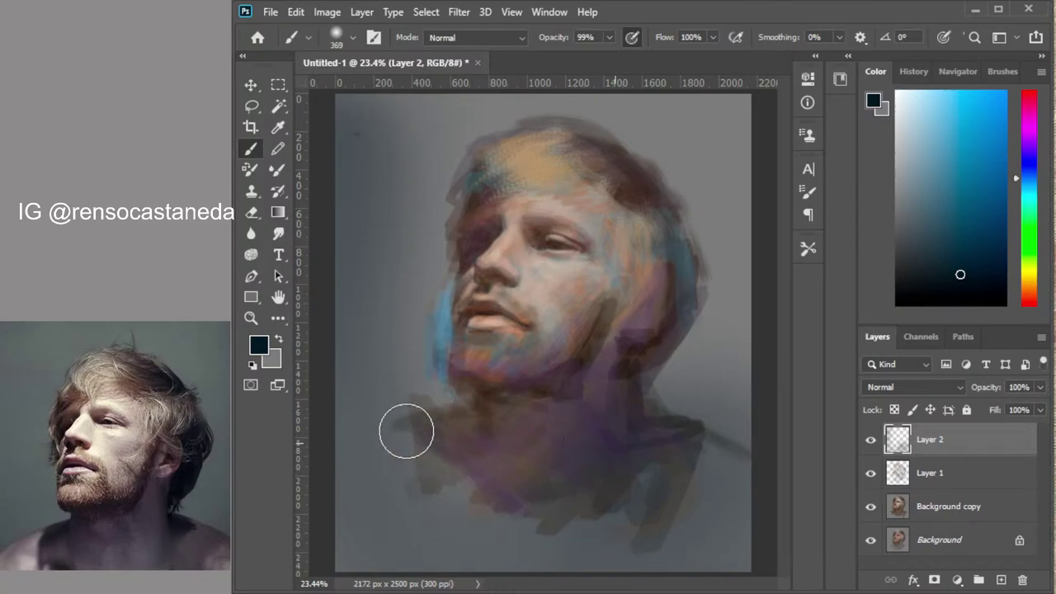
{"action": "mouse_move", "coordinate": [405, 431]}
{"action": "left_mouse_down"}
{"action": "mouse_move", "coordinate": [599, 533]}
{"action": "mouse_move", "coordinate": [537, 545]}
{"action": "left_mouse_up"}
{"action": "left_click_drag", "start_coordinate": [660, 551], "coordinate": [717, 508]}
{"action": "mouse_move", "coordinate": [468, 500]}
{"action": "left_mouse_down"}
{"action": "mouse_move", "coordinate": [427, 528]}
{"action": "mouse_move", "coordinate": [358, 441]}
{"action": "mouse_move", "coordinate": [382, 94]}
{"action": "mouse_move", "coordinate": [462, 71]}
{"action": "mouse_move", "coordinate": [466, 121]}
{"action": "mouse_move", "coordinate": [372, 278]}
{"action": "mouse_move", "coordinate": [391, 151]}
{"action": "mouse_move", "coordinate": [338, 170]}
{"action": "mouse_move", "coordinate": [758, 127]}
{"action": "mouse_move", "coordinate": [738, 132]}
{"action": "mouse_move", "coordinate": [726, 210]}
{"action": "mouse_move", "coordinate": [726, 389]}
{"action": "mouse_move", "coordinate": [696, 352]}
{"action": "mouse_move", "coordinate": [718, 226]}
{"action": "mouse_move", "coordinate": [702, 132]}
{"action": "mouse_move", "coordinate": [752, 481]}
{"action": "mouse_move", "coordinate": [699, 582]}
{"action": "mouse_move", "coordinate": [752, 486]}
{"action": "mouse_move", "coordinate": [368, 528]}
{"action": "mouse_move", "coordinate": [355, 262]}
{"action": "mouse_move", "coordinate": [330, 363]}
{"action": "left_mouse_up"}
{"action": "mouse_move", "coordinate": [297, 278]}
{"action": "left_mouse_down"}
{"action": "mouse_move", "coordinate": [363, 107]}
{"action": "mouse_move", "coordinate": [408, 103]}
{"action": "left_mouse_up"}
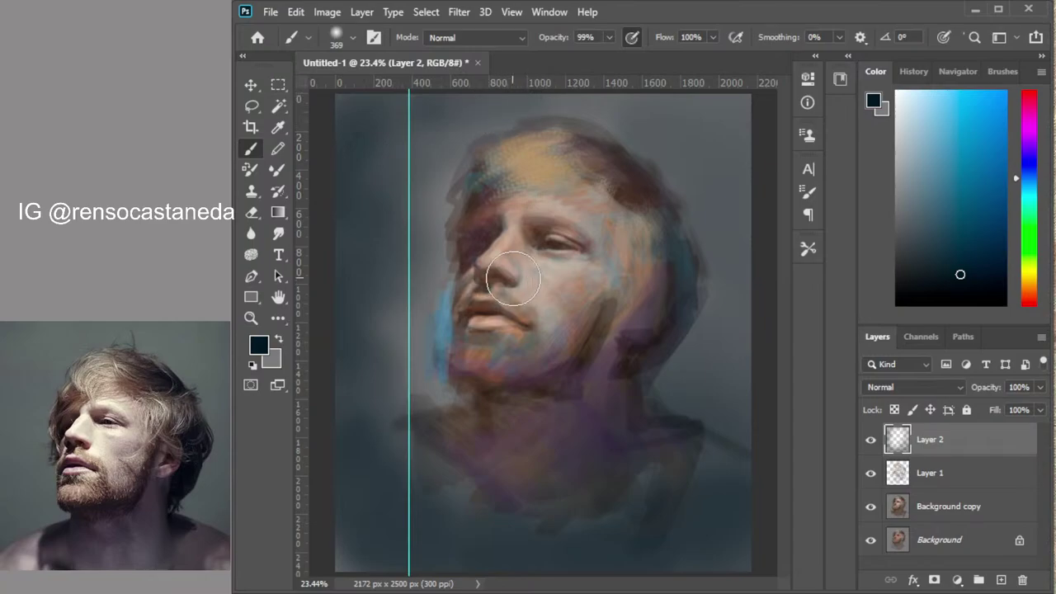
{"action": "key", "text": "v"}
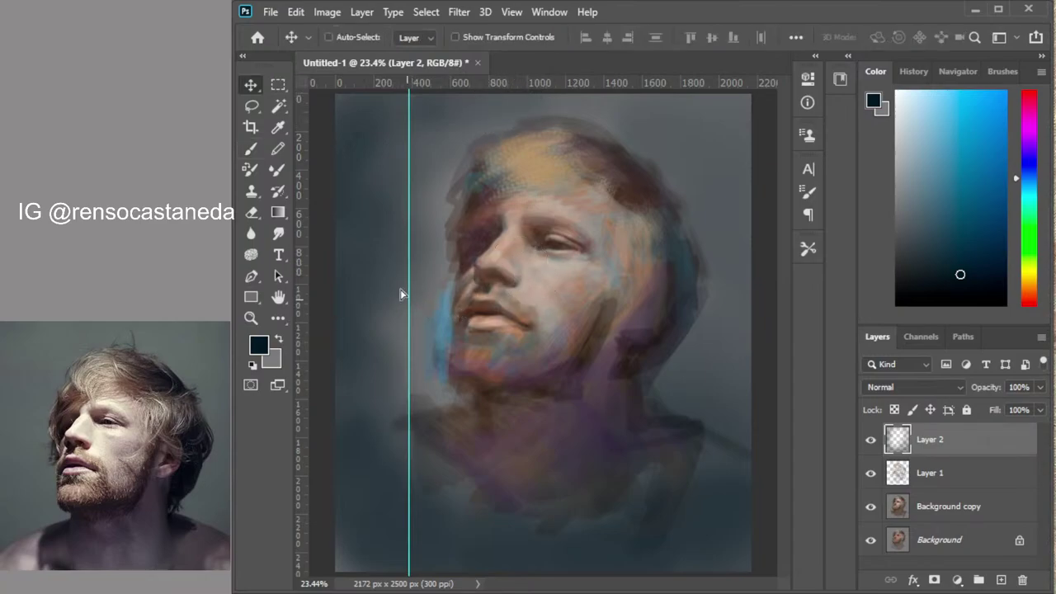
{"action": "left_click_drag", "start_coordinate": [281, 349], "coordinate": [277, 349]}
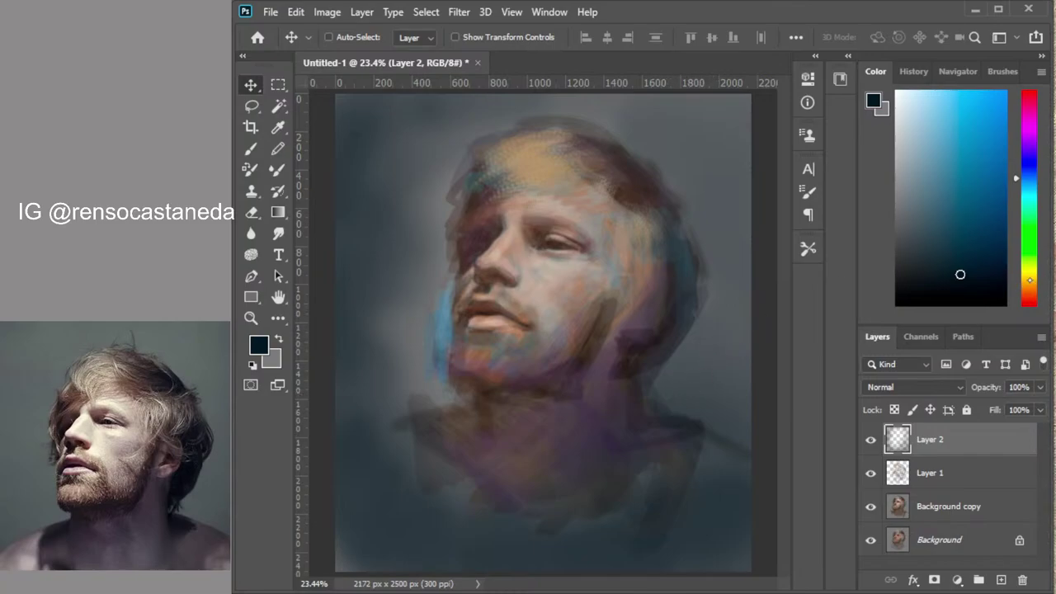
Choose a light tan and glaze it over the fringe and the hair beside the temple using the soft round brush at size 117
{"action": "left_click", "coordinate": [1030, 280]}
{"action": "left_click", "coordinate": [932, 145]}
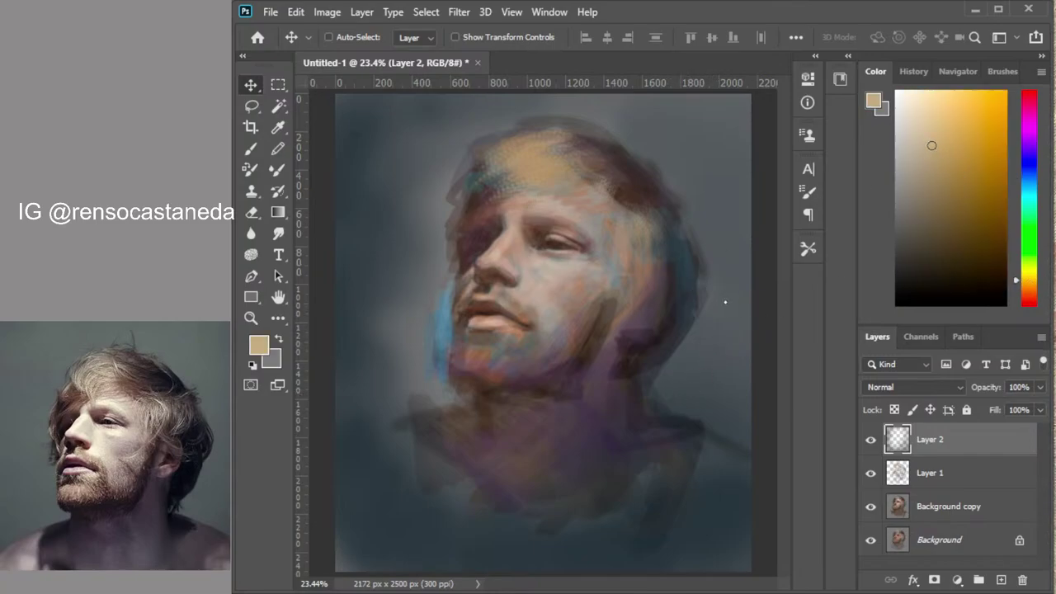
{"action": "key", "text": "b"}
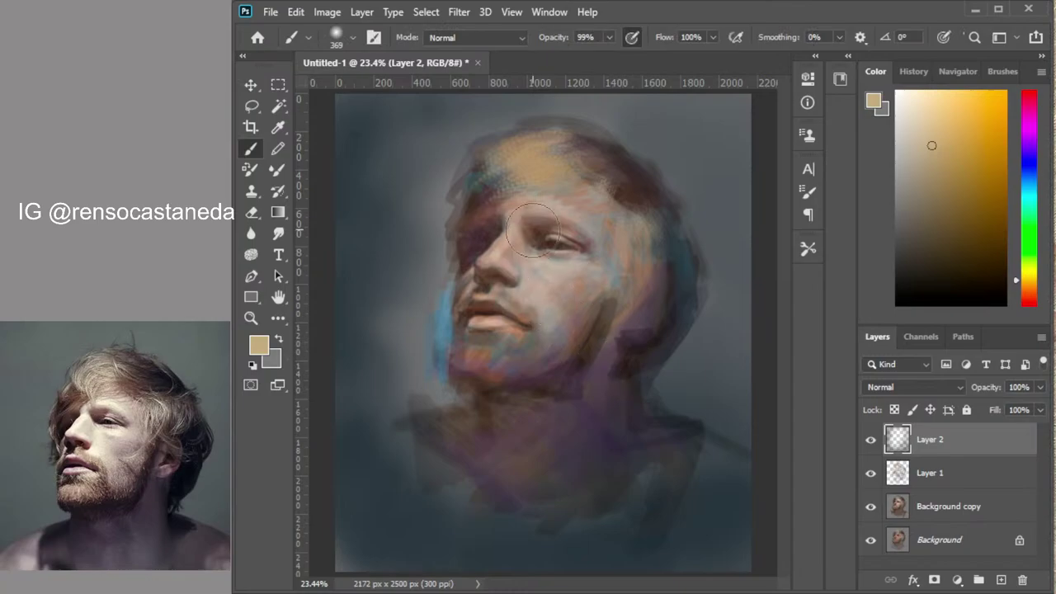
{"action": "left_click_drag", "start_coordinate": [538, 230], "coordinate": [511, 235]}
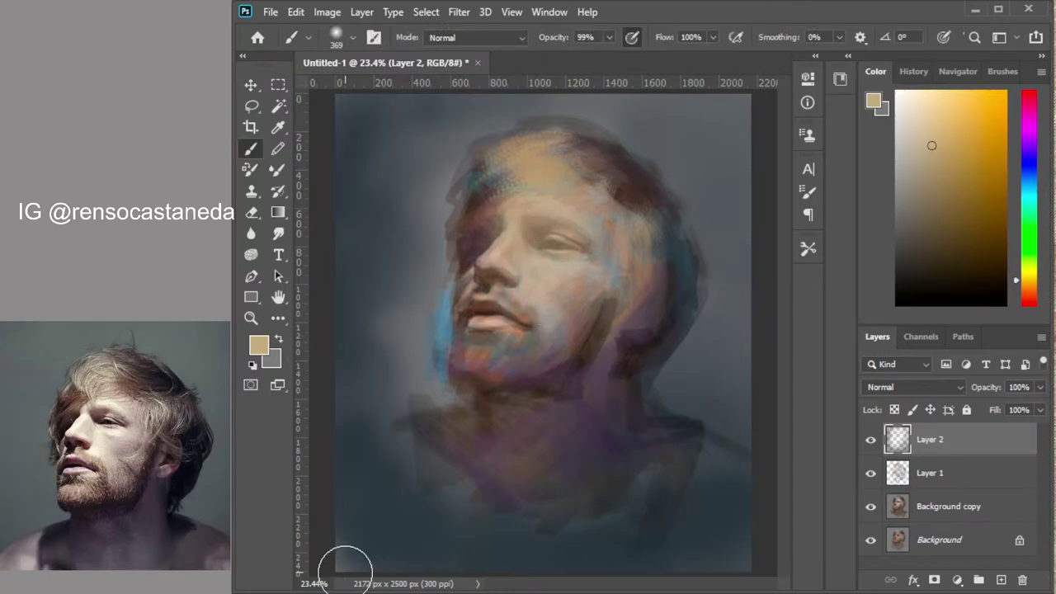
{"action": "key", "text": "ctrl+z"}
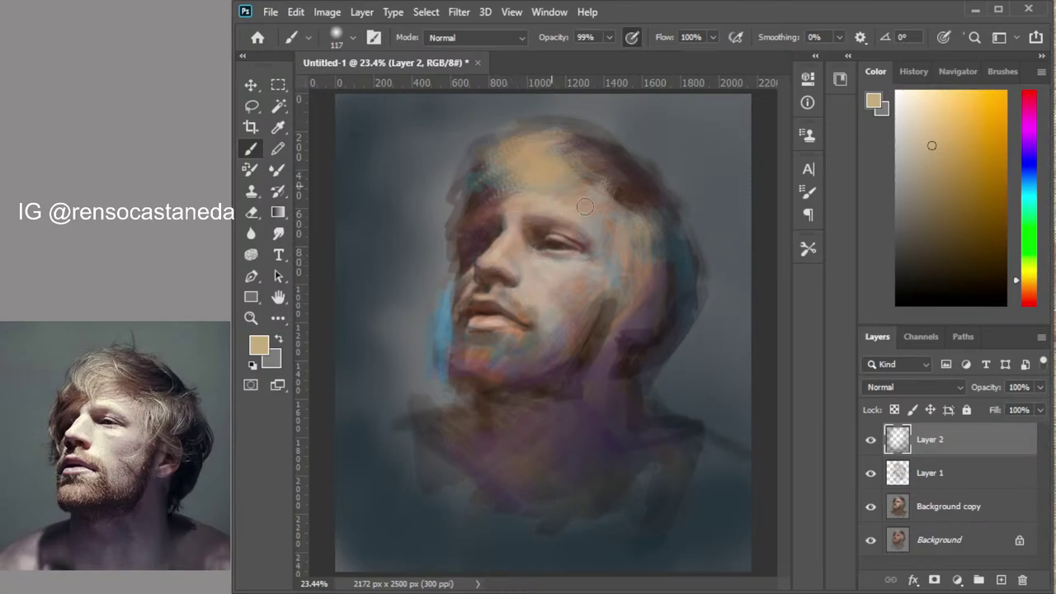
{"action": "mouse_move", "coordinate": [632, 218]}
{"action": "left_mouse_down"}
{"action": "mouse_move", "coordinate": [632, 263]}
{"action": "mouse_move", "coordinate": [653, 253]}
{"action": "left_mouse_up"}
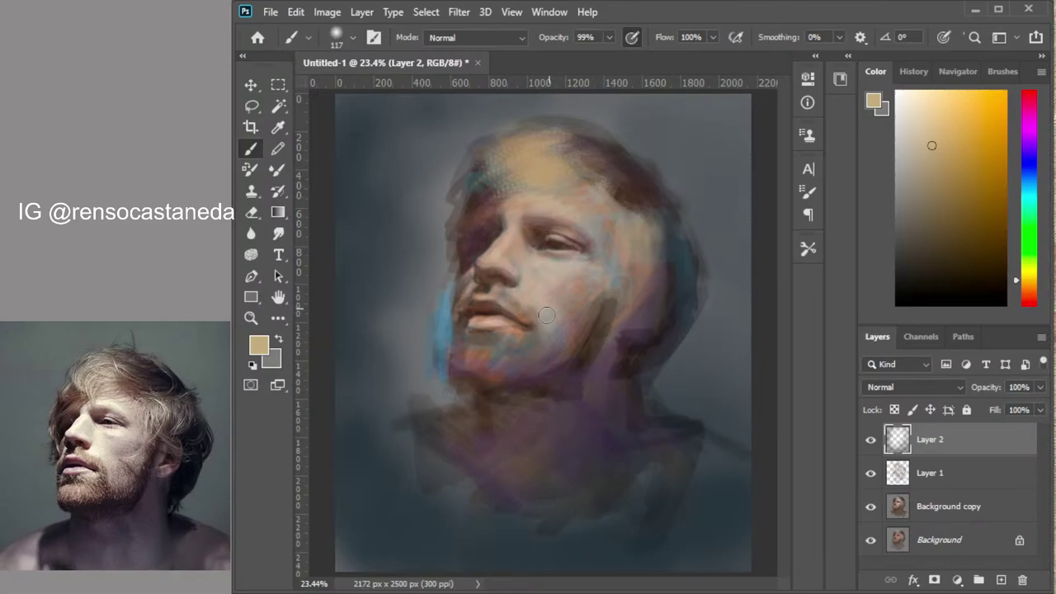
Choose a medium blue and brush a soft glow into the background beside the chin and behind the neck, comparing with Layer 2 hidden
{"action": "left_click", "coordinate": [1029, 177]}
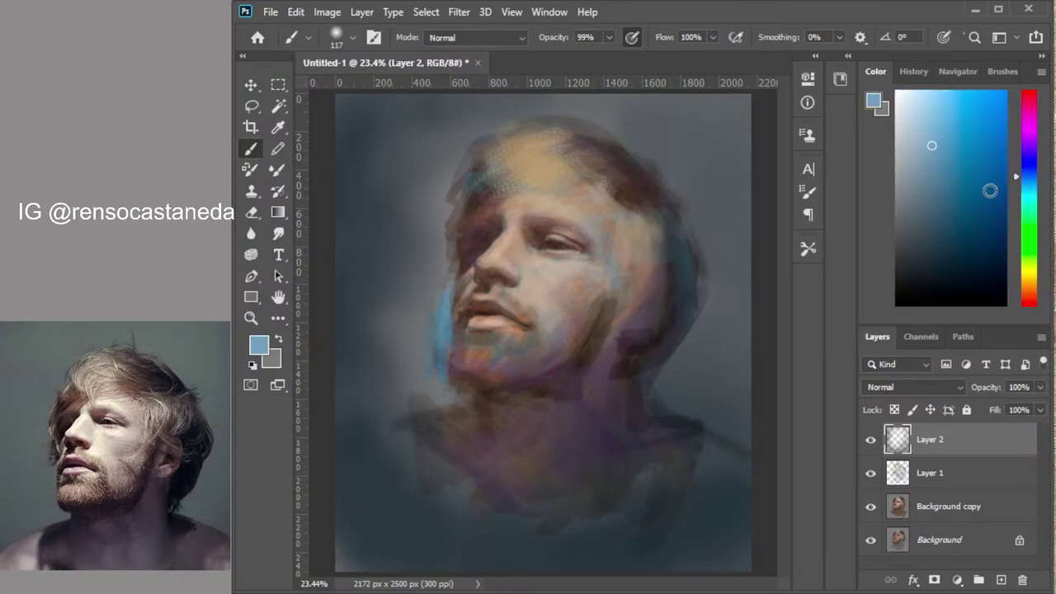
{"action": "left_click", "coordinate": [947, 166]}
{"action": "mouse_move", "coordinate": [426, 322]}
{"action": "left_mouse_down"}
{"action": "mouse_move", "coordinate": [408, 350]}
{"action": "mouse_move", "coordinate": [419, 340]}
{"action": "mouse_move", "coordinate": [443, 401]}
{"action": "mouse_move", "coordinate": [413, 414]}
{"action": "mouse_move", "coordinate": [410, 318]}
{"action": "mouse_move", "coordinate": [386, 315]}
{"action": "mouse_move", "coordinate": [429, 290]}
{"action": "left_mouse_up"}
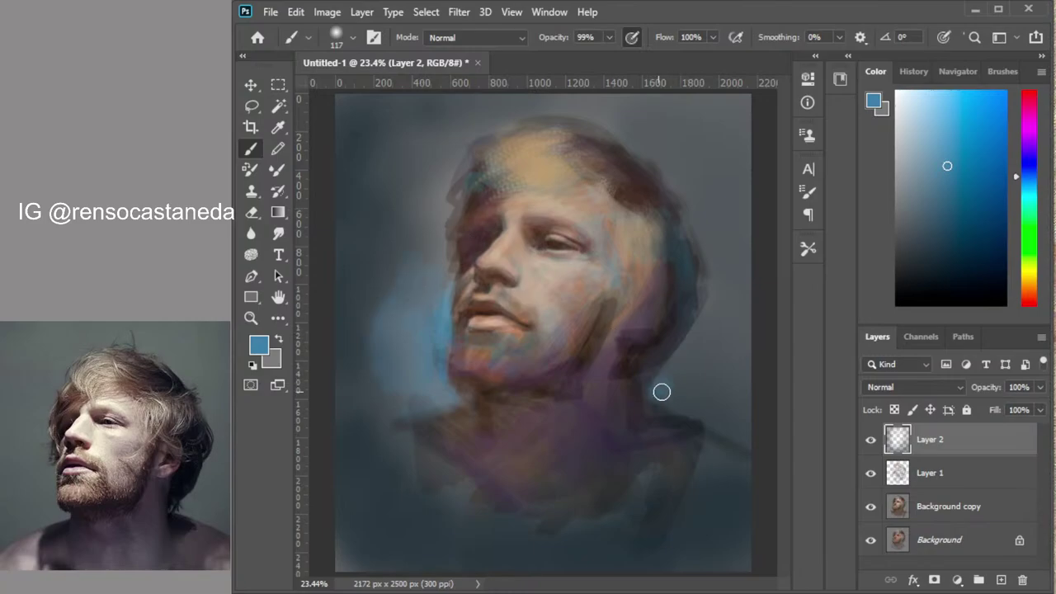
{"action": "mouse_move", "coordinate": [688, 384]}
{"action": "left_mouse_down"}
{"action": "mouse_move", "coordinate": [737, 397]}
{"action": "mouse_move", "coordinate": [702, 394]}
{"action": "mouse_move", "coordinate": [685, 377]}
{"action": "mouse_move", "coordinate": [714, 326]}
{"action": "left_mouse_up"}
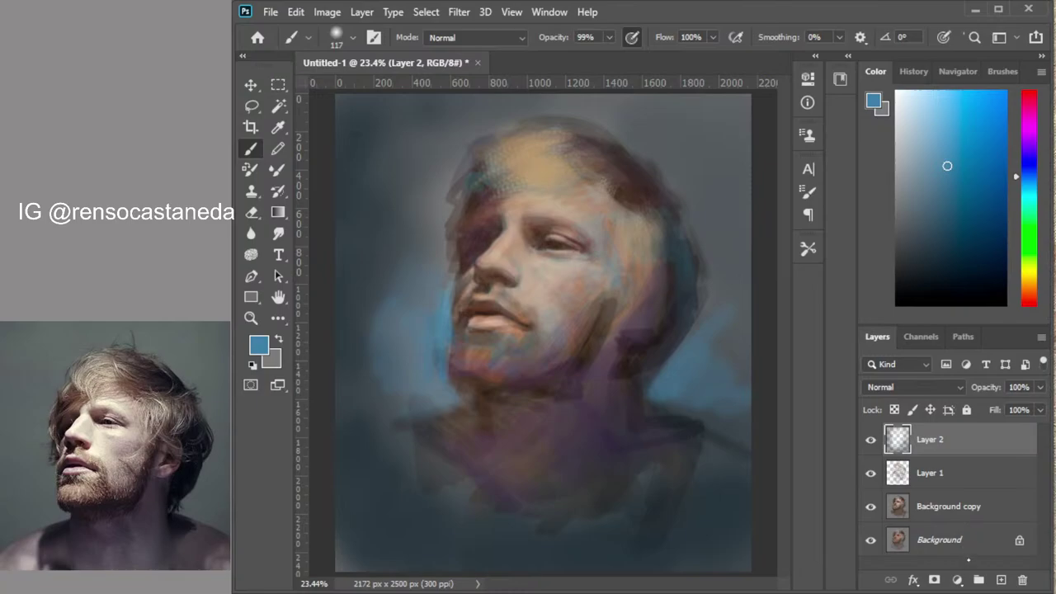
{"action": "left_click", "coordinate": [870, 442]}
{"action": "left_click", "coordinate": [870, 442]}
Switch to the speckled bristle brush at size 174 and glaze dark reddish brown over the hair, sideburn and neck
{"action": "key", "text": "."}
{"action": "left_click", "coordinate": [910, 223]}
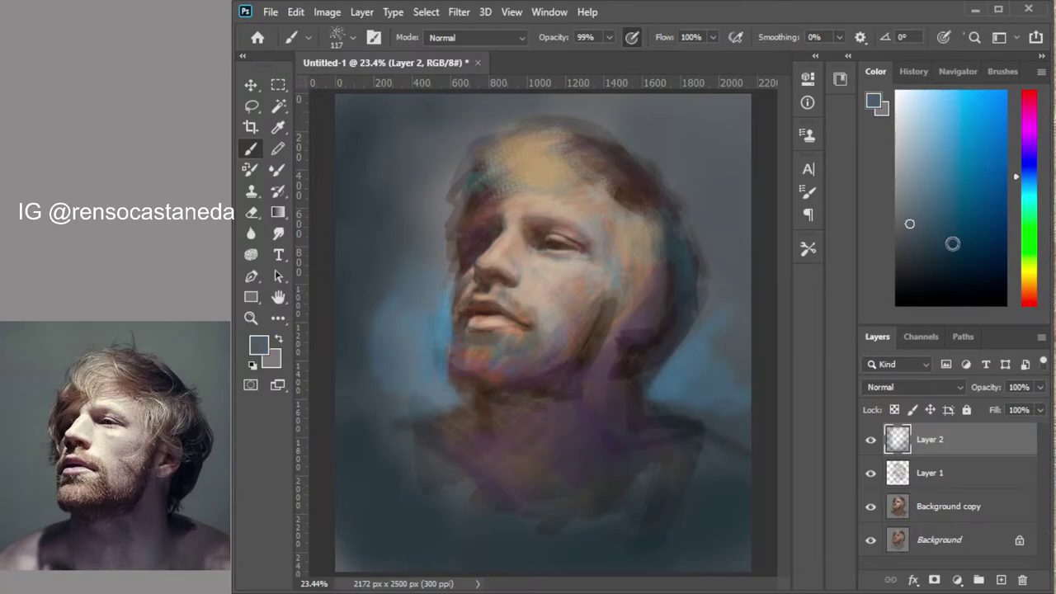
{"action": "left_click", "coordinate": [1029, 295]}
{"action": "left_click", "coordinate": [948, 259]}
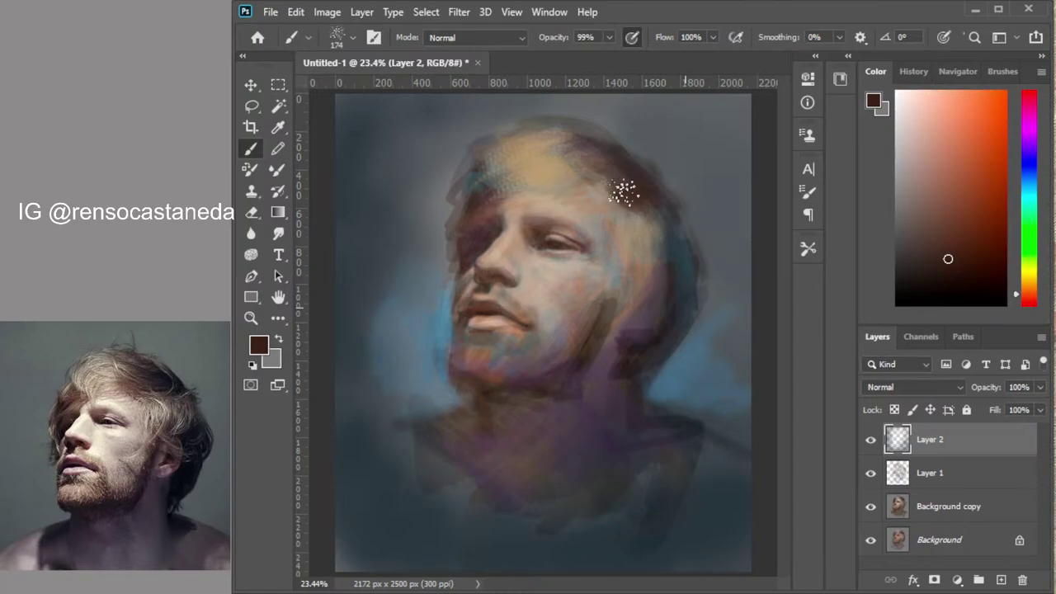
{"action": "mouse_move", "coordinate": [580, 177]}
{"action": "left_mouse_down"}
{"action": "mouse_move", "coordinate": [614, 198]}
{"action": "mouse_move", "coordinate": [563, 171]}
{"action": "left_mouse_up"}
{"action": "mouse_move", "coordinate": [651, 246]}
{"action": "left_mouse_down"}
{"action": "mouse_move", "coordinate": [632, 293]}
{"action": "mouse_move", "coordinate": [651, 272]}
{"action": "mouse_move", "coordinate": [664, 277]}
{"action": "mouse_move", "coordinate": [635, 293]}
{"action": "mouse_move", "coordinate": [665, 241]}
{"action": "mouse_move", "coordinate": [650, 263]}
{"action": "mouse_move", "coordinate": [675, 246]}
{"action": "mouse_move", "coordinate": [677, 294]}
{"action": "mouse_move", "coordinate": [700, 280]}
{"action": "mouse_move", "coordinate": [679, 246]}
{"action": "mouse_move", "coordinate": [674, 330]}
{"action": "mouse_move", "coordinate": [633, 407]}
{"action": "left_mouse_up"}
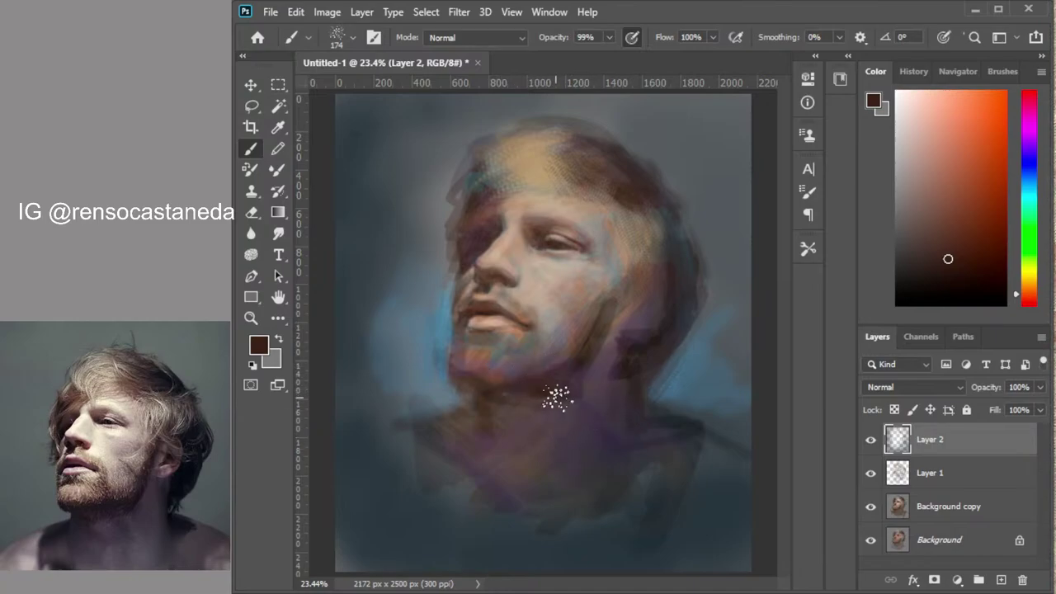
Reduce the bristle brush to 55, choose a light orange-brown and work it into the beard on the chin
{"action": "left_click", "coordinate": [912, 168]}
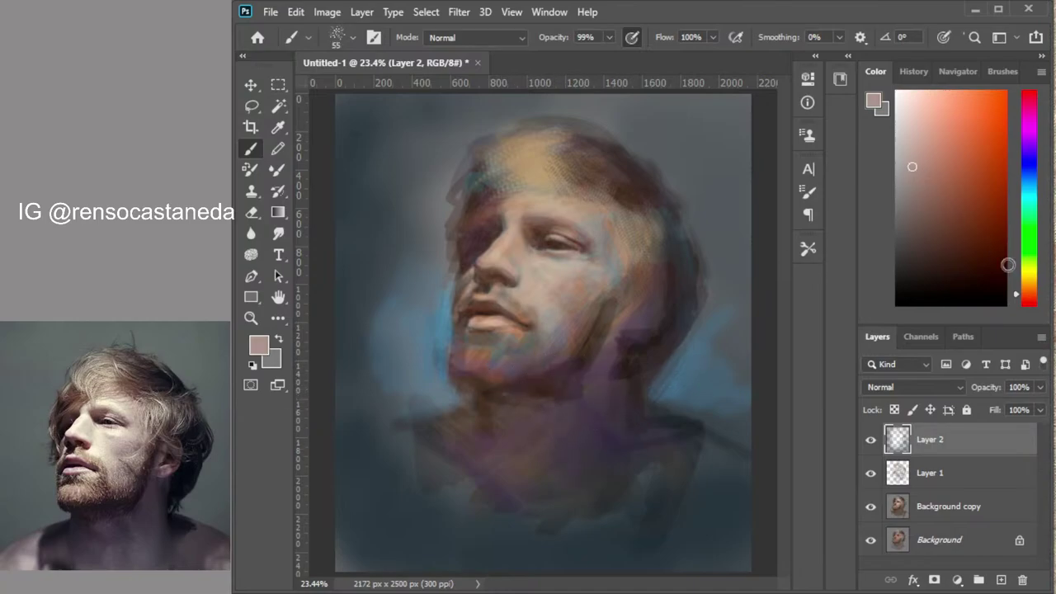
{"action": "left_click", "coordinate": [1016, 286]}
{"action": "left_click", "coordinate": [948, 157]}
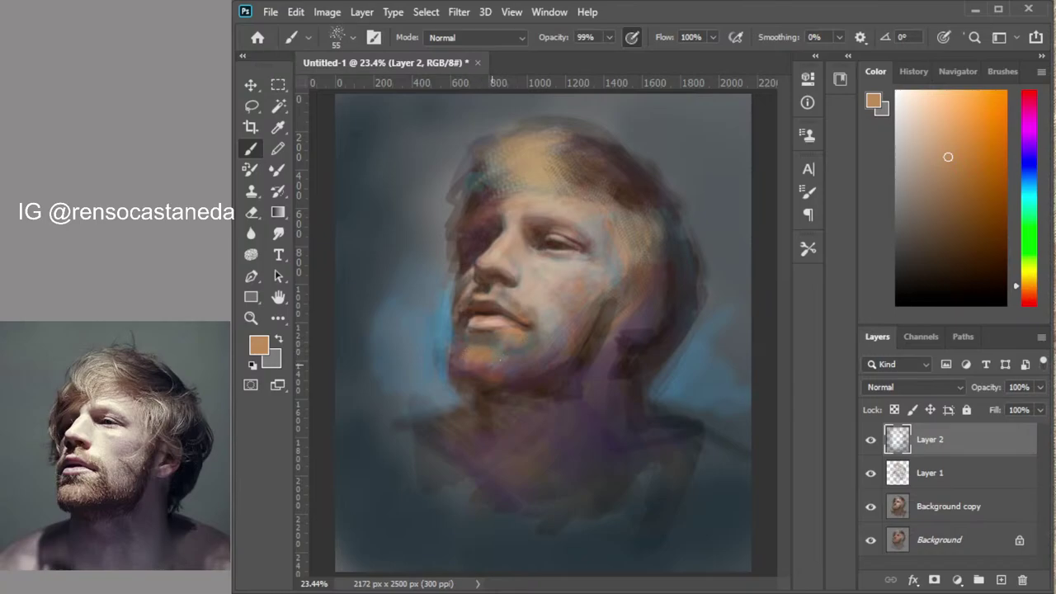
Choose light grey tones and soften the beard, jaw and cheek with the bristle brush, enlarging it to size 75
{"action": "left_click", "coordinate": [900, 213]}
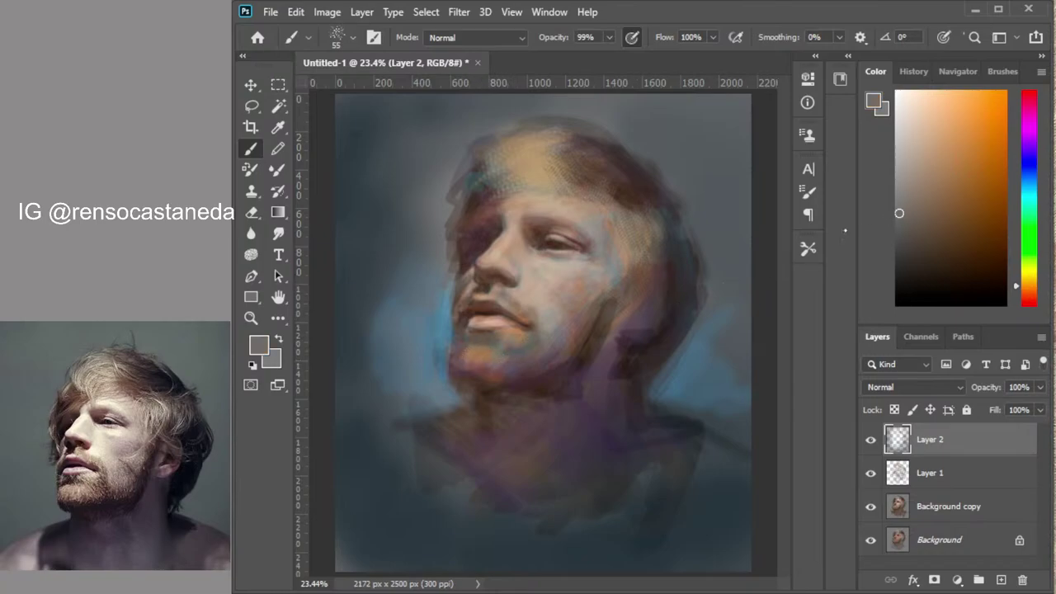
{"action": "left_click", "coordinate": [896, 181]}
{"action": "left_click", "coordinate": [497, 376], "text": "ctrl"}
{"action": "left_click", "coordinate": [500, 378], "text": "ctrl"}
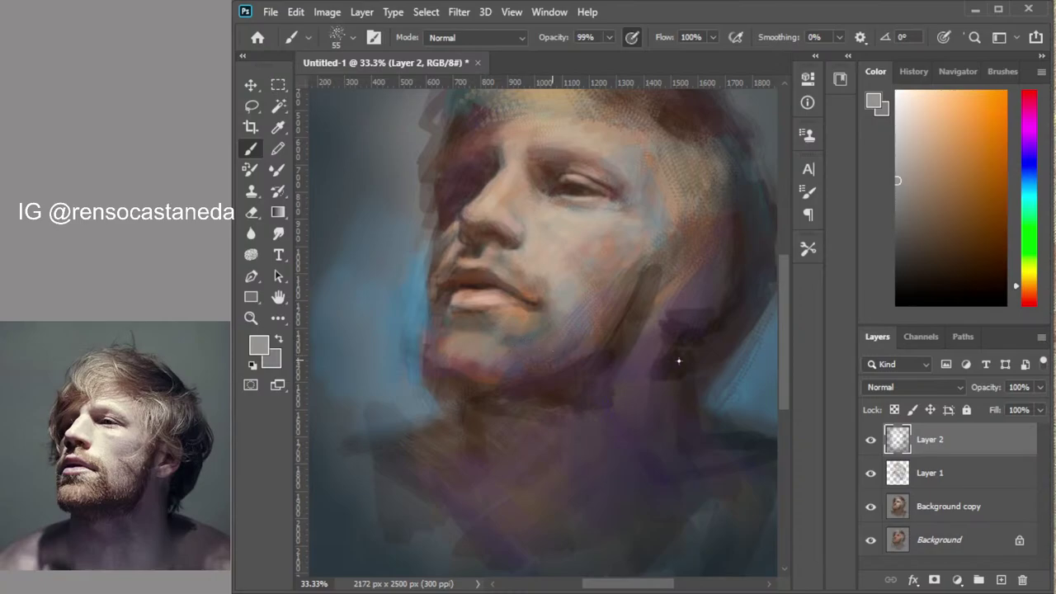
{"action": "left_click", "coordinate": [897, 152]}
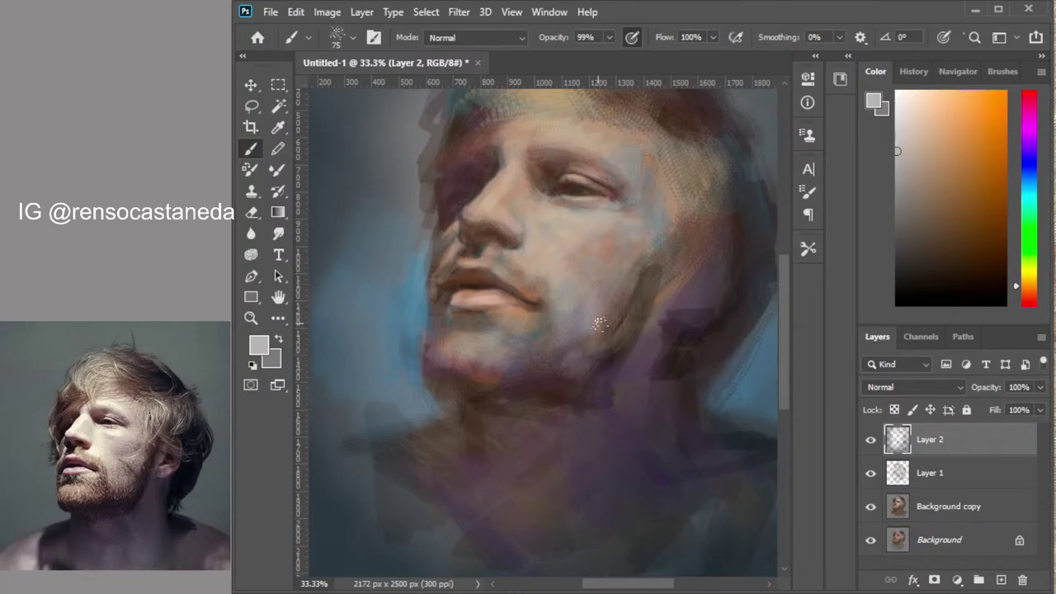
Sample the dark brown below the chin, shift it to a deep dark red and shade the underside of the jaw
{"action": "left_click", "coordinate": [566, 388], "text": "alt"}
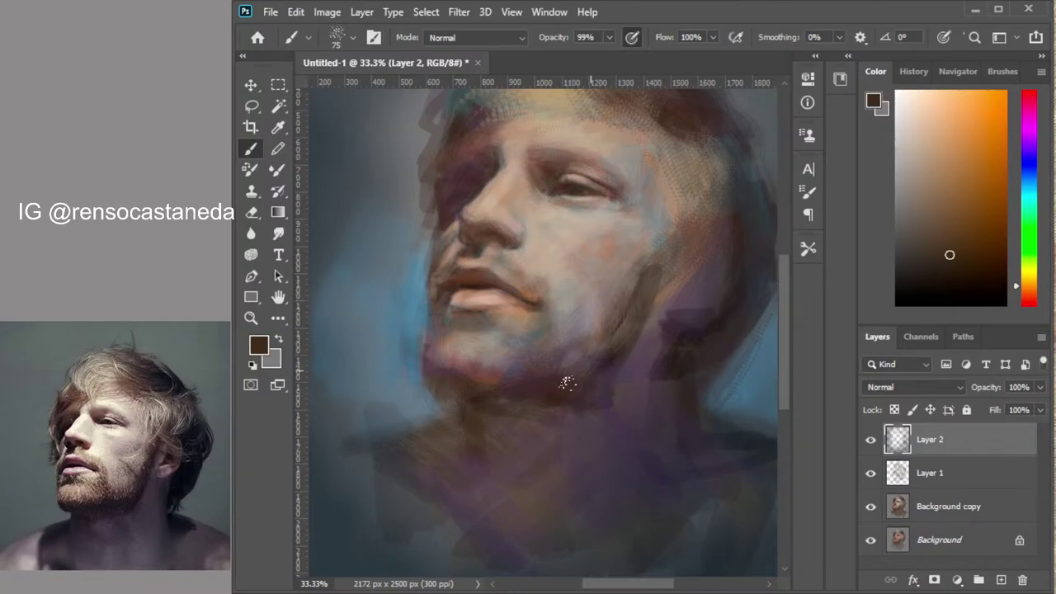
{"action": "left_click", "coordinate": [952, 260]}
{"action": "mouse_move", "coordinate": [951, 260]}
{"action": "left_mouse_down"}
{"action": "mouse_move", "coordinate": [958, 247]}
{"action": "mouse_move", "coordinate": [997, 242]}
{"action": "left_mouse_up"}
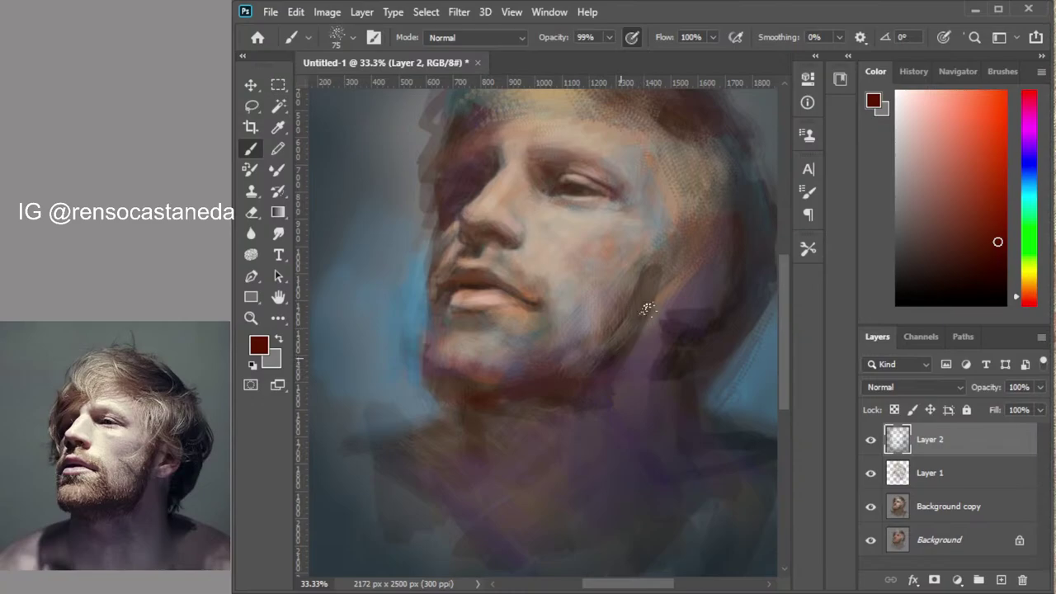
Brush light grey strokes along the side of the neck and tone the lower cheek with dark grey
{"action": "left_click", "coordinate": [897, 175]}
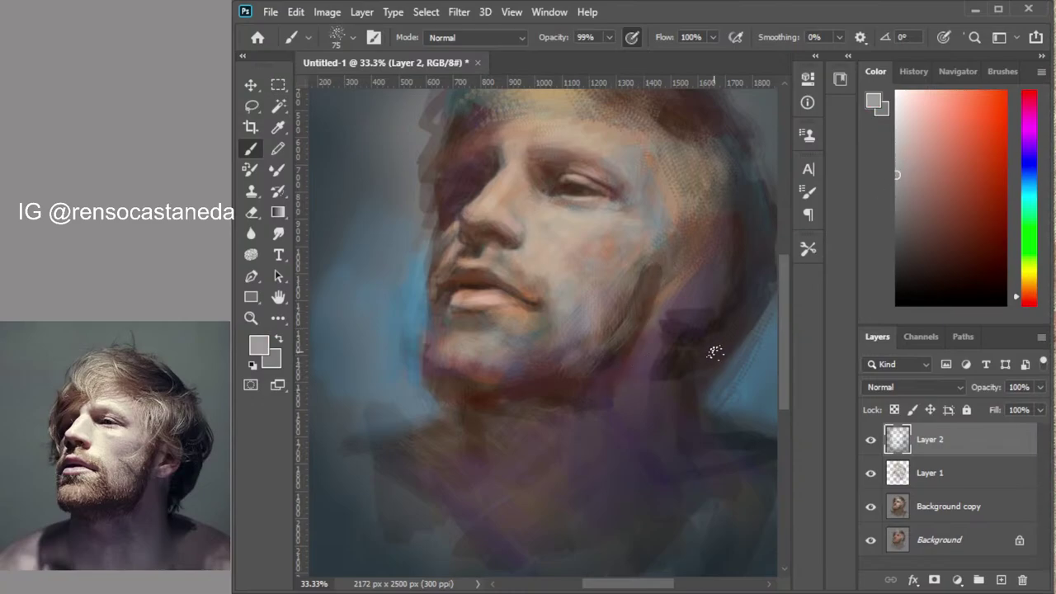
{"action": "mouse_move", "coordinate": [640, 376]}
{"action": "left_mouse_down"}
{"action": "mouse_move", "coordinate": [619, 422]}
{"action": "mouse_move", "coordinate": [653, 368]}
{"action": "mouse_move", "coordinate": [649, 393]}
{"action": "mouse_move", "coordinate": [578, 428]}
{"action": "mouse_move", "coordinate": [613, 437]}
{"action": "mouse_move", "coordinate": [664, 423]}
{"action": "mouse_move", "coordinate": [629, 471]}
{"action": "left_mouse_up"}
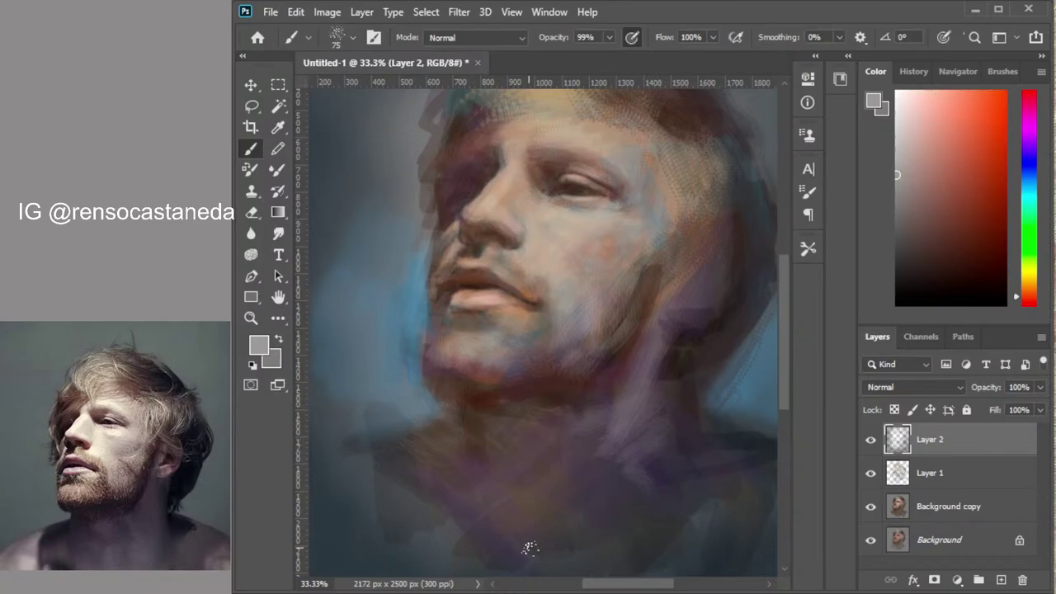
{"action": "left_click", "coordinate": [897, 235]}
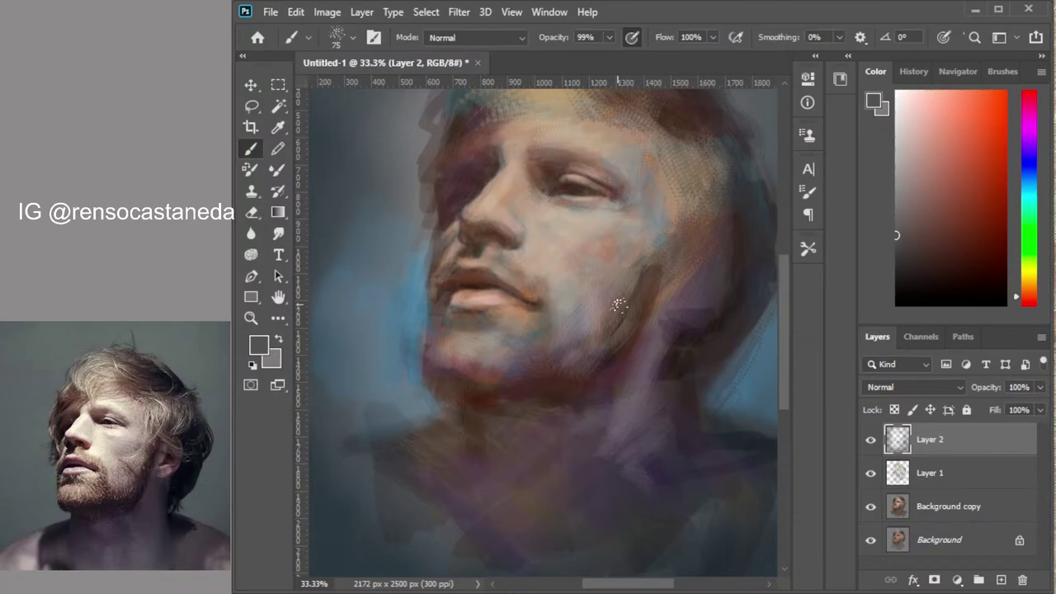
{"action": "left_click_drag", "start_coordinate": [622, 268], "coordinate": [593, 283]}
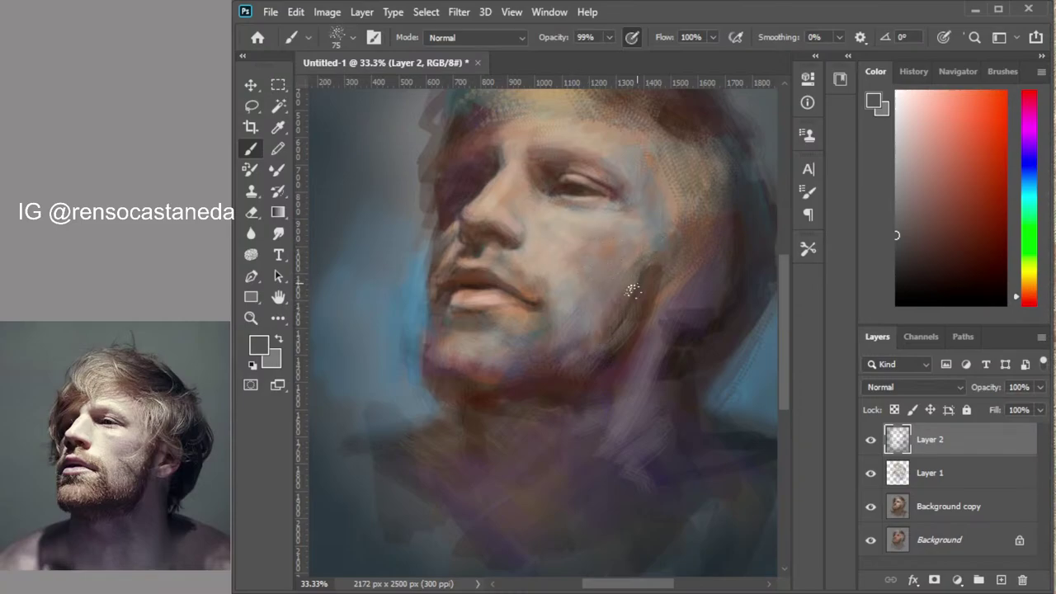
Choose a near-black brown and deepen the sideburn, jaw edge and side of the neck with the bristle brush at size 75
{"action": "left_click", "coordinate": [921, 268]}
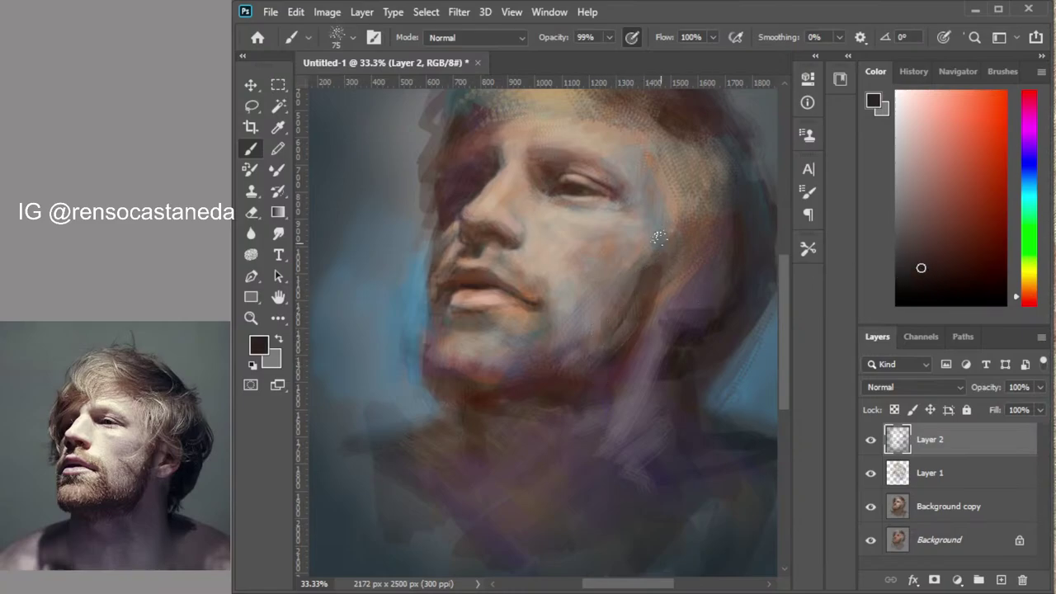
{"action": "mouse_move", "coordinate": [681, 225]}
{"action": "left_mouse_down"}
{"action": "mouse_move", "coordinate": [668, 243]}
{"action": "mouse_move", "coordinate": [678, 235]}
{"action": "left_mouse_up"}
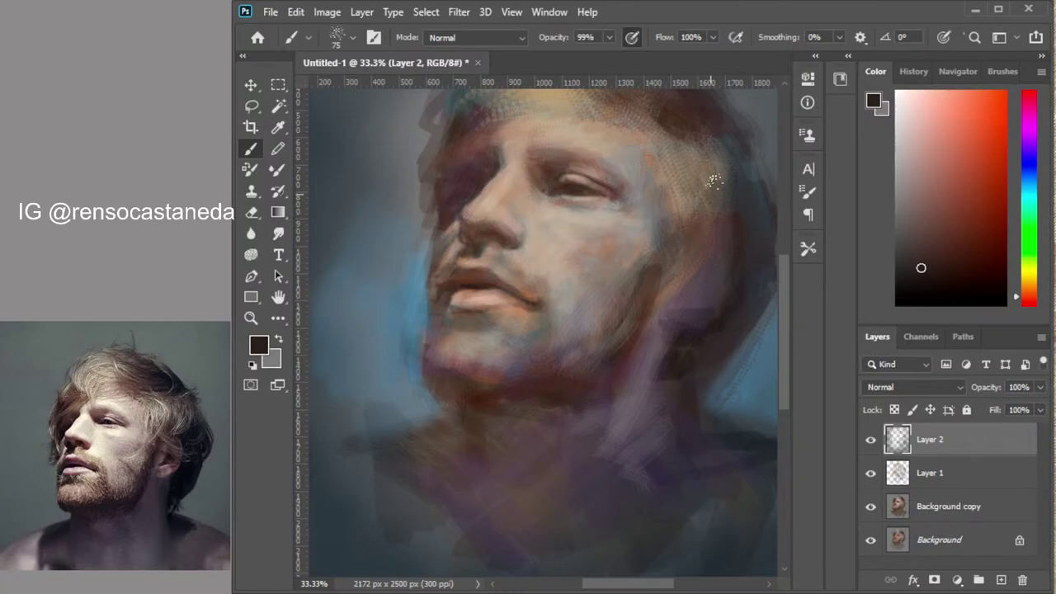
{"action": "left_click_drag", "start_coordinate": [660, 355], "coordinate": [625, 413]}
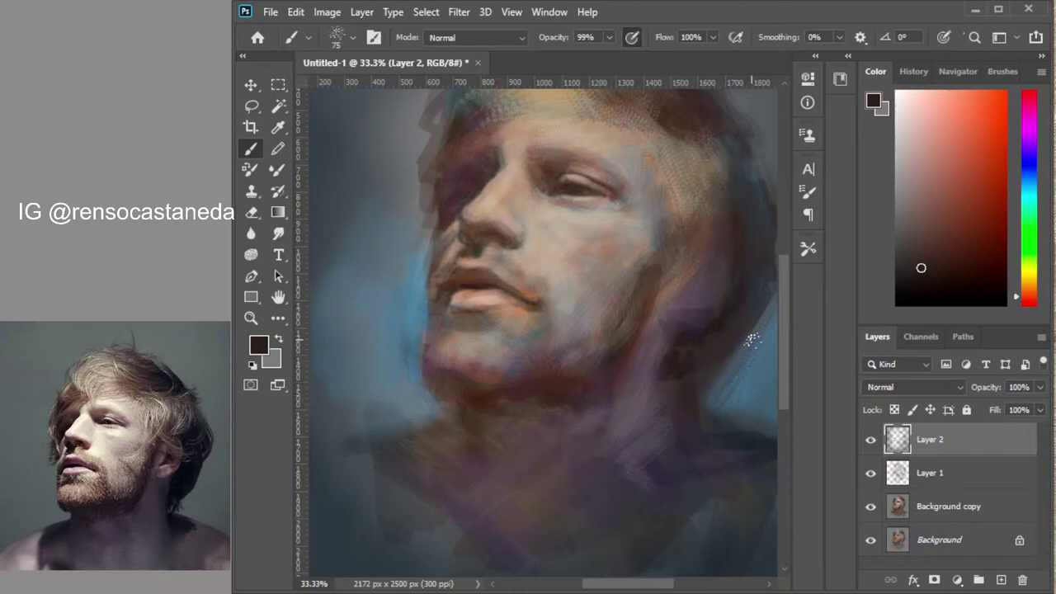
Switch to a textured flat brush angled at 14° and shape the ear with muted pinkish browns
{"action": "left_click", "coordinate": [787, 441]}
{"action": "left_click", "coordinate": [913, 213]}
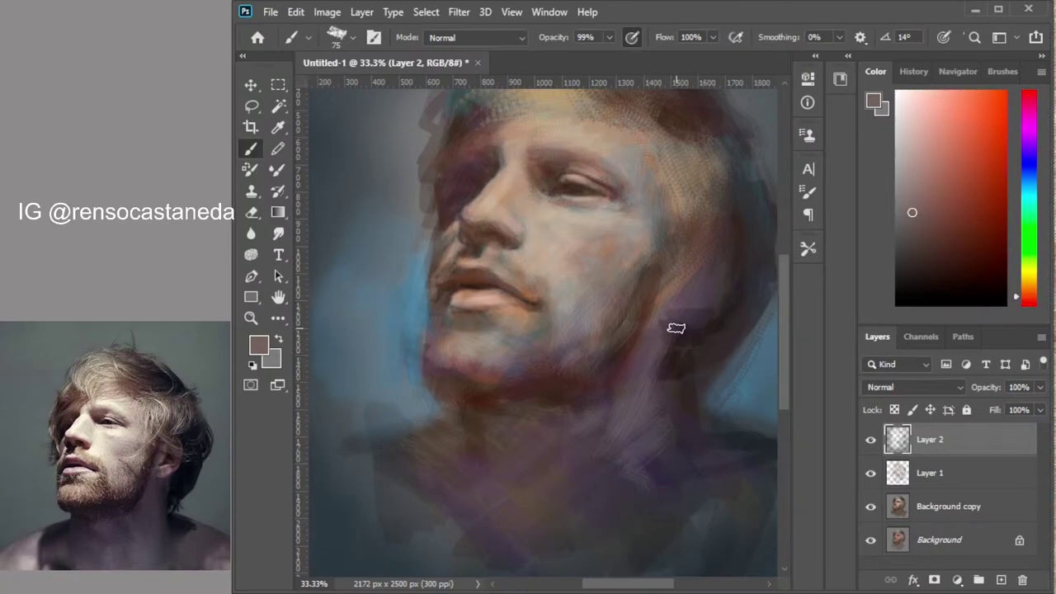
{"action": "left_click", "coordinate": [914, 184]}
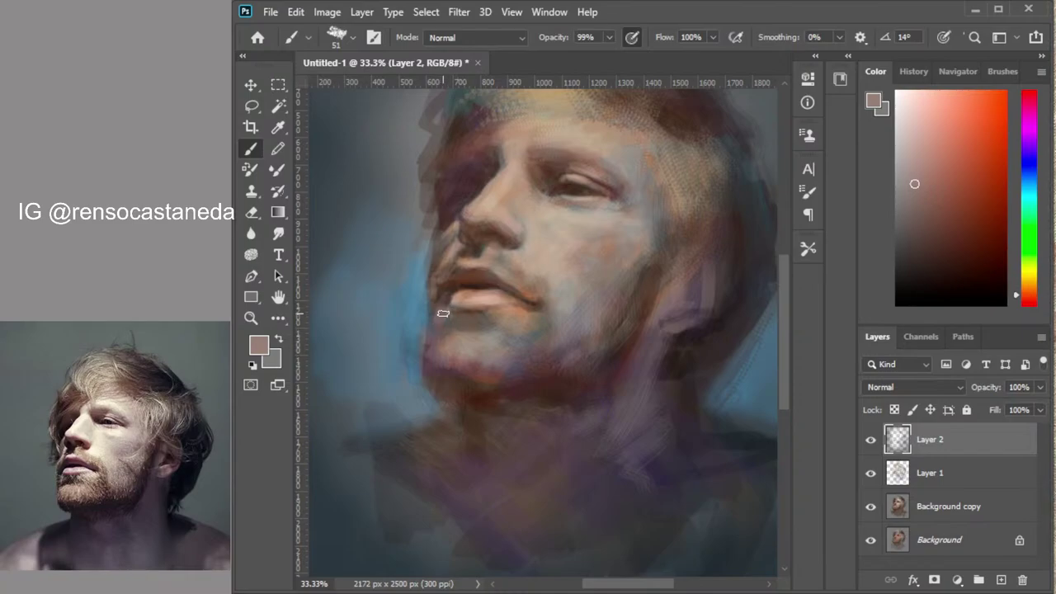
Choose a dark brown and paint loose hair strokes along the shadowed edge of the face, with the textured brush between sizes 51 and 34
{"action": "left_click", "coordinate": [614, 292], "text": "alt"}
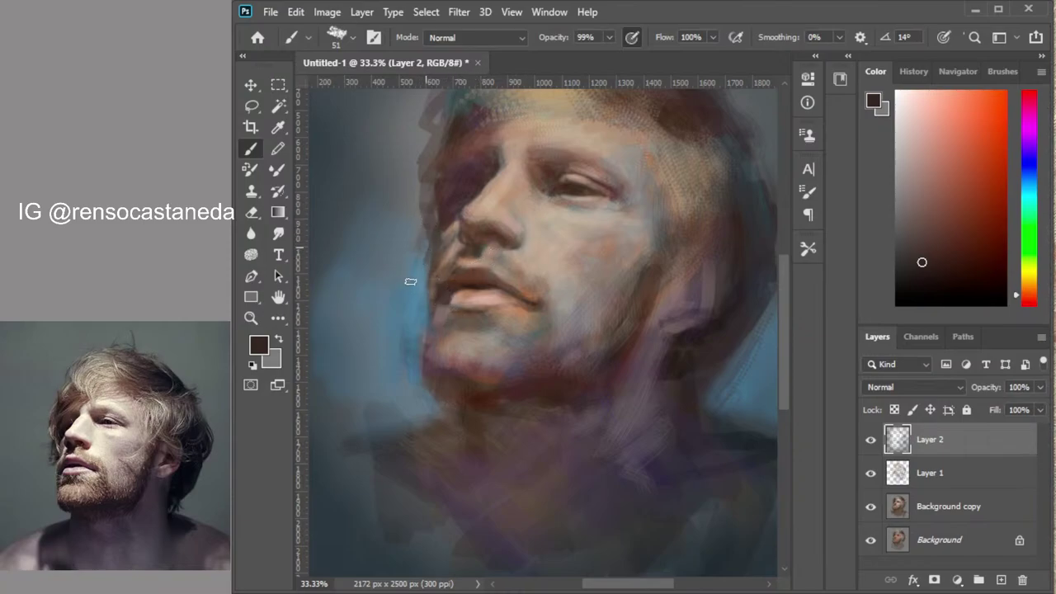
{"action": "left_click_drag", "start_coordinate": [424, 262], "coordinate": [399, 281]}
{"action": "left_click_drag", "start_coordinate": [428, 188], "coordinate": [416, 232]}
{"action": "left_click_drag", "start_coordinate": [424, 142], "coordinate": [406, 198]}
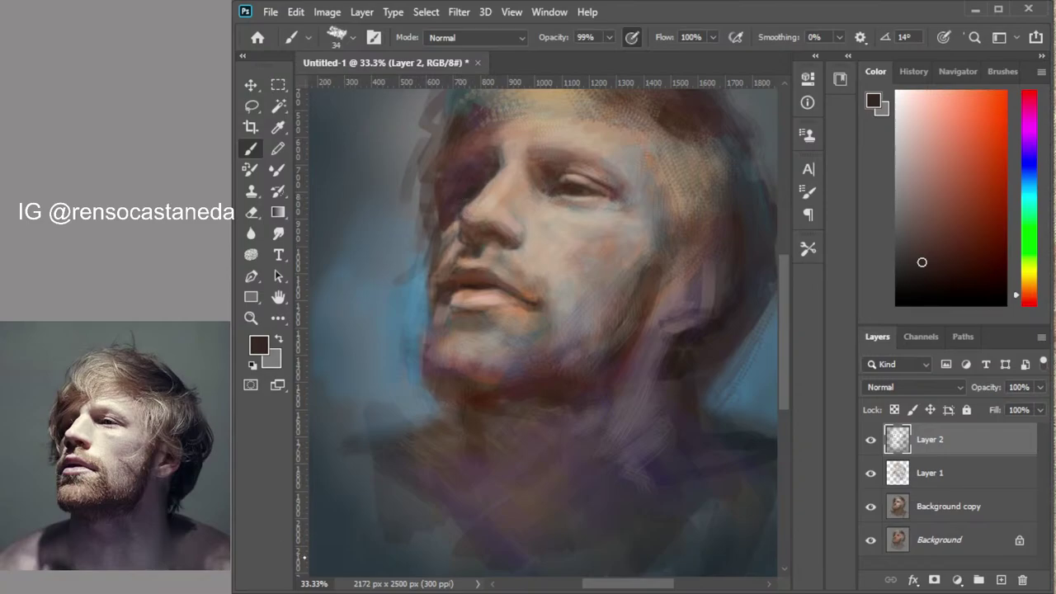
Choose black and darken the background around the portrait with a soft round brush, enlarging it from 190 to 464
{"action": "left_click", "coordinate": [547, 356], "text": "alt"}
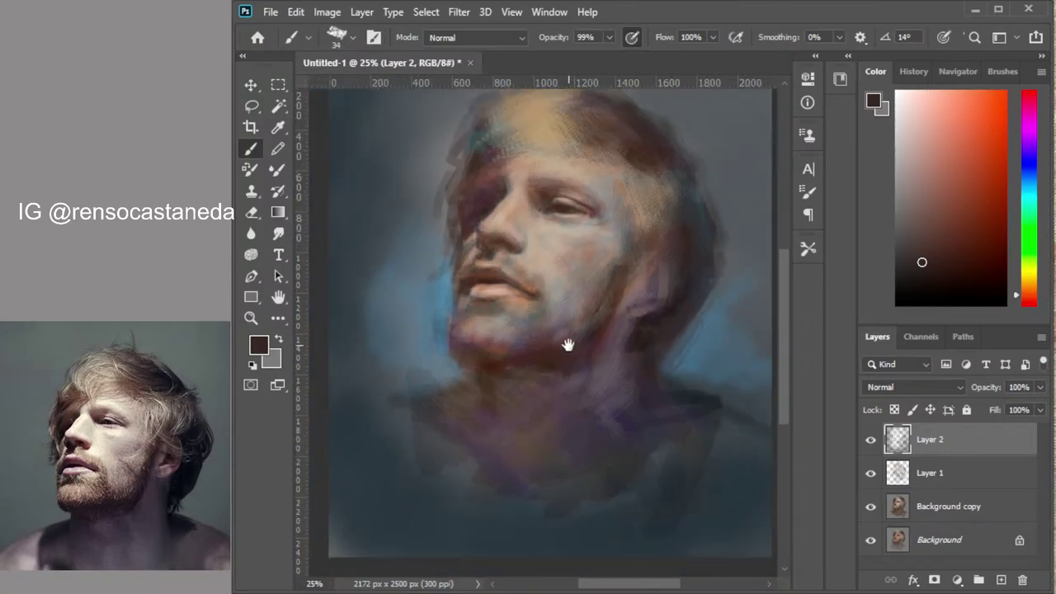
{"action": "mouse_move", "coordinate": [567, 345]}
{"action": "left_mouse_down"}
{"action": "mouse_move", "coordinate": [563, 441]}
{"action": "mouse_move", "coordinate": [570, 405]}
{"action": "left_mouse_up"}
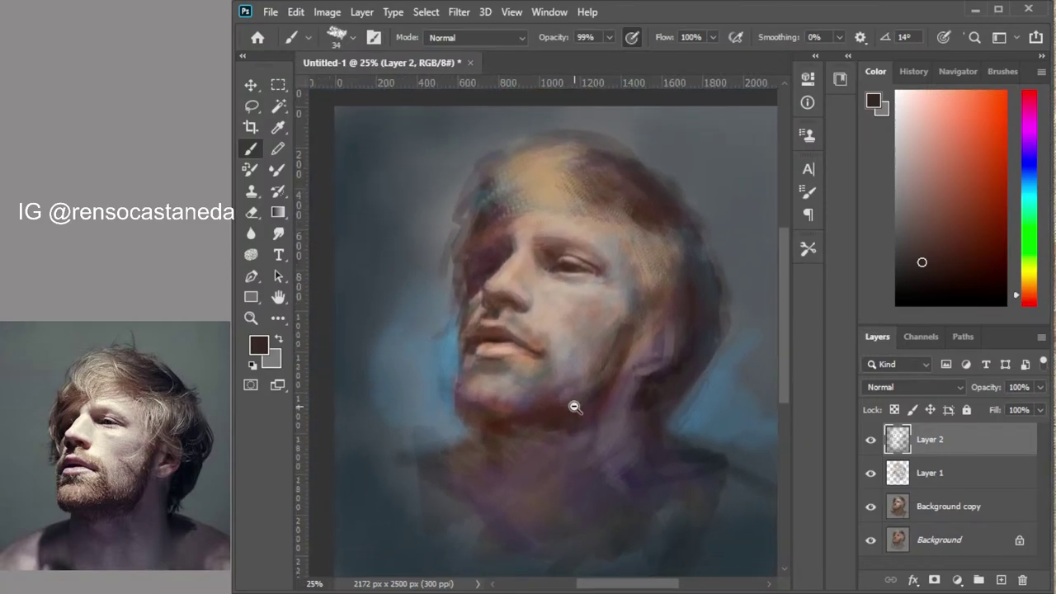
{"action": "key", "text": "ctrl+minus"}
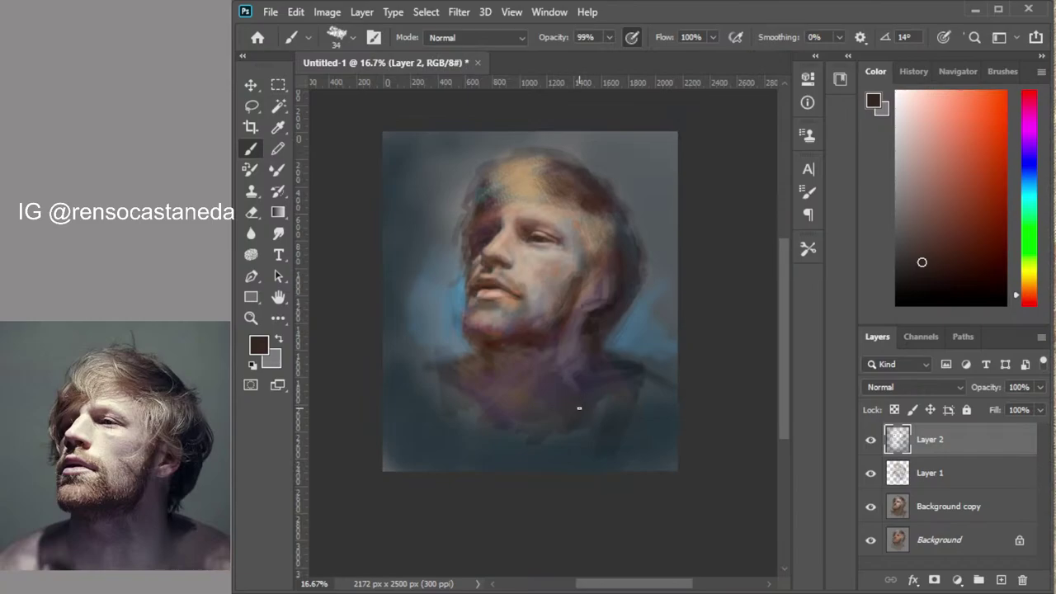
{"action": "key", "text": "ctrl+0"}
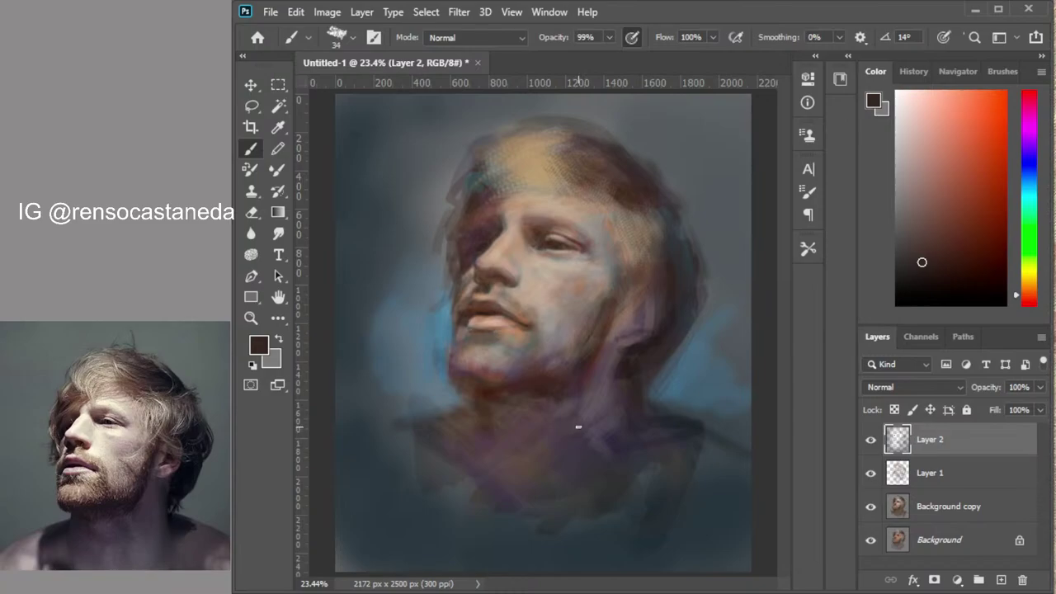
{"action": "left_click", "coordinate": [932, 293]}
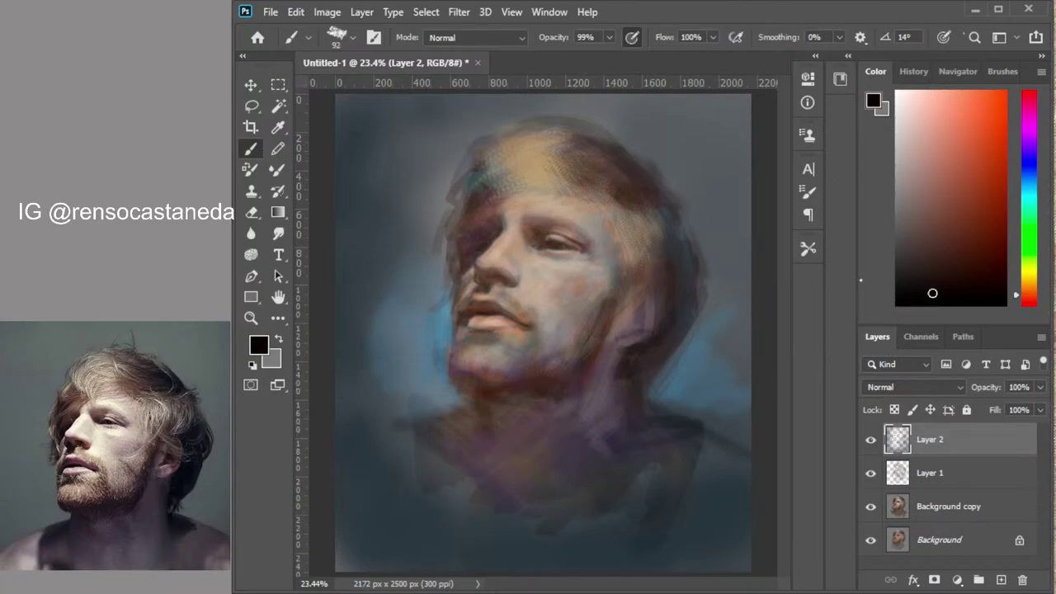
{"action": "left_click", "coordinate": [871, 439]}
{"action": "left_click", "coordinate": [871, 440]}
{"action": "left_click", "coordinate": [777, 479]}
{"action": "left_click", "coordinate": [801, 366]}
{"action": "left_click_drag", "start_coordinate": [732, 134], "coordinate": [739, 313]}
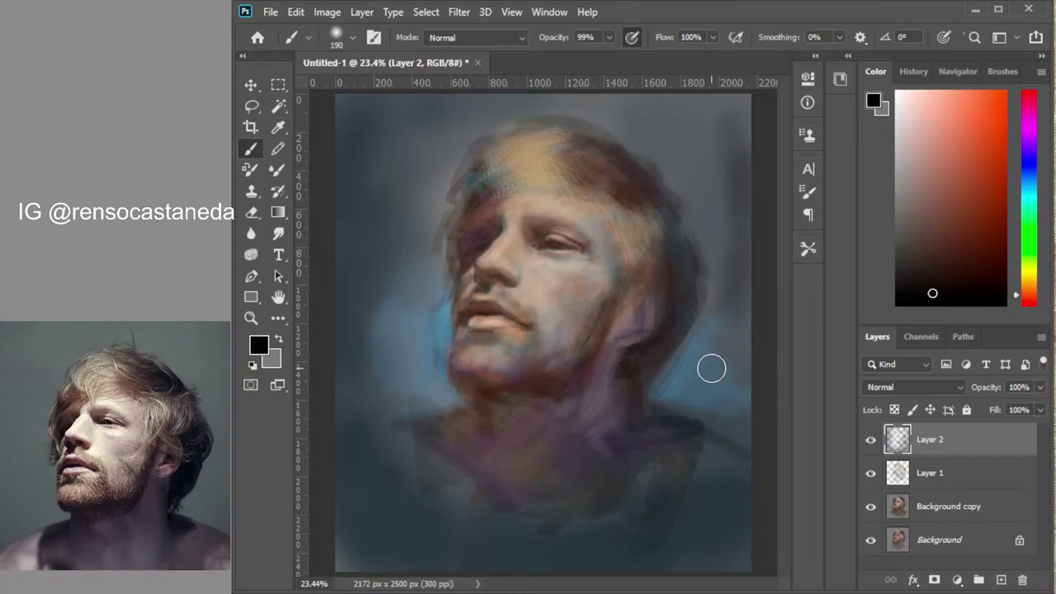
{"action": "mouse_move", "coordinate": [714, 119]}
{"action": "left_mouse_down"}
{"action": "mouse_move", "coordinate": [719, 173]}
{"action": "mouse_move", "coordinate": [679, 127]}
{"action": "mouse_move", "coordinate": [709, 105]}
{"action": "mouse_move", "coordinate": [594, 109]}
{"action": "left_mouse_up"}
{"action": "mouse_move", "coordinate": [715, 170]}
{"action": "left_mouse_down"}
{"action": "mouse_move", "coordinate": [748, 179]}
{"action": "mouse_move", "coordinate": [692, 436]}
{"action": "mouse_move", "coordinate": [667, 393]}
{"action": "mouse_move", "coordinate": [741, 470]}
{"action": "mouse_move", "coordinate": [730, 568]}
{"action": "mouse_move", "coordinate": [500, 573]}
{"action": "mouse_move", "coordinate": [706, 543]}
{"action": "mouse_move", "coordinate": [360, 512]}
{"action": "mouse_move", "coordinate": [347, 539]}
{"action": "mouse_move", "coordinate": [348, 569]}
{"action": "mouse_move", "coordinate": [603, 542]}
{"action": "left_mouse_up"}
{"action": "mouse_move", "coordinate": [326, 408]}
{"action": "left_mouse_down"}
{"action": "mouse_move", "coordinate": [353, 81]}
{"action": "mouse_move", "coordinate": [380, 77]}
{"action": "mouse_move", "coordinate": [427, 94]}
{"action": "mouse_move", "coordinate": [473, 82]}
{"action": "mouse_move", "coordinate": [516, 107]}
{"action": "left_mouse_up"}
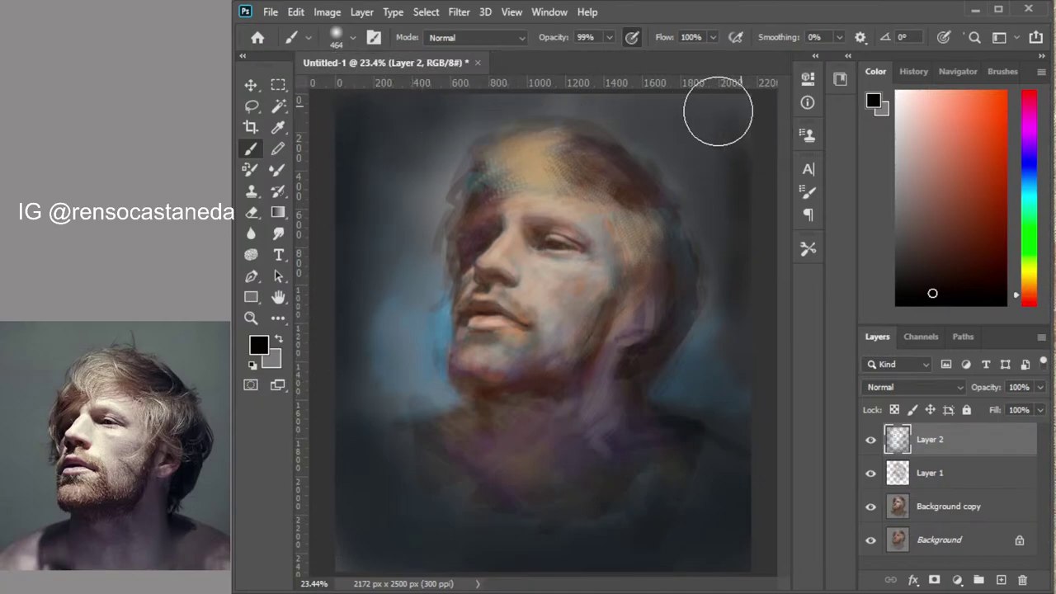
Deepen the dark vignette along the canvas edges and over the shoulders with the soft black brush at size 464
{"action": "mouse_move", "coordinate": [754, 99]}
{"action": "left_mouse_down"}
{"action": "mouse_move", "coordinate": [734, 190]}
{"action": "mouse_move", "coordinate": [729, 324]}
{"action": "left_mouse_up"}
{"action": "mouse_move", "coordinate": [765, 477]}
{"action": "left_mouse_down"}
{"action": "mouse_move", "coordinate": [726, 398]}
{"action": "mouse_move", "coordinate": [671, 528]}
{"action": "mouse_move", "coordinate": [509, 544]}
{"action": "mouse_move", "coordinate": [367, 483]}
{"action": "left_mouse_up"}
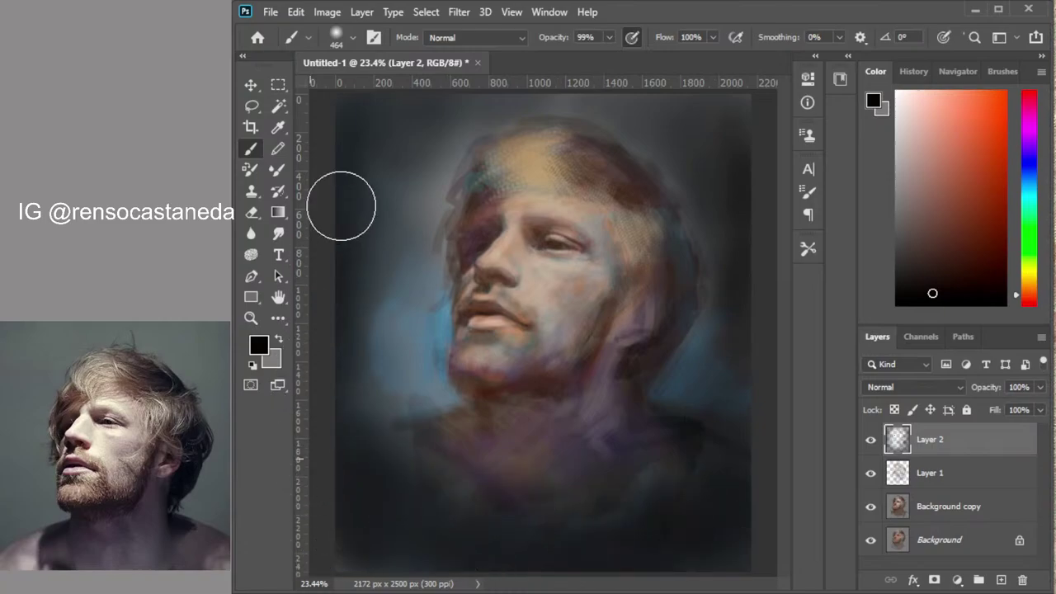
{"action": "mouse_move", "coordinate": [431, 101]}
{"action": "left_mouse_down"}
{"action": "mouse_move", "coordinate": [486, 127]}
{"action": "mouse_move", "coordinate": [609, 106]}
{"action": "left_mouse_up"}
{"action": "left_click_drag", "start_coordinate": [388, 277], "coordinate": [375, 401]}
{"action": "mouse_move", "coordinate": [738, 393]}
{"action": "left_mouse_down"}
{"action": "mouse_move", "coordinate": [756, 429]}
{"action": "mouse_move", "coordinate": [723, 546]}
{"action": "left_mouse_up"}
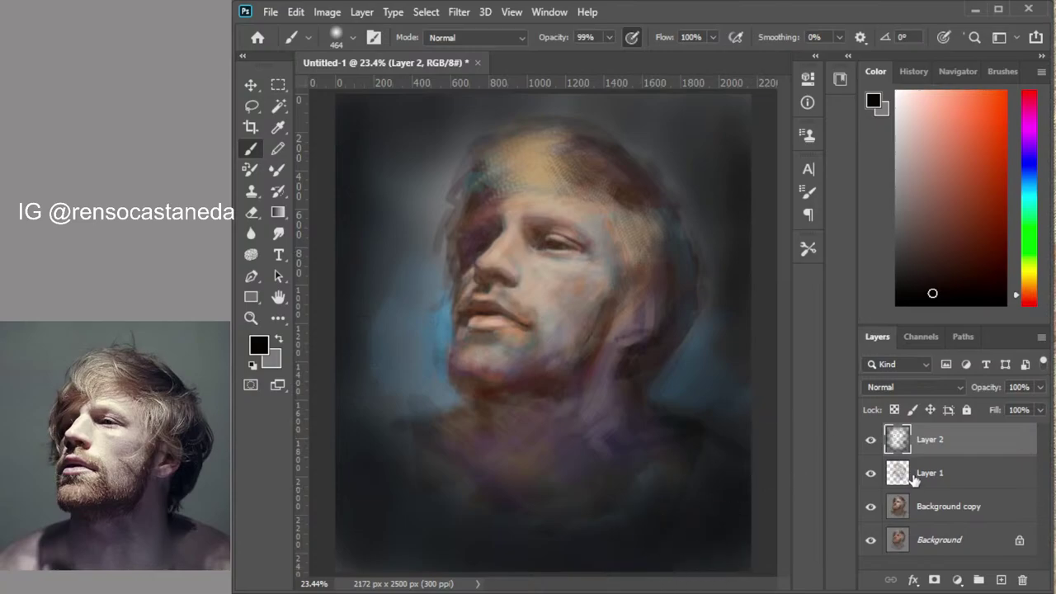
Toggle the visibility of Layer 2 repeatedly to compare the portrait with and without its paint, leaving the layer shown
{"action": "left_click", "coordinate": [871, 443]}
{"action": "left_click", "coordinate": [873, 443]}
{"action": "left_click", "coordinate": [873, 443]}
{"action": "left_click", "coordinate": [873, 443]}
{"action": "left_click", "coordinate": [873, 443]}
{"action": "left_click", "coordinate": [870, 443]}
{"action": "left_click", "coordinate": [871, 442]}
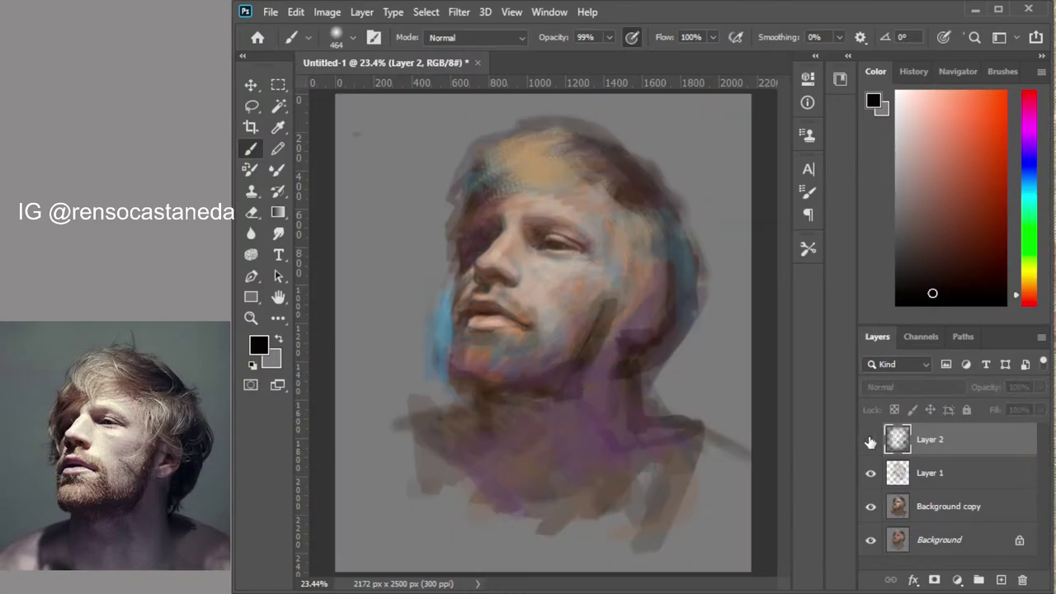
{"action": "left_click", "coordinate": [871, 443]}
{"action": "left_click", "coordinate": [871, 443]}
{"action": "left_click", "coordinate": [871, 442]}
{"action": "left_click", "coordinate": [870, 442]}
{"action": "left_click", "coordinate": [870, 442]}
{"action": "left_click", "coordinate": [870, 443]}
{"action": "left_click", "coordinate": [870, 443]}
{"action": "left_click", "coordinate": [870, 443]}
{"action": "left_click", "coordinate": [871, 443]}
{"action": "left_click", "coordinate": [870, 443]}
{"action": "left_click", "coordinate": [872, 442]}
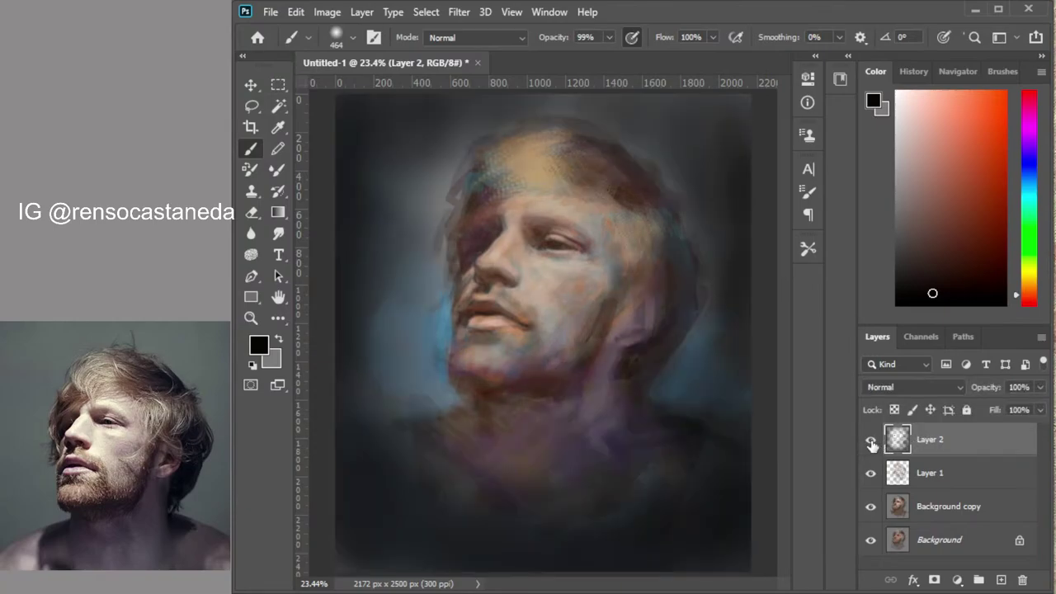
Compare the portrait with and without the dark vignette paint, leaving its layer shown
{"action": "left_click", "coordinate": [872, 444]}
{"action": "left_click", "coordinate": [870, 446]}
{"action": "left_click", "coordinate": [871, 445]}
{"action": "left_click", "coordinate": [871, 445]}
Rename the vignette layer to "background" and add a new empty layer above it
{"action": "double_click", "coordinate": [931, 442]}
{"action": "type", "text": "background"}
{"action": "key", "text": "Return"}
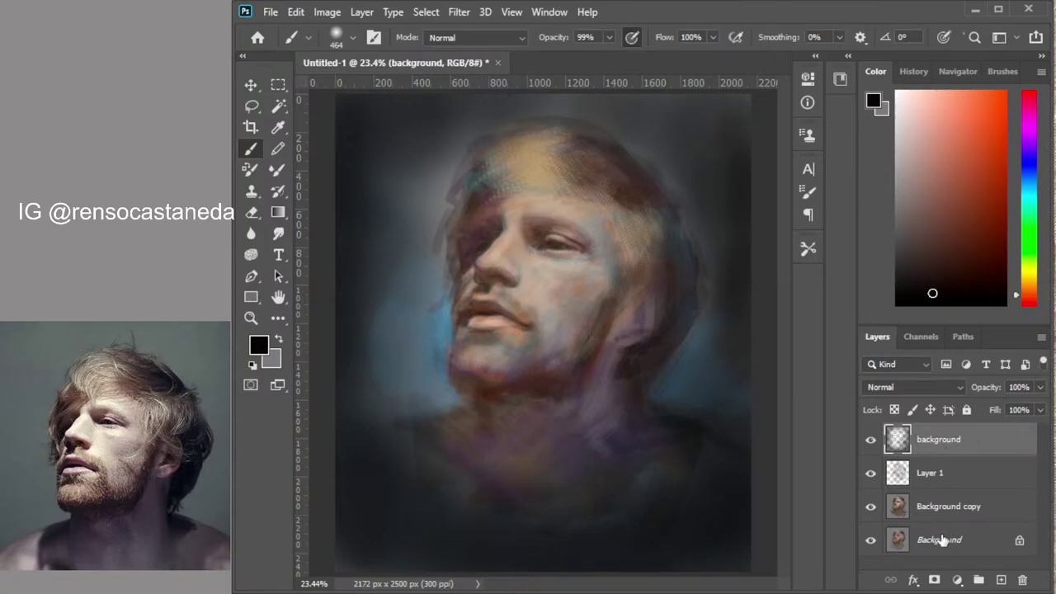
{"action": "left_click", "coordinate": [1001, 580]}
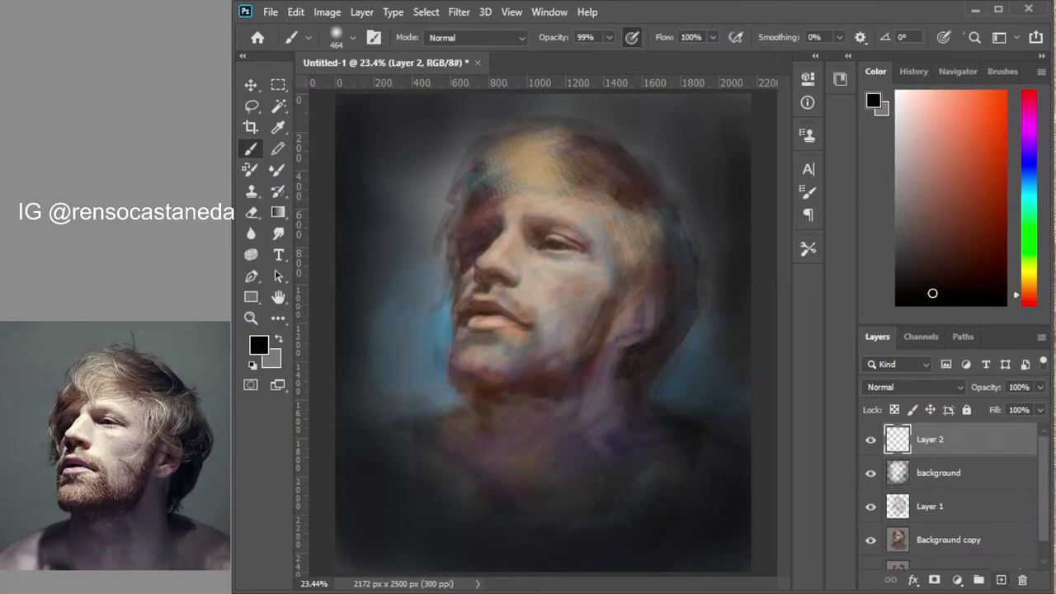
Toggle the visibility of Layer 1 to check what it contributes to the portrait, leaving it shown
{"action": "left_click", "coordinate": [957, 505]}
{"action": "left_click", "coordinate": [870, 507]}
{"action": "left_click", "coordinate": [871, 507]}
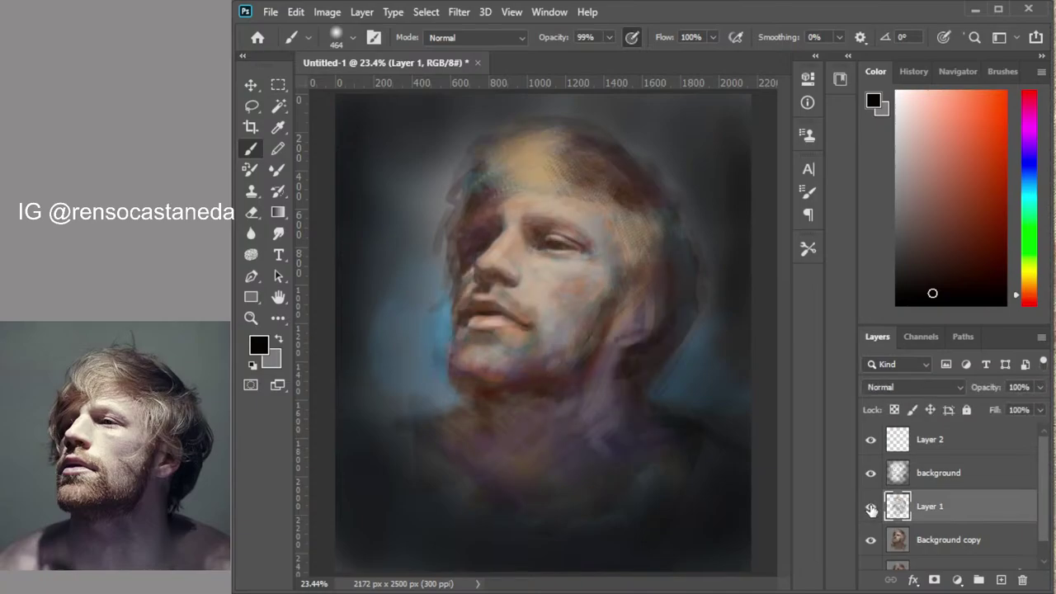
{"action": "left_click", "coordinate": [871, 508]}
{"action": "left_click", "coordinate": [871, 507]}
On Layer 2, paint light tan hair strokes over the crown and side of the head with the textured brush at size 99
{"action": "left_click", "coordinate": [956, 447]}
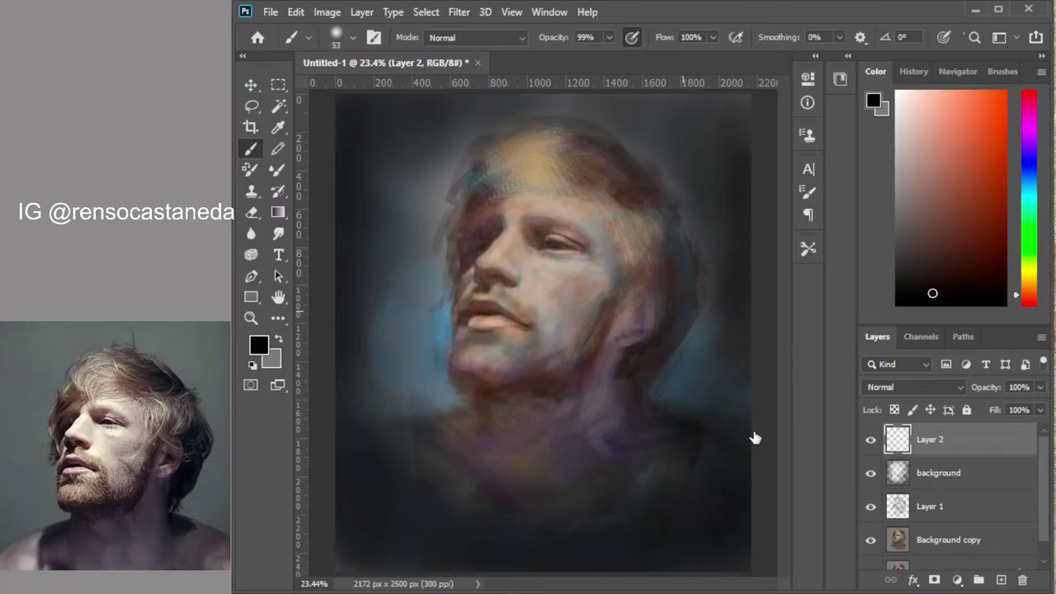
{"action": "key", "text": "."}
{"action": "key", "text": "."}
{"action": "left_click", "coordinate": [1028, 280]}
{"action": "left_click", "coordinate": [928, 152]}
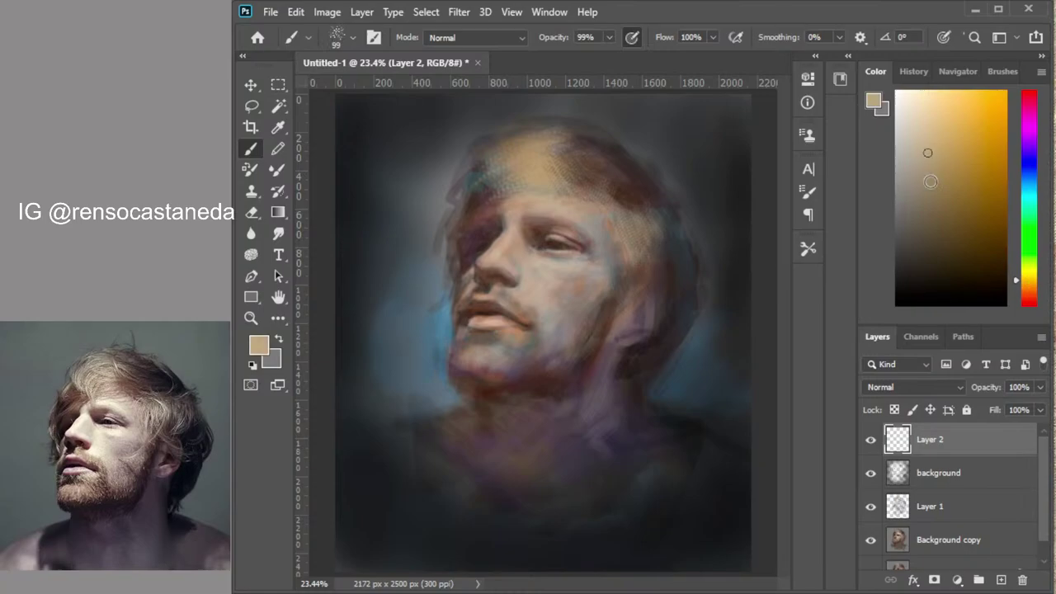
{"action": "mouse_move", "coordinate": [516, 149]}
{"action": "left_mouse_down"}
{"action": "mouse_move", "coordinate": [487, 176]}
{"action": "mouse_move", "coordinate": [556, 128]}
{"action": "mouse_move", "coordinate": [582, 145]}
{"action": "mouse_move", "coordinate": [528, 151]}
{"action": "mouse_move", "coordinate": [592, 170]}
{"action": "mouse_move", "coordinate": [534, 137]}
{"action": "mouse_move", "coordinate": [632, 176]}
{"action": "mouse_move", "coordinate": [572, 148]}
{"action": "mouse_move", "coordinate": [620, 171]}
{"action": "left_mouse_up"}
{"action": "left_click_drag", "start_coordinate": [479, 183], "coordinate": [459, 210]}
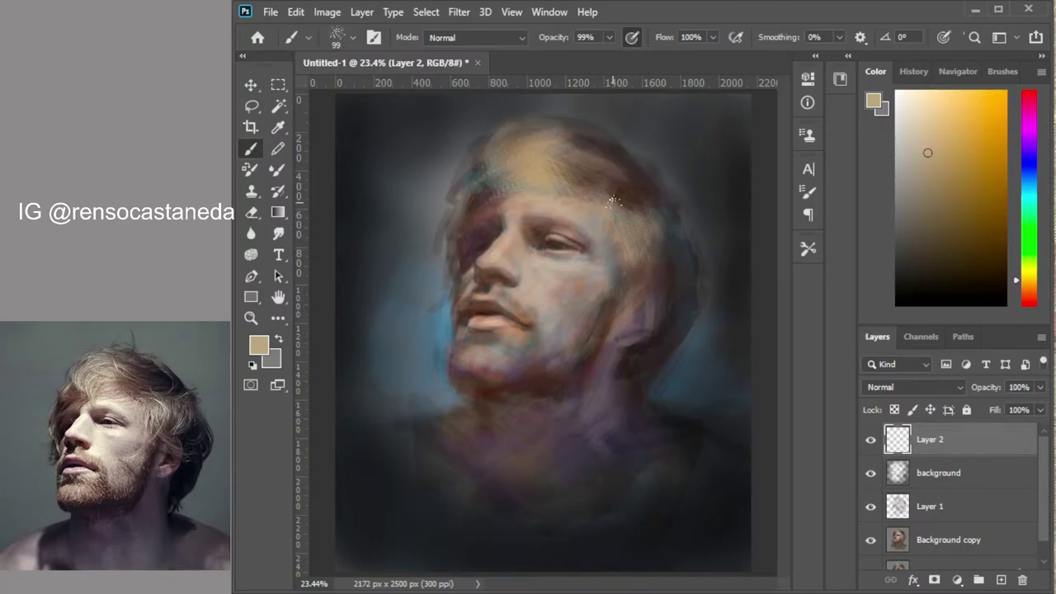
{"action": "left_click_drag", "start_coordinate": [571, 172], "coordinate": [627, 201]}
{"action": "mouse_move", "coordinate": [564, 116]}
{"action": "left_mouse_down"}
{"action": "mouse_move", "coordinate": [649, 160]}
{"action": "mouse_move", "coordinate": [621, 128]}
{"action": "mouse_move", "coordinate": [637, 190]}
{"action": "left_mouse_up"}
{"action": "mouse_move", "coordinate": [631, 138]}
{"action": "left_mouse_down"}
{"action": "mouse_move", "coordinate": [658, 209]}
{"action": "mouse_move", "coordinate": [620, 302]}
{"action": "left_mouse_up"}
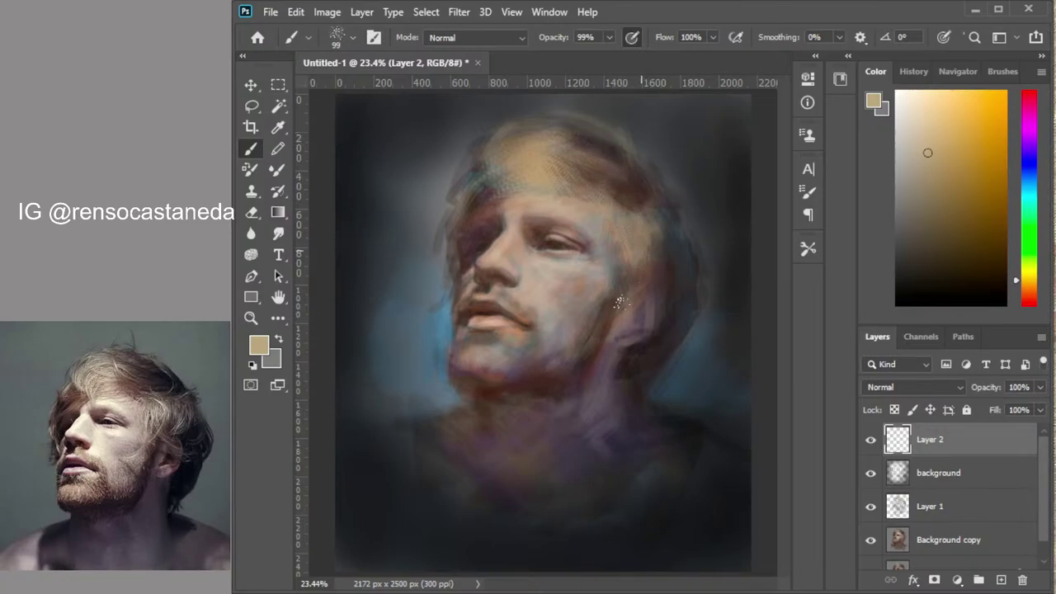
{"action": "mouse_move", "coordinate": [627, 244]}
{"action": "left_mouse_down"}
{"action": "mouse_move", "coordinate": [670, 225]}
{"action": "mouse_move", "coordinate": [636, 291]}
{"action": "mouse_move", "coordinate": [680, 226]}
{"action": "mouse_move", "coordinate": [671, 287]}
{"action": "mouse_move", "coordinate": [669, 212]}
{"action": "left_mouse_up"}
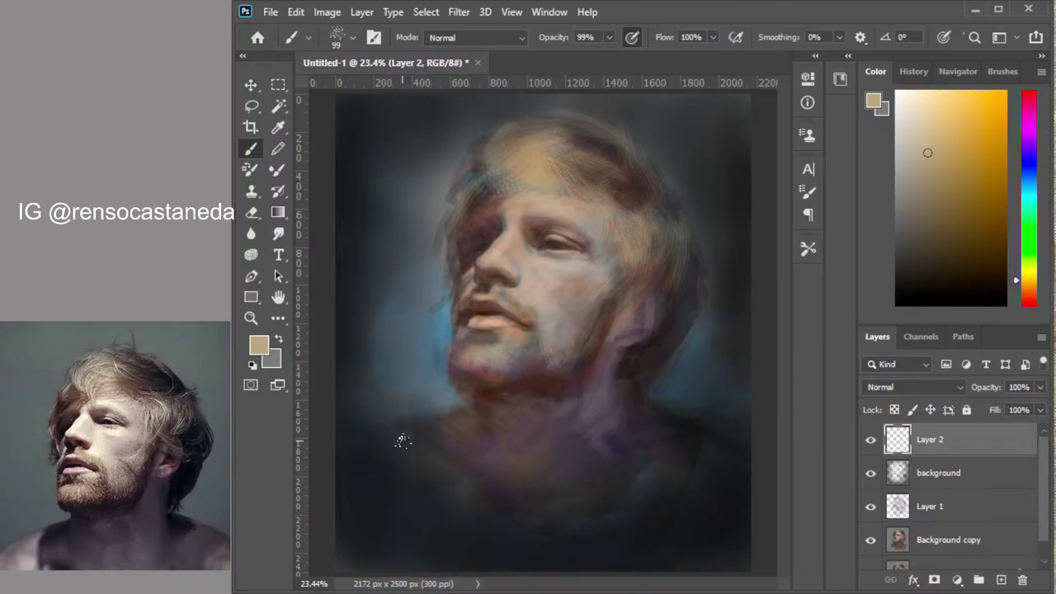
Brush faint tan highlights onto both shoulders with the textured brush at size 99
{"action": "mouse_move", "coordinate": [424, 420]}
{"action": "left_mouse_down"}
{"action": "mouse_move", "coordinate": [390, 440]}
{"action": "mouse_move", "coordinate": [418, 454]}
{"action": "mouse_move", "coordinate": [426, 431]}
{"action": "mouse_move", "coordinate": [420, 471]}
{"action": "mouse_move", "coordinate": [417, 431]}
{"action": "mouse_move", "coordinate": [386, 451]}
{"action": "mouse_move", "coordinate": [363, 448]}
{"action": "mouse_move", "coordinate": [383, 449]}
{"action": "mouse_move", "coordinate": [432, 513]}
{"action": "left_mouse_up"}
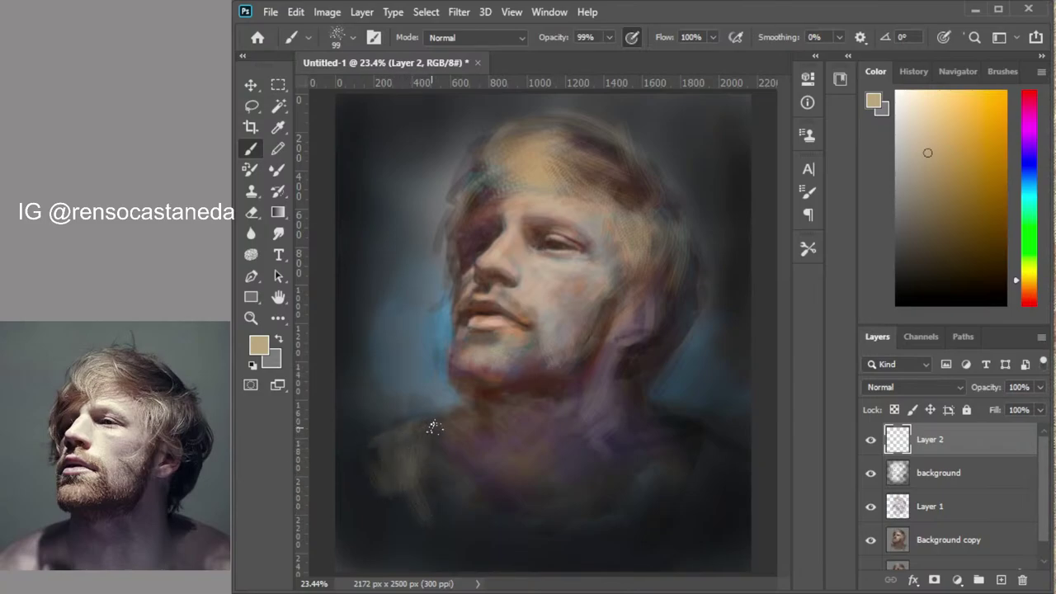
{"action": "left_click_drag", "start_coordinate": [434, 426], "coordinate": [394, 449]}
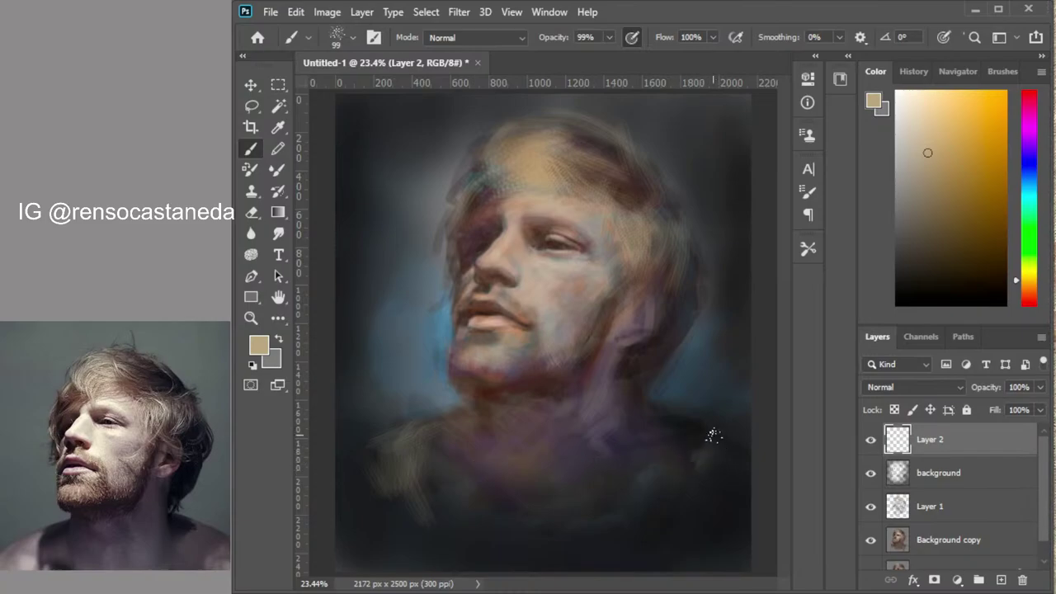
{"action": "left_click_drag", "start_coordinate": [709, 434], "coordinate": [691, 462]}
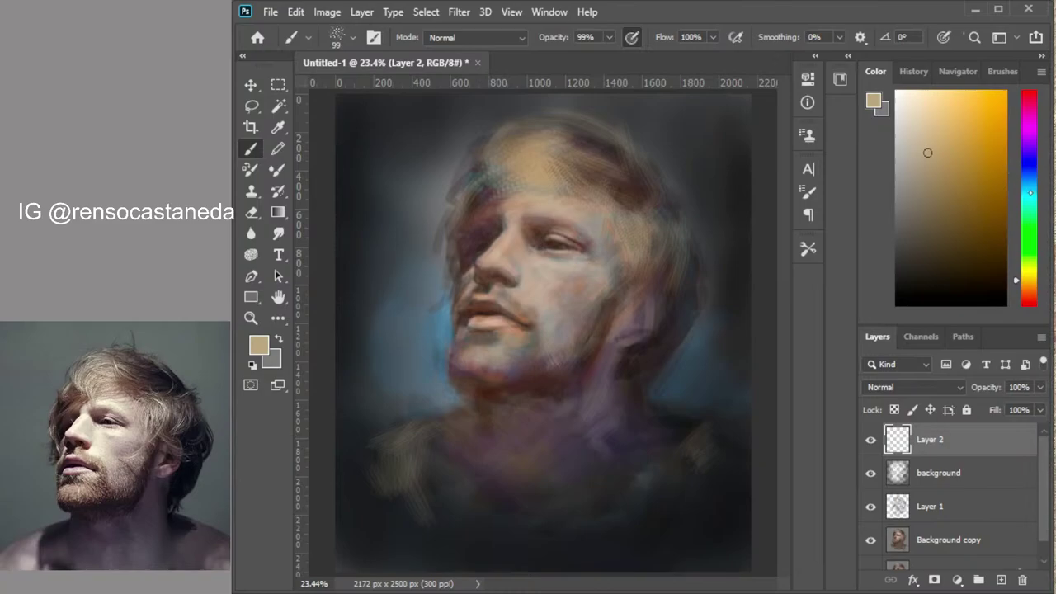
Paint muted blue background strokes on both sides of the neck with the flat brush at size 99, then compare Layer 2 on and off
{"action": "left_click", "coordinate": [1028, 195]}
{"action": "left_click", "coordinate": [1026, 176]}
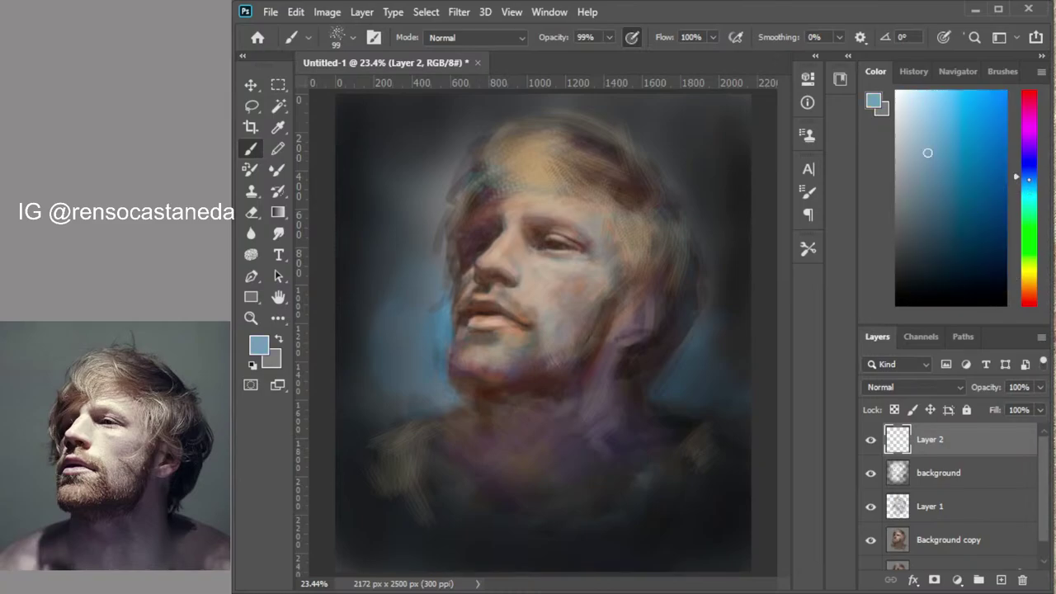
{"action": "left_click", "coordinate": [1026, 169]}
{"action": "left_click", "coordinate": [939, 189]}
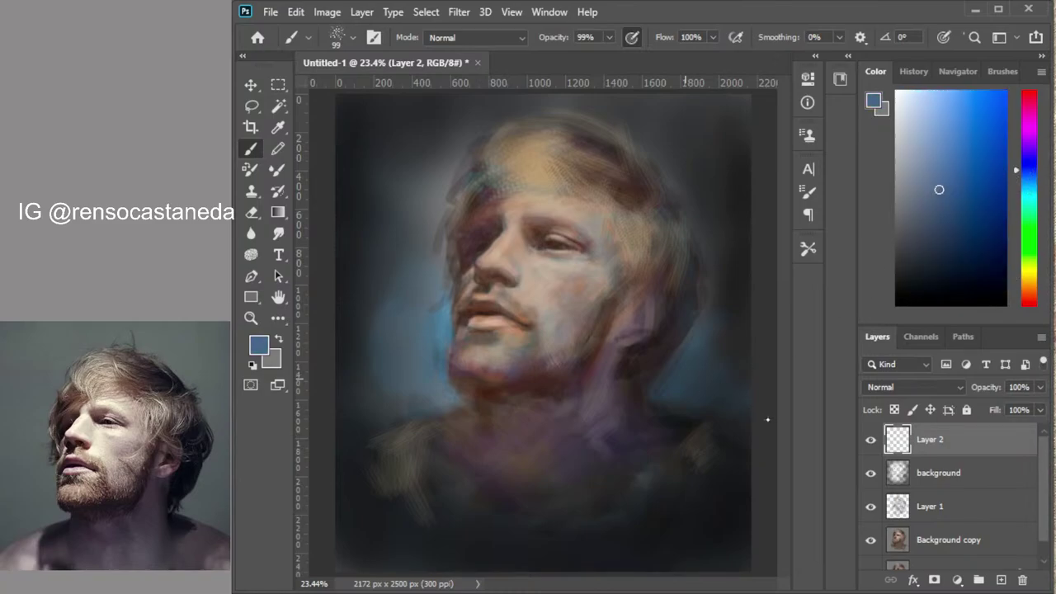
{"action": "key", "text": "period"}
{"action": "left_click_drag", "start_coordinate": [432, 377], "coordinate": [434, 403]}
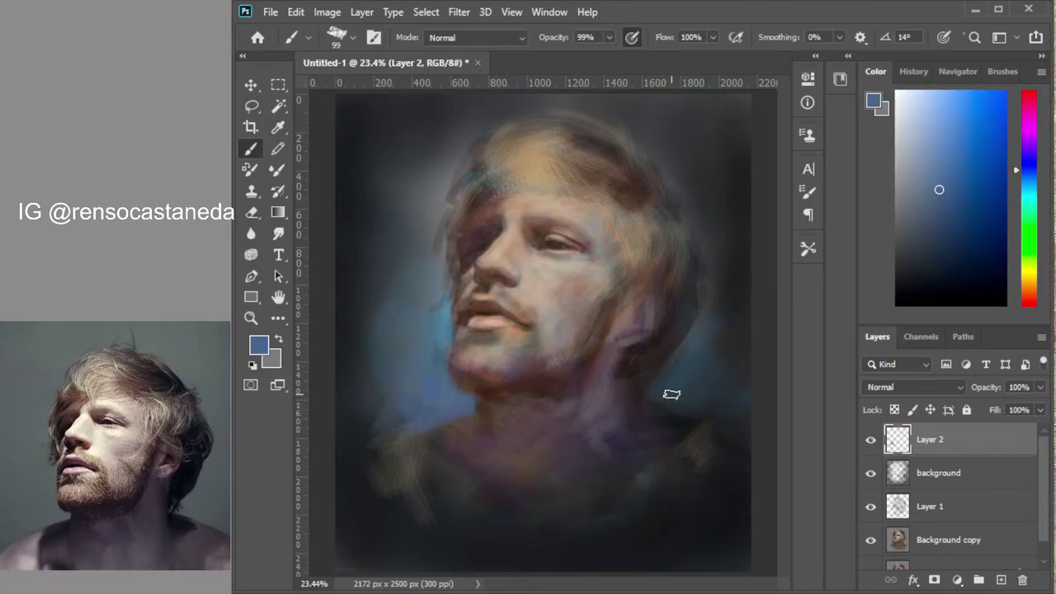
{"action": "mouse_move", "coordinate": [671, 394]}
{"action": "left_mouse_down"}
{"action": "mouse_move", "coordinate": [653, 384]}
{"action": "mouse_move", "coordinate": [689, 361]}
{"action": "left_mouse_up"}
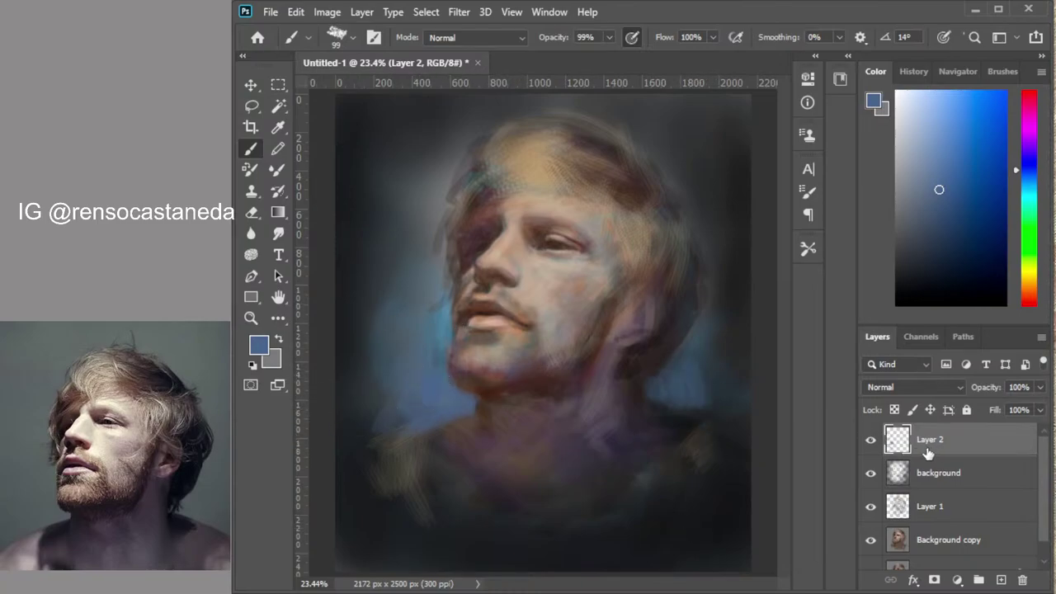
{"action": "left_click", "coordinate": [871, 442]}
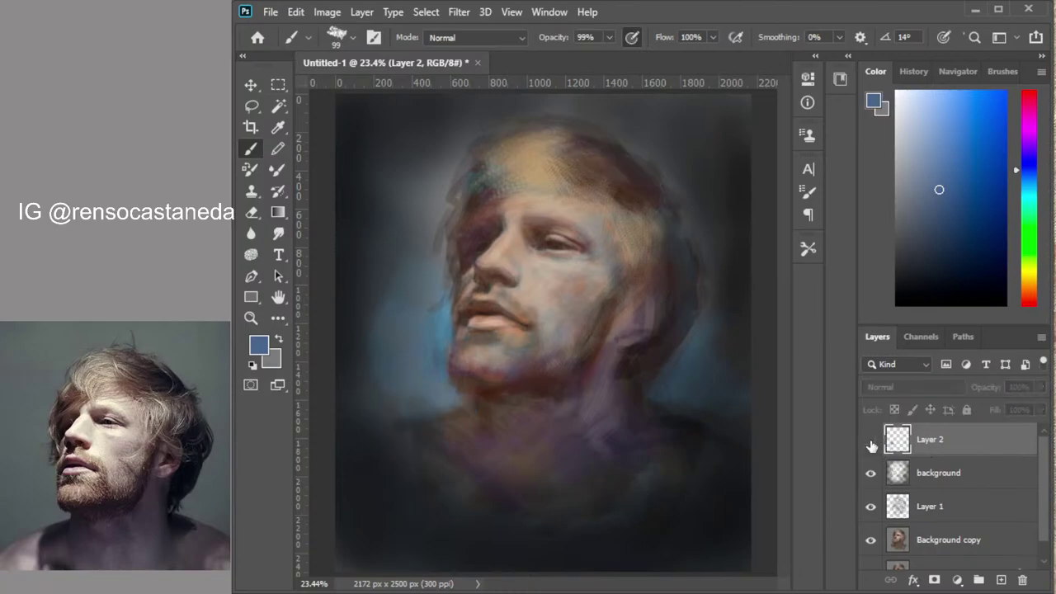
{"action": "left_click", "coordinate": [871, 442]}
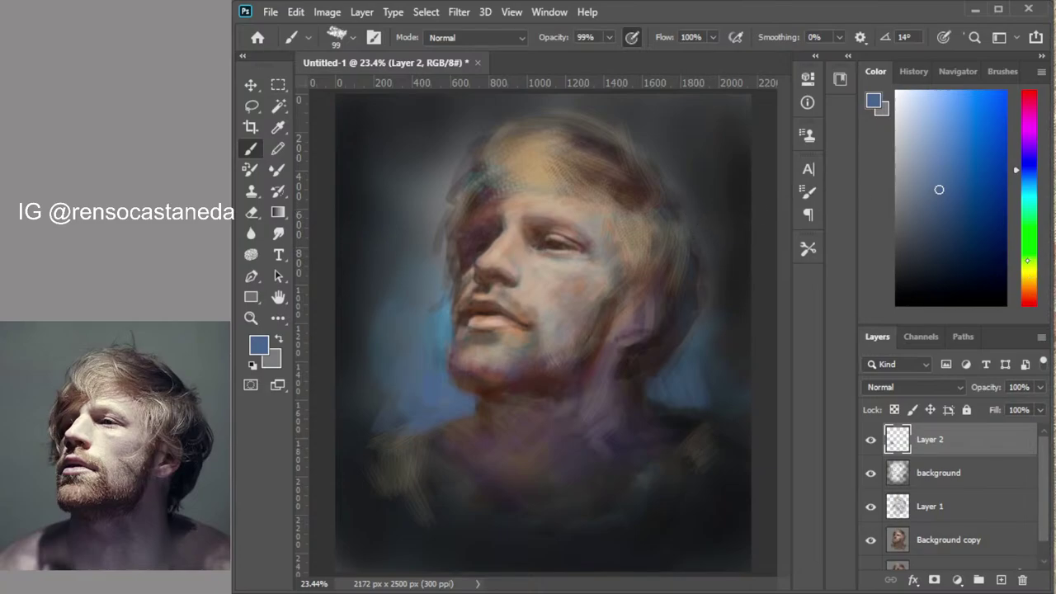
Choose a pale green and add highlights to the nose, upper lip and under-eye area with the textured brush at size 25
{"action": "left_click_drag", "start_coordinate": [1027, 261], "coordinate": [1027, 253]}
{"action": "left_click", "coordinate": [922, 106]}
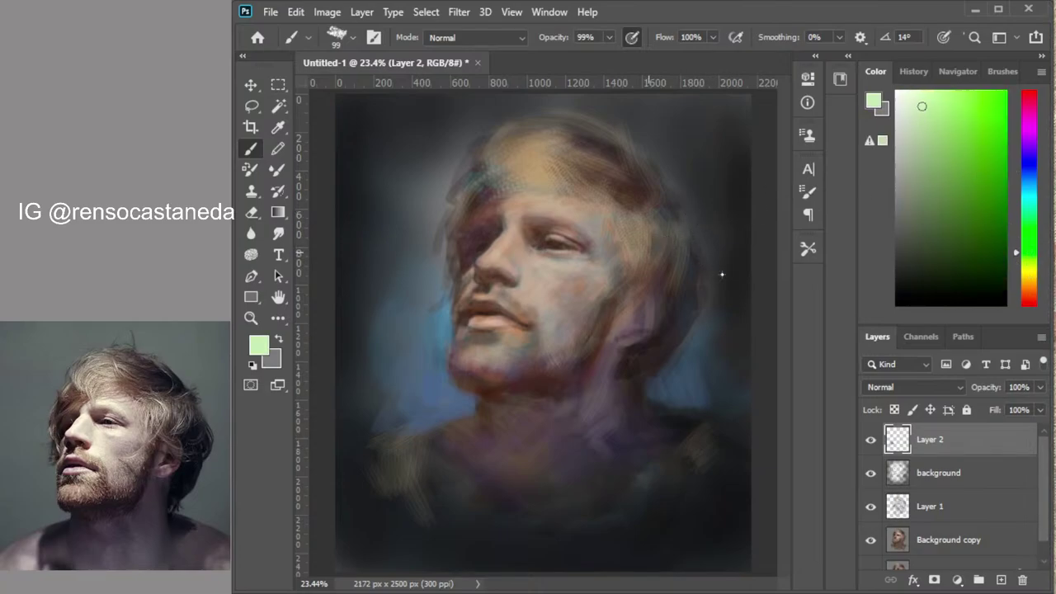
{"action": "key", "text": "."}
{"action": "key", "text": "."}
{"action": "scroll", "coordinate": [504, 291], "scroll_direction": "up", "scroll_amount": 4}
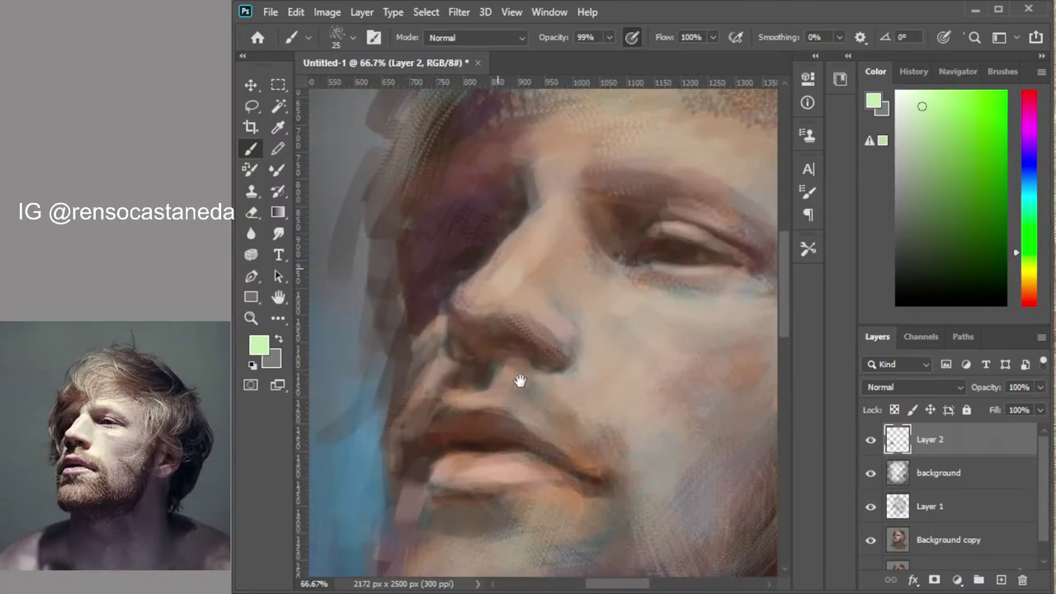
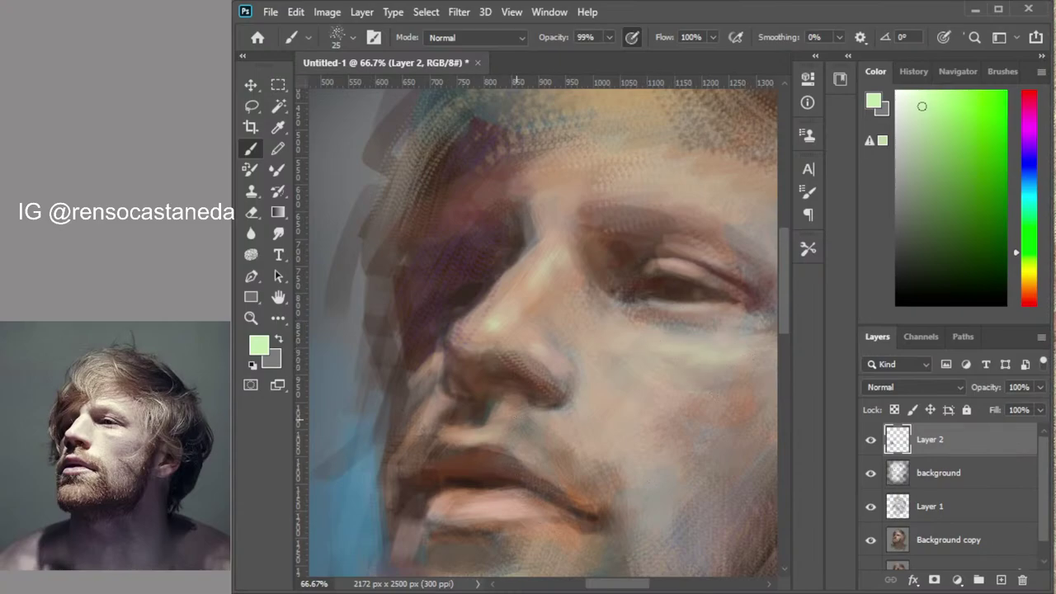
Choose pink, lighten it to a pale pink, and paint a highlight on the lower lip with the size 25 brush
{"action": "left_click", "coordinate": [1029, 297]}
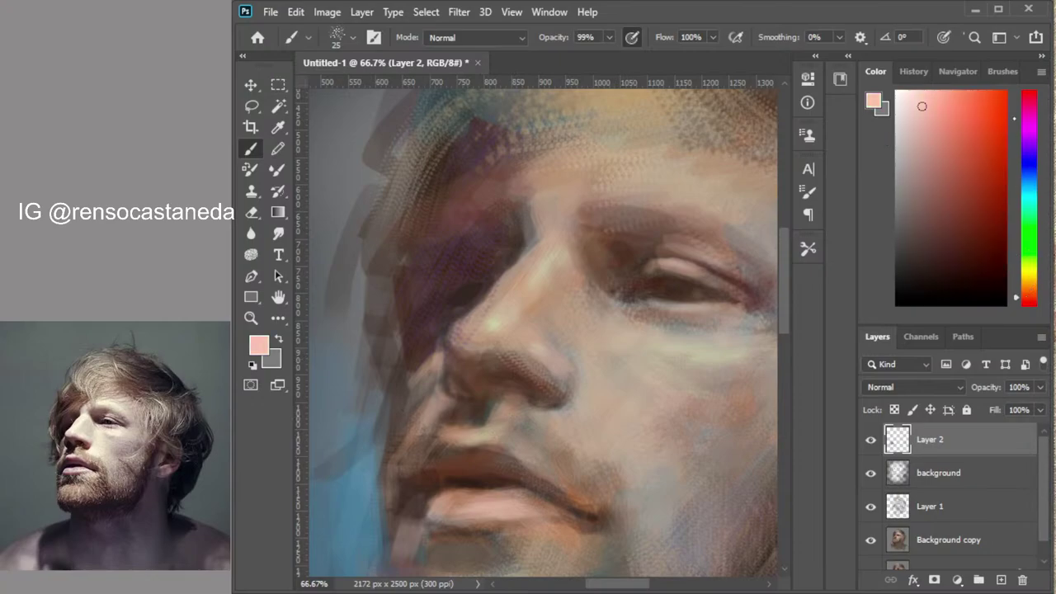
{"action": "left_click", "coordinate": [1029, 102]}
{"action": "left_click_drag", "start_coordinate": [946, 121], "coordinate": [948, 104]}
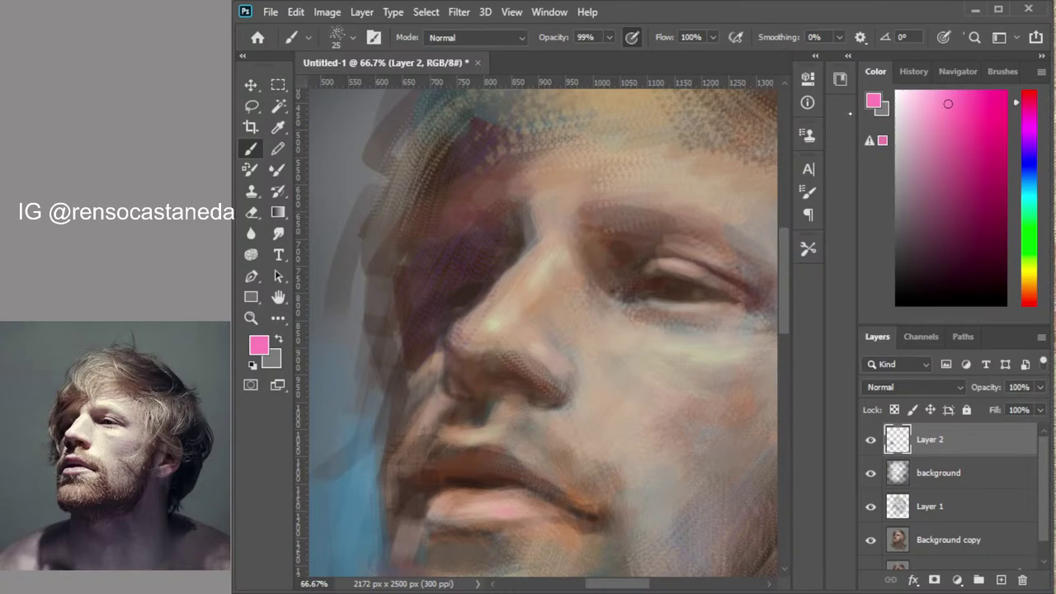
{"action": "left_click_drag", "start_coordinate": [948, 104], "coordinate": [908, 101]}
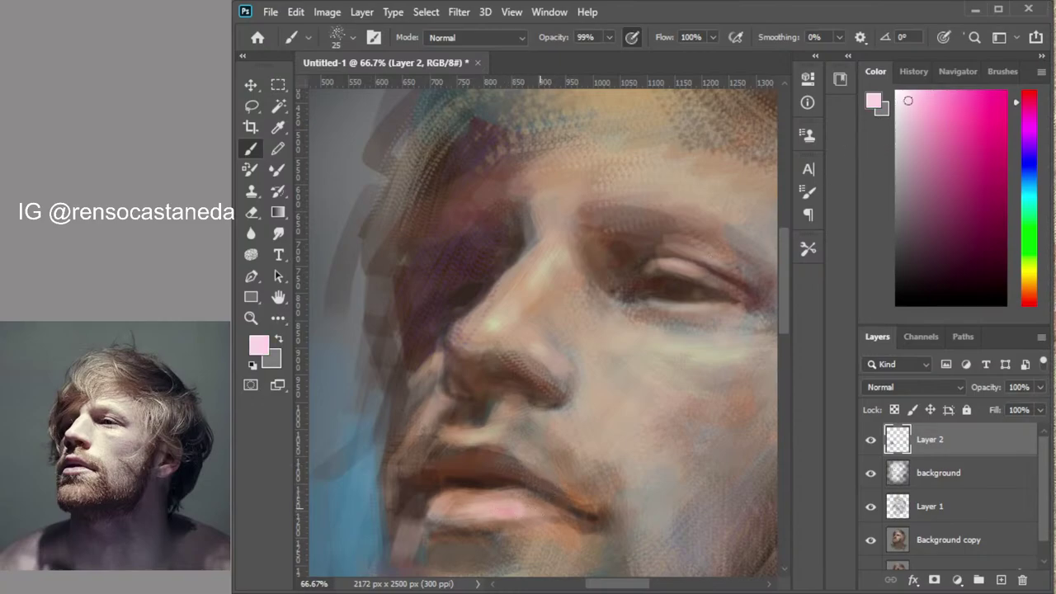
Choose a pale green and glaze textured strokes over the forehead, hair and neck with the brush at size 36
{"action": "left_click", "coordinate": [566, 479], "text": "alt"}
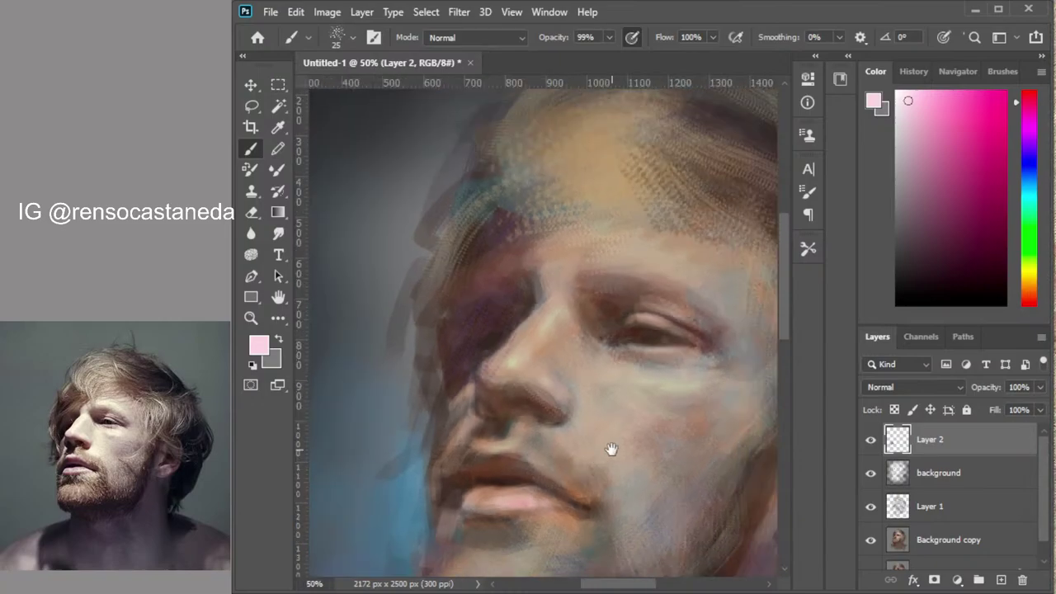
{"action": "left_click_drag", "start_coordinate": [612, 480], "coordinate": [588, 397]}
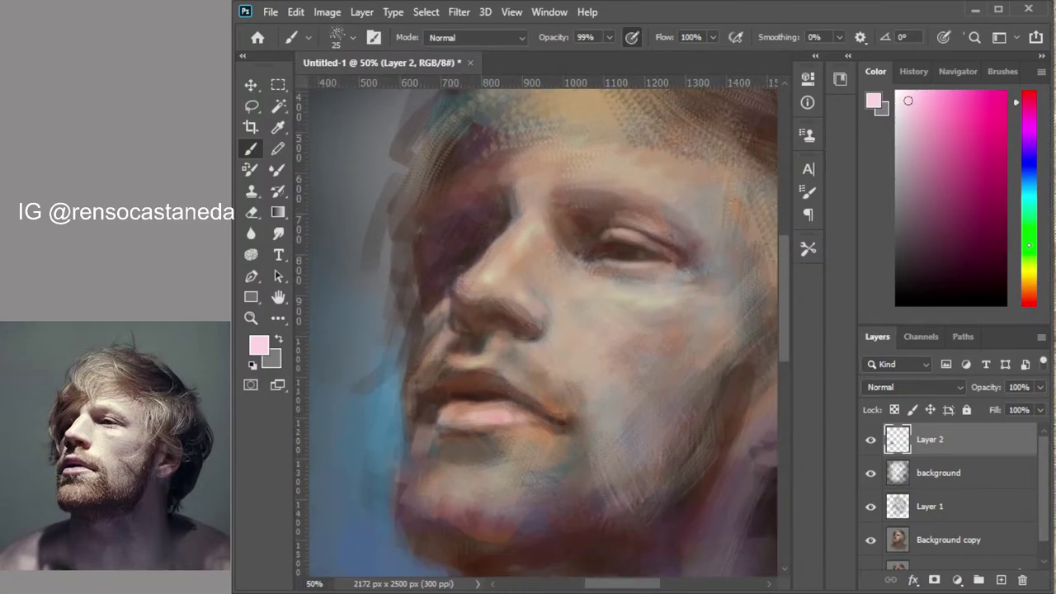
{"action": "left_click", "coordinate": [1023, 245]}
{"action": "left_click", "coordinate": [919, 101]}
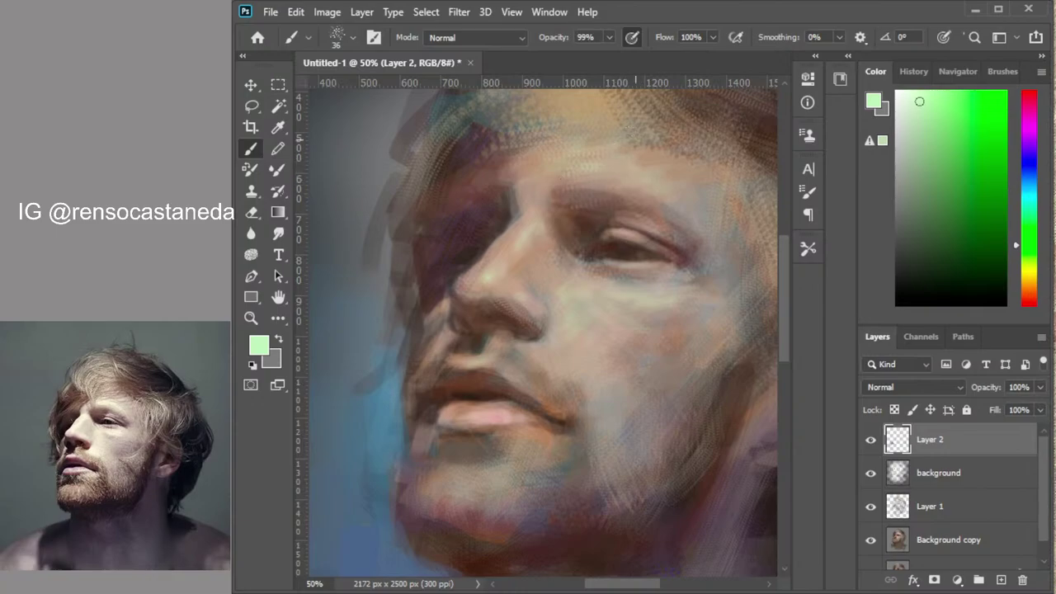
Mute the green to a greyish tone and blend it into the chin below the lower lip
{"action": "mouse_move", "coordinate": [977, 239]}
{"action": "left_mouse_down"}
{"action": "mouse_move", "coordinate": [909, 181]}
{"action": "mouse_move", "coordinate": [914, 172]}
{"action": "left_mouse_up"}
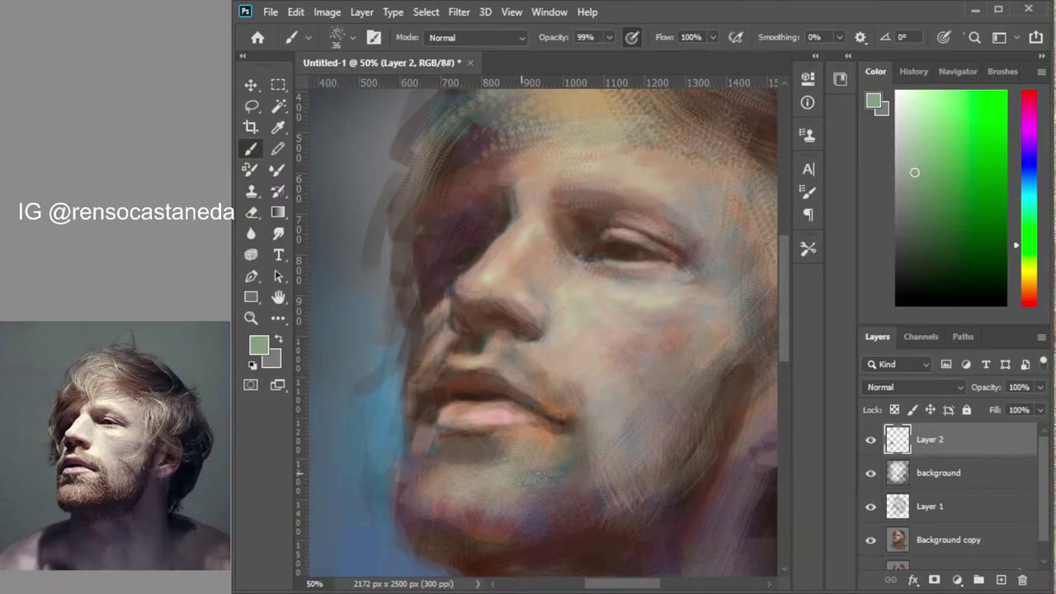
{"action": "left_click_drag", "start_coordinate": [915, 173], "coordinate": [899, 188]}
{"action": "left_click", "coordinate": [905, 178]}
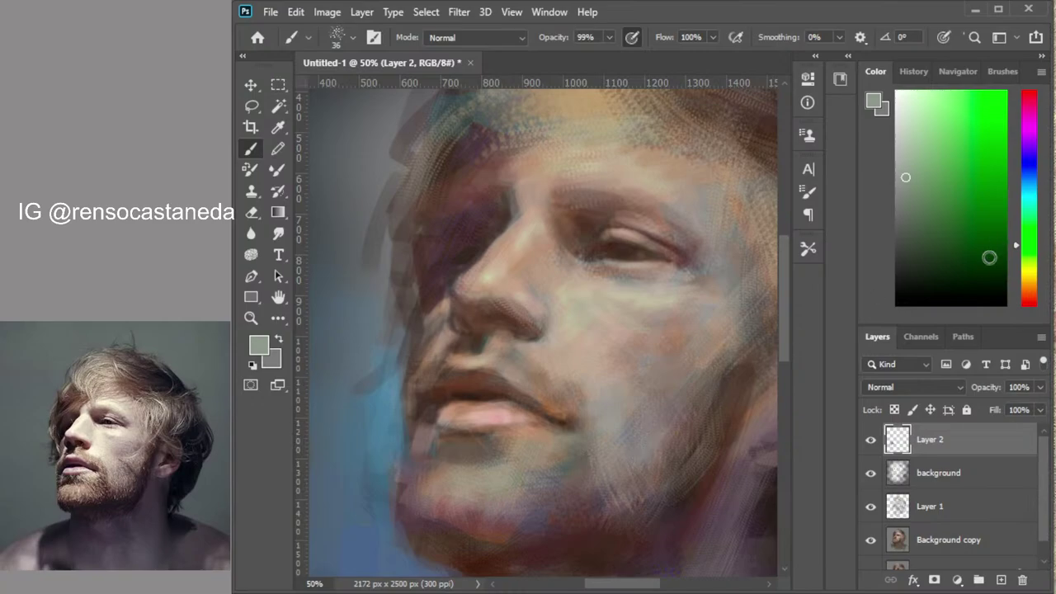
Choose a dark brown and paint beard strokes around the chin and jaw with the textured brush at size 36
{"action": "left_click", "coordinate": [1028, 290]}
{"action": "left_click", "coordinate": [928, 250]}
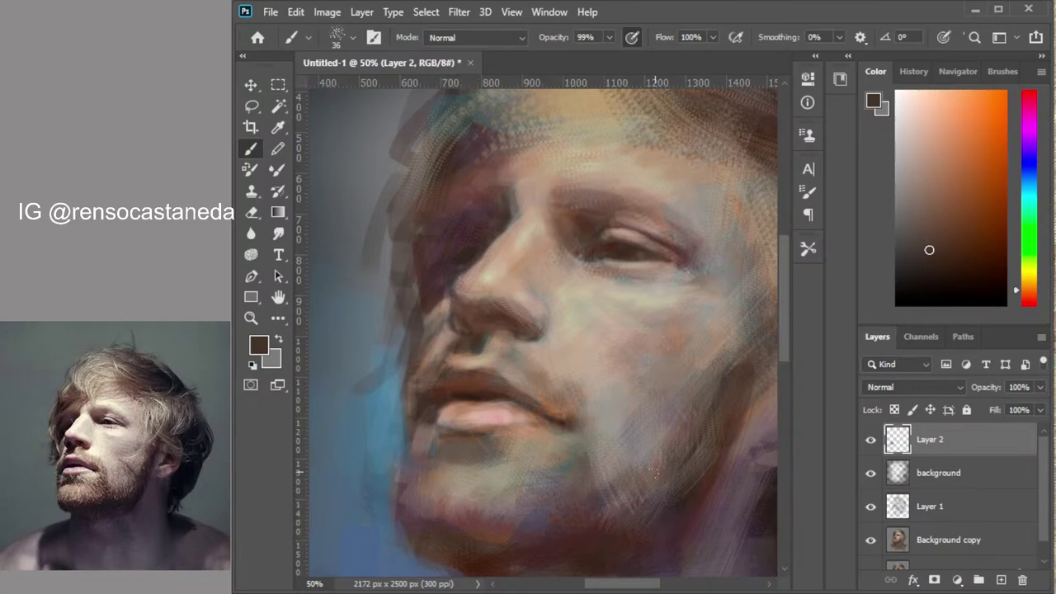
Add a dark brown beard stroke along the jaw and flip the canvas horizontally
{"action": "left_click_drag", "start_coordinate": [647, 439], "coordinate": [641, 467]}
{"action": "key", "text": "ctrl+minus"}
{"action": "key", "text": "ctrl+minus"}
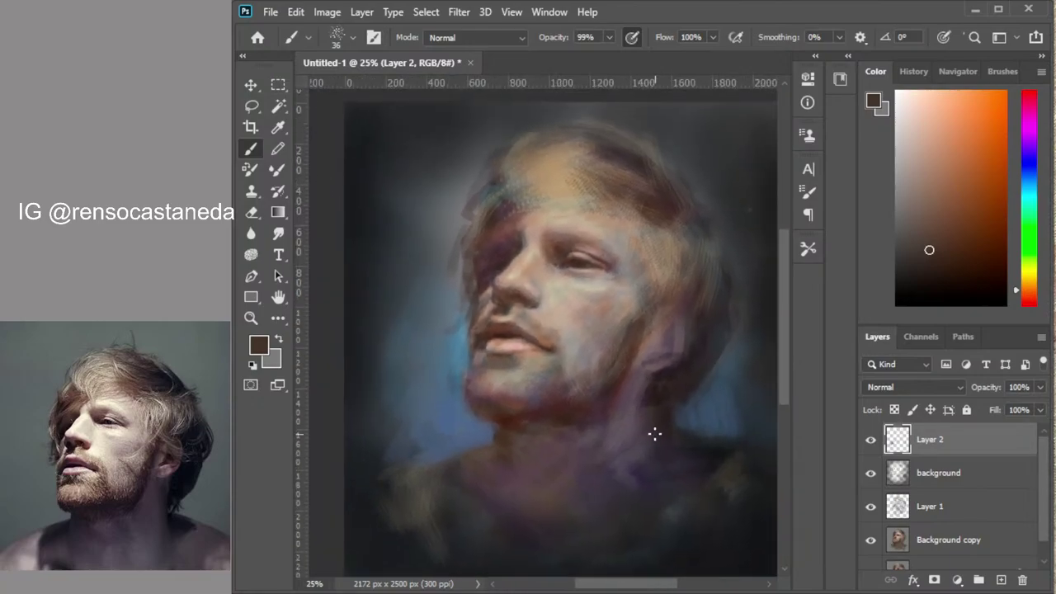
{"action": "key", "text": "ctrl+shift+h"}
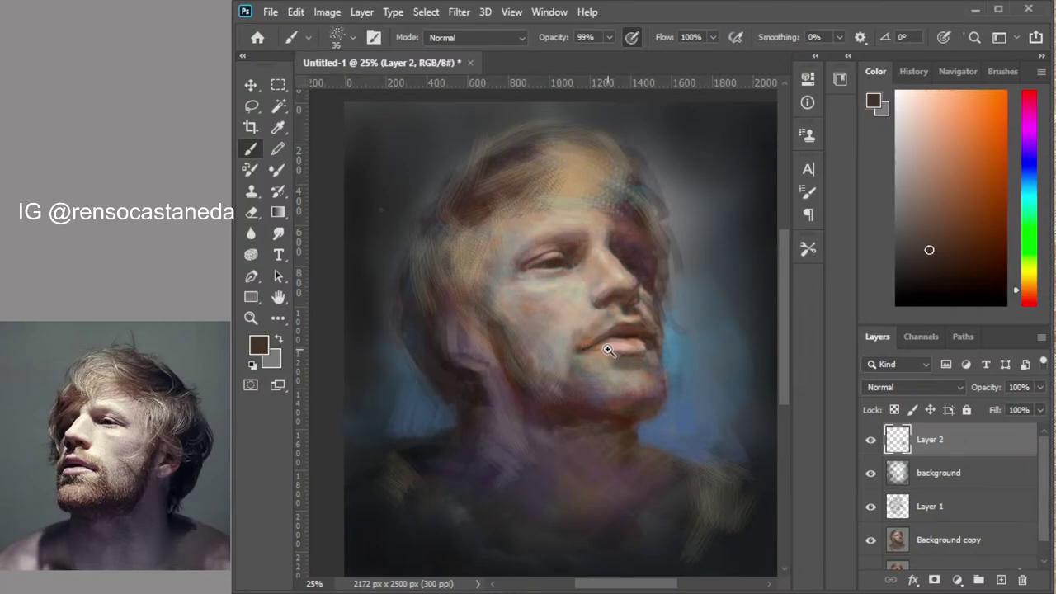
Darken the mouth corner and the upper lip's contour in very dark brown with a soft size 36 brush
{"action": "scroll", "coordinate": [589, 349], "scroll_direction": "up", "scroll_amount": 3}
{"action": "left_click_drag", "start_coordinate": [654, 294], "coordinate": [618, 341]}
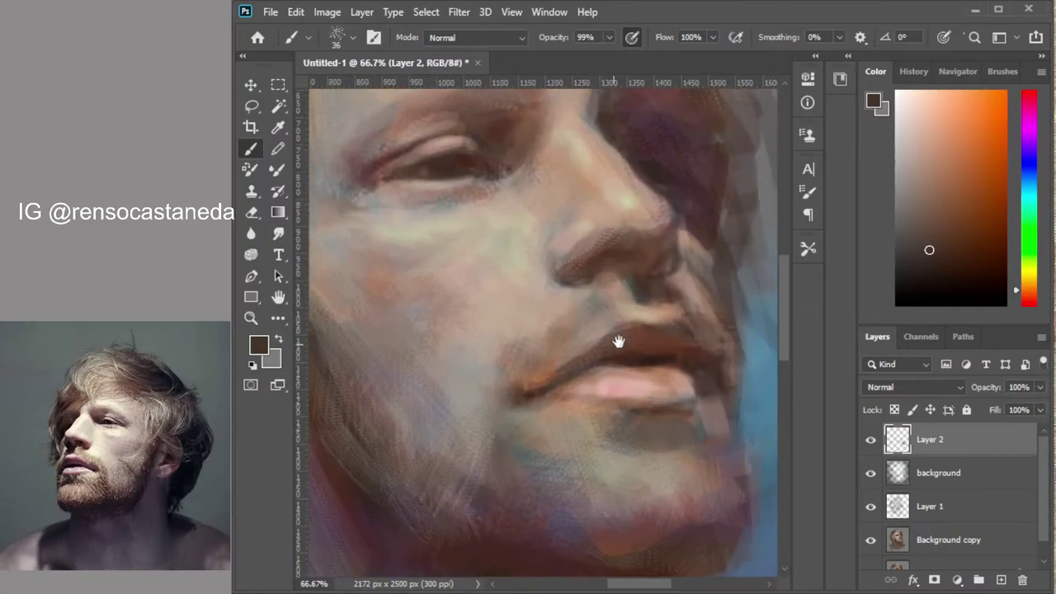
{"action": "left_click", "coordinate": [937, 265]}
{"action": "left_click", "coordinate": [955, 269]}
{"action": "left_click_drag", "start_coordinate": [541, 379], "coordinate": [527, 385]}
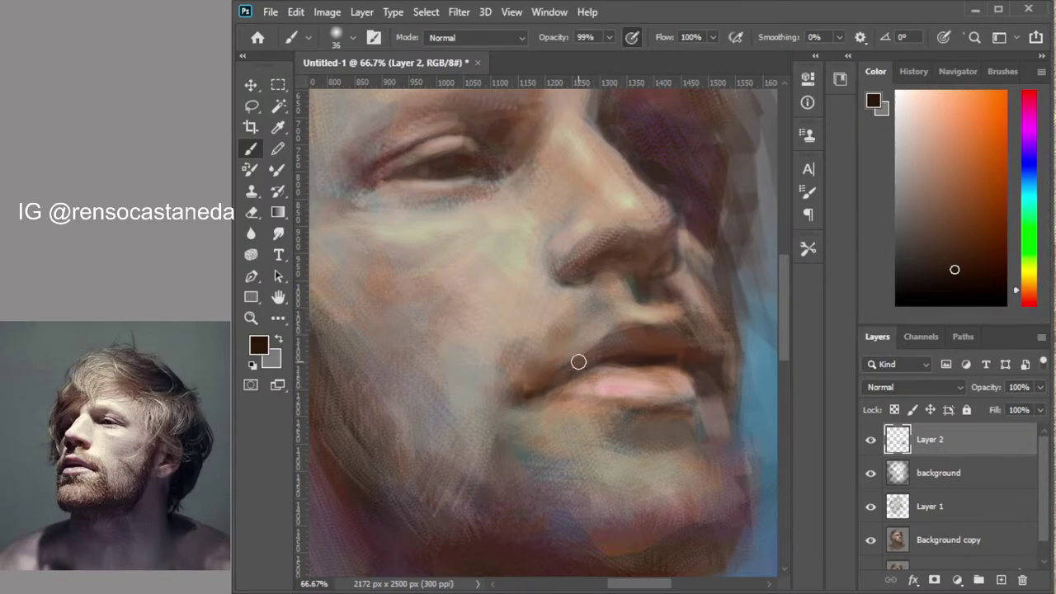
{"action": "left_click_drag", "start_coordinate": [603, 344], "coordinate": [655, 328]}
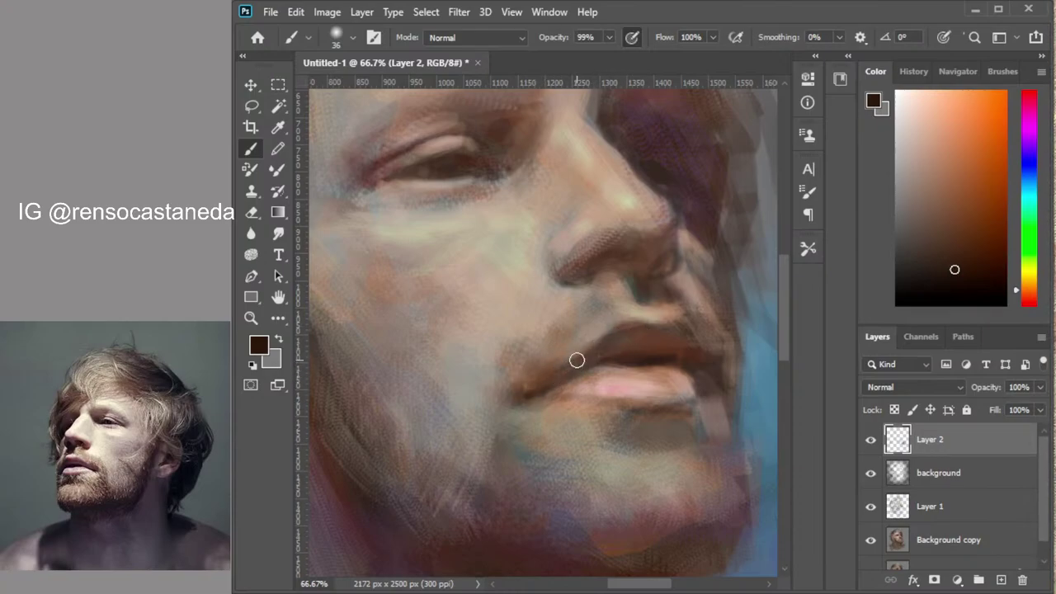
Shade the beard below the mouth and the outer edge of the chin in dark brown with a soft size 21 brush
{"action": "mouse_move", "coordinate": [593, 352]}
{"action": "left_mouse_down"}
{"action": "mouse_move", "coordinate": [528, 382]}
{"action": "mouse_move", "coordinate": [500, 446]}
{"action": "mouse_move", "coordinate": [492, 504]}
{"action": "mouse_move", "coordinate": [469, 484]}
{"action": "mouse_move", "coordinate": [492, 533]}
{"action": "mouse_move", "coordinate": [534, 428]}
{"action": "mouse_move", "coordinate": [501, 520]}
{"action": "left_mouse_up"}
{"action": "mouse_move", "coordinate": [650, 431]}
{"action": "left_mouse_down"}
{"action": "mouse_move", "coordinate": [598, 447]}
{"action": "mouse_move", "coordinate": [652, 436]}
{"action": "mouse_move", "coordinate": [643, 429]}
{"action": "mouse_move", "coordinate": [592, 443]}
{"action": "mouse_move", "coordinate": [665, 439]}
{"action": "mouse_move", "coordinate": [693, 450]}
{"action": "left_mouse_up"}
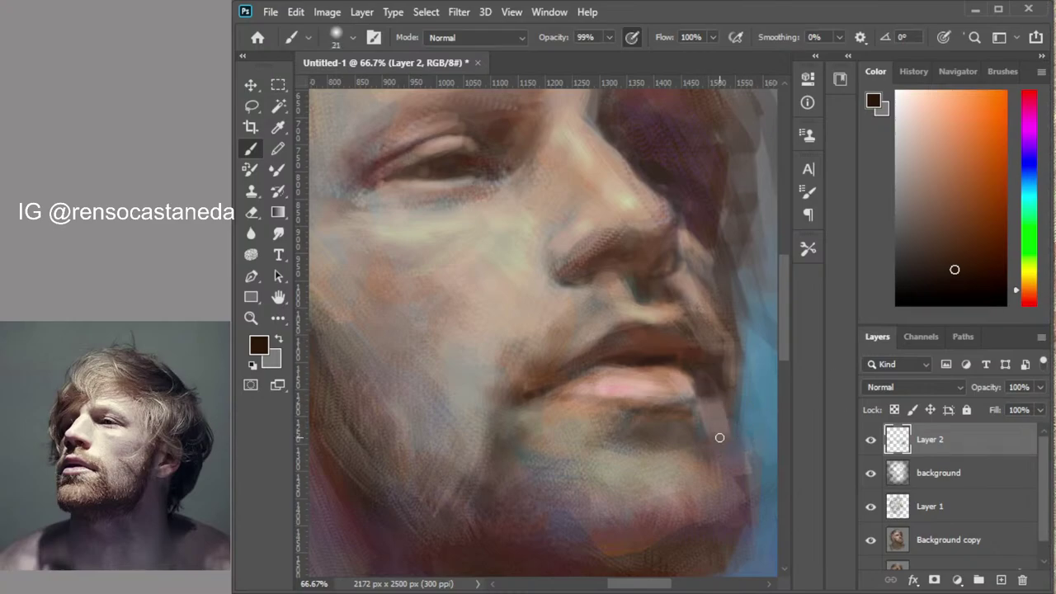
{"action": "left_click_drag", "start_coordinate": [721, 406], "coordinate": [719, 443]}
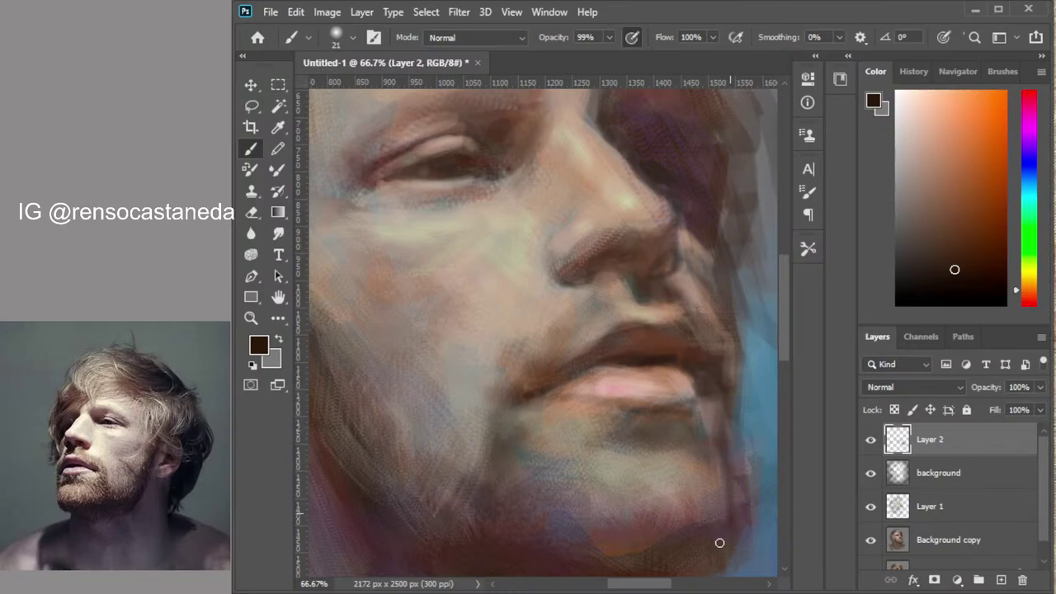
Sample the background blue and clean up the face's outer edge beside the mouth with an angled textured brush
{"action": "left_click_drag", "start_coordinate": [724, 434], "coordinate": [619, 438]}
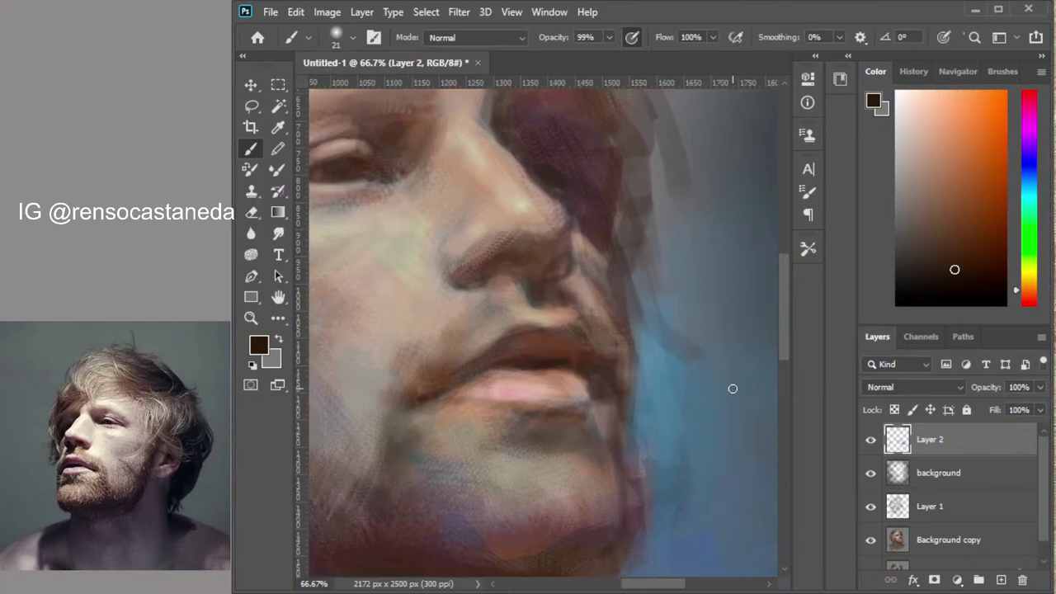
{"action": "left_click", "coordinate": [670, 397], "text": "alt"}
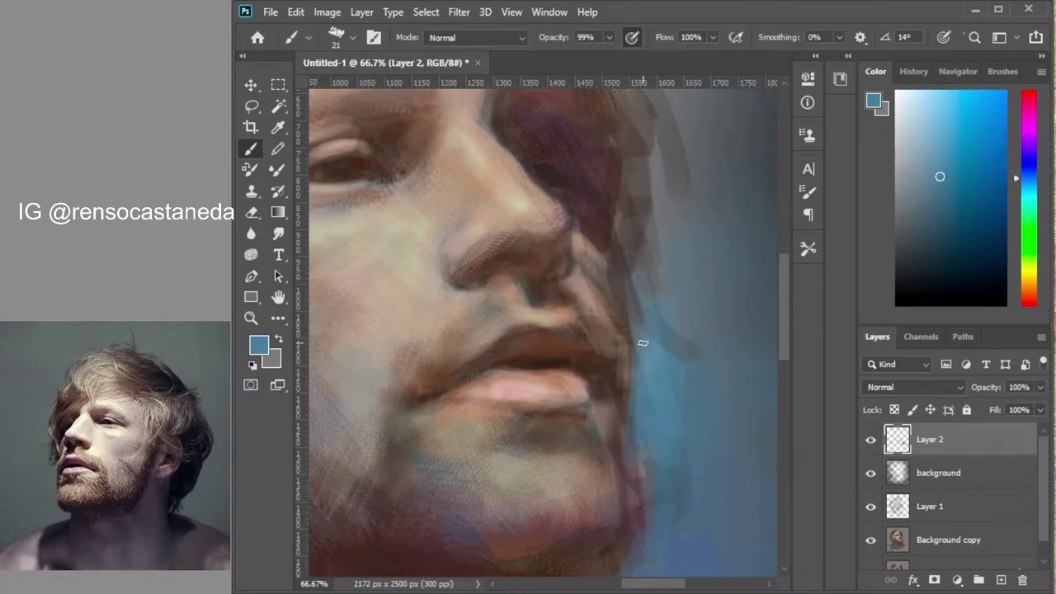
{"action": "left_click_drag", "start_coordinate": [629, 313], "coordinate": [640, 354]}
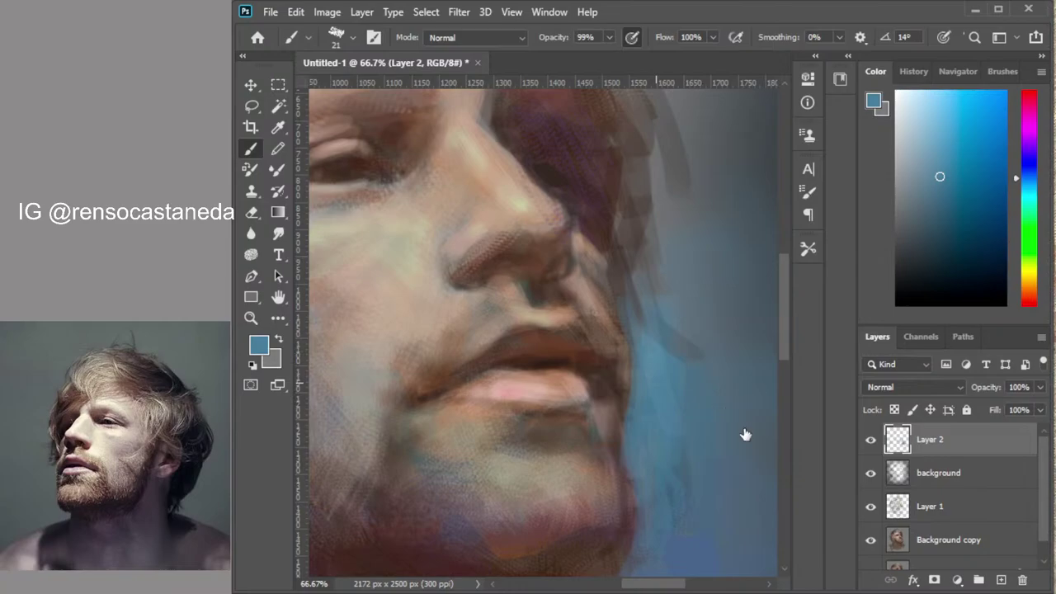
Rework the skin beside the lips' far corner in brown and muted pink with a textured size 15 brush
{"action": "key", "text": "."}
{"action": "key", "text": "["}
{"action": "key", "text": "["}
{"action": "left_click", "coordinate": [1029, 291]}
{"action": "left_click", "coordinate": [945, 195]}
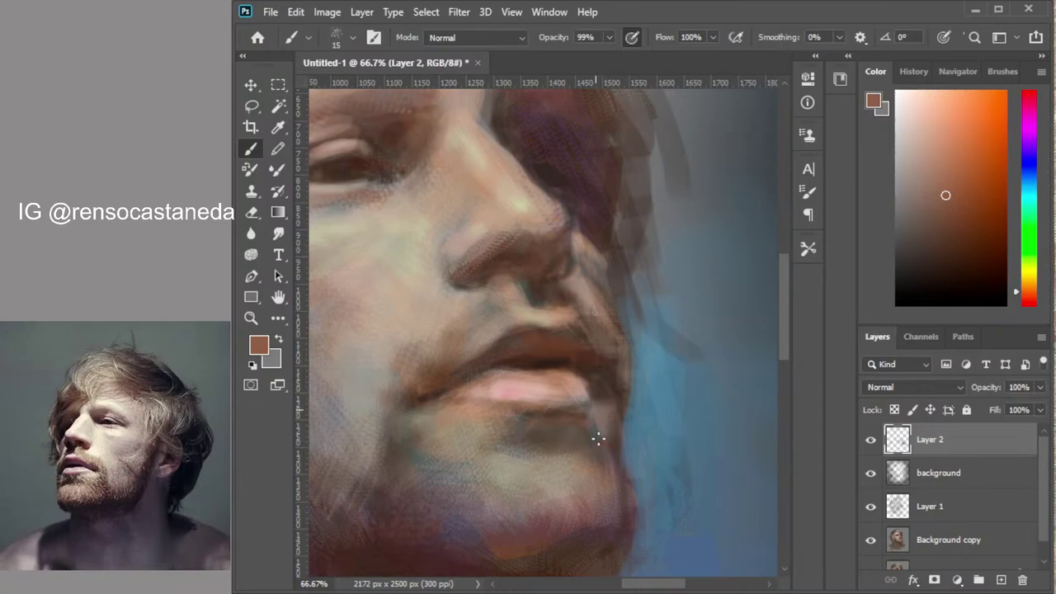
{"action": "left_click", "coordinate": [622, 394], "text": "alt"}
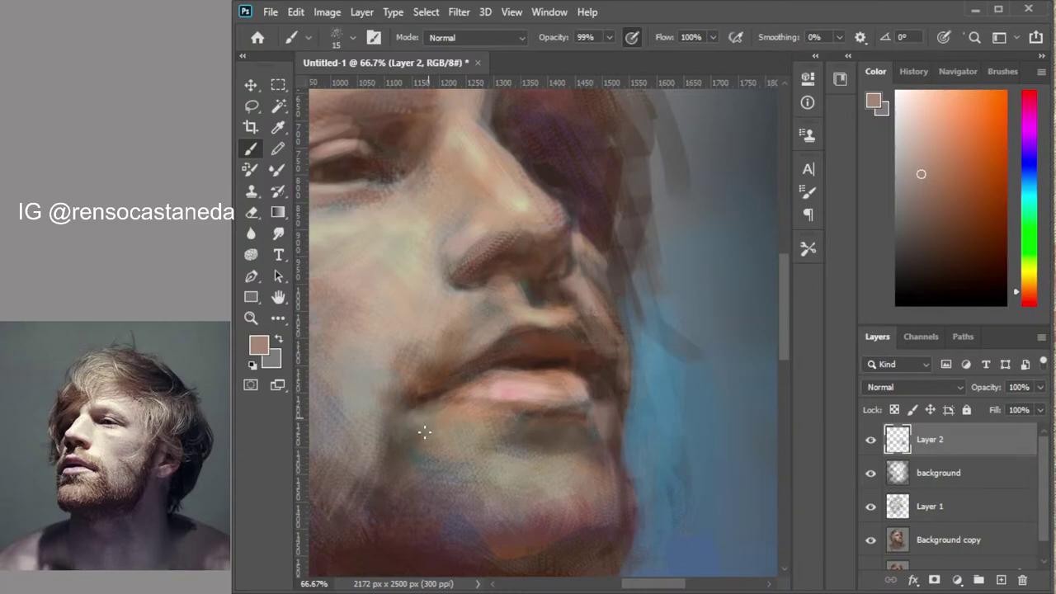
Warm the side of the nostril with a red sampled from the upper lip, using a textured size 26 brush
{"action": "key", "text": "bracketright"}
{"action": "left_click", "coordinate": [536, 339], "text": "alt"}
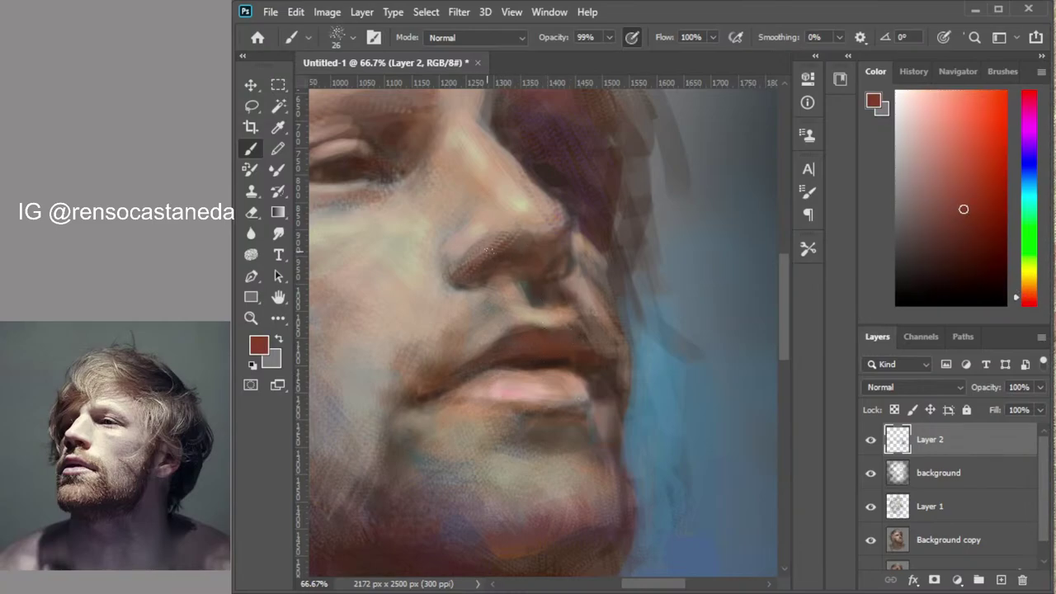
{"action": "left_click_drag", "start_coordinate": [451, 268], "coordinate": [483, 241]}
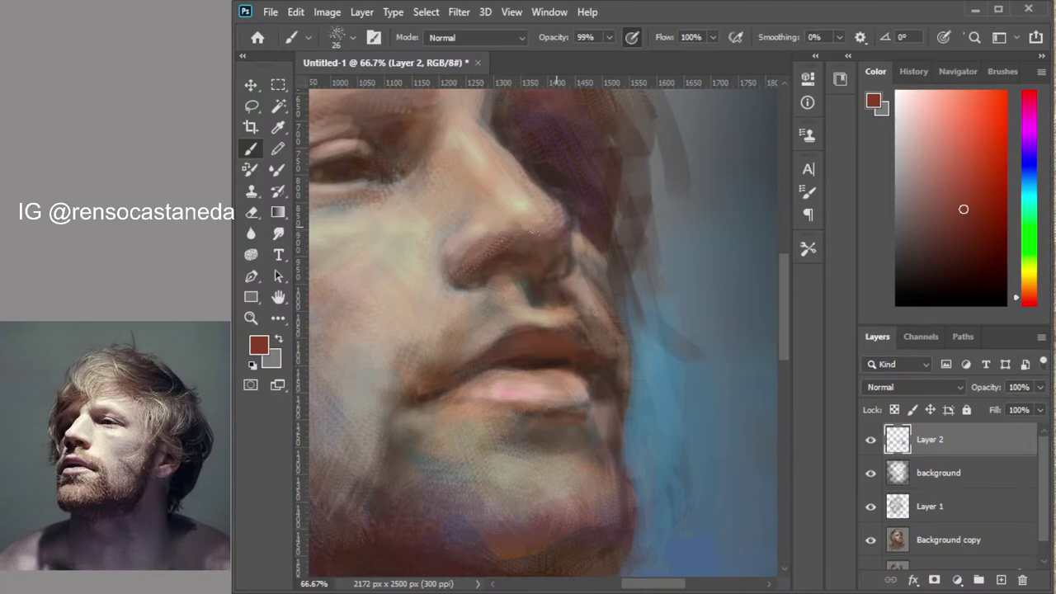
Choose a deep dark red and accent the line between the lips out to the near mouth corner
{"action": "left_click", "coordinate": [985, 214]}
{"action": "left_click", "coordinate": [1000, 246]}
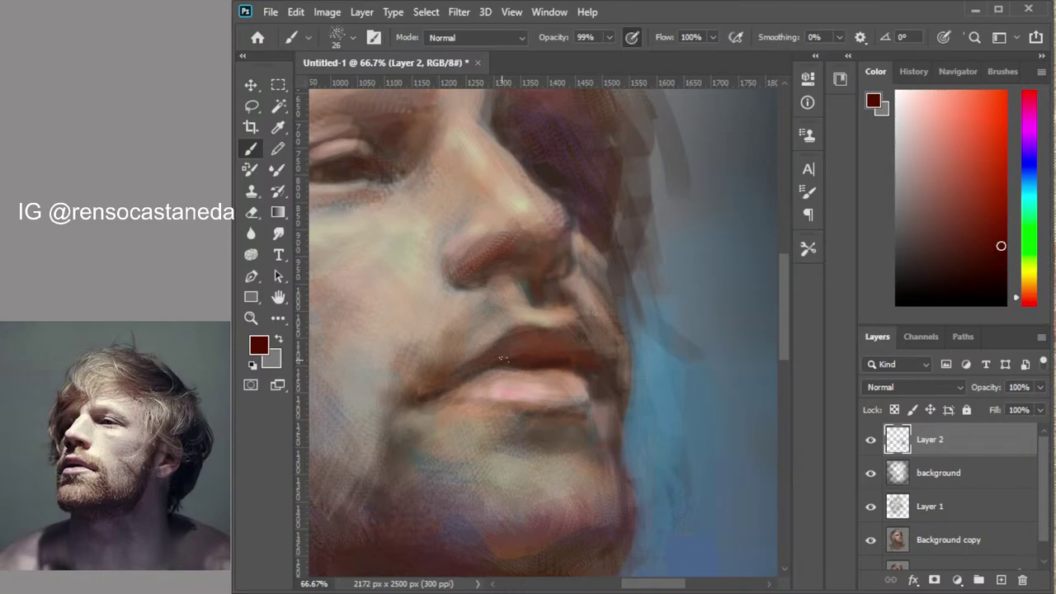
{"action": "left_click_drag", "start_coordinate": [416, 400], "coordinate": [448, 378]}
Darken the hair above the shadowed temple with dark brown strokes and make the background layer active
{"action": "left_click", "coordinate": [556, 421], "text": "alt"}
{"action": "left_click", "coordinate": [563, 427], "text": "alt"}
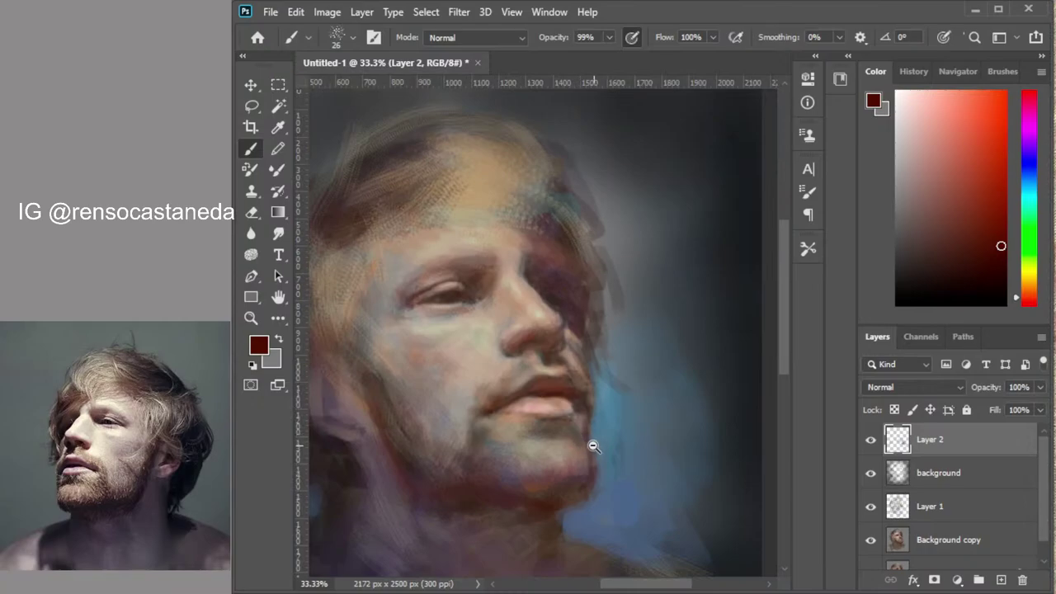
{"action": "left_click_drag", "start_coordinate": [561, 427], "coordinate": [589, 427]}
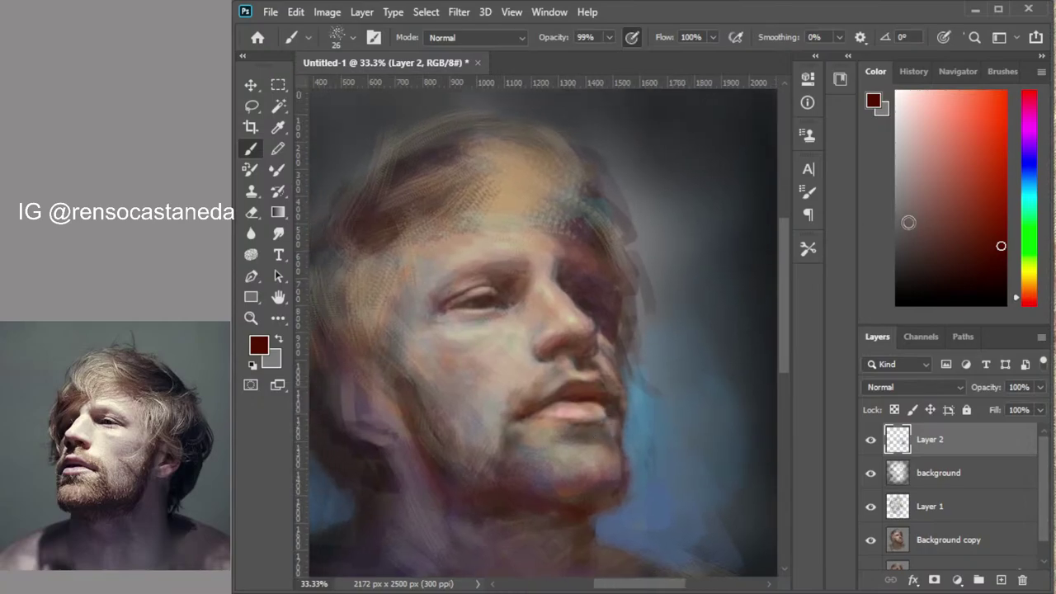
{"action": "left_click_drag", "start_coordinate": [909, 221], "coordinate": [911, 202]}
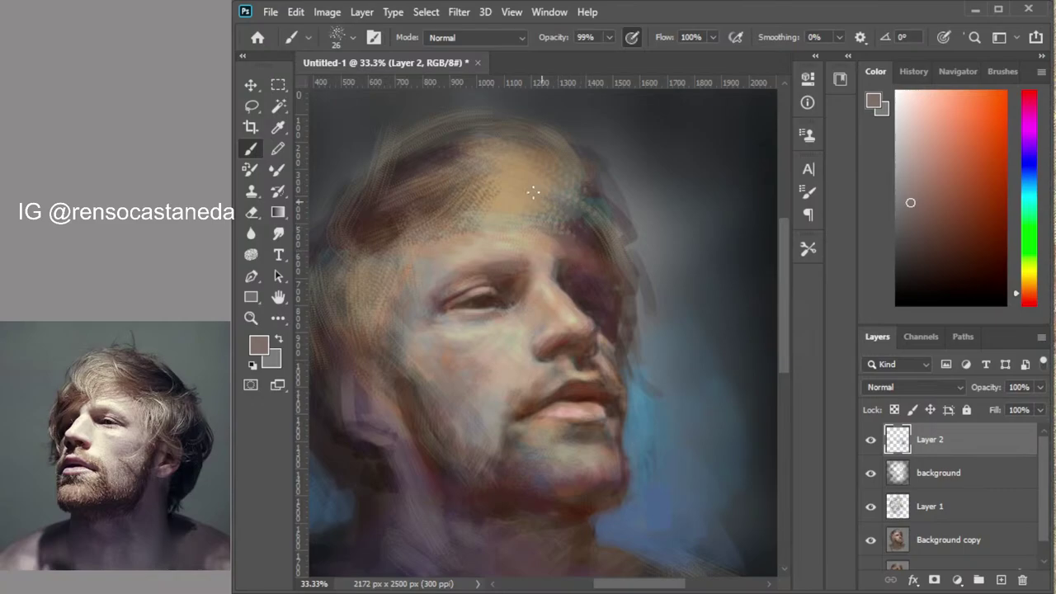
{"action": "left_click", "coordinate": [924, 256]}
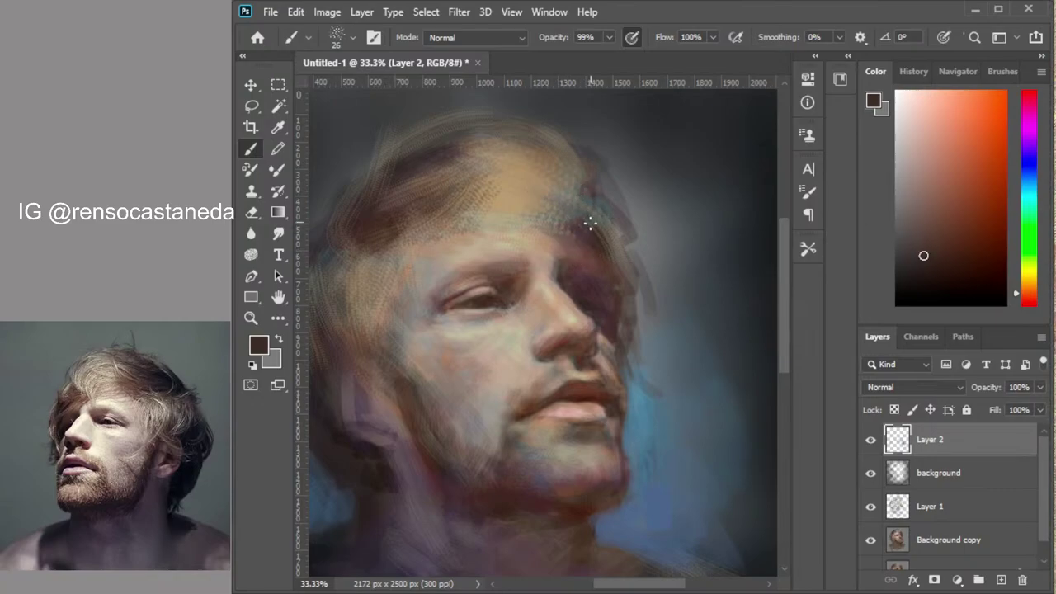
{"action": "left_click_drag", "start_coordinate": [583, 196], "coordinate": [561, 214]}
{"action": "left_click_drag", "start_coordinate": [498, 347], "coordinate": [569, 333]}
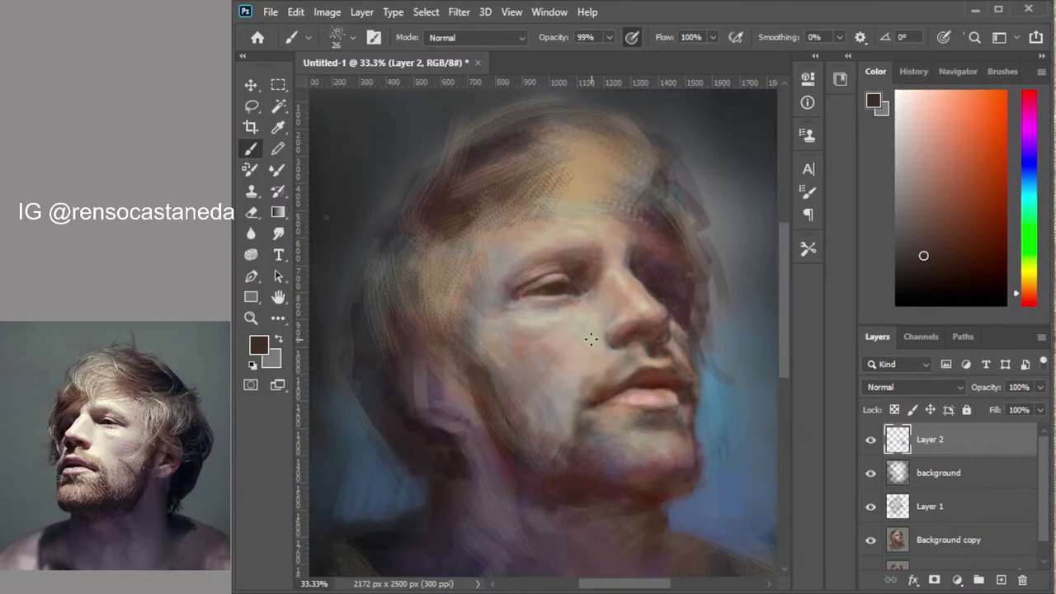
{"action": "scroll", "coordinate": [593, 341], "scroll_direction": "down", "scroll_amount": 2}
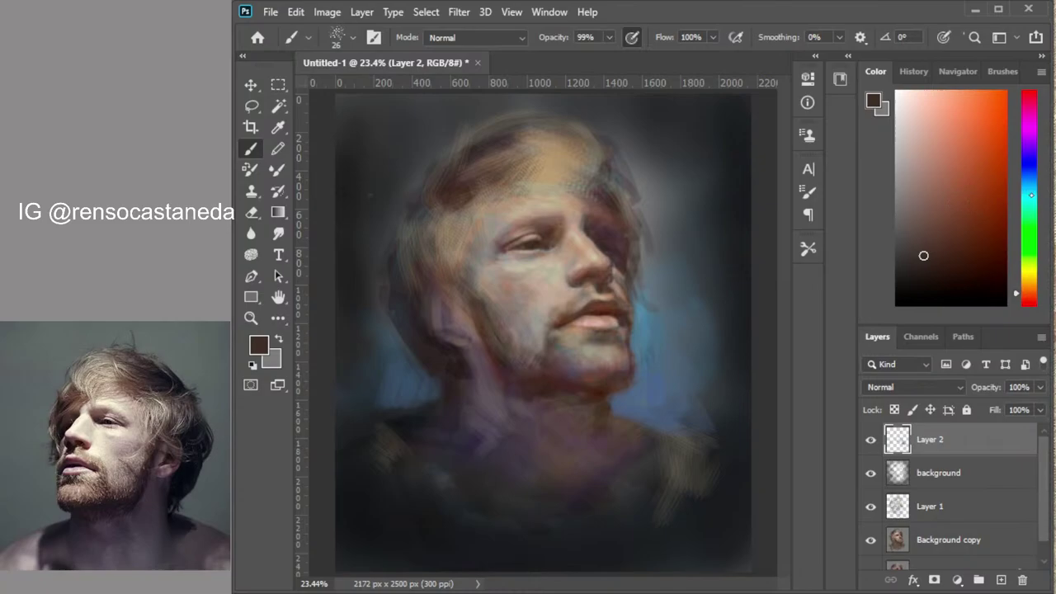
{"action": "left_click", "coordinate": [959, 476]}
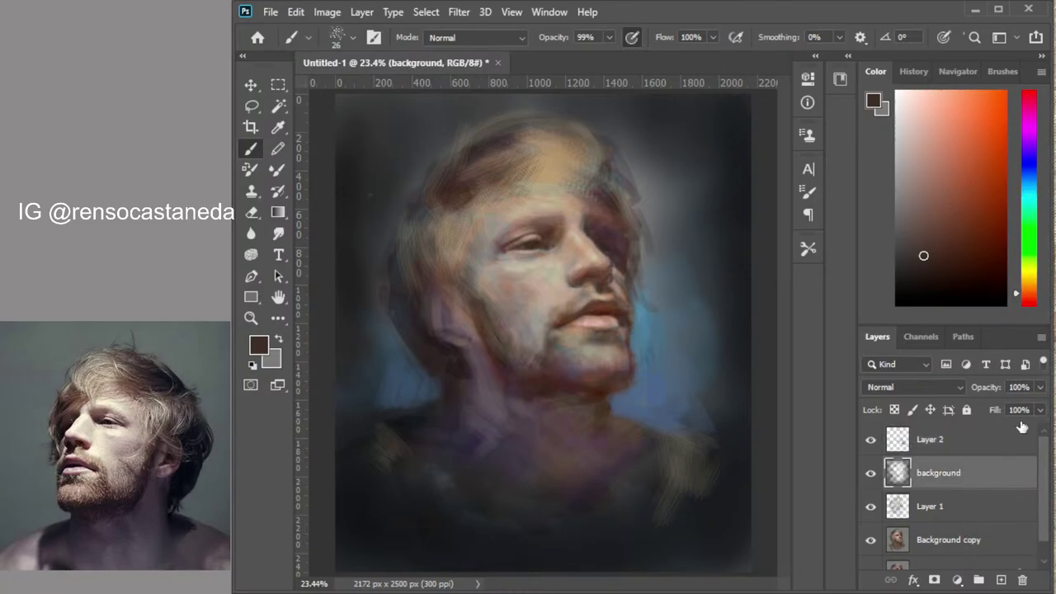
Try out different Levels white and black input values on the background layer, then discard the adjustment
{"action": "key", "text": "i"}
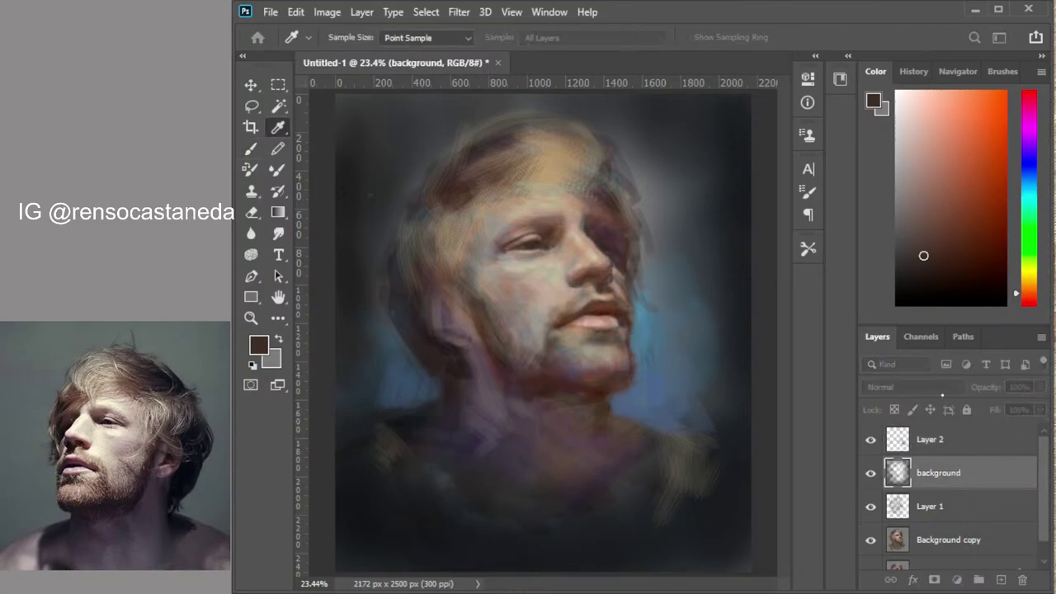
{"action": "key", "text": "ctrl+l"}
{"action": "left_click_drag", "start_coordinate": [981, 322], "coordinate": [874, 322]}
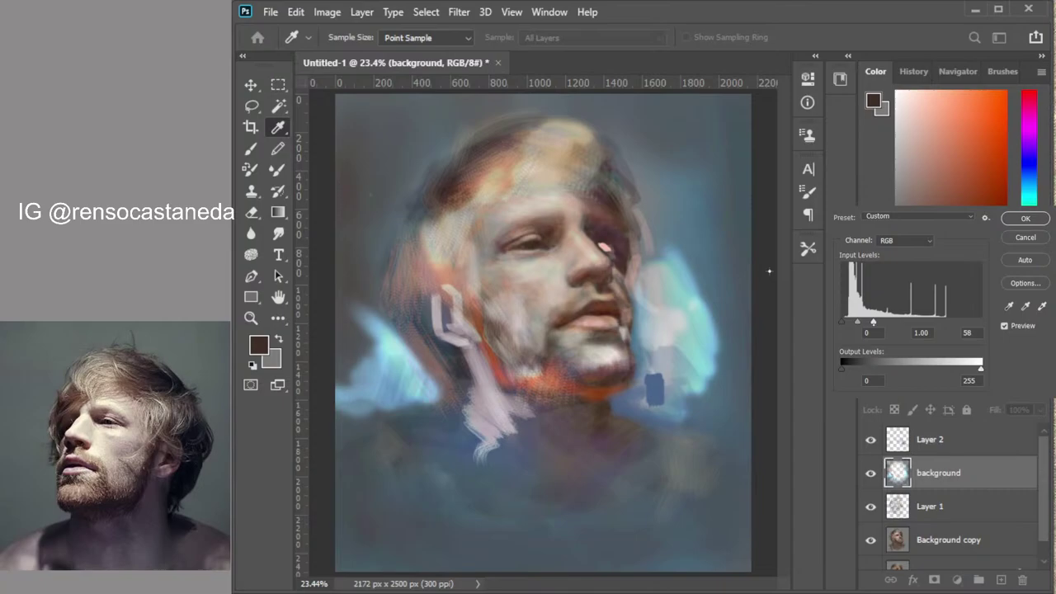
{"action": "left_click_drag", "start_coordinate": [874, 322], "coordinate": [881, 321]}
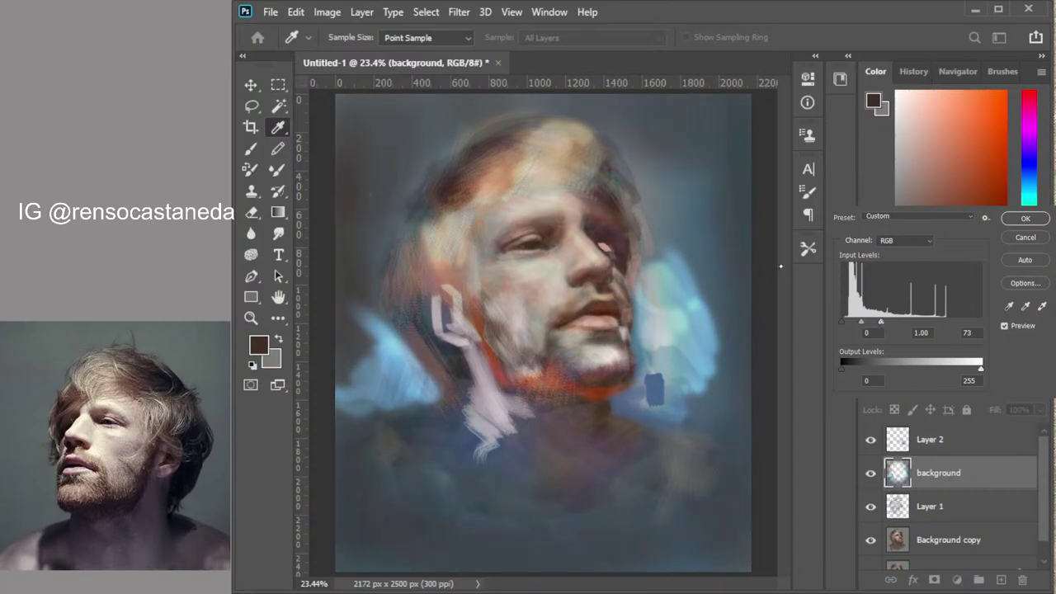
{"action": "left_click_drag", "start_coordinate": [780, 265], "coordinate": [747, 272]}
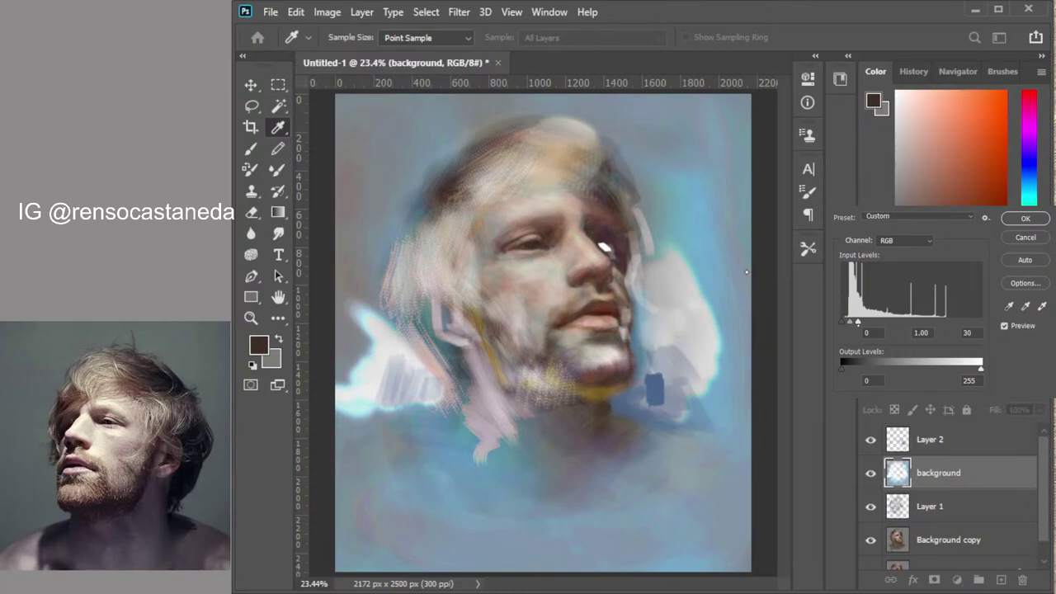
{"action": "left_click_drag", "start_coordinate": [746, 272], "coordinate": [824, 276]}
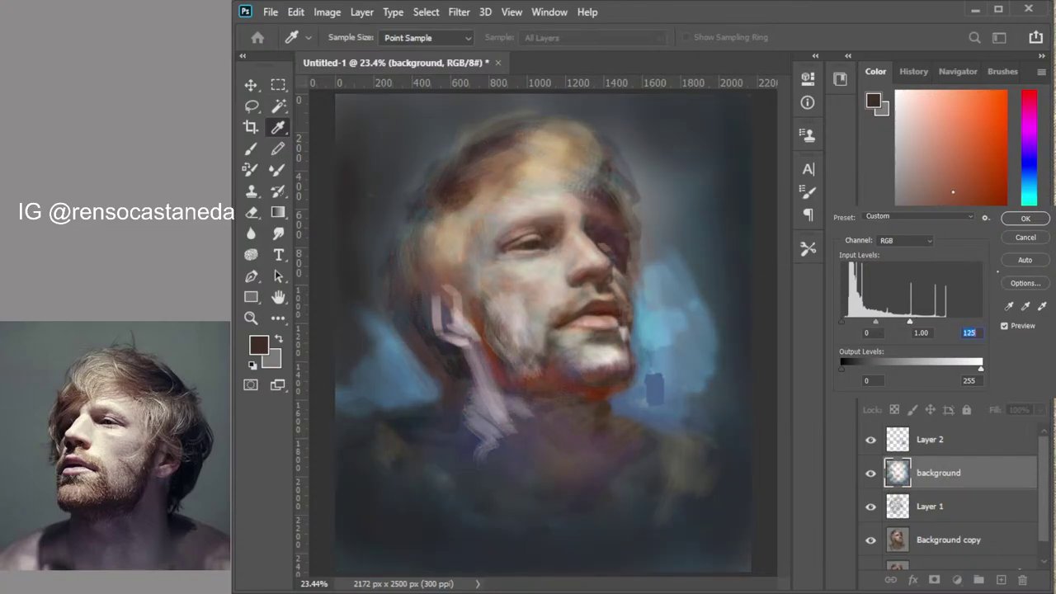
{"action": "left_click_drag", "start_coordinate": [910, 321], "coordinate": [981, 321]}
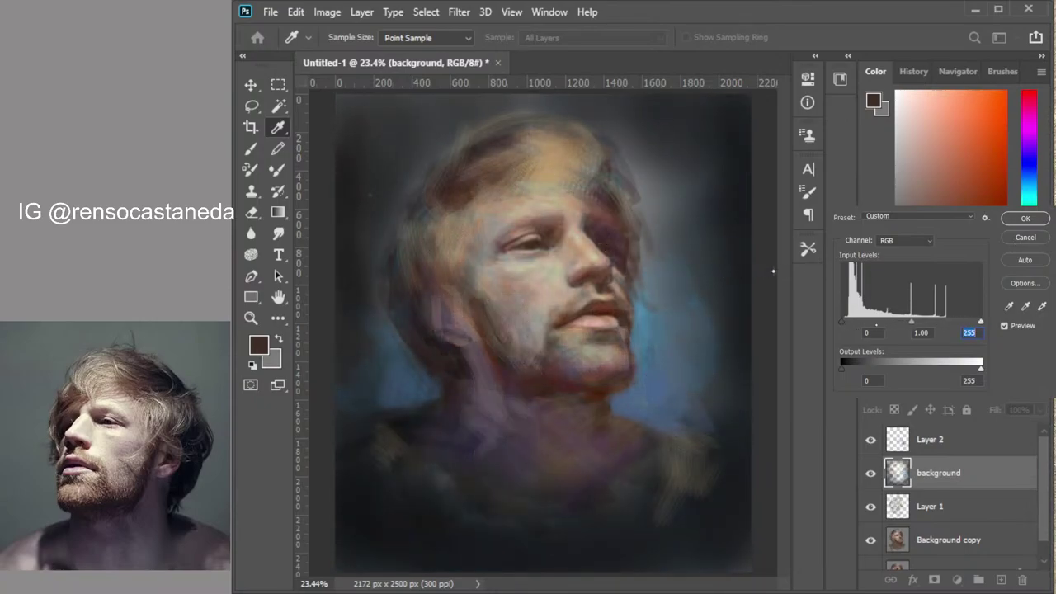
{"action": "left_click_drag", "start_coordinate": [843, 322], "coordinate": [968, 322]}
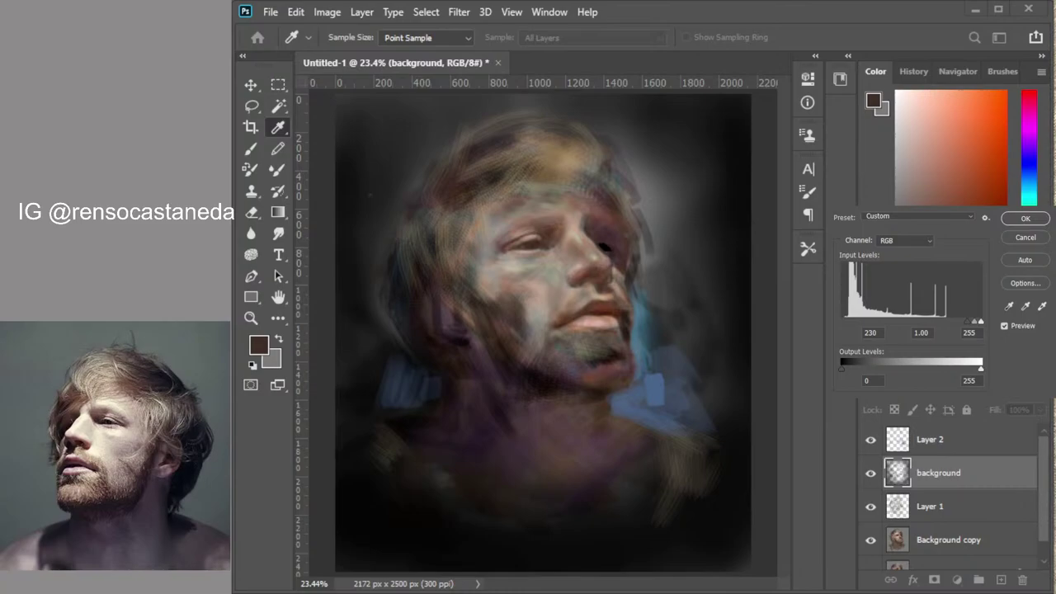
{"action": "key", "text": "alt+Tab"}
{"action": "key", "text": "b"}
{"action": "key", "text": "Return"}
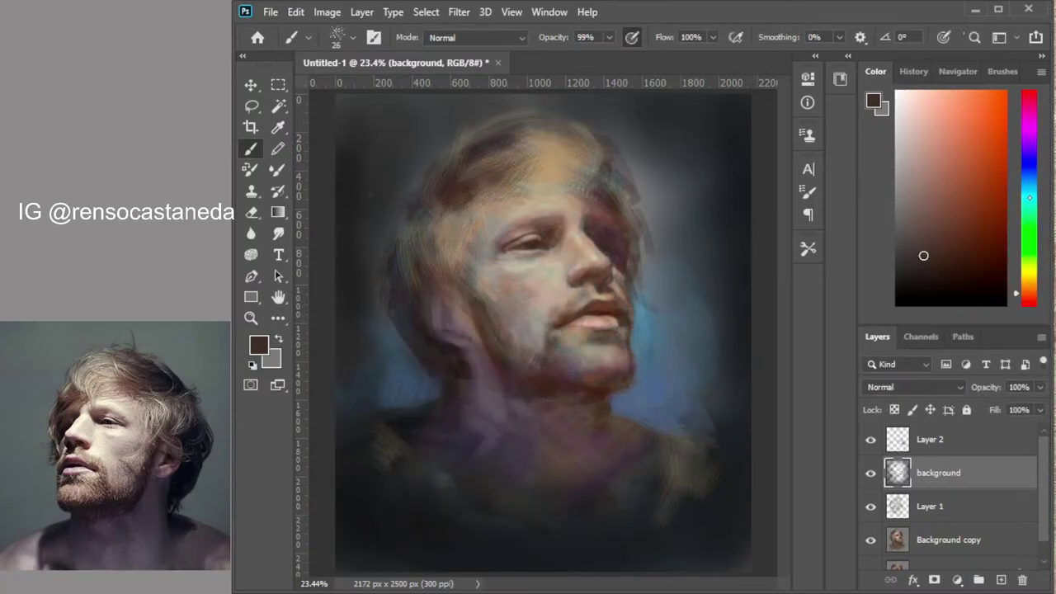
Paint pale teal-blue strokes on the background beside the chin with an angled textured brush at size 73
{"action": "left_click", "coordinate": [1028, 183]}
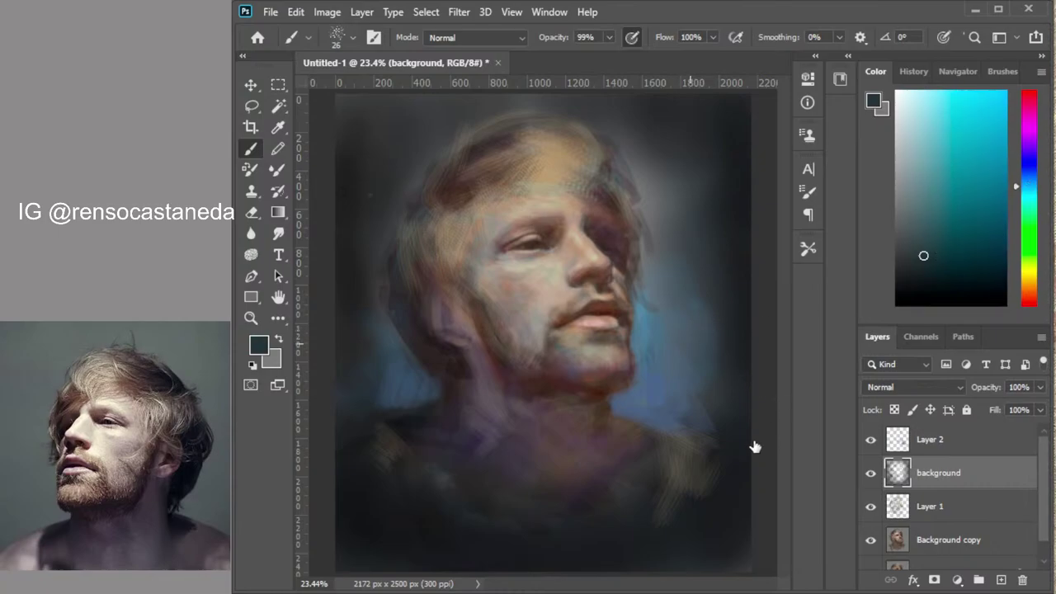
{"action": "key", "text": "."}
{"action": "left_click", "coordinate": [912, 183]}
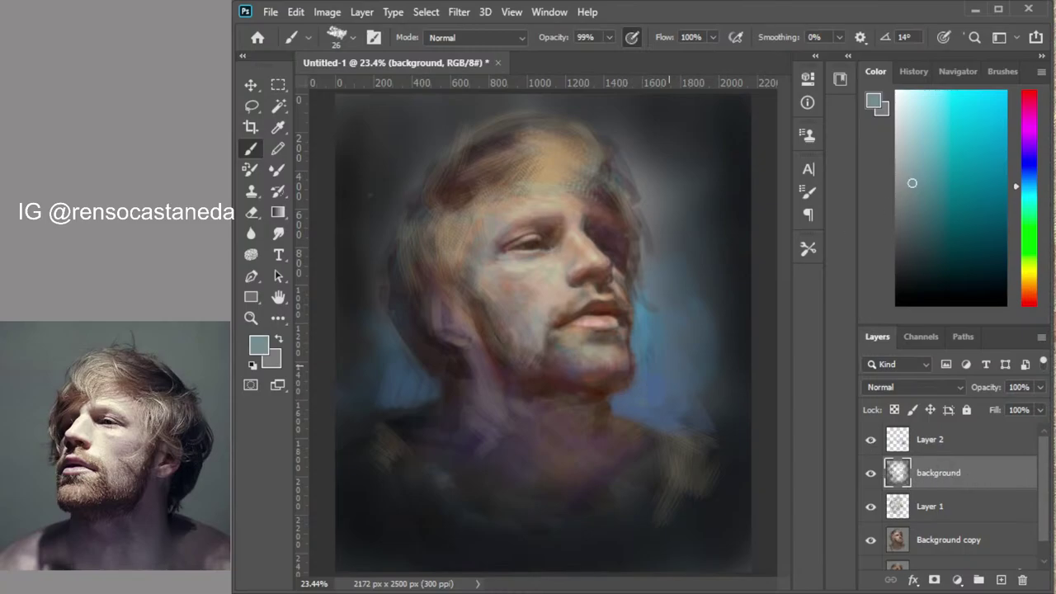
{"action": "key", "text": "]"}
{"action": "key", "text": "]"}
{"action": "key", "text": "]"}
{"action": "key", "text": "]"}
{"action": "key", "text": "]"}
{"action": "key", "text": "]"}
{"action": "key", "text": "]"}
{"action": "left_click", "coordinate": [912, 148]}
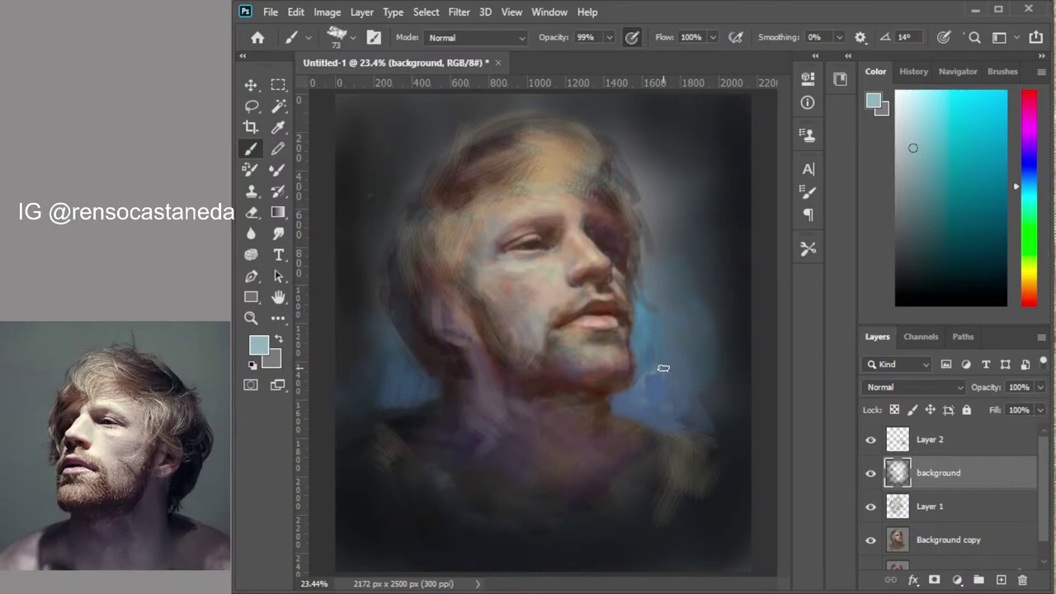
{"action": "mouse_move", "coordinate": [660, 347]}
{"action": "left_mouse_down"}
{"action": "mouse_move", "coordinate": [622, 401]}
{"action": "mouse_move", "coordinate": [646, 357]}
{"action": "left_mouse_up"}
Erase the dark blue patch beside the chin from the background layer with a size 66 eraser and switch to Layer 2
{"action": "key", "text": "e"}
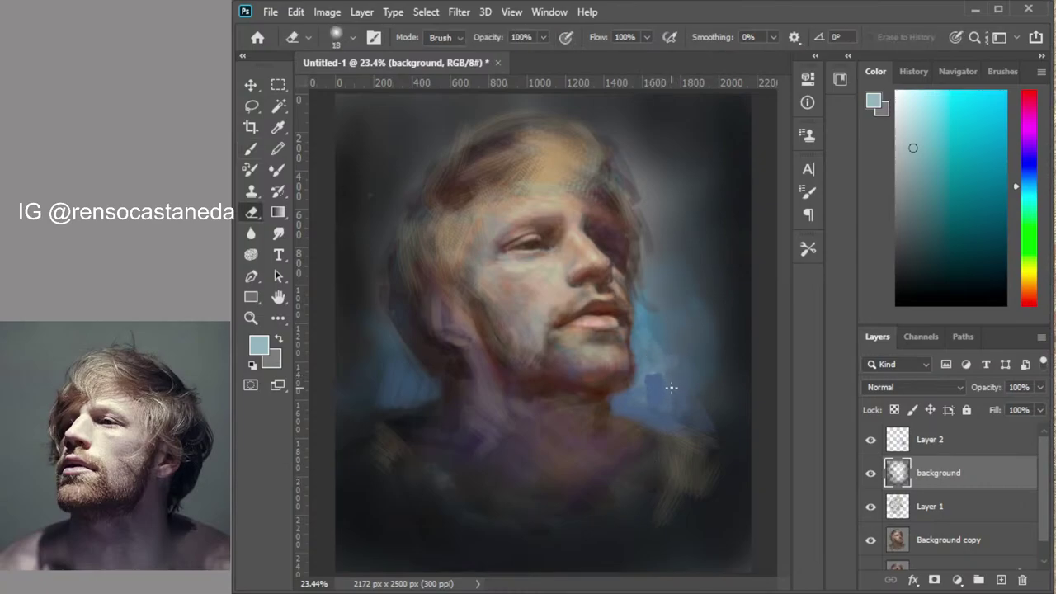
{"action": "key", "text": "bracketright"}
{"action": "key", "text": "bracketright"}
{"action": "key", "text": "bracketright"}
{"action": "key", "text": "bracketright"}
{"action": "key", "text": "bracketright"}
{"action": "key", "text": "bracketright"}
{"action": "key", "text": "bracketright"}
{"action": "key", "text": "bracketright"}
{"action": "key", "text": "bracketright"}
{"action": "left_click", "coordinate": [653, 380]}
{"action": "left_click", "coordinate": [940, 441]}
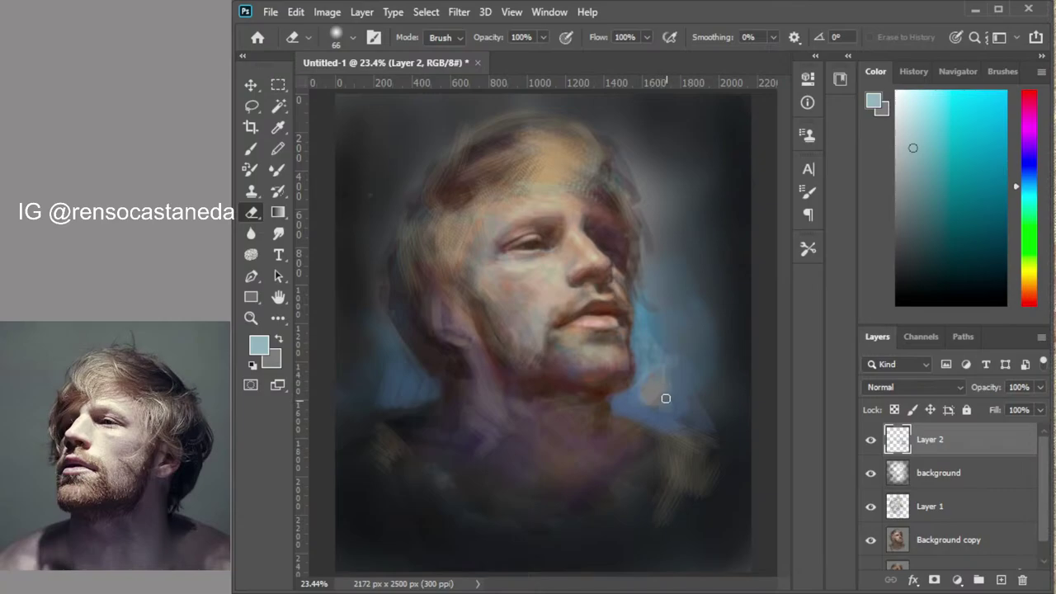
Repaint the patch beside the chin on the background layer, covering pale strokes with muted blue using the size 73 textured brush
{"action": "left_click", "coordinate": [953, 471]}
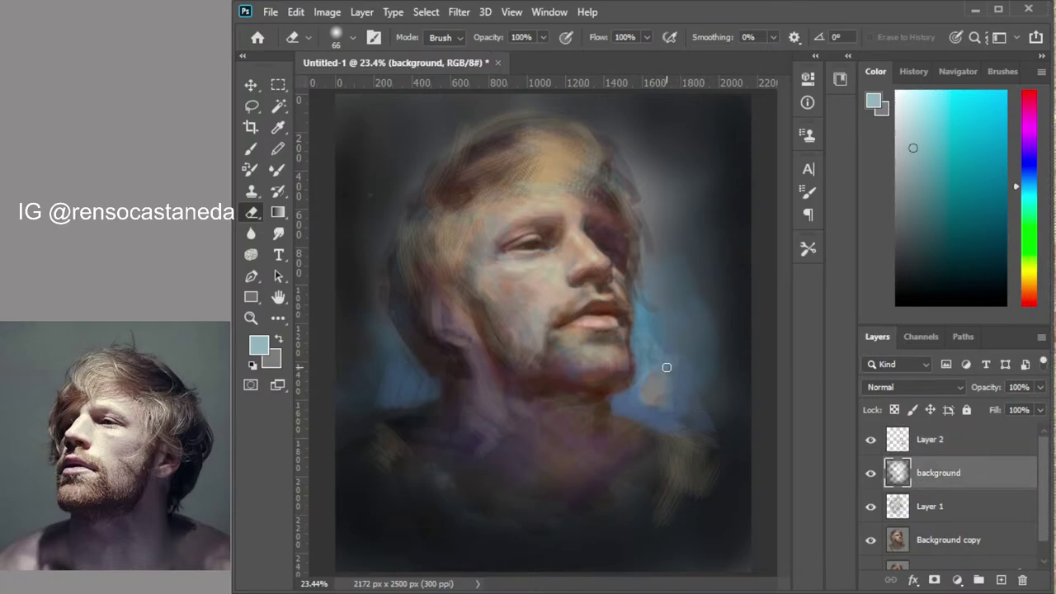
{"action": "key", "text": "b"}
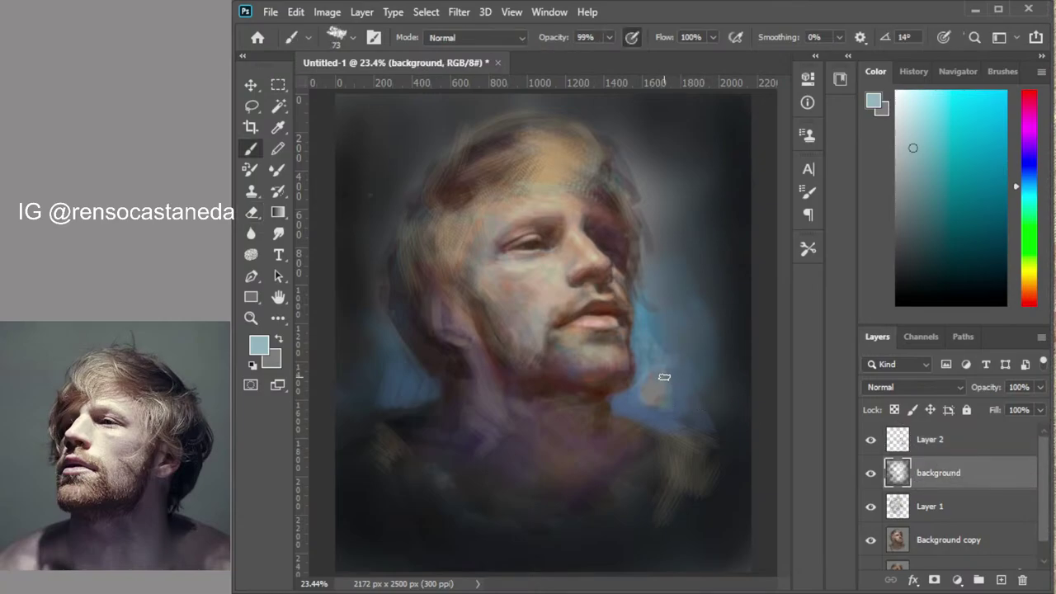
{"action": "left_click_drag", "start_coordinate": [663, 373], "coordinate": [645, 399]}
{"action": "left_click", "coordinate": [936, 206]}
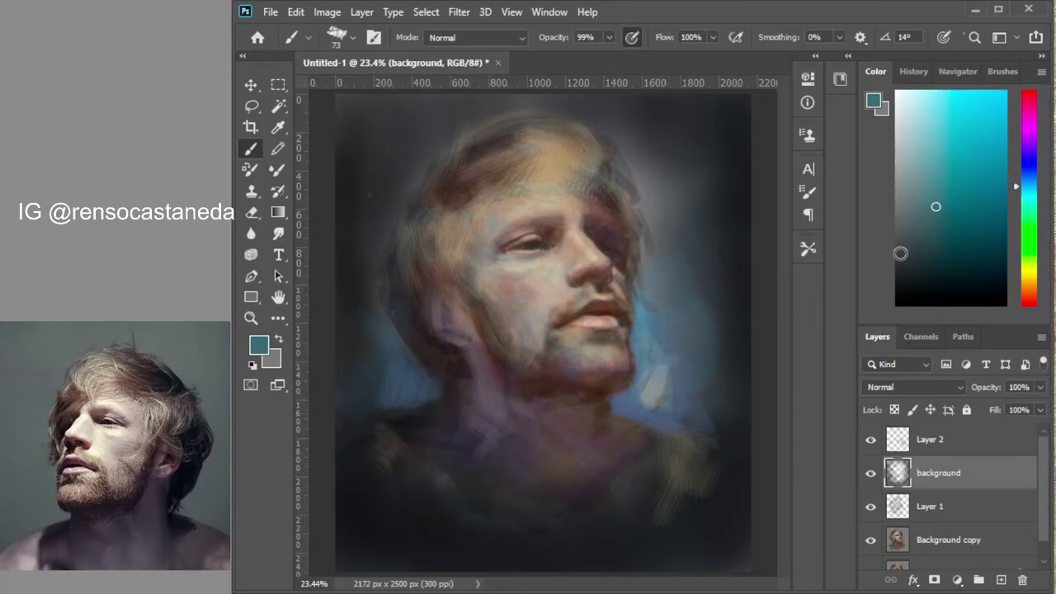
{"action": "left_click", "coordinate": [645, 390], "text": "alt"}
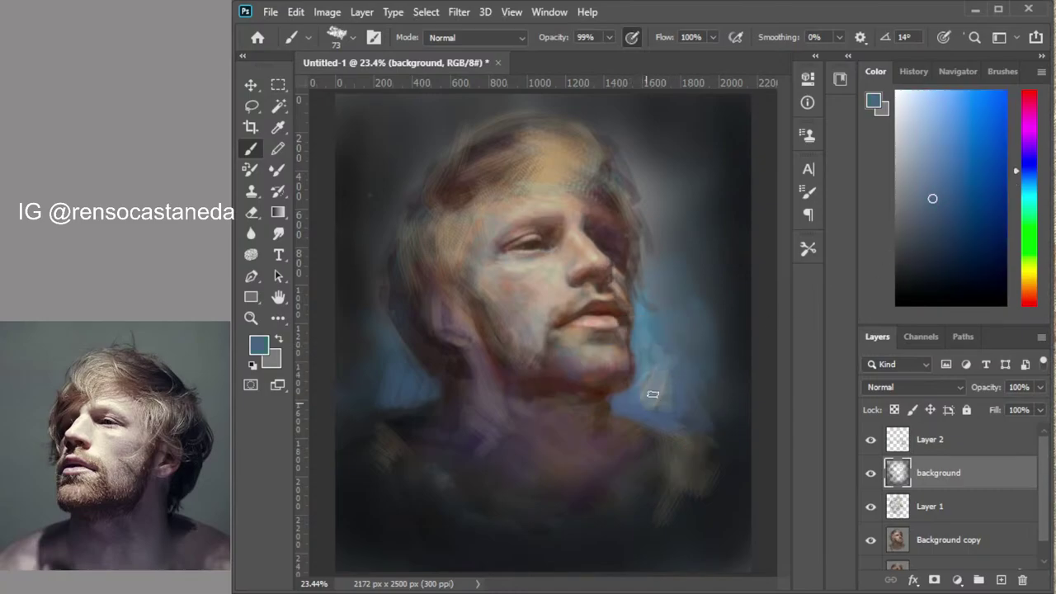
{"action": "mouse_move", "coordinate": [649, 377]}
{"action": "left_mouse_down"}
{"action": "mouse_move", "coordinate": [662, 407]}
{"action": "mouse_move", "coordinate": [651, 394]}
{"action": "left_mouse_up"}
Brighten the background beside the chin and mouth with saturated and lighter blue strokes at brush size 73
{"action": "left_click_drag", "start_coordinate": [933, 158], "coordinate": [973, 133]}
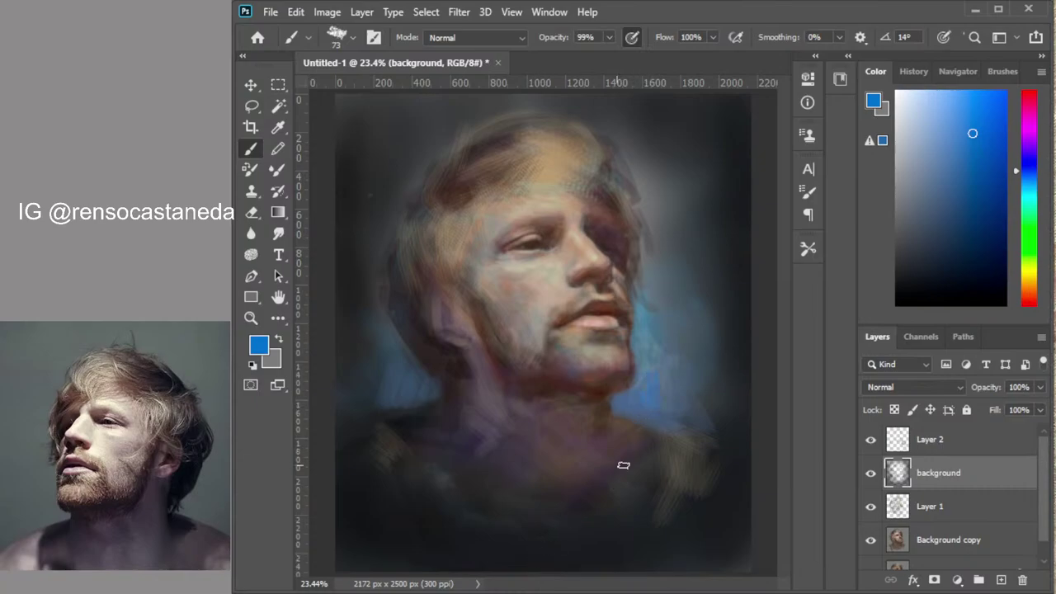
{"action": "left_click", "coordinate": [633, 400], "text": "alt"}
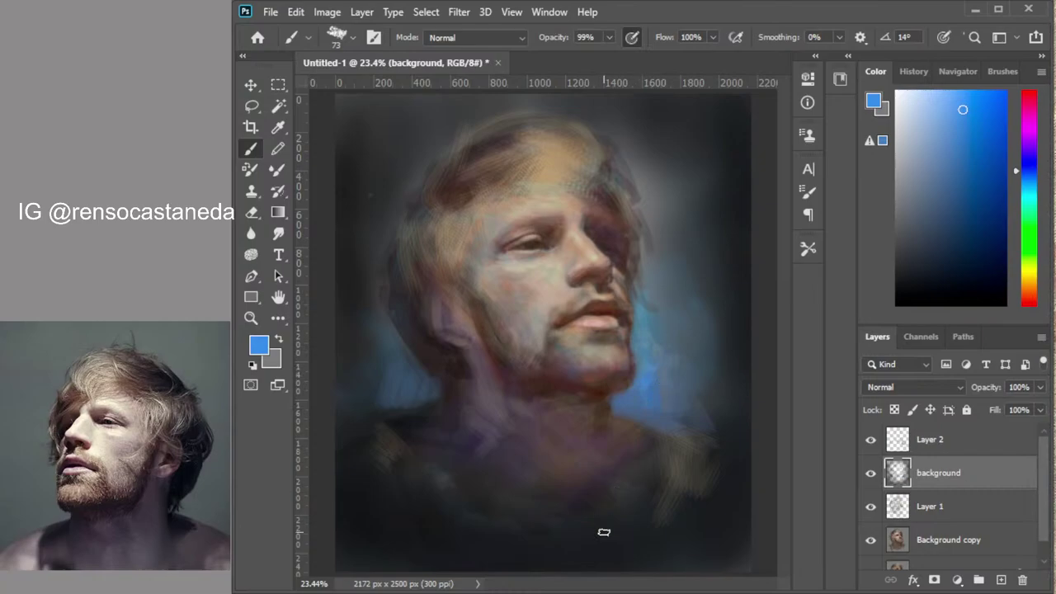
{"action": "left_click_drag", "start_coordinate": [653, 316], "coordinate": [677, 310]}
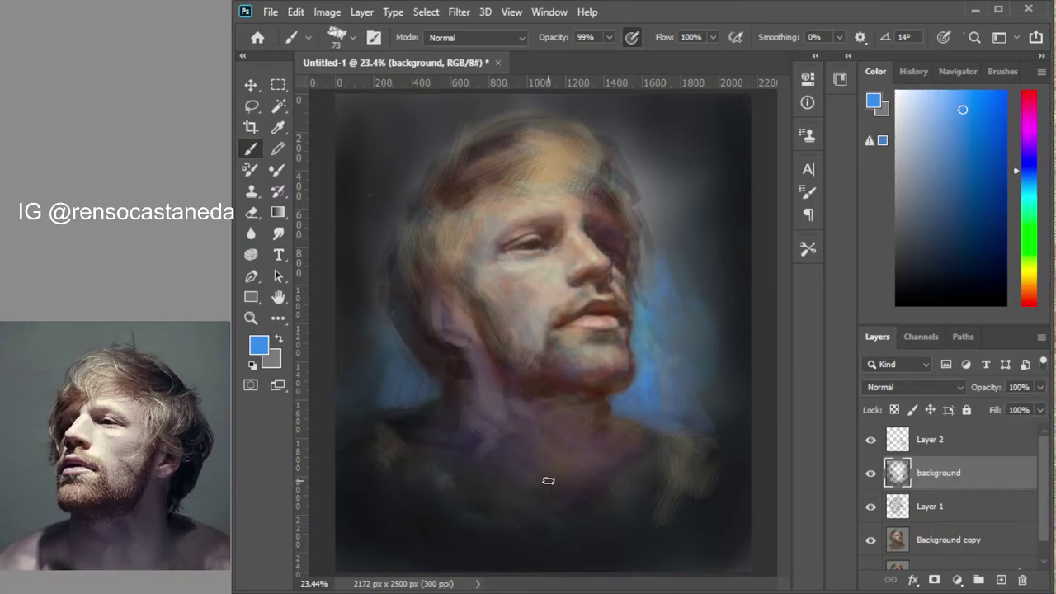
Choose a deeper blue and paint fine textured strokes along the sideburn and jaw with an enlarged brush
{"action": "left_click", "coordinate": [981, 126]}
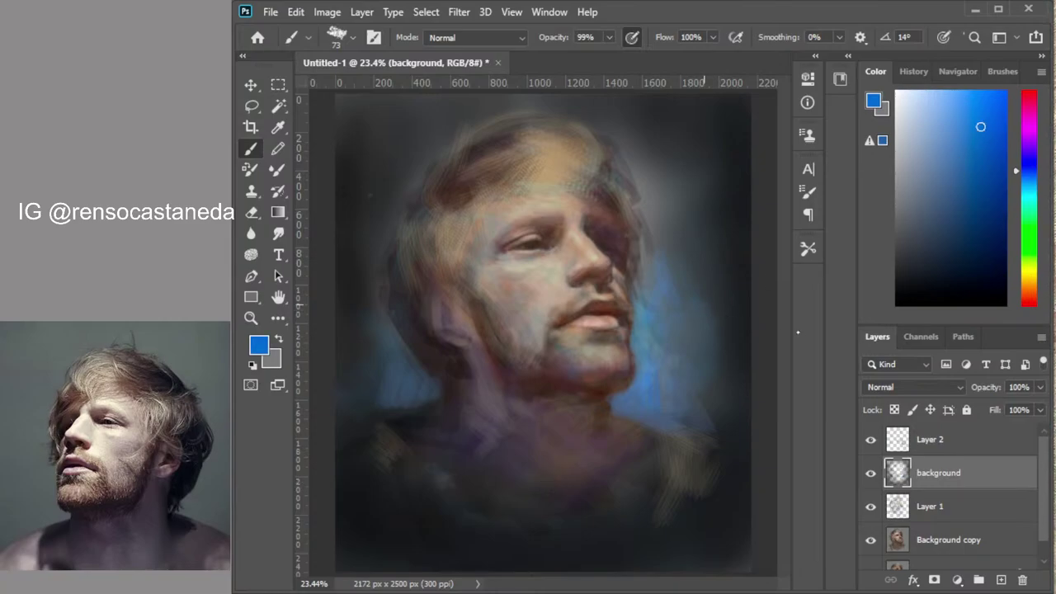
{"action": "key", "text": "]"}
{"action": "key", "text": "]"}
{"action": "key", "text": "]"}
{"action": "key", "text": "]"}
{"action": "left_click", "coordinate": [787, 423]}
Brush muted orange-red textured strokes over the temple hair and around the top of the ear at brush size 146
{"action": "left_click", "coordinate": [1029, 294]}
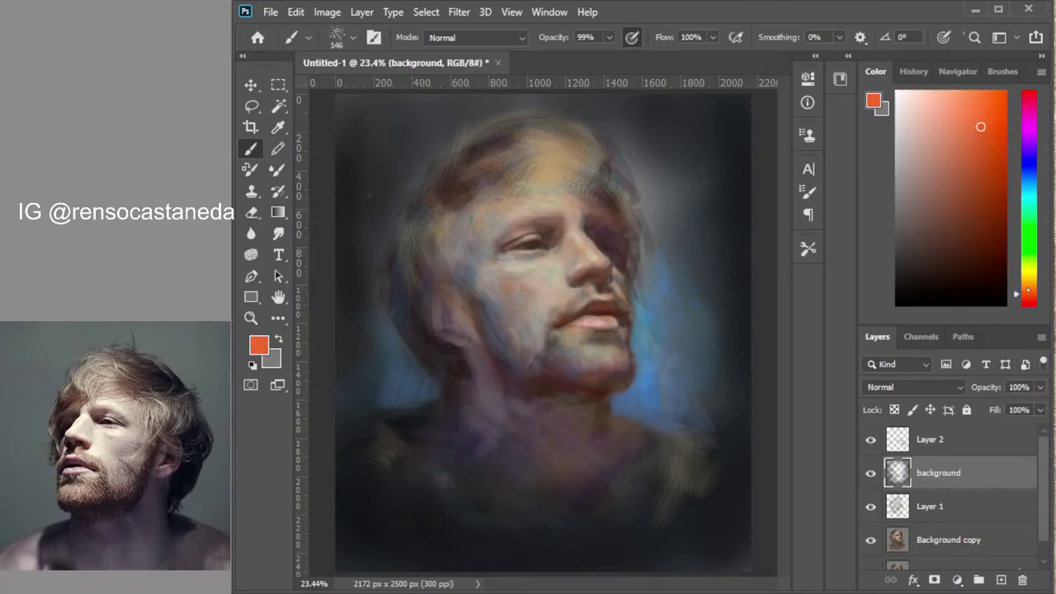
{"action": "left_click", "coordinate": [961, 173]}
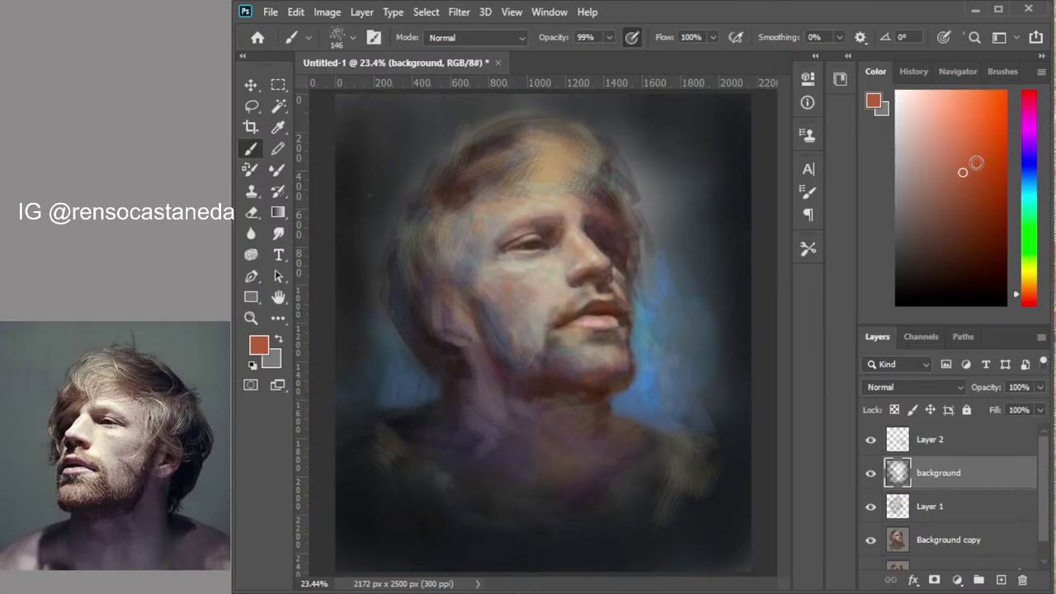
{"action": "left_click", "coordinate": [969, 157]}
{"action": "scroll", "coordinate": [499, 354], "scroll_direction": "up", "scroll_amount": 3}
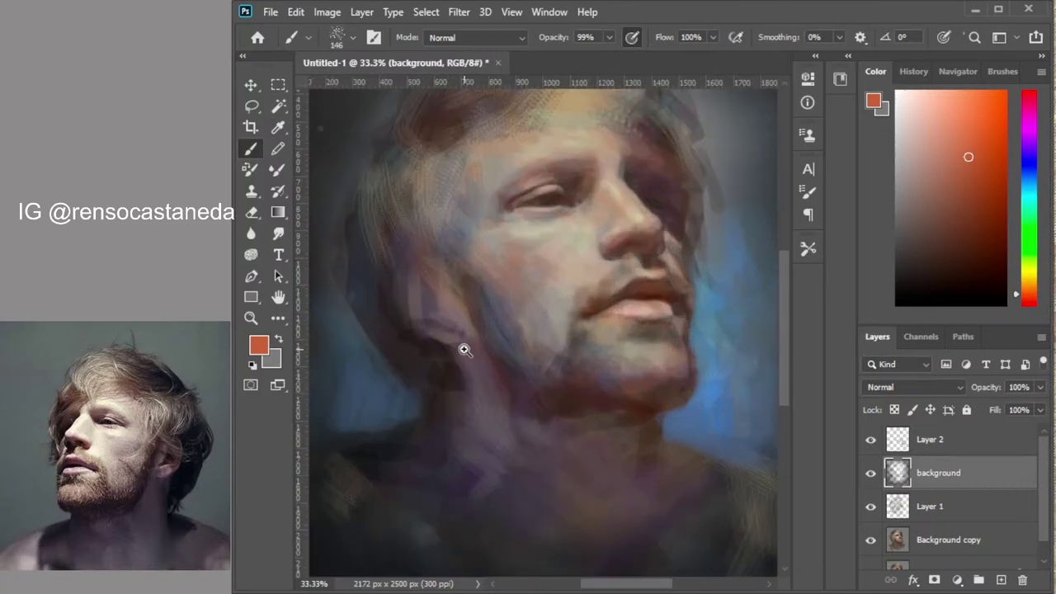
{"action": "left_click_drag", "start_coordinate": [458, 342], "coordinate": [539, 356]}
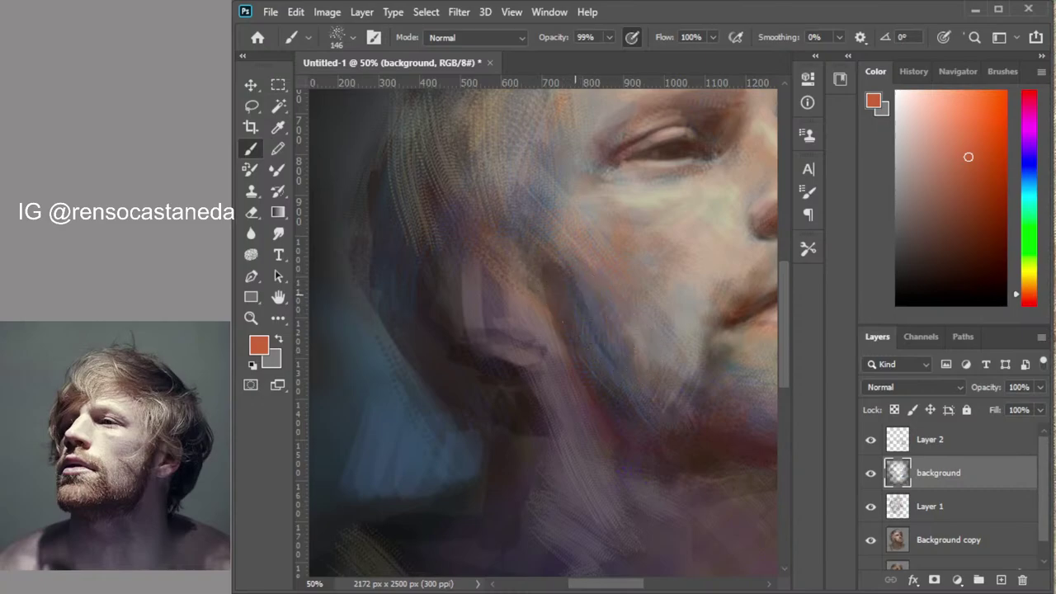
Paint dark reddish-brown shadows inside and around the ear on Layer 2 with a soft brush at size 39
{"action": "key", "text": "comma"}
{"action": "left_click_drag", "start_coordinate": [495, 298], "coordinate": [485, 320]}
{"action": "left_click", "coordinate": [981, 260]}
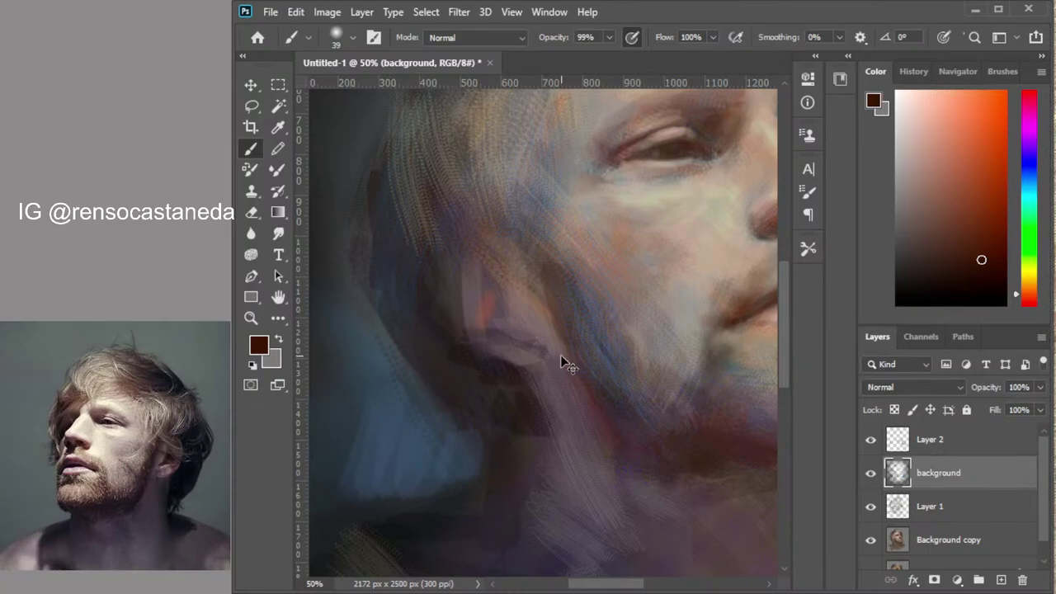
{"action": "left_click", "coordinate": [962, 439]}
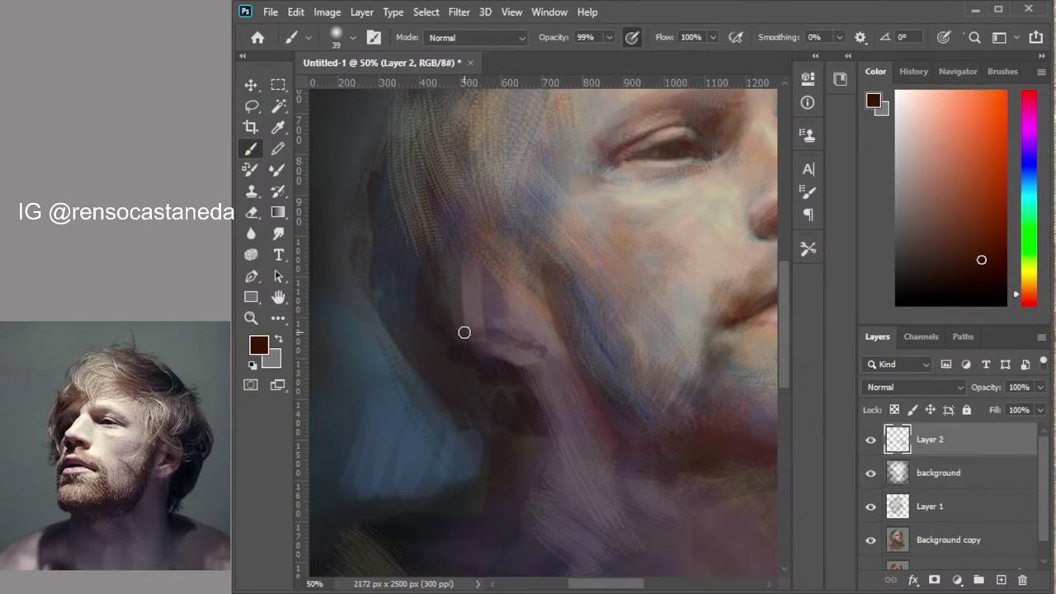
{"action": "mouse_move", "coordinate": [464, 333]}
{"action": "left_mouse_down"}
{"action": "mouse_move", "coordinate": [475, 307]}
{"action": "mouse_move", "coordinate": [480, 322]}
{"action": "mouse_move", "coordinate": [479, 296]}
{"action": "mouse_move", "coordinate": [509, 322]}
{"action": "mouse_move", "coordinate": [511, 309]}
{"action": "mouse_move", "coordinate": [509, 329]}
{"action": "mouse_move", "coordinate": [555, 329]}
{"action": "mouse_move", "coordinate": [472, 309]}
{"action": "left_mouse_up"}
{"action": "left_click", "coordinate": [944, 263]}
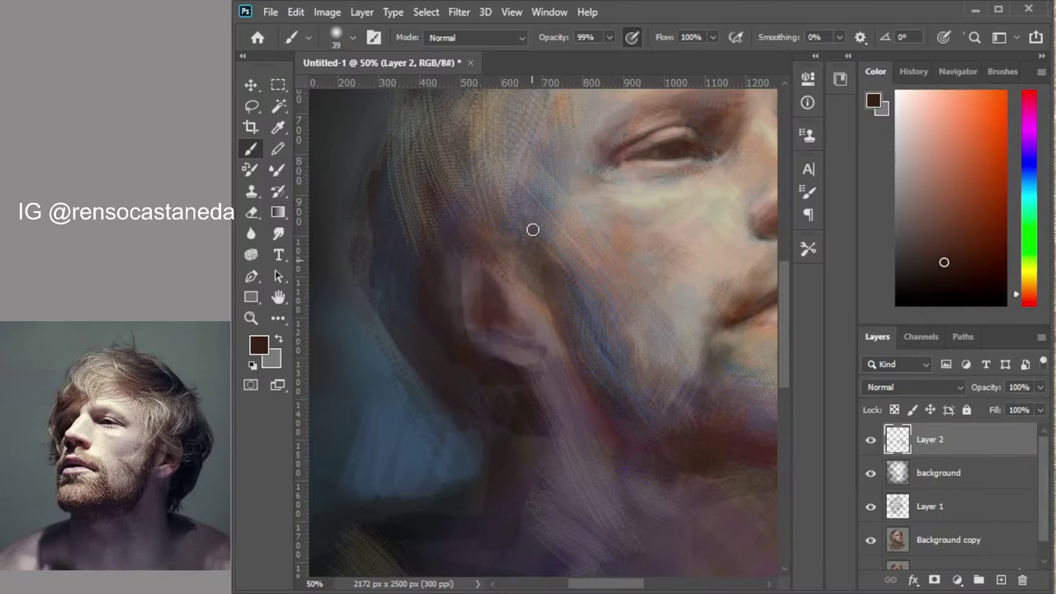
{"action": "left_click", "coordinate": [976, 251]}
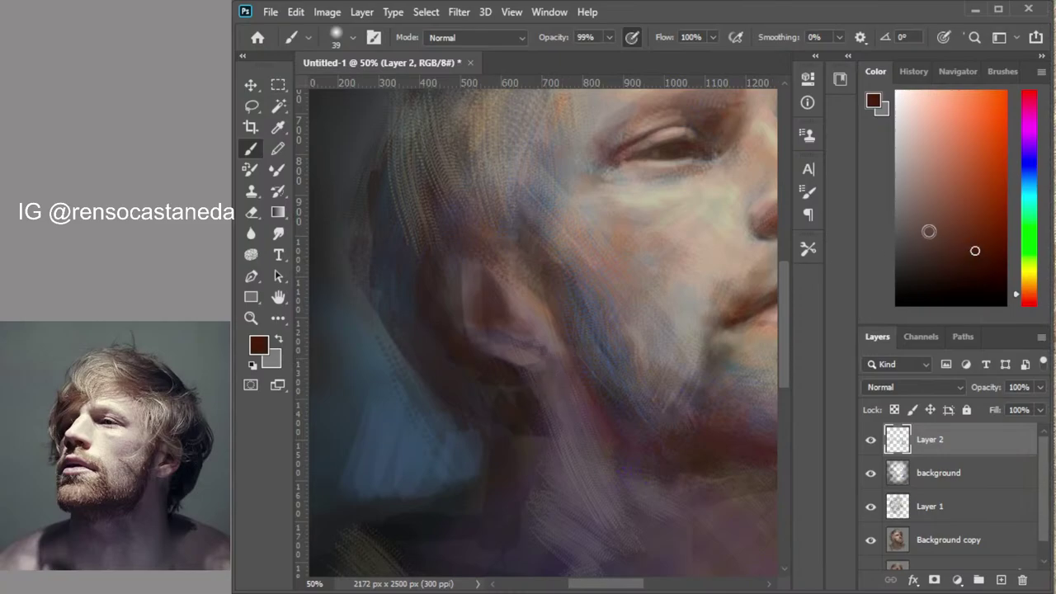
Paint the ear's lobe and outer rim in dusty pink with the size 39 soft brush
{"action": "left_click", "coordinate": [942, 176]}
{"action": "left_click_drag", "start_coordinate": [517, 339], "coordinate": [490, 344]}
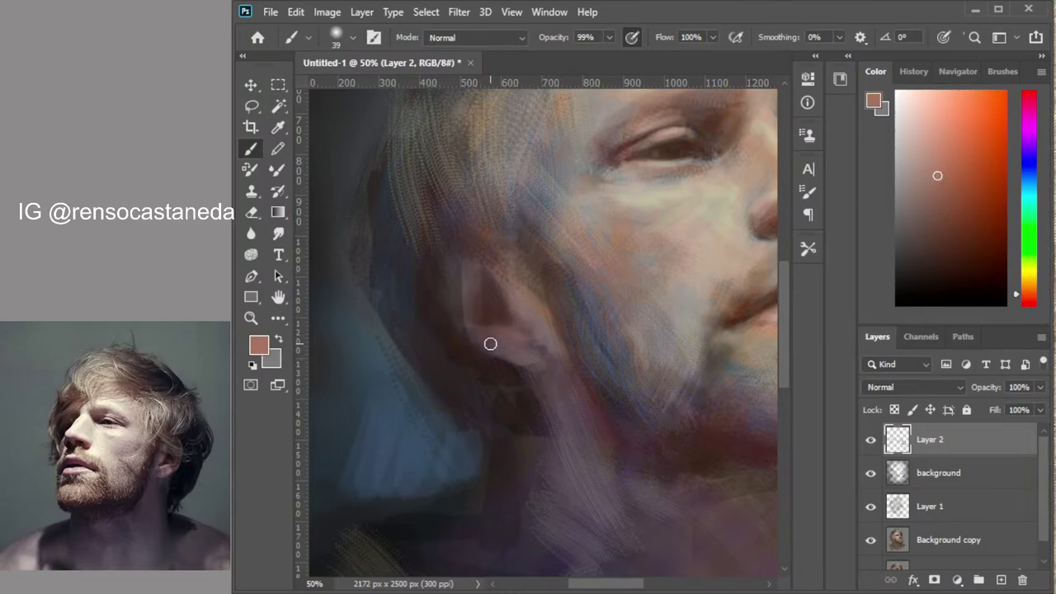
{"action": "scroll", "coordinate": [551, 316], "scroll_direction": "down", "scroll_amount": 1}
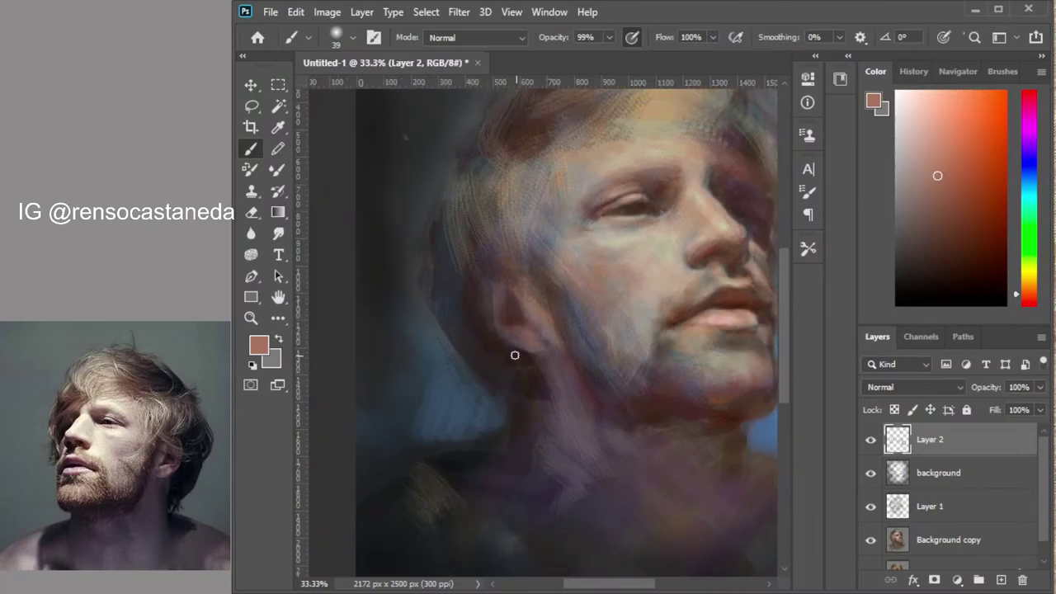
{"action": "left_click_drag", "start_coordinate": [477, 288], "coordinate": [495, 329]}
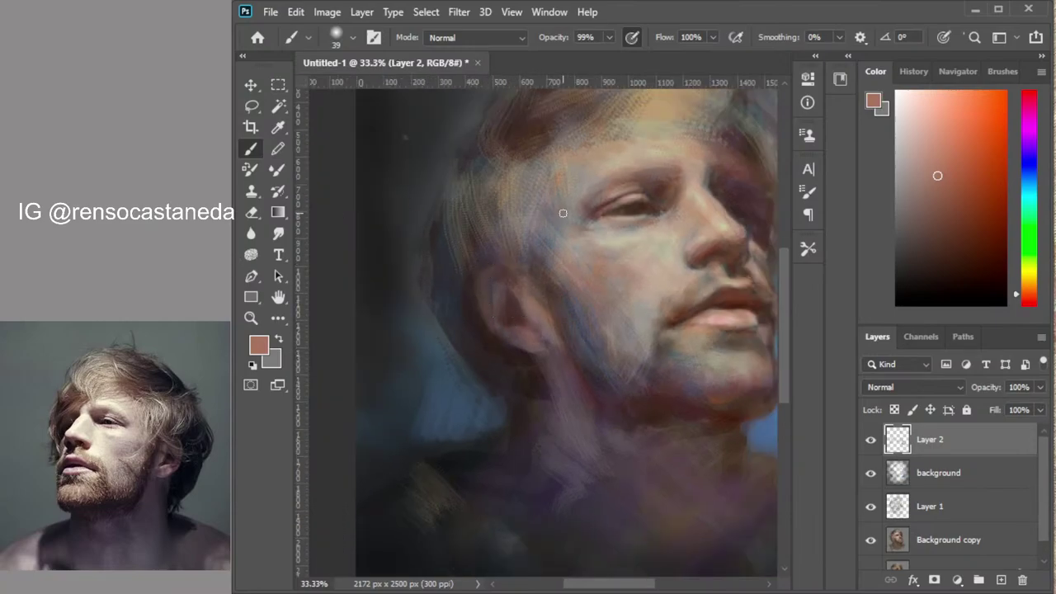
{"action": "mouse_move", "coordinate": [493, 269]}
{"action": "left_mouse_down"}
{"action": "mouse_move", "coordinate": [532, 261]}
{"action": "mouse_move", "coordinate": [490, 317]}
{"action": "left_mouse_up"}
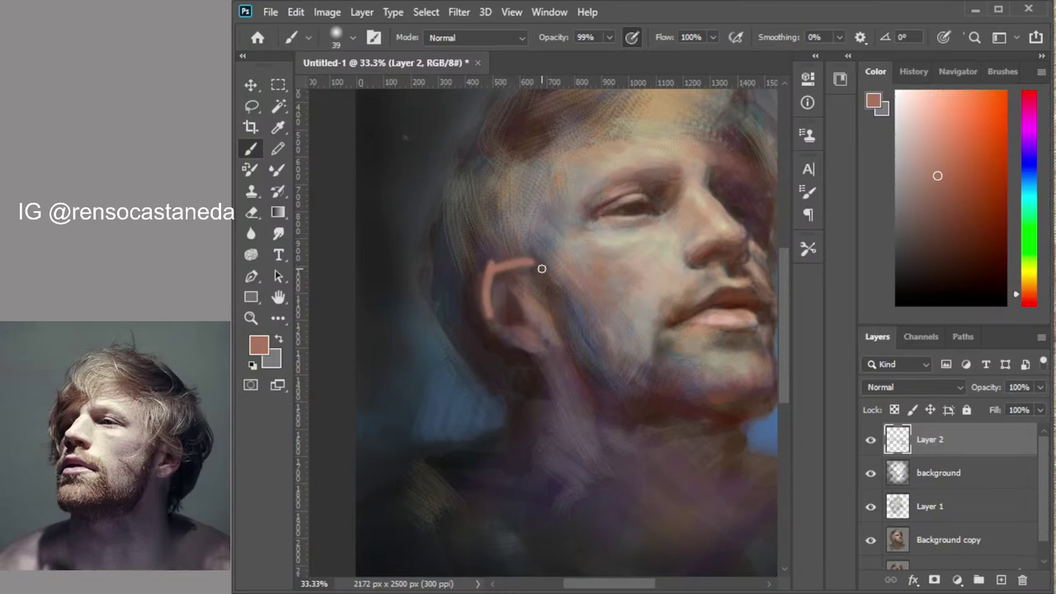
{"action": "key", "text": "ctrl+z"}
{"action": "key", "text": "ctrl+z"}
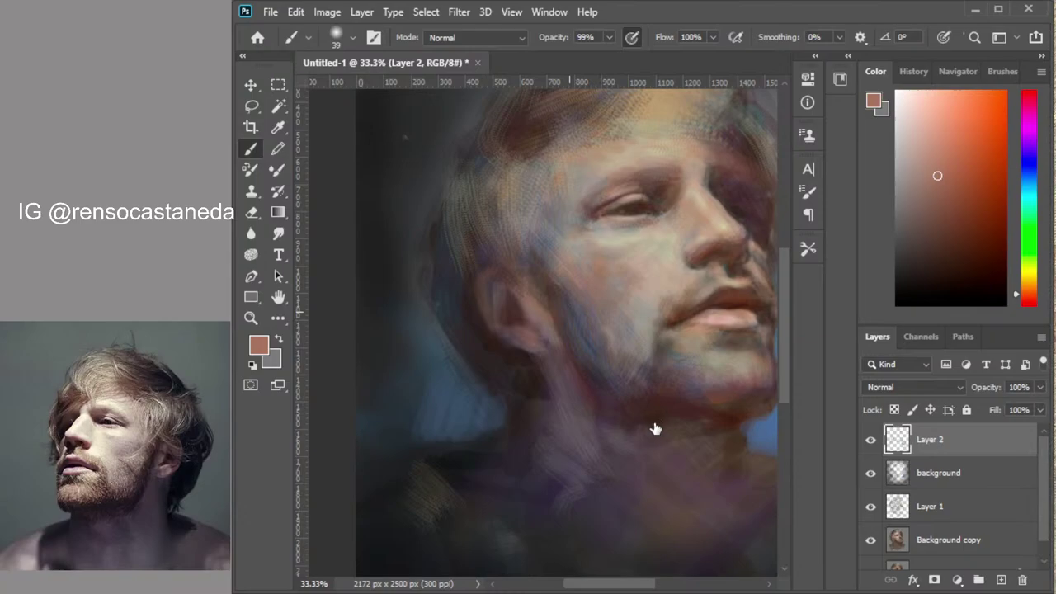
Define the ear's outer edge and darken the hair behind it with near-black strokes using a textured brush at size 39
{"action": "key", "text": "."}
{"action": "left_click_drag", "start_coordinate": [485, 272], "coordinate": [486, 310]}
{"action": "mouse_move", "coordinate": [487, 268]}
{"action": "left_mouse_down"}
{"action": "mouse_move", "coordinate": [519, 263]}
{"action": "mouse_move", "coordinate": [476, 310]}
{"action": "mouse_move", "coordinate": [483, 346]}
{"action": "mouse_move", "coordinate": [474, 258]}
{"action": "left_mouse_up"}
{"action": "left_click", "coordinate": [980, 294]}
{"action": "left_click_drag", "start_coordinate": [474, 328], "coordinate": [474, 343]}
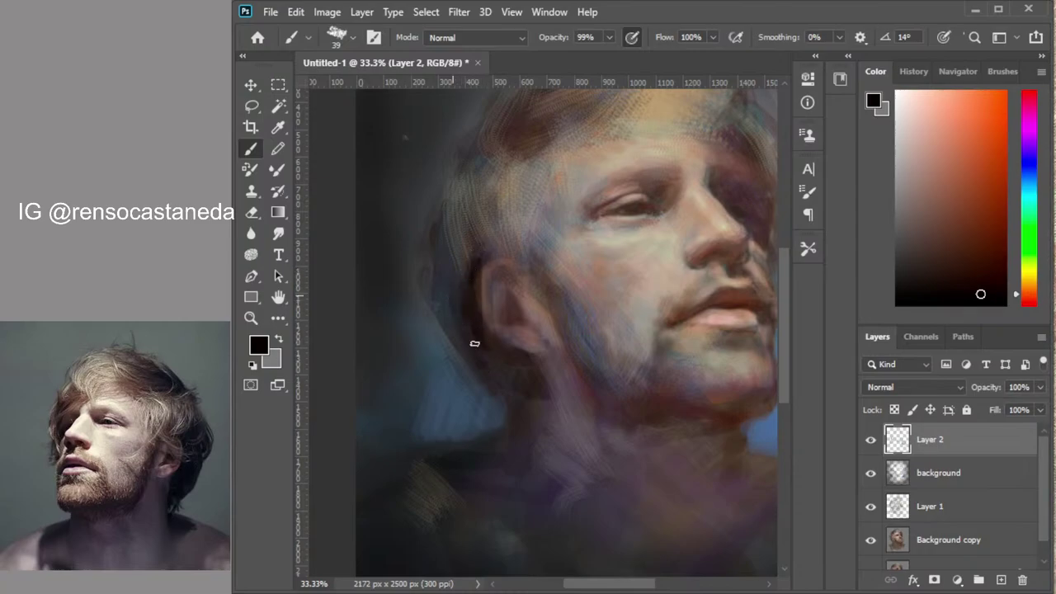
{"action": "left_click_drag", "start_coordinate": [475, 276], "coordinate": [483, 353]}
{"action": "mouse_move", "coordinate": [448, 313]}
{"action": "left_mouse_down"}
{"action": "mouse_move", "coordinate": [466, 390]}
{"action": "mouse_move", "coordinate": [458, 381]}
{"action": "mouse_move", "coordinate": [483, 401]}
{"action": "mouse_move", "coordinate": [502, 369]}
{"action": "mouse_move", "coordinate": [516, 421]}
{"action": "mouse_move", "coordinate": [502, 414]}
{"action": "mouse_move", "coordinate": [522, 387]}
{"action": "mouse_move", "coordinate": [497, 404]}
{"action": "mouse_move", "coordinate": [466, 371]}
{"action": "mouse_move", "coordinate": [453, 246]}
{"action": "mouse_move", "coordinate": [435, 247]}
{"action": "mouse_move", "coordinate": [433, 317]}
{"action": "left_mouse_up"}
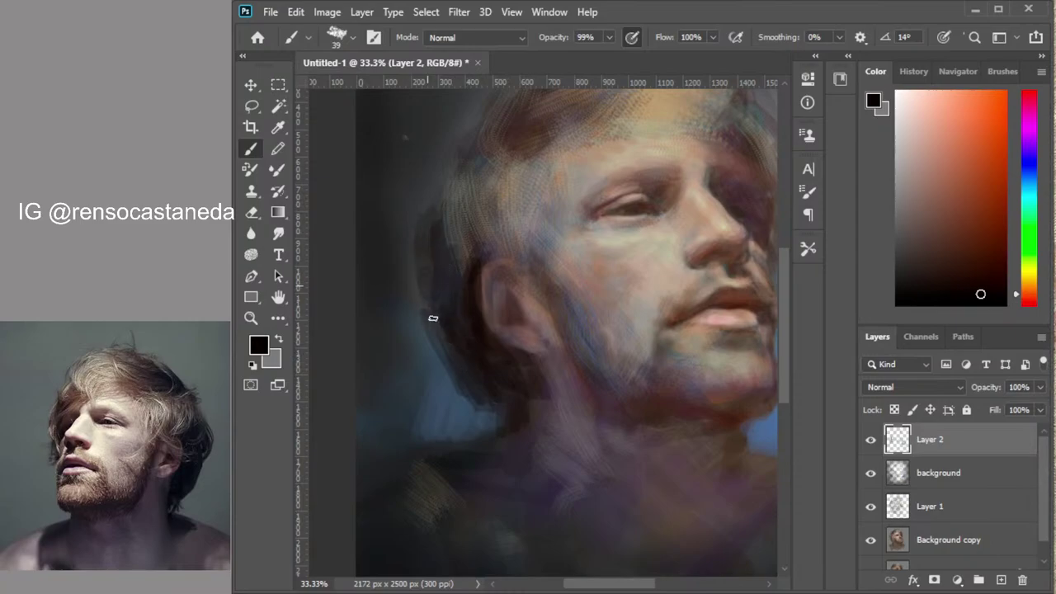
{"action": "mouse_move", "coordinate": [467, 273]}
{"action": "left_mouse_down"}
{"action": "mouse_move", "coordinate": [481, 226]}
{"action": "mouse_move", "coordinate": [465, 211]}
{"action": "mouse_move", "coordinate": [445, 297]}
{"action": "left_mouse_up"}
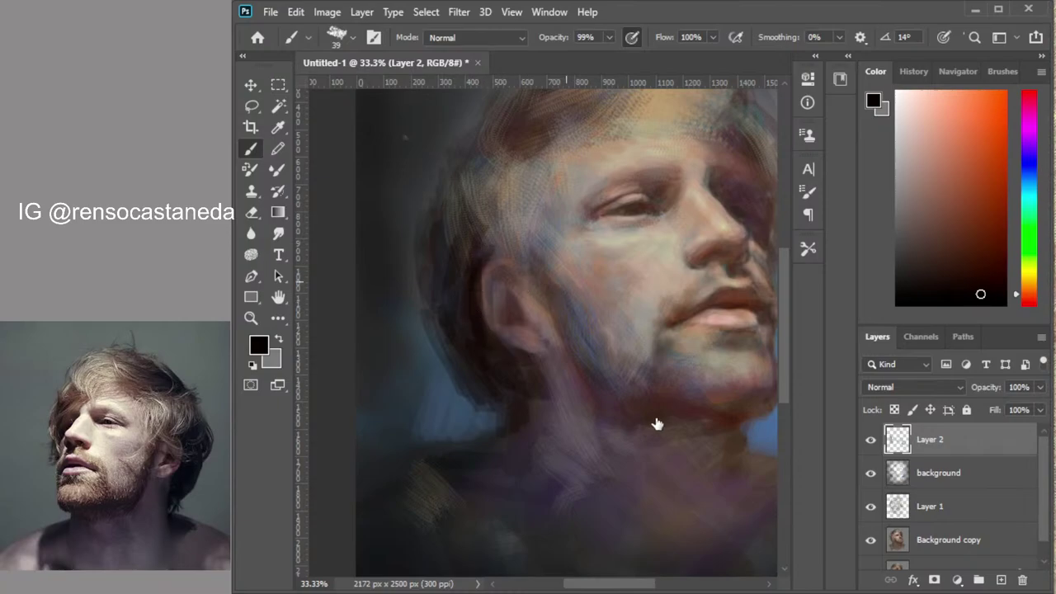
Blend very dark brown bristle strokes into the hair above the ear and at the temple, starting at brush size 64
{"action": "left_click_drag", "start_coordinate": [925, 264], "coordinate": [944, 272]}
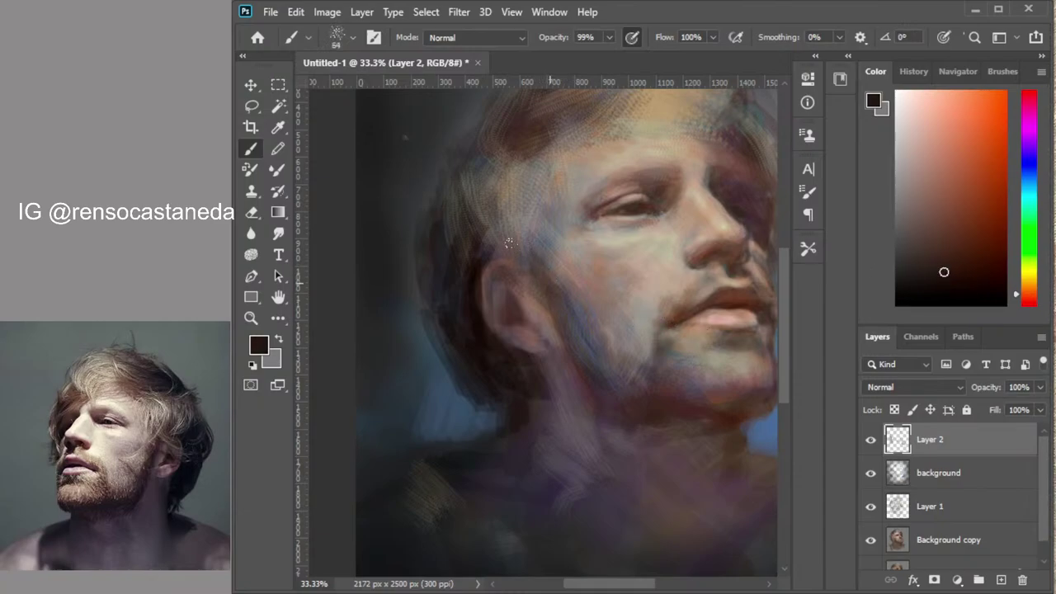
{"action": "left_click_drag", "start_coordinate": [527, 246], "coordinate": [493, 226]}
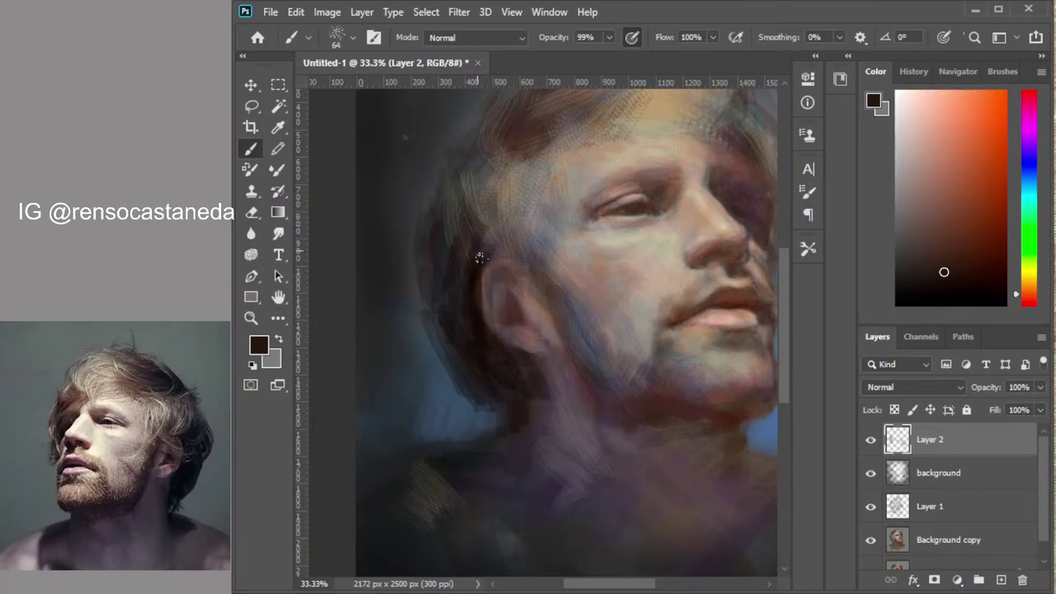
{"action": "left_click_drag", "start_coordinate": [540, 184], "coordinate": [539, 250]}
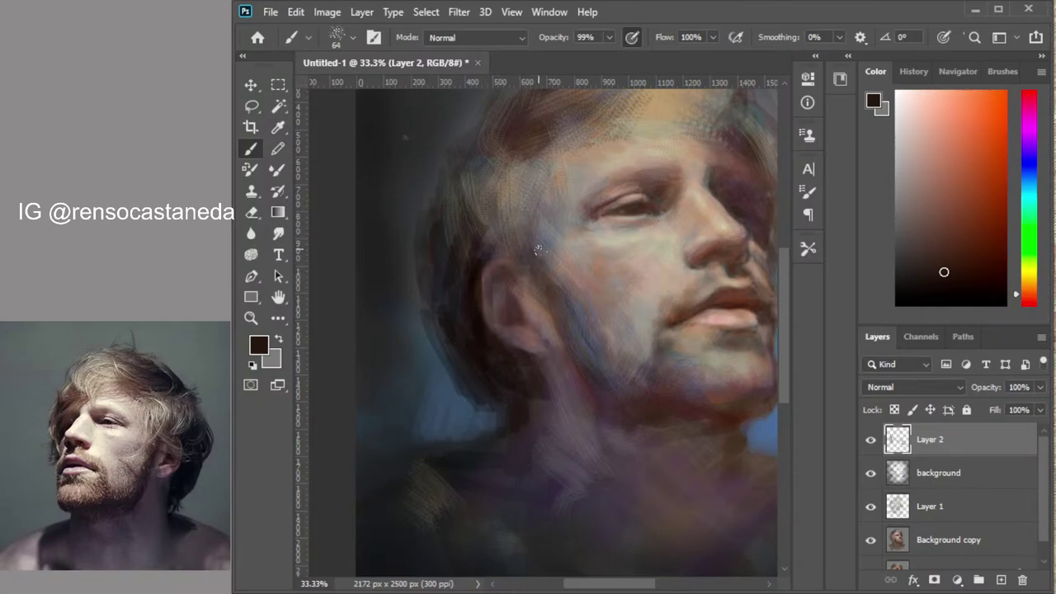
{"action": "left_click_drag", "start_coordinate": [507, 196], "coordinate": [498, 259]}
{"action": "mouse_move", "coordinate": [487, 170]}
{"action": "left_mouse_down"}
{"action": "mouse_move", "coordinate": [451, 171]}
{"action": "mouse_move", "coordinate": [442, 186]}
{"action": "mouse_move", "coordinate": [485, 249]}
{"action": "mouse_move", "coordinate": [541, 218]}
{"action": "left_mouse_up"}
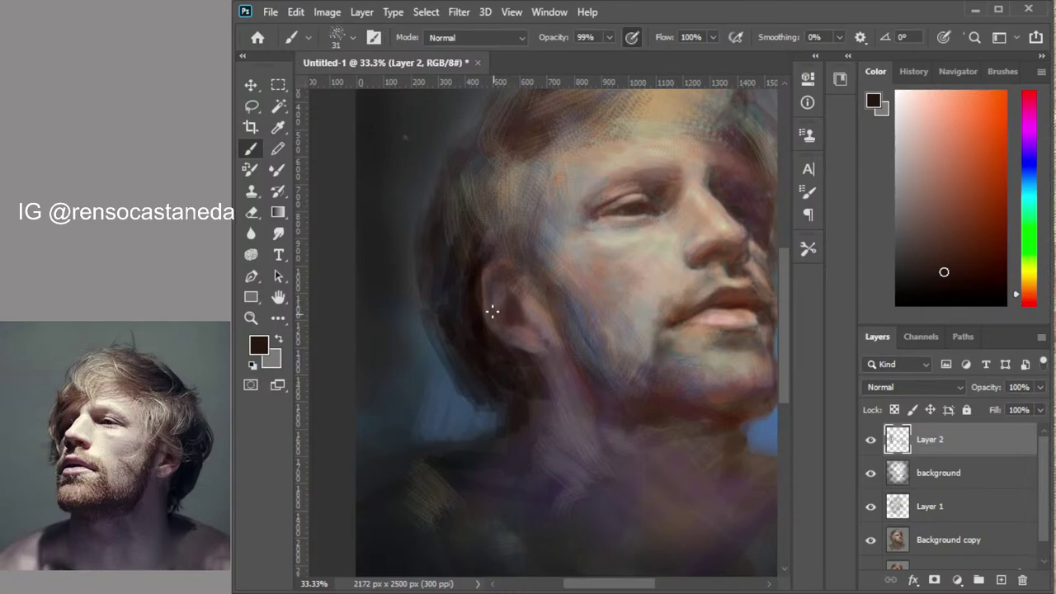
Add pale pink highlights to the ear's lobe and inner rim and to the temple hair at brush size 31
{"action": "left_click", "coordinate": [911, 201]}
{"action": "left_click", "coordinate": [915, 134]}
{"action": "left_click_drag", "start_coordinate": [533, 339], "coordinate": [495, 333]}
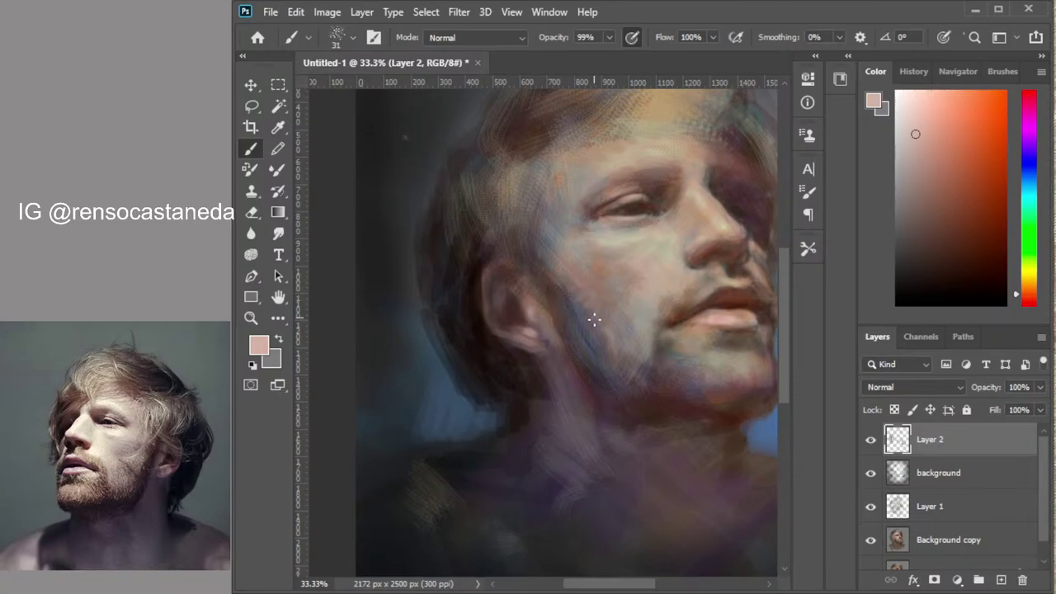
{"action": "mouse_move", "coordinate": [521, 176]}
{"action": "left_mouse_down"}
{"action": "mouse_move", "coordinate": [515, 235]}
{"action": "mouse_move", "coordinate": [535, 193]}
{"action": "left_mouse_up"}
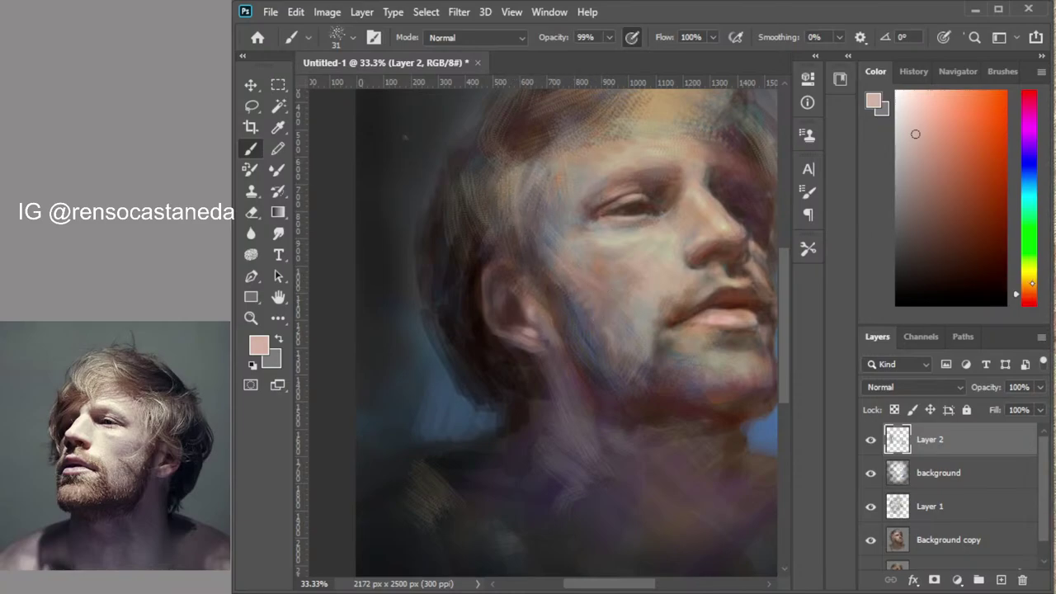
Paint light orange-tan hair strands at the temple and in the fringe over the forehead with the bristle brush
{"action": "left_click", "coordinate": [1029, 286]}
{"action": "left_click", "coordinate": [941, 130]}
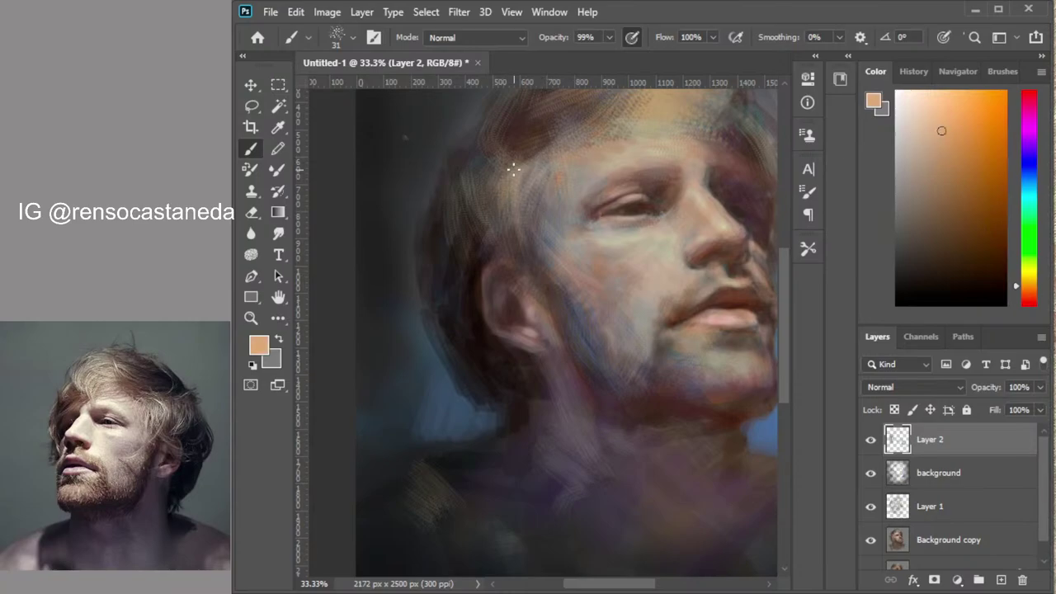
{"action": "left_click_drag", "start_coordinate": [540, 200], "coordinate": [528, 235]}
{"action": "left_click_drag", "start_coordinate": [582, 279], "coordinate": [567, 395]}
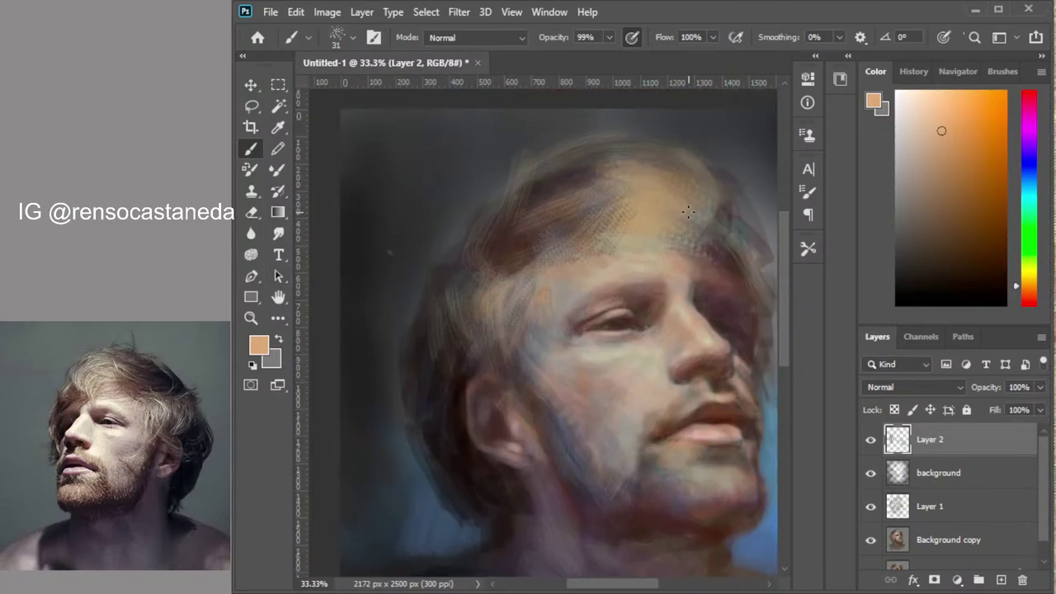
{"action": "mouse_move", "coordinate": [654, 219]}
{"action": "left_mouse_down"}
{"action": "mouse_move", "coordinate": [621, 219]}
{"action": "mouse_move", "coordinate": [554, 245]}
{"action": "mouse_move", "coordinate": [631, 217]}
{"action": "left_mouse_up"}
Brush very pale peach highlights into the lit fringe above the forehead at brush size 67
{"action": "left_click", "coordinate": [904, 100]}
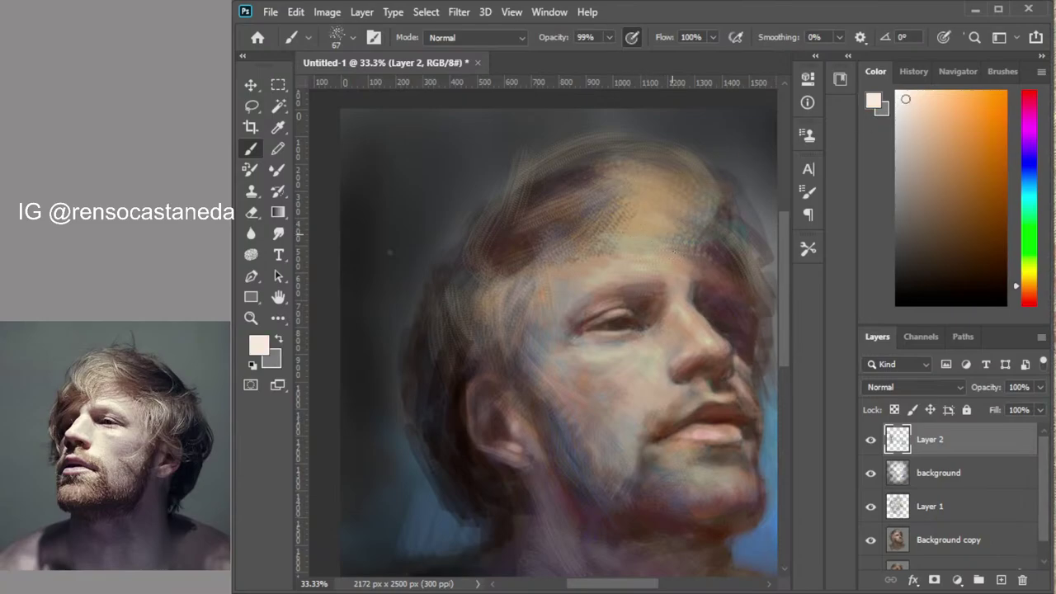
{"action": "left_click_drag", "start_coordinate": [664, 187], "coordinate": [703, 221]}
{"action": "mouse_move", "coordinate": [669, 179]}
{"action": "left_mouse_down"}
{"action": "mouse_move", "coordinate": [662, 268]}
{"action": "mouse_move", "coordinate": [661, 221]}
{"action": "mouse_move", "coordinate": [671, 241]}
{"action": "mouse_move", "coordinate": [703, 225]}
{"action": "left_mouse_up"}
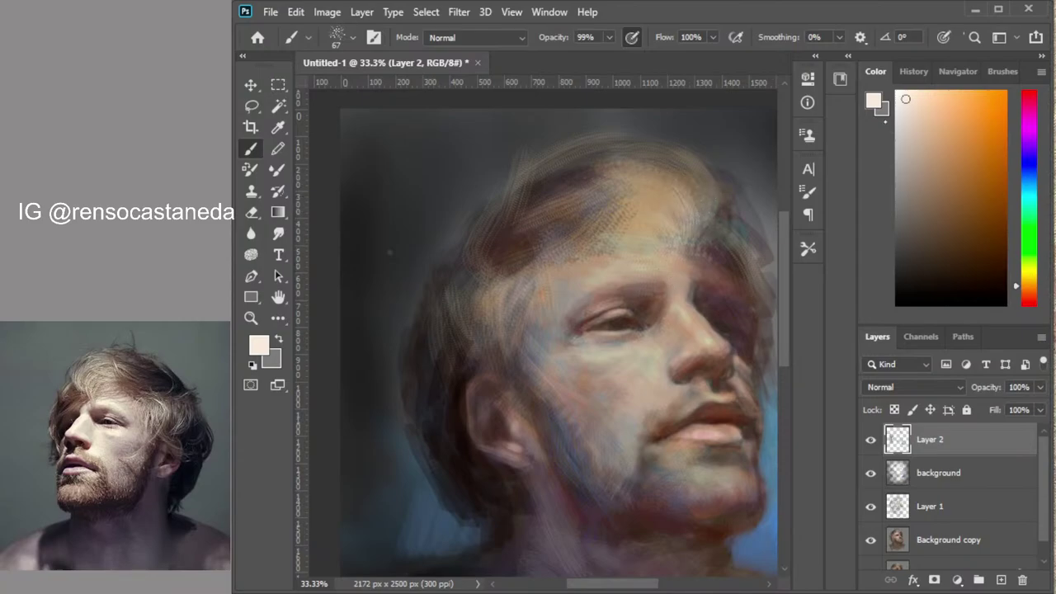
Add light cream strands across the lit fringe and down the temple hair with the size 67 bristle brush
{"action": "left_click", "coordinate": [898, 93]}
{"action": "left_click", "coordinate": [915, 92]}
{"action": "mouse_move", "coordinate": [647, 210]}
{"action": "left_mouse_down"}
{"action": "mouse_move", "coordinate": [593, 221]}
{"action": "mouse_move", "coordinate": [622, 221]}
{"action": "left_mouse_up"}
{"action": "mouse_move", "coordinate": [659, 178]}
{"action": "left_mouse_down"}
{"action": "mouse_move", "coordinate": [633, 184]}
{"action": "mouse_move", "coordinate": [683, 160]}
{"action": "mouse_move", "coordinate": [703, 218]}
{"action": "mouse_move", "coordinate": [676, 243]}
{"action": "left_mouse_up"}
{"action": "mouse_move", "coordinate": [648, 183]}
{"action": "left_mouse_down"}
{"action": "mouse_move", "coordinate": [605, 198]}
{"action": "mouse_move", "coordinate": [602, 176]}
{"action": "mouse_move", "coordinate": [662, 177]}
{"action": "mouse_move", "coordinate": [682, 163]}
{"action": "mouse_move", "coordinate": [675, 183]}
{"action": "left_mouse_up"}
{"action": "left_click_drag", "start_coordinate": [521, 281], "coordinate": [544, 365]}
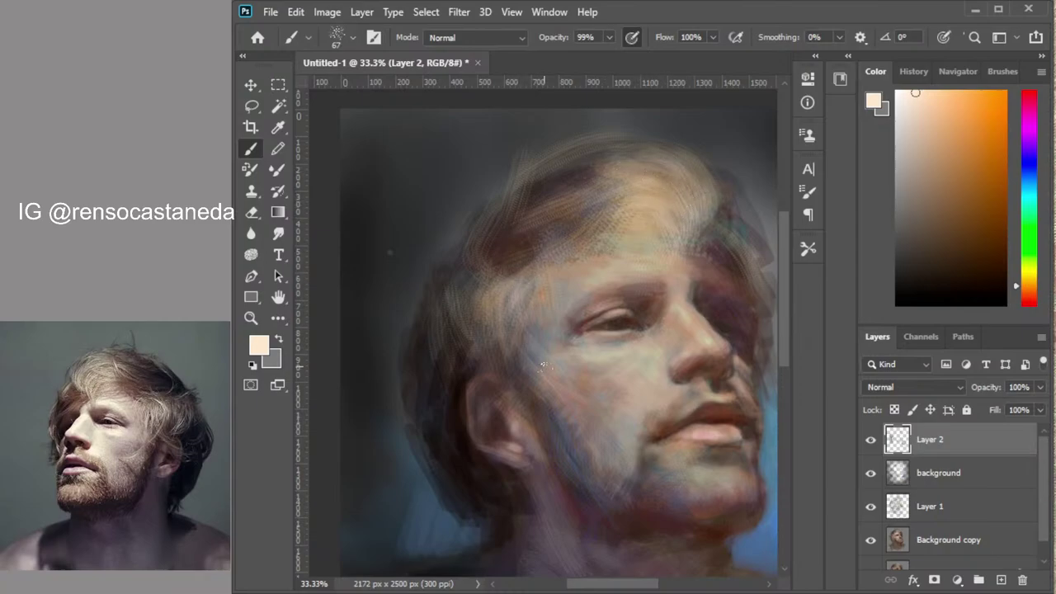
Extend light cream strands down the temple and glaze muted reddish brown over the cheek with a soft brush at size 143
{"action": "left_click_drag", "start_coordinate": [534, 314], "coordinate": [535, 417]}
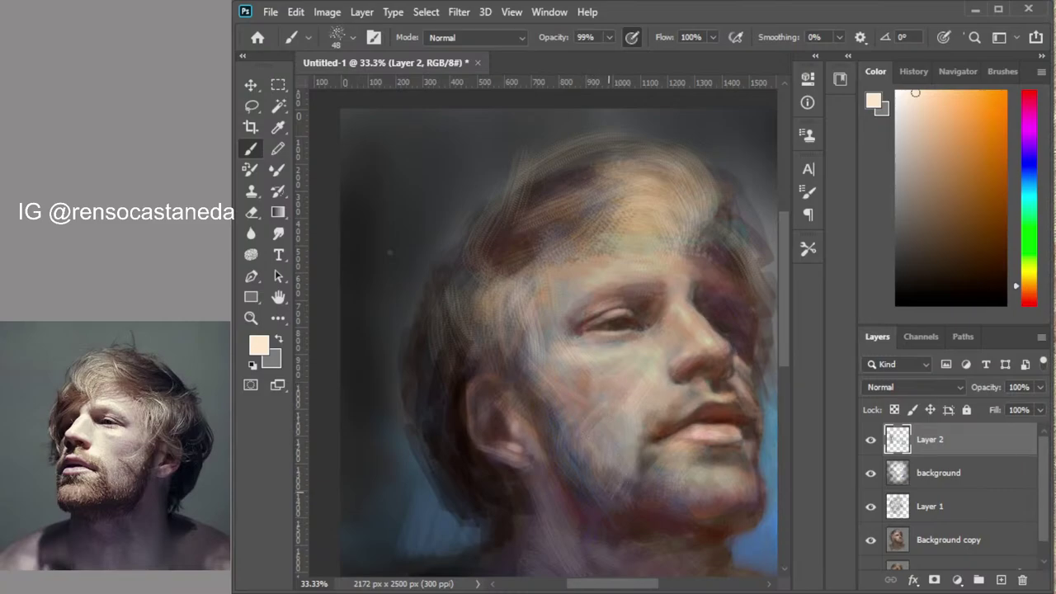
{"action": "left_click", "coordinate": [1028, 290]}
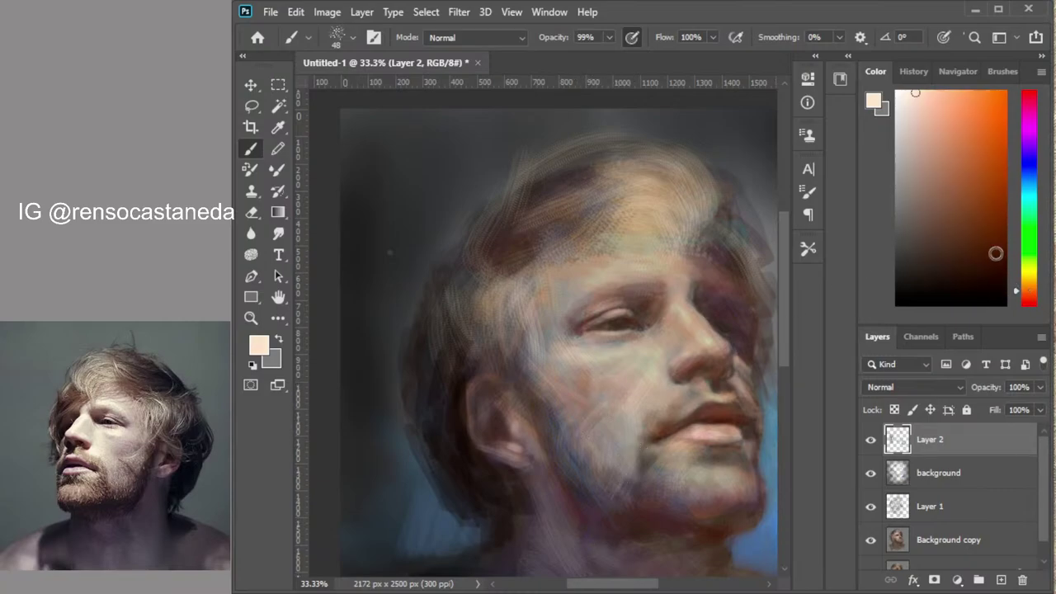
{"action": "left_click", "coordinate": [968, 212]}
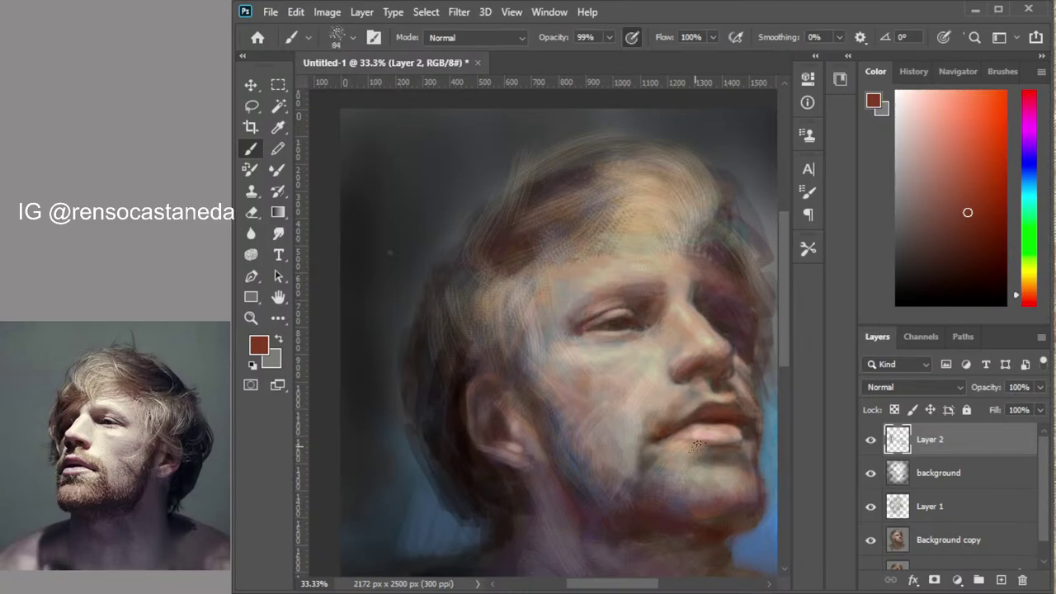
{"action": "key", "text": "bracketright"}
{"action": "key", "text": "bracketright"}
{"action": "key", "text": "bracketright"}
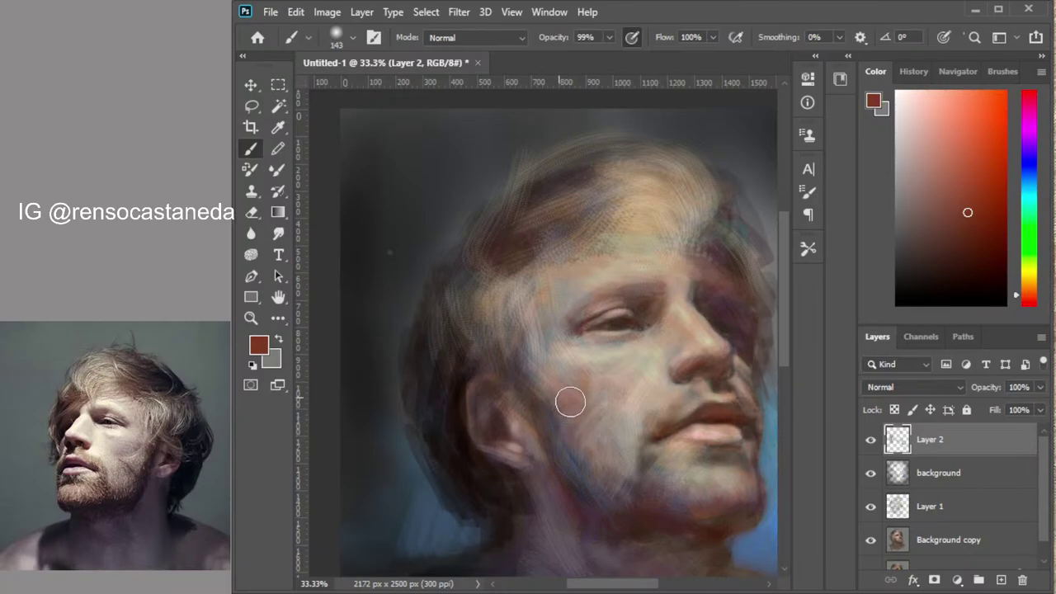
{"action": "left_click", "coordinate": [918, 219]}
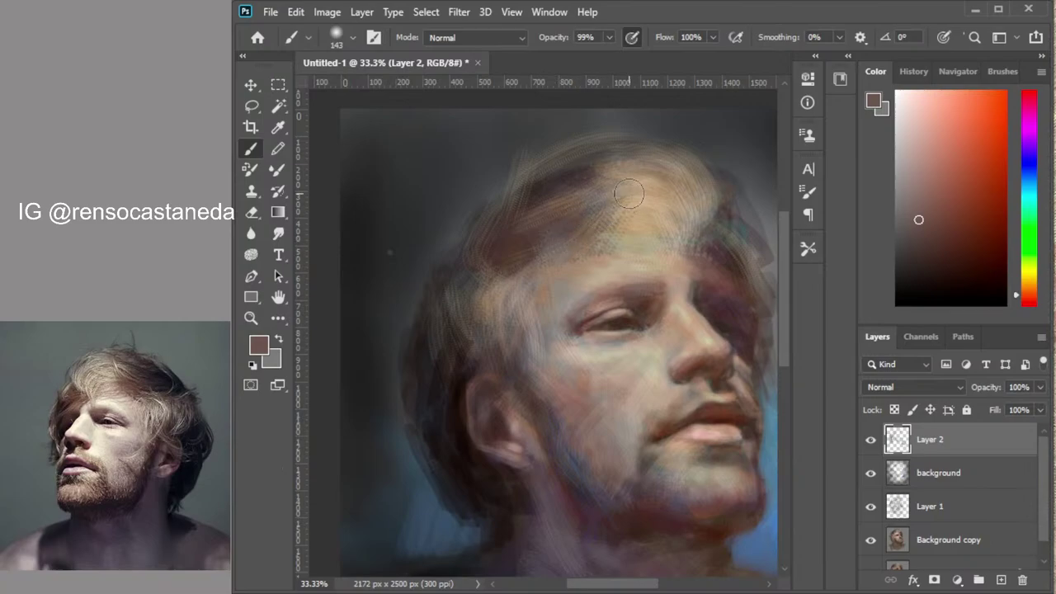
Darken the hair on the crown and back of the head with dark reddish browns, using textured and soft brushes at size 143
{"action": "left_click", "coordinate": [720, 307]}
{"action": "left_click", "coordinate": [922, 250]}
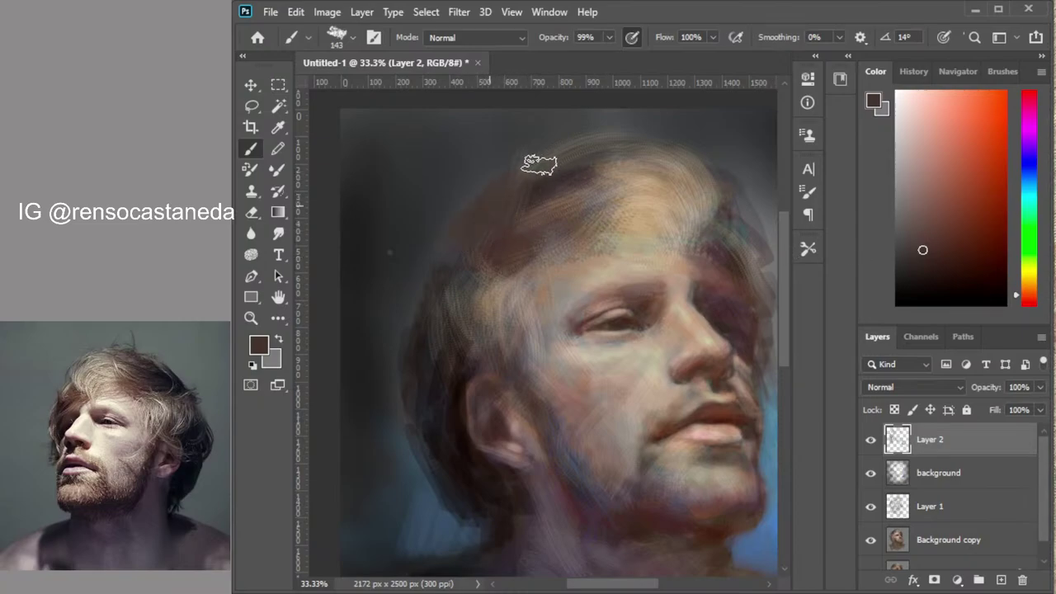
{"action": "left_click", "coordinate": [952, 279]}
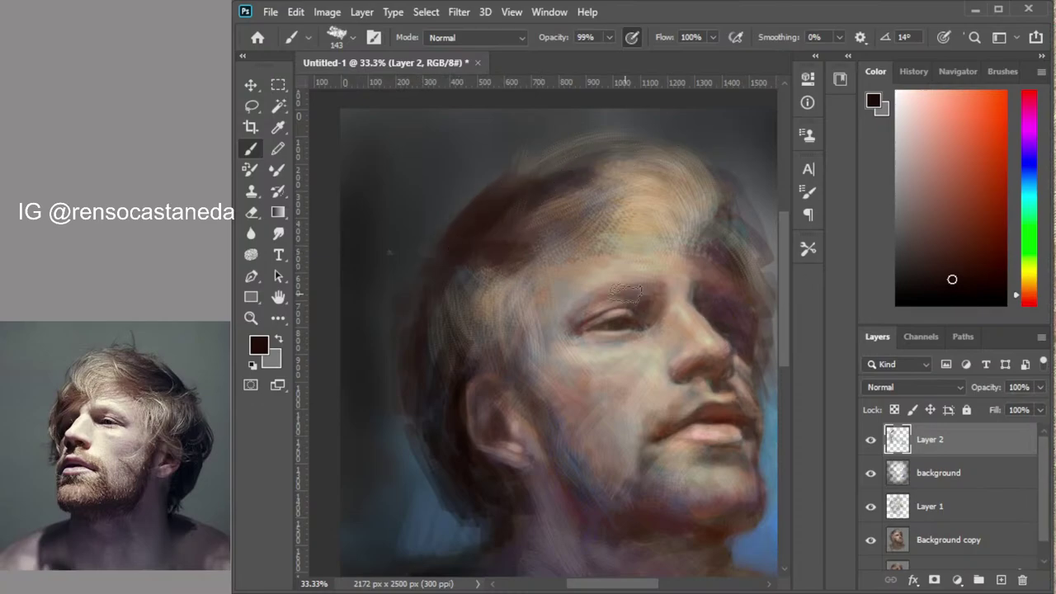
{"action": "left_click", "coordinate": [723, 437]}
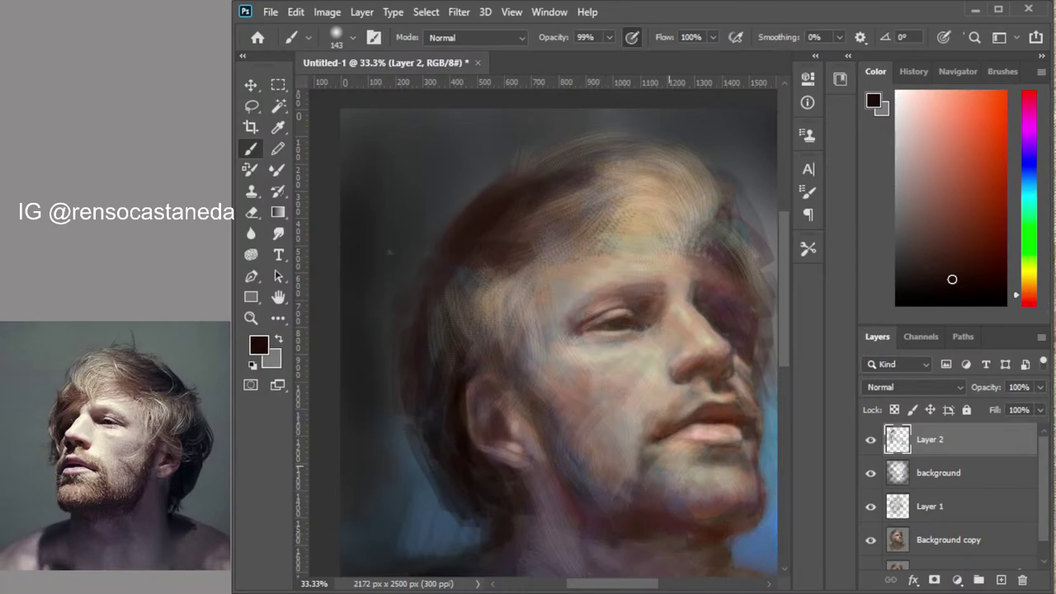
Try to smooth the cheek with a pinkish-tan glaze using the soft brush at size 143
{"action": "left_click", "coordinate": [917, 194]}
{"action": "left_click", "coordinate": [1029, 288]}
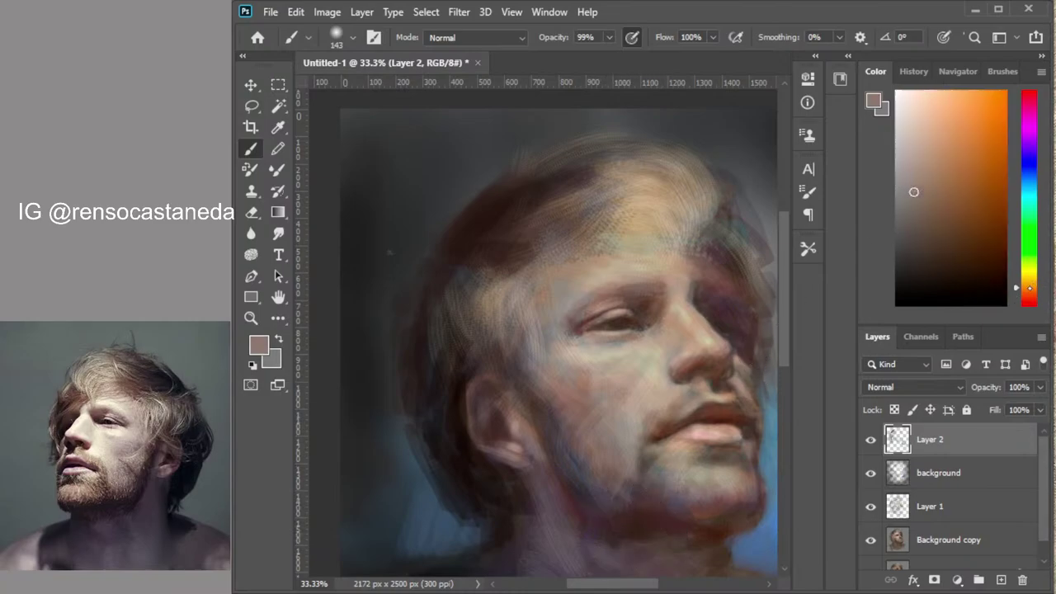
{"action": "left_click", "coordinate": [924, 157]}
{"action": "left_click", "coordinate": [1029, 291]}
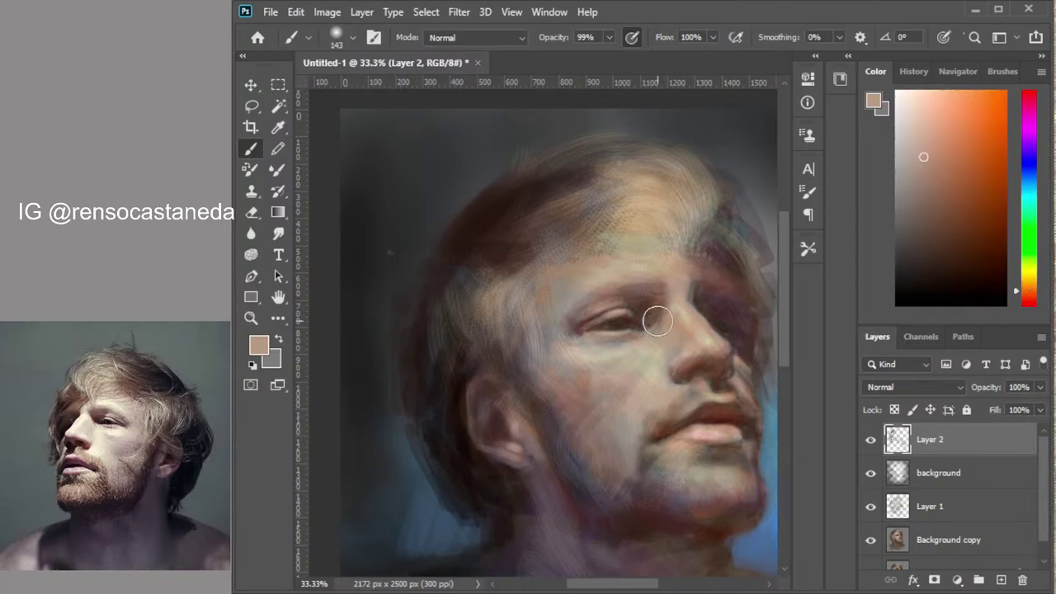
{"action": "mouse_move", "coordinate": [628, 384]}
{"action": "left_mouse_down"}
{"action": "mouse_move", "coordinate": [618, 369]}
{"action": "mouse_move", "coordinate": [624, 383]}
{"action": "mouse_move", "coordinate": [615, 377]}
{"action": "mouse_move", "coordinate": [594, 408]}
{"action": "mouse_move", "coordinate": [631, 417]}
{"action": "mouse_move", "coordinate": [589, 388]}
{"action": "mouse_move", "coordinate": [641, 399]}
{"action": "left_mouse_up"}
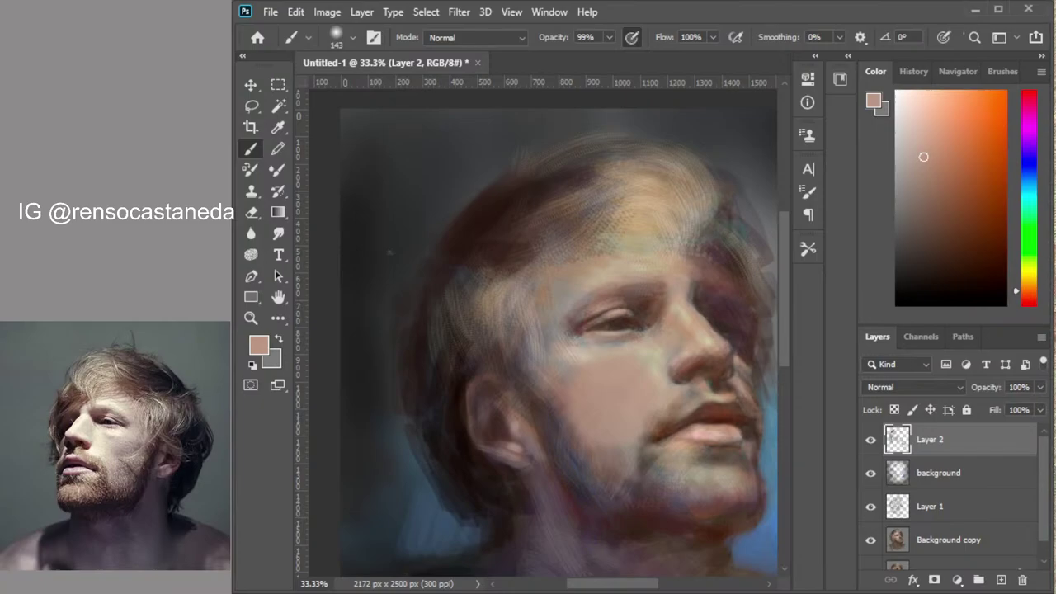
{"action": "key", "text": "ctrl+z"}
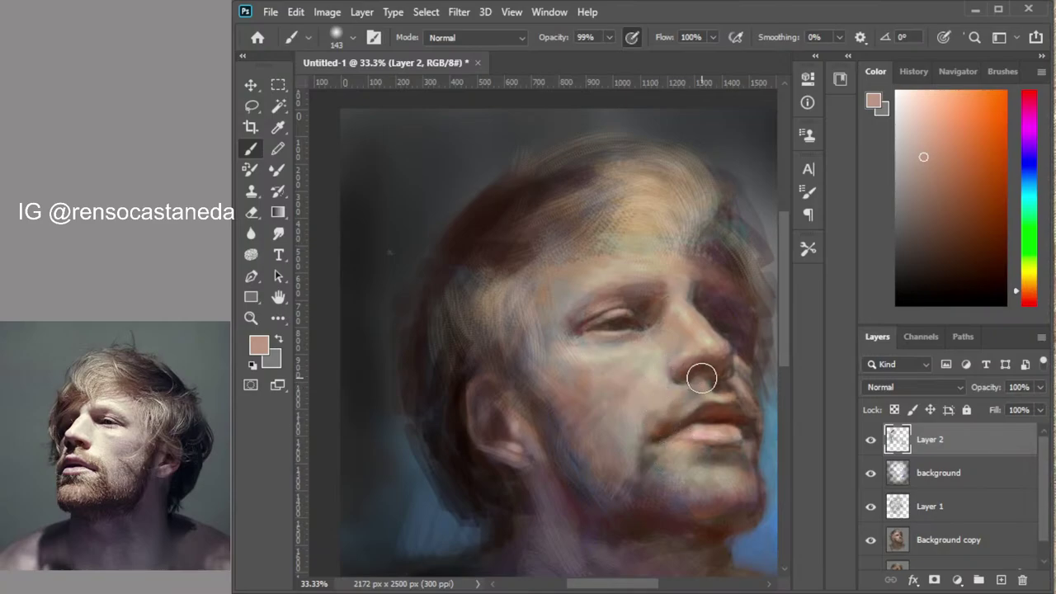
Blend light pinkish beige into the lit forehead, fringe and cheek with the soft brush at size 59
{"action": "key", "text": "["}
{"action": "key", "text": "["}
{"action": "key", "text": "["}
{"action": "key", "text": "["}
{"action": "key", "text": "["}
{"action": "key", "text": "["}
{"action": "left_click", "coordinate": [915, 136]}
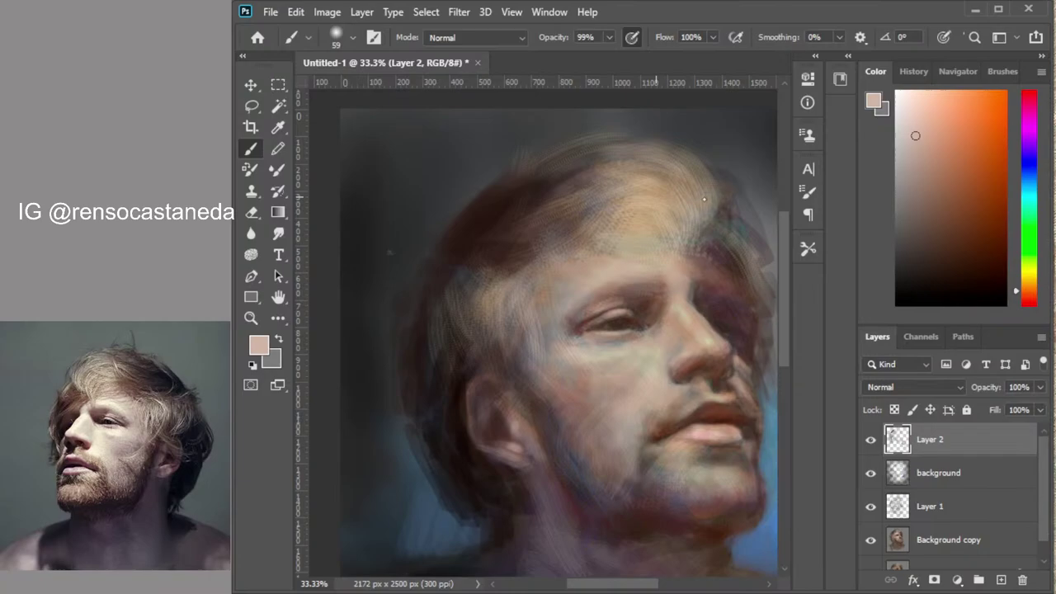
Brush pale peach-pink strands into the temple hair and down the back of the head with the bristle brush at size 59
{"action": "left_click", "coordinate": [743, 316]}
{"action": "left_click", "coordinate": [917, 100]}
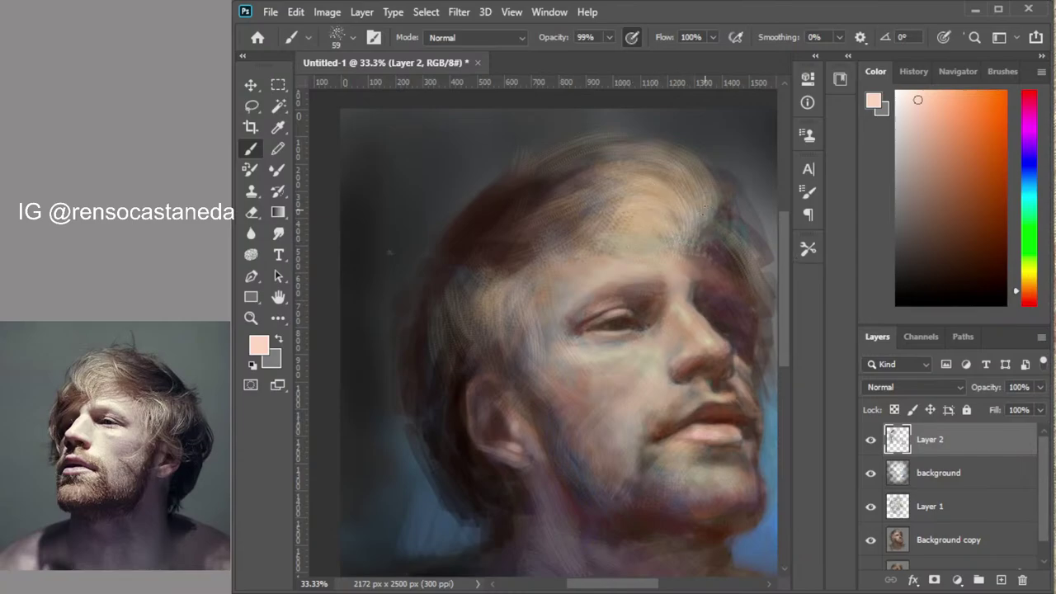
{"action": "left_click_drag", "start_coordinate": [523, 281], "coordinate": [509, 325]}
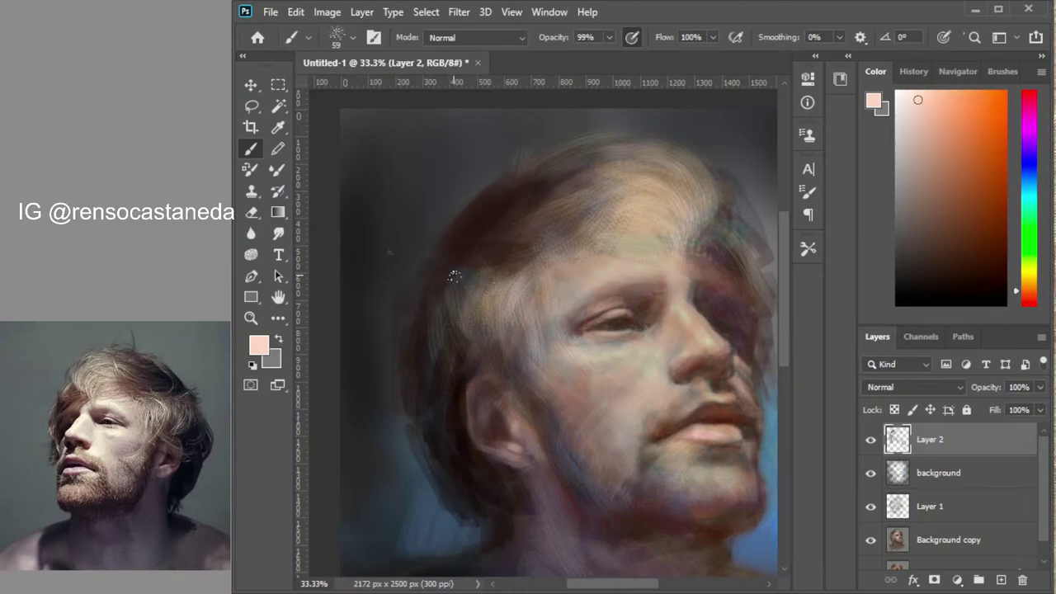
{"action": "mouse_move", "coordinate": [419, 289]}
{"action": "left_mouse_down"}
{"action": "mouse_move", "coordinate": [449, 386]}
{"action": "mouse_move", "coordinate": [431, 340]}
{"action": "mouse_move", "coordinate": [460, 377]}
{"action": "mouse_move", "coordinate": [443, 277]}
{"action": "mouse_move", "coordinate": [428, 407]}
{"action": "mouse_move", "coordinate": [423, 284]}
{"action": "mouse_move", "coordinate": [403, 406]}
{"action": "mouse_move", "coordinate": [446, 537]}
{"action": "left_mouse_up"}
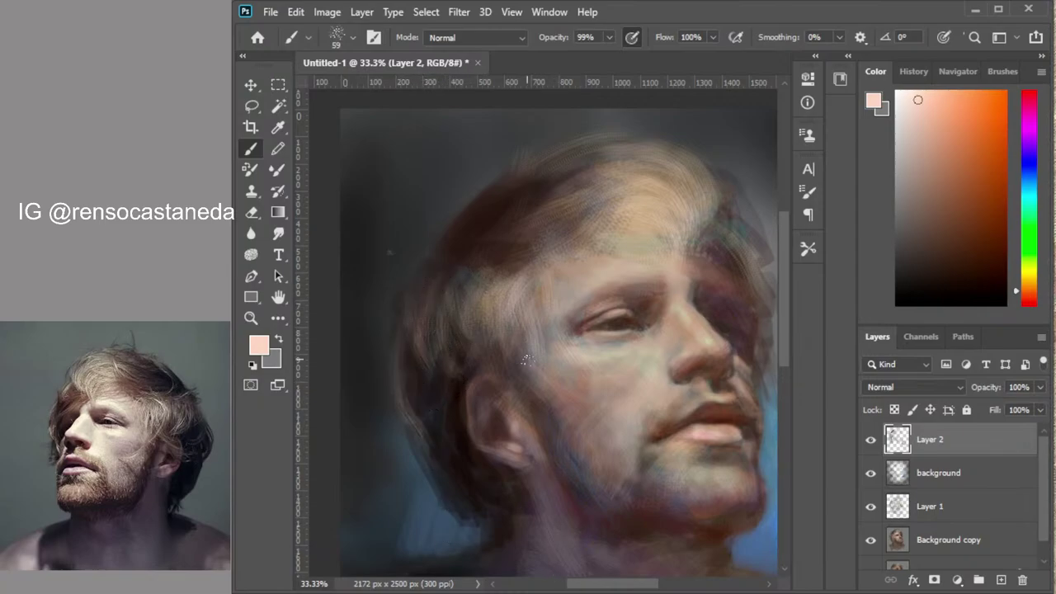
Flip the canvas horizontally and add muted pinkish-brown strands to the shadowed hair beside the far eye with the size 59 bristle brush
{"action": "key", "text": "ctrl+0"}
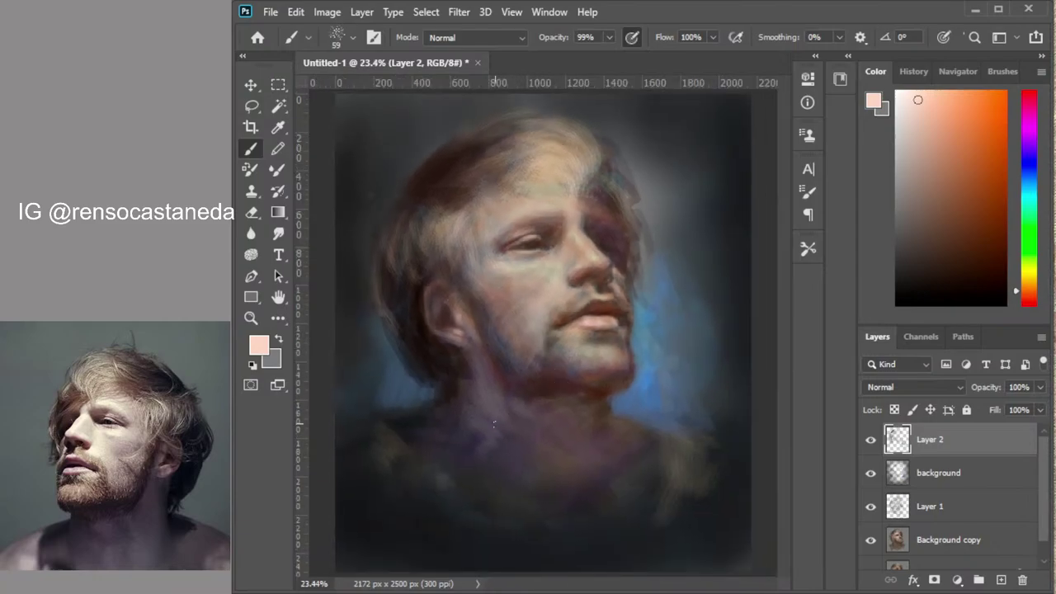
{"action": "key", "text": "ctrl+shift+h"}
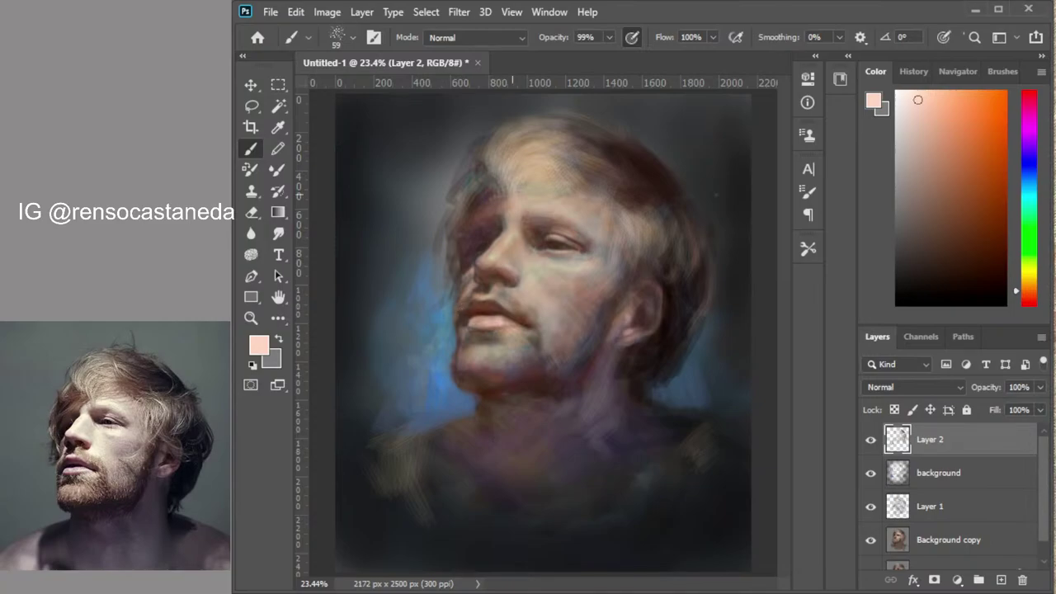
{"action": "mouse_move", "coordinate": [513, 165]}
{"action": "left_mouse_down"}
{"action": "mouse_move", "coordinate": [462, 202]}
{"action": "mouse_move", "coordinate": [428, 266]}
{"action": "left_mouse_up"}
{"action": "key", "text": "ctrl+z"}
{"action": "left_click", "coordinate": [925, 184]}
{"action": "left_click_drag", "start_coordinate": [471, 230], "coordinate": [477, 195]}
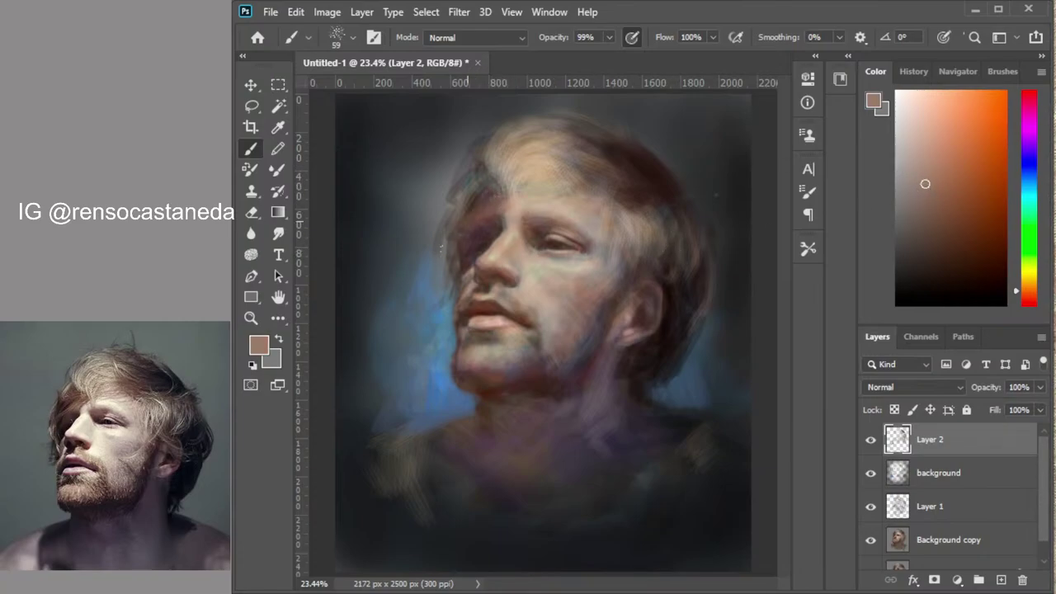
{"action": "left_click_drag", "start_coordinate": [467, 234], "coordinate": [482, 220]}
Deepen the shadowed hair with dark grey, and the lower beard and under-chin area with orange-brown and dark brown
{"action": "left_click", "coordinate": [898, 246]}
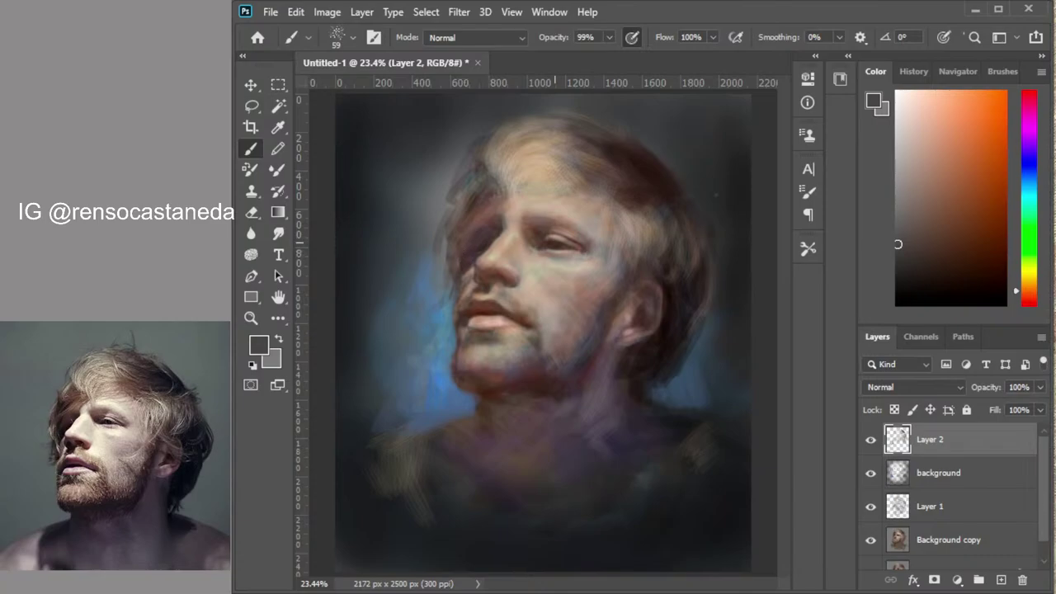
{"action": "left_click", "coordinate": [978, 208]}
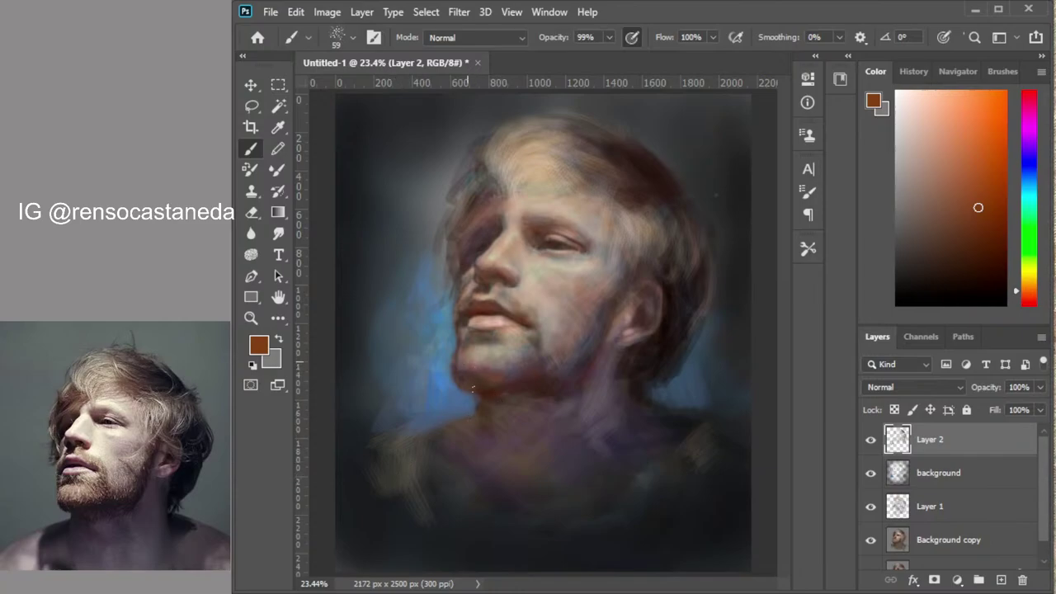
{"action": "left_click_drag", "start_coordinate": [976, 241], "coordinate": [967, 263]}
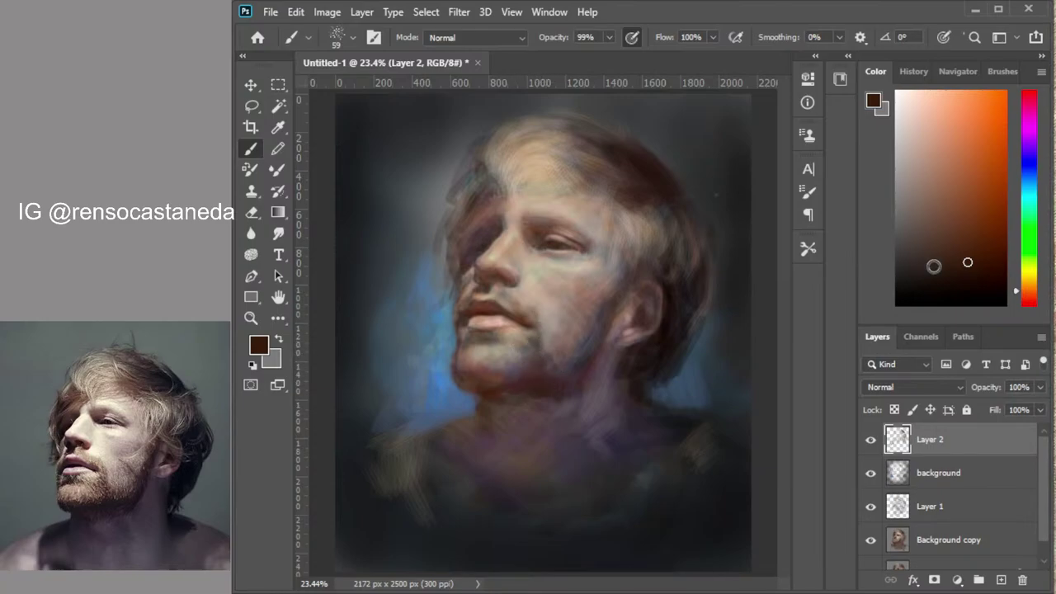
{"action": "left_click", "coordinate": [955, 274]}
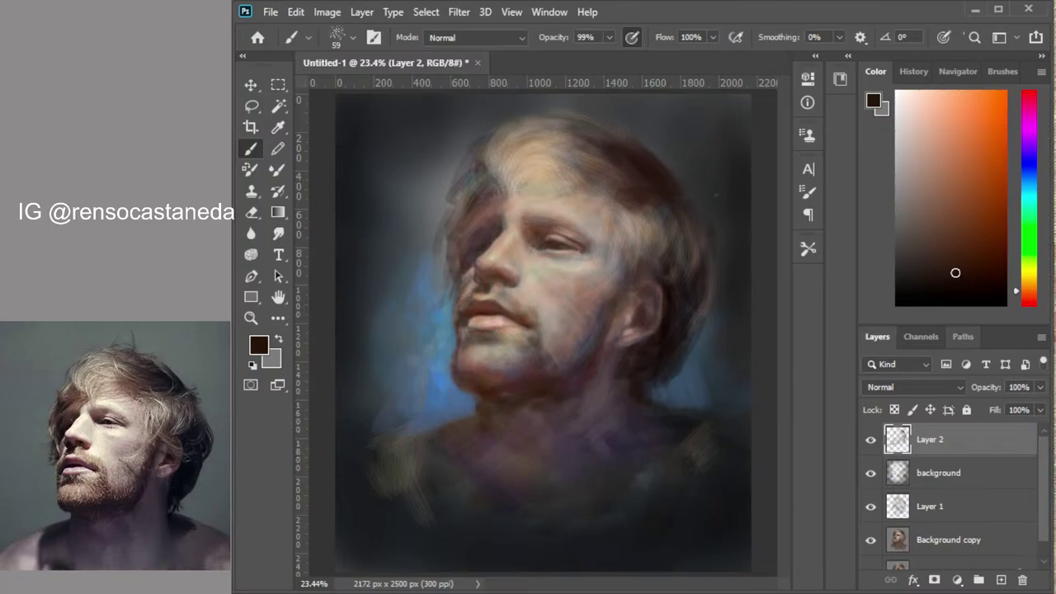
Shift the painting hue to yellow and add a new layer above Layer 2
{"action": "left_click", "coordinate": [1030, 269]}
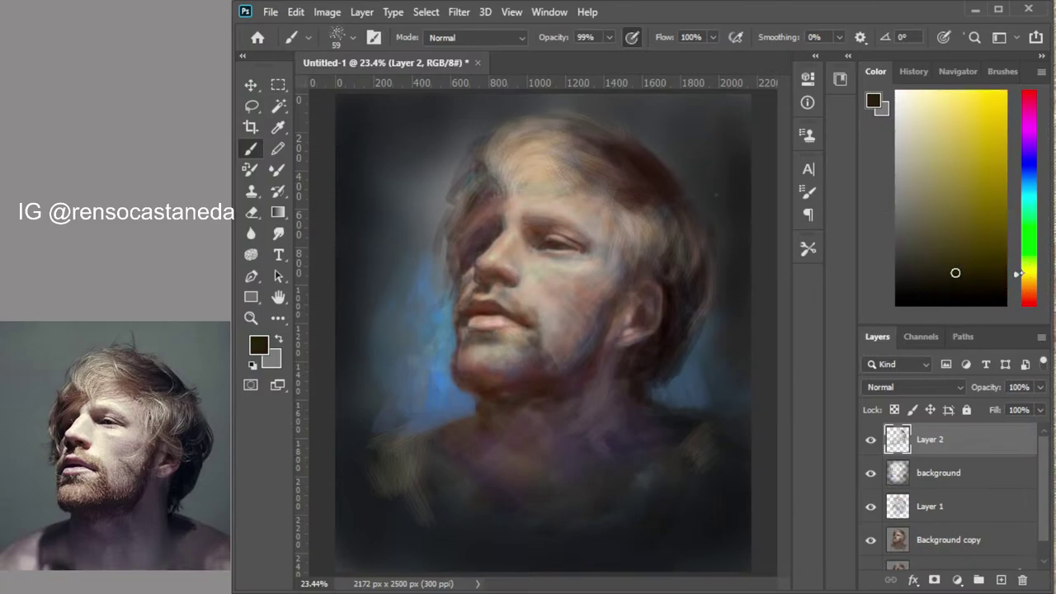
{"action": "left_click", "coordinate": [1000, 580]}
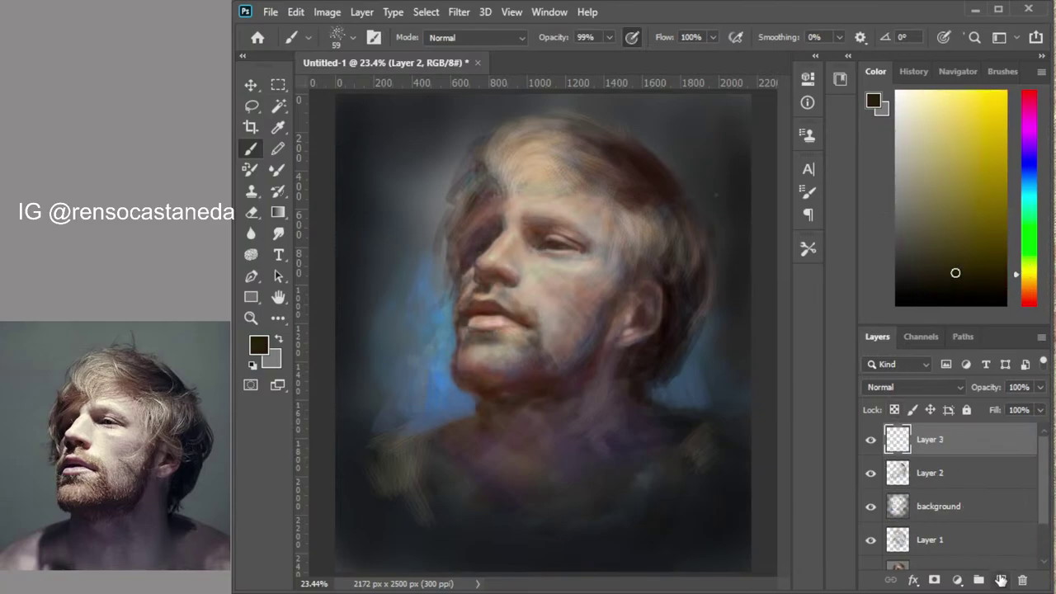
Try a saturated yellow glaze over the forehead, eye and nose with the soft brush at size 105
{"action": "left_click", "coordinate": [957, 117]}
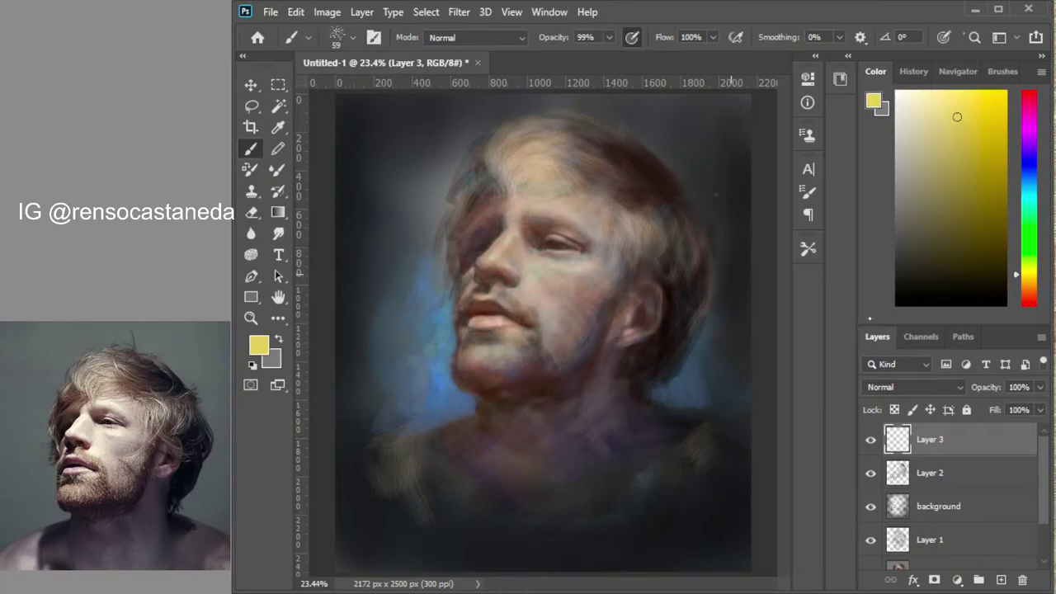
{"action": "key", "text": "."}
{"action": "left_click_drag", "start_coordinate": [561, 248], "coordinate": [511, 264]}
{"action": "left_click_drag", "start_coordinate": [589, 169], "coordinate": [573, 228]}
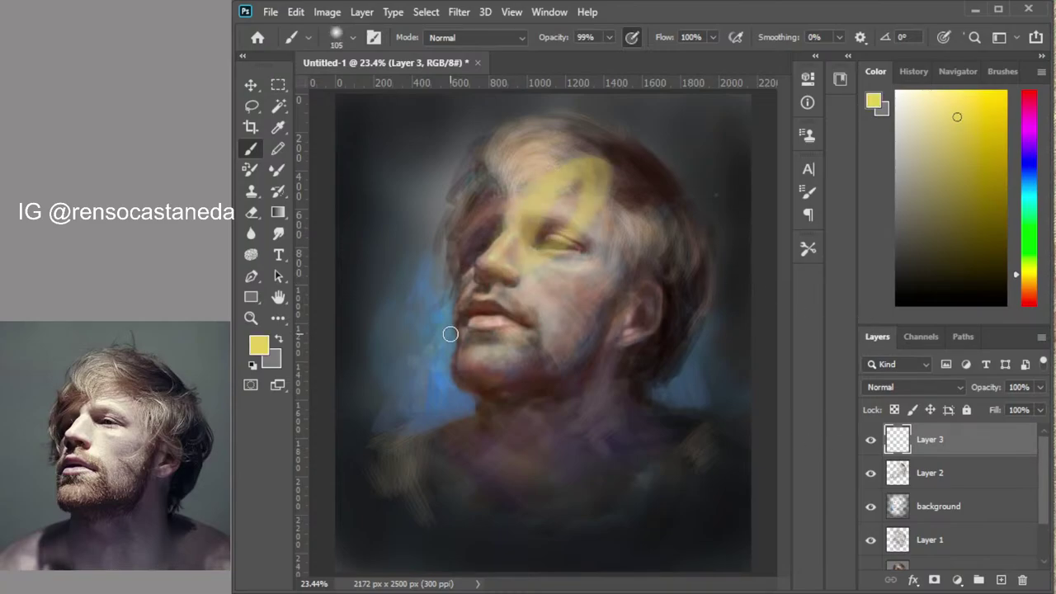
{"action": "key", "text": "ctrl+z"}
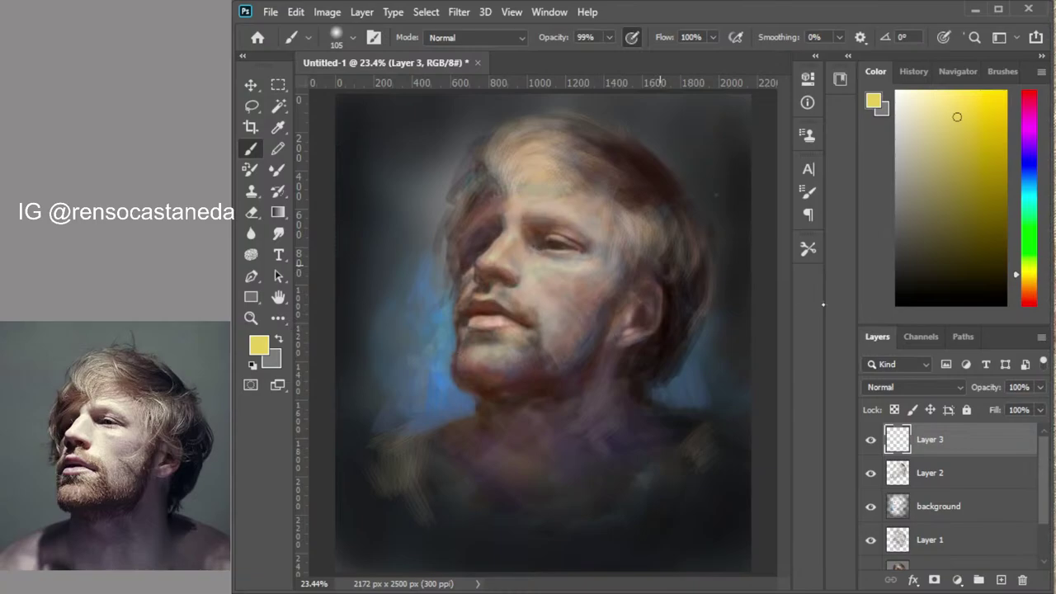
Glaze pale cream-yellow light over the fringe, forehead, temple and upper face with a soft brush at size 495
{"action": "left_click", "coordinate": [920, 102]}
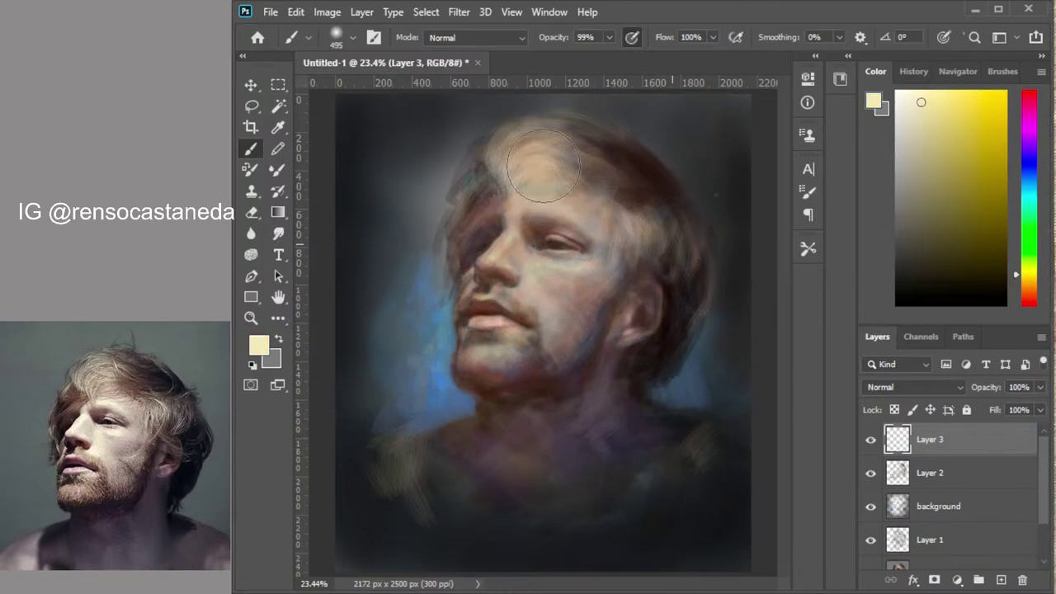
{"action": "mouse_move", "coordinate": [503, 153]}
{"action": "left_mouse_down"}
{"action": "mouse_move", "coordinate": [594, 207]}
{"action": "mouse_move", "coordinate": [569, 272]}
{"action": "mouse_move", "coordinate": [541, 178]}
{"action": "mouse_move", "coordinate": [606, 189]}
{"action": "mouse_move", "coordinate": [570, 202]}
{"action": "mouse_move", "coordinate": [652, 212]}
{"action": "left_mouse_up"}
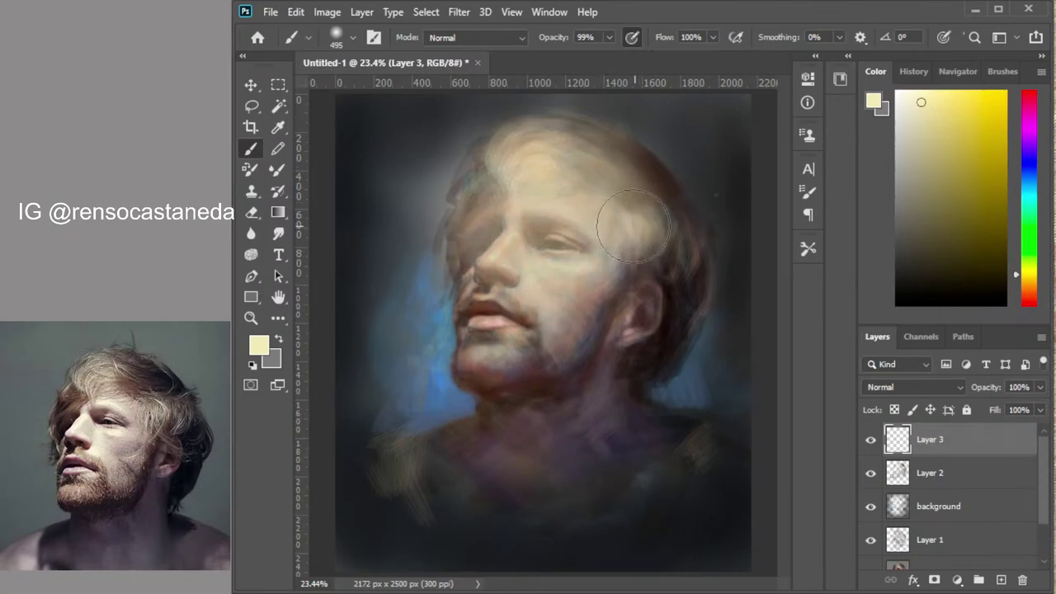
{"action": "key", "text": "ctrl+minus"}
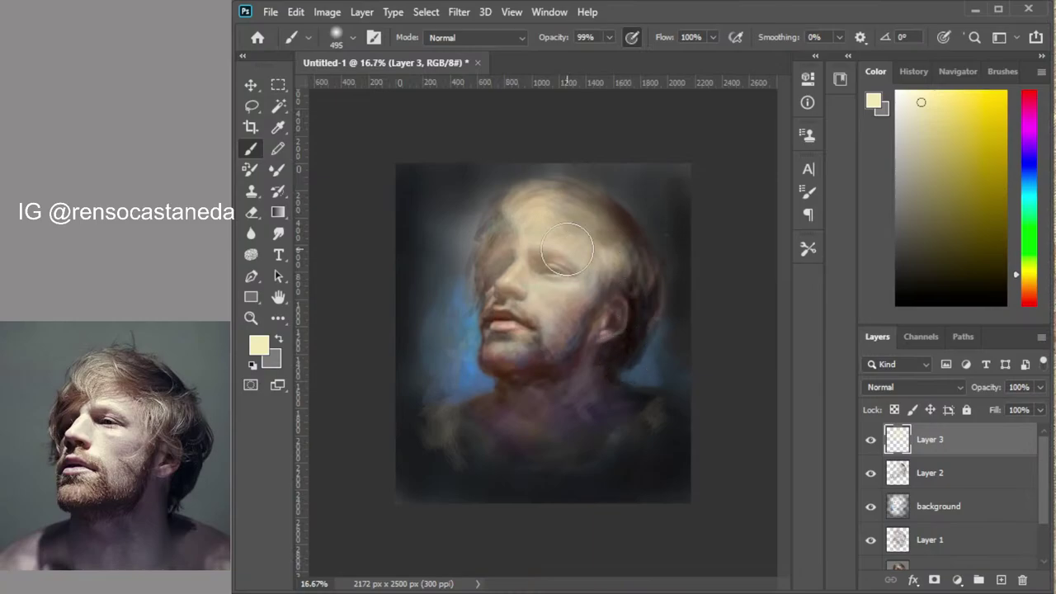
Try a light pink glaze over the neck and shoulders with the size 495 soft brush
{"action": "left_click", "coordinate": [1029, 302]}
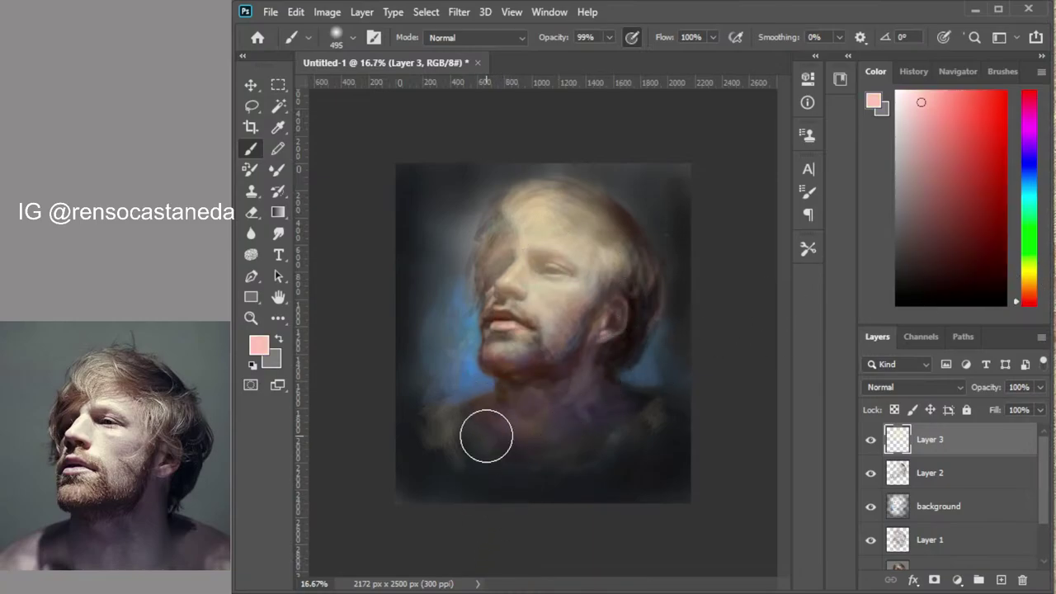
{"action": "mouse_move", "coordinate": [486, 436]}
{"action": "left_mouse_down"}
{"action": "mouse_move", "coordinate": [599, 371]}
{"action": "mouse_move", "coordinate": [603, 448]}
{"action": "left_mouse_up"}
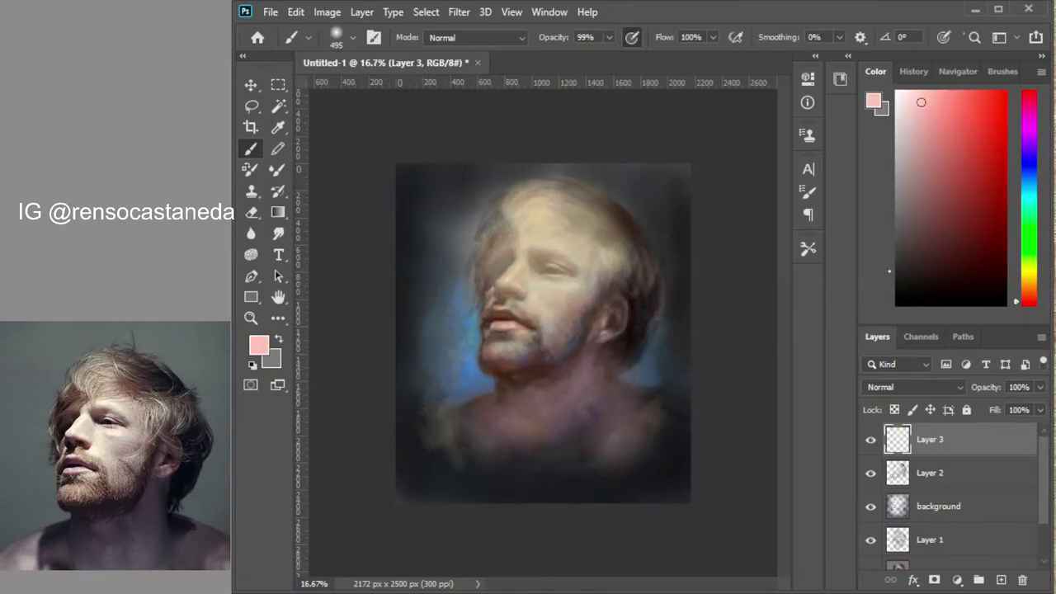
{"action": "key", "text": "ctrl+z"}
Glaze dark red over the neck, chest, back hair and outer background with the size 495 soft brush
{"action": "left_click", "coordinate": [996, 238]}
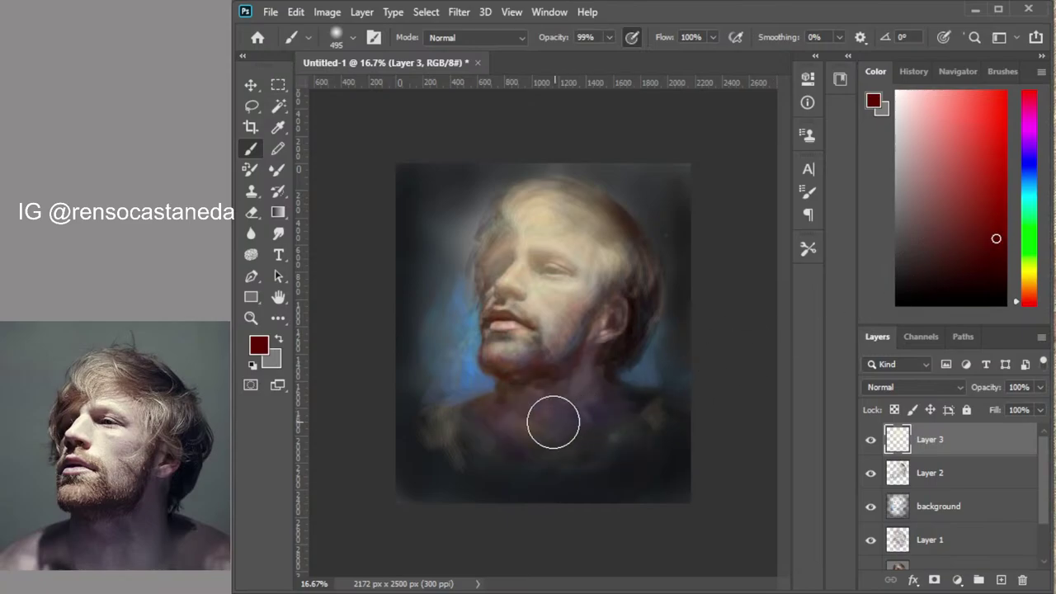
{"action": "mouse_move", "coordinate": [595, 411]}
{"action": "left_mouse_down"}
{"action": "mouse_move", "coordinate": [538, 447]}
{"action": "mouse_move", "coordinate": [537, 474]}
{"action": "mouse_move", "coordinate": [659, 444]}
{"action": "mouse_move", "coordinate": [651, 483]}
{"action": "mouse_move", "coordinate": [492, 498]}
{"action": "mouse_move", "coordinate": [402, 450]}
{"action": "mouse_move", "coordinate": [393, 389]}
{"action": "mouse_move", "coordinate": [423, 298]}
{"action": "mouse_move", "coordinate": [412, 230]}
{"action": "left_mouse_up"}
{"action": "mouse_move", "coordinate": [627, 371]}
{"action": "left_mouse_down"}
{"action": "mouse_move", "coordinate": [616, 226]}
{"action": "mouse_move", "coordinate": [565, 203]}
{"action": "left_mouse_up"}
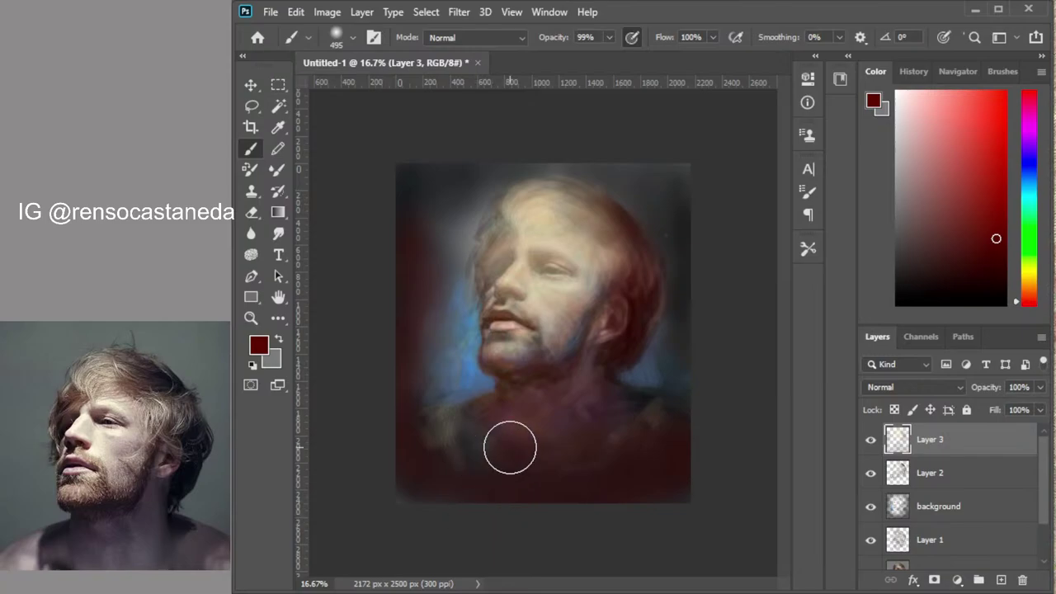
Glaze dark red over the nose, eye and brow areas with the soft brush at size 187
{"action": "key", "text": "["}
{"action": "key", "text": "["}
{"action": "key", "text": "["}
{"action": "key", "text": "["}
{"action": "left_click_drag", "start_coordinate": [507, 291], "coordinate": [513, 302]}
{"action": "mouse_move", "coordinate": [548, 260]}
{"action": "left_mouse_down"}
{"action": "mouse_move", "coordinate": [539, 262]}
{"action": "mouse_move", "coordinate": [564, 269]}
{"action": "left_mouse_up"}
{"action": "left_click_drag", "start_coordinate": [499, 260], "coordinate": [494, 269]}
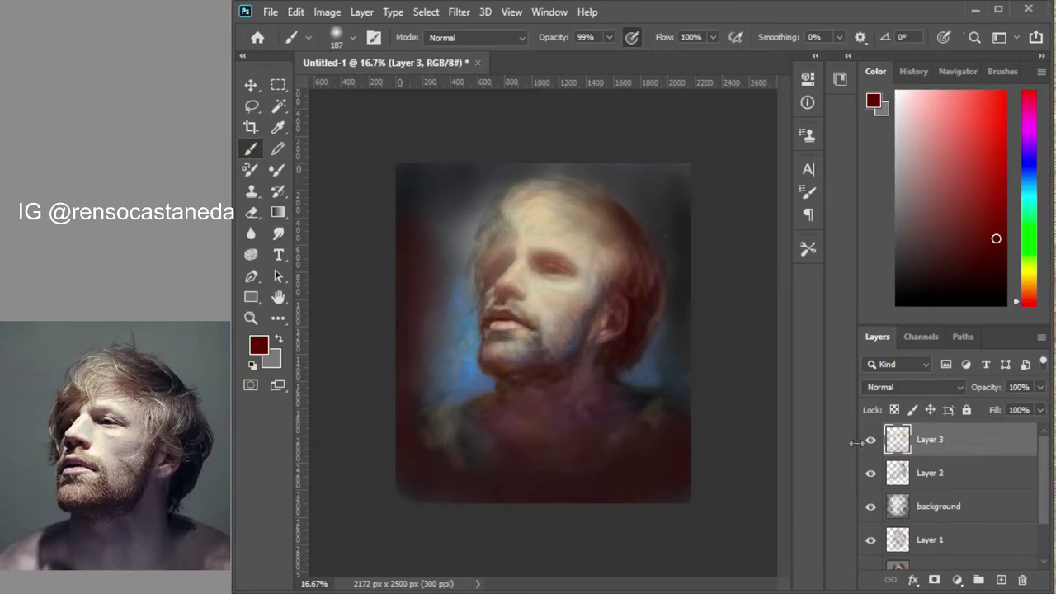
Hide Layer 3 and make Layer 2 the active layer
{"action": "left_click", "coordinate": [870, 439]}
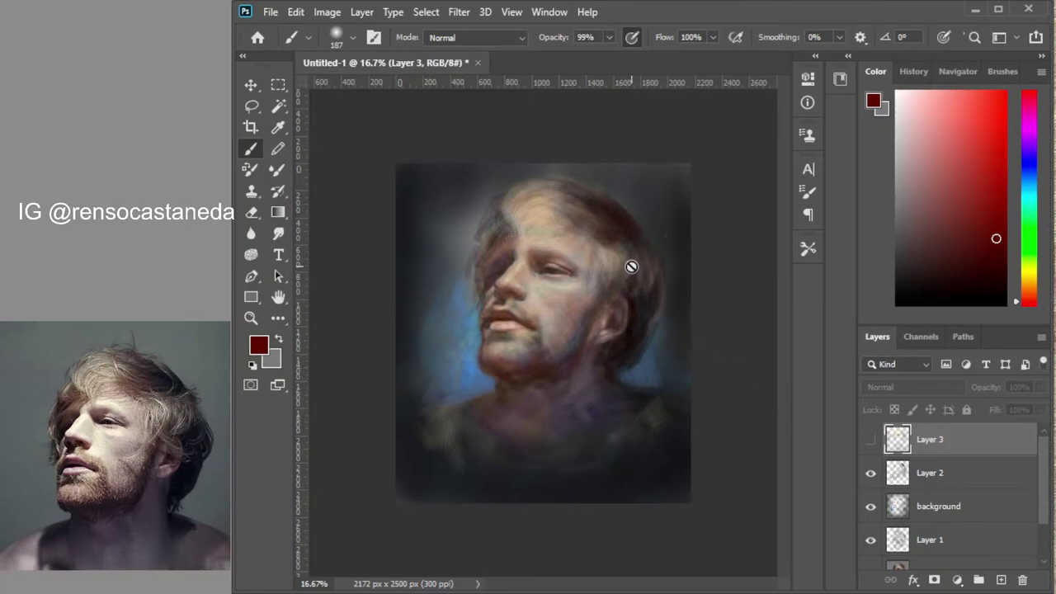
{"action": "key", "text": "ctrl+0"}
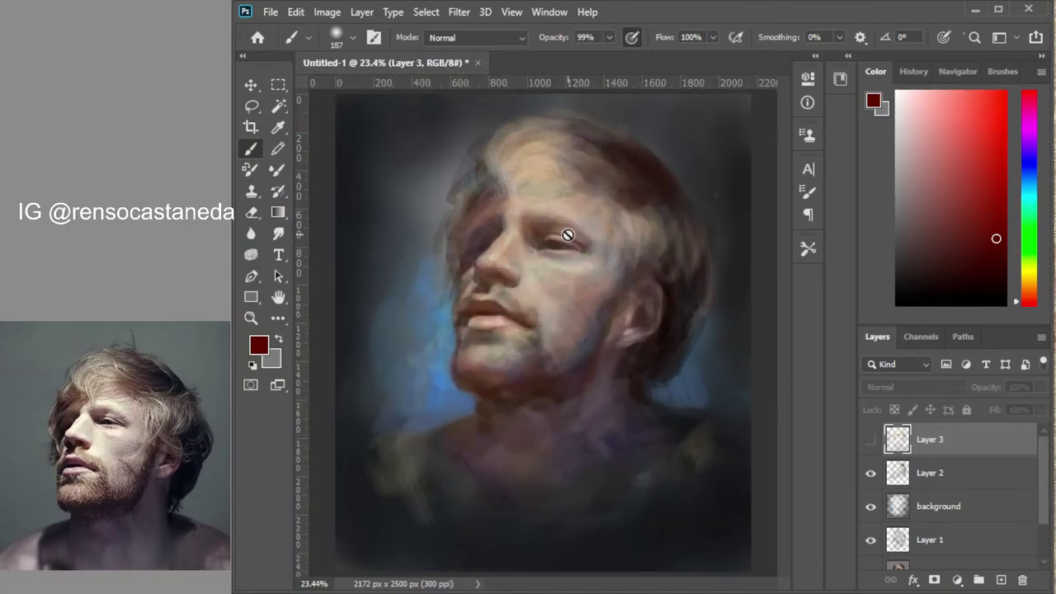
{"action": "left_click", "coordinate": [965, 477]}
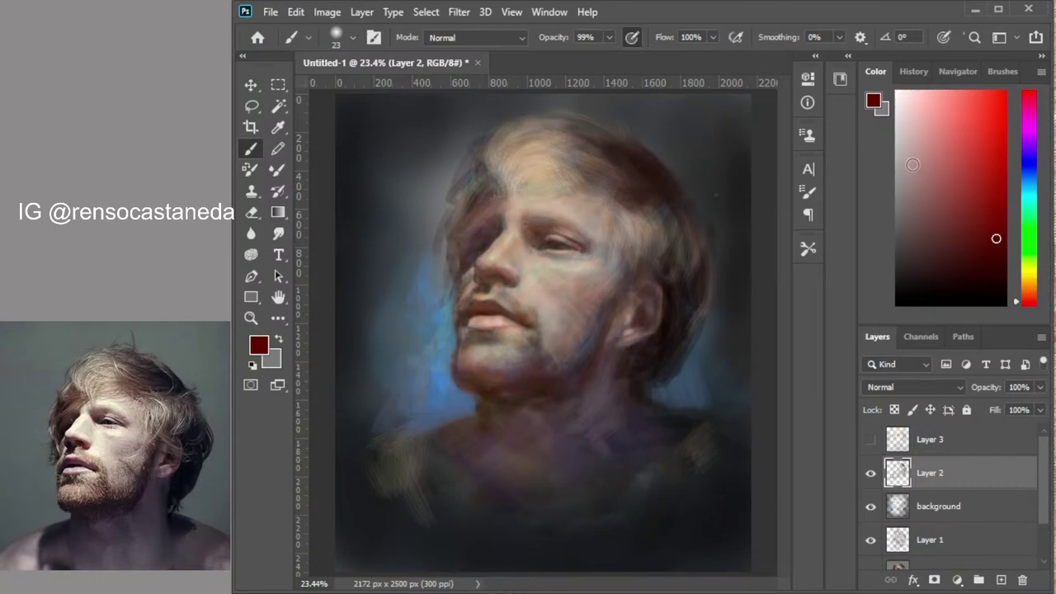
Paint thin dark brown hair strands falling over the forehead with the size 23 soft brush
{"action": "left_click", "coordinate": [911, 167]}
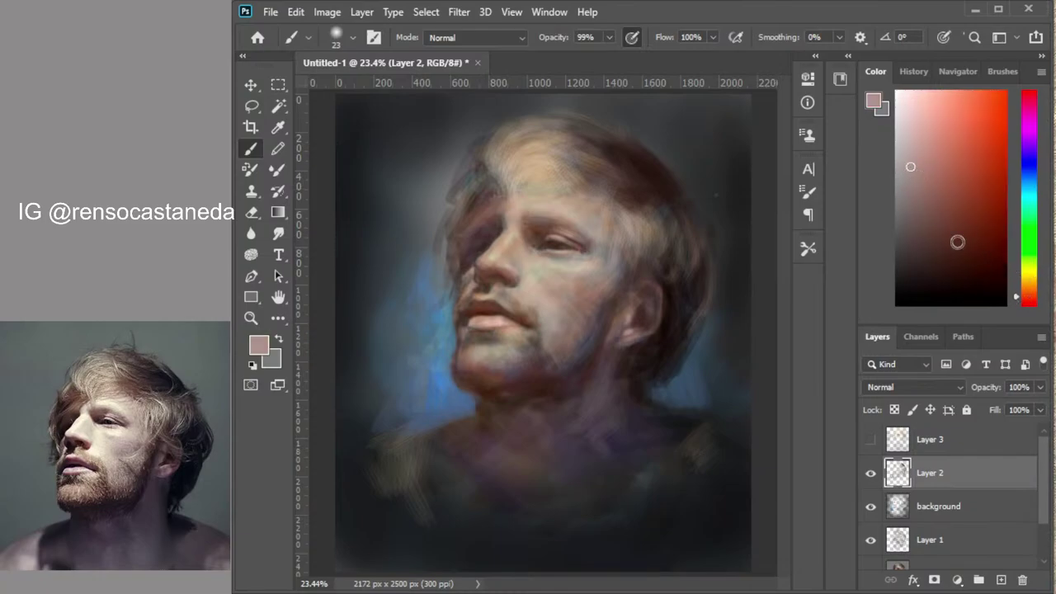
{"action": "left_click", "coordinate": [911, 189]}
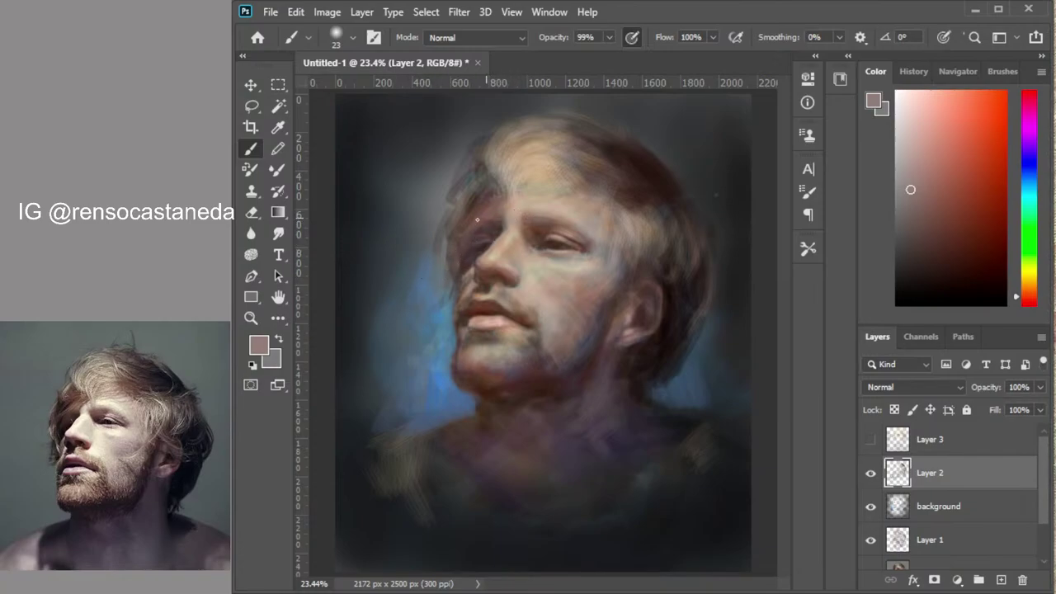
{"action": "left_click", "coordinate": [925, 251]}
{"action": "left_click_drag", "start_coordinate": [514, 188], "coordinate": [520, 214]}
{"action": "left_click_drag", "start_coordinate": [510, 170], "coordinate": [522, 217]}
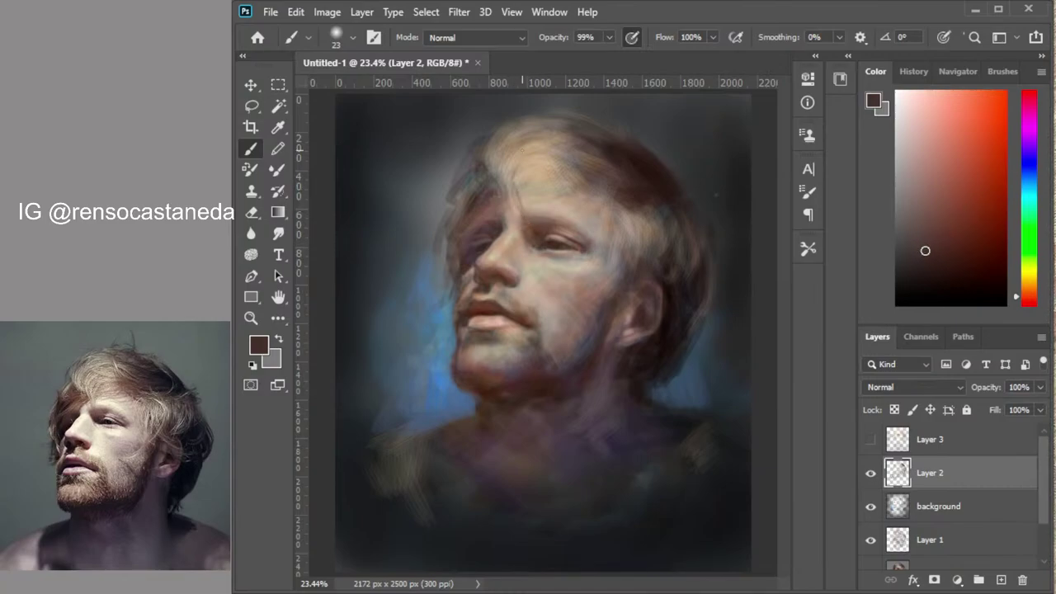
{"action": "mouse_move", "coordinate": [525, 172]}
{"action": "left_mouse_down"}
{"action": "mouse_move", "coordinate": [520, 202]}
{"action": "mouse_move", "coordinate": [553, 173]}
{"action": "left_mouse_up"}
Try dark brown strokes beside the shadowed side of the face and on the cheek with a textured size 25 brush
{"action": "left_click", "coordinate": [734, 373]}
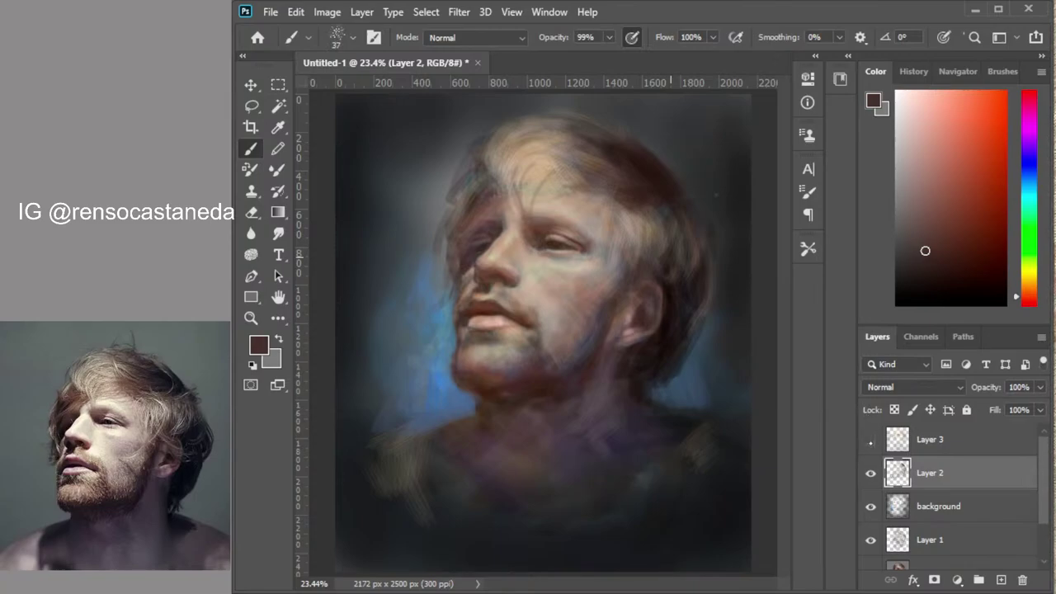
{"action": "left_click", "coordinate": [802, 467]}
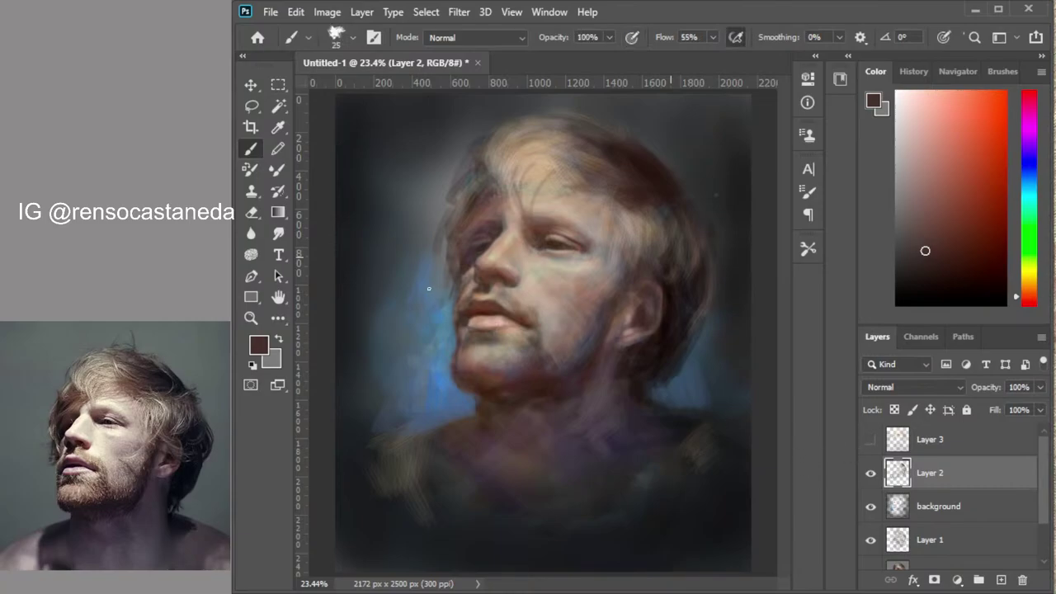
{"action": "mouse_move", "coordinate": [428, 287]}
{"action": "left_mouse_down"}
{"action": "mouse_move", "coordinate": [430, 366]}
{"action": "mouse_move", "coordinate": [427, 255]}
{"action": "mouse_move", "coordinate": [413, 273]}
{"action": "mouse_move", "coordinate": [448, 240]}
{"action": "mouse_move", "coordinate": [466, 333]}
{"action": "left_mouse_up"}
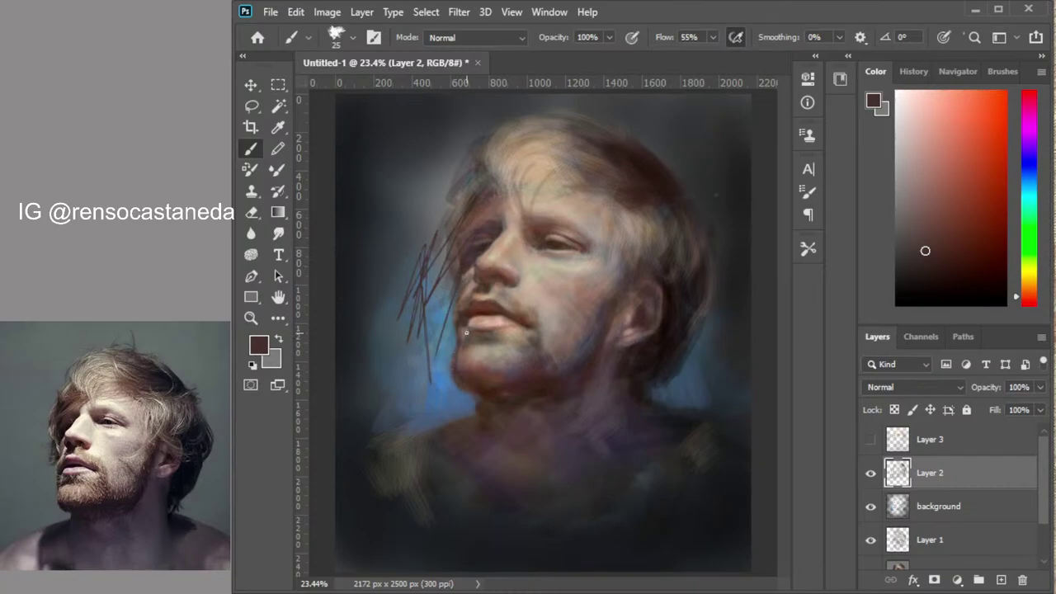
{"action": "key", "text": "ctrl+z"}
{"action": "scroll", "coordinate": [573, 332], "scroll_direction": "up", "scroll_amount": 5}
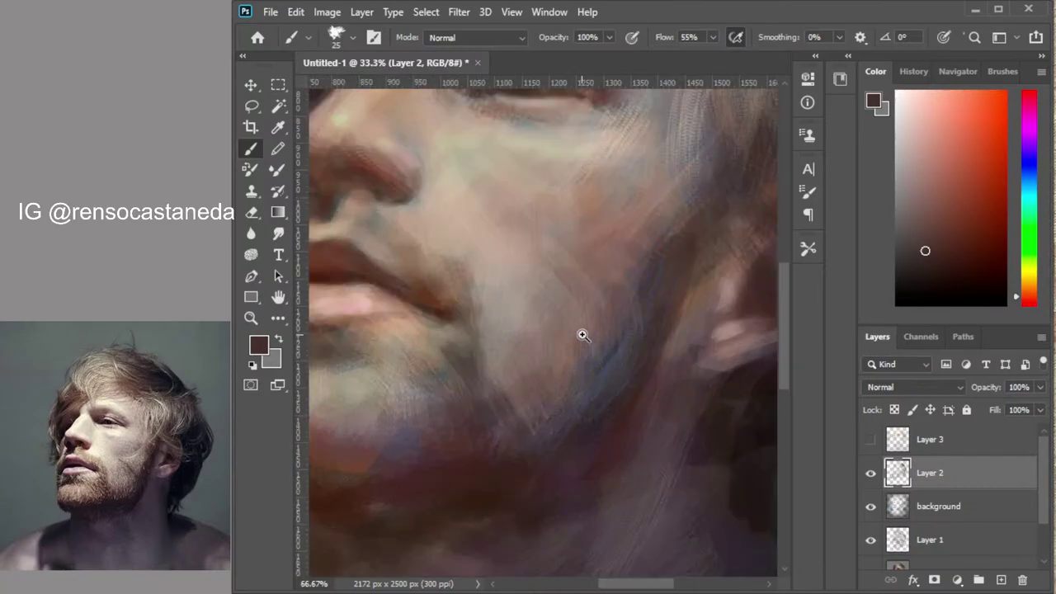
{"action": "mouse_move", "coordinate": [585, 252]}
{"action": "left_mouse_down"}
{"action": "mouse_move", "coordinate": [572, 356]}
{"action": "mouse_move", "coordinate": [609, 413]}
{"action": "left_mouse_up"}
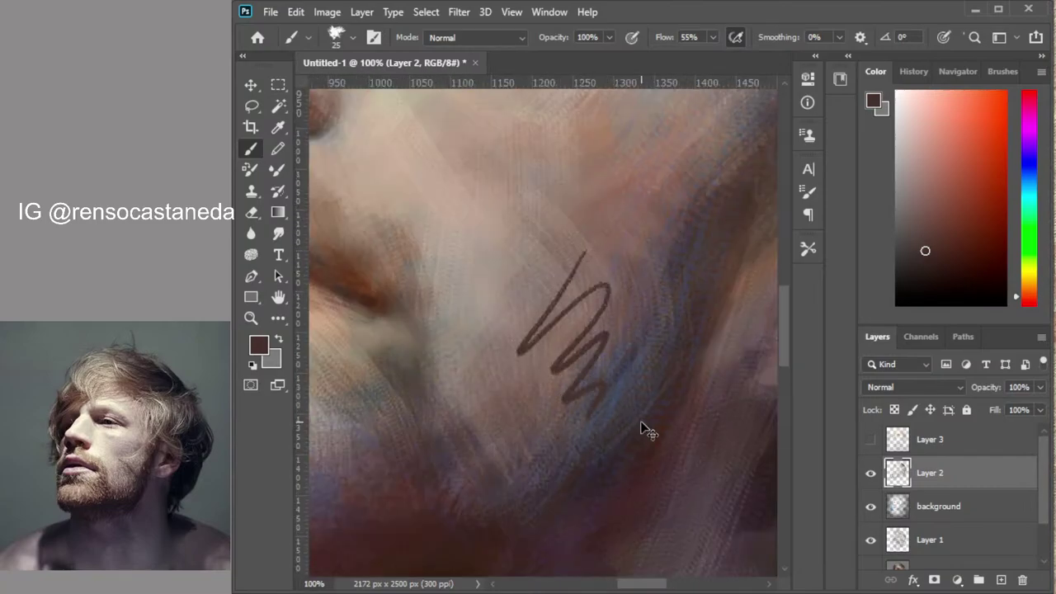
{"action": "key", "text": "ctrl+z"}
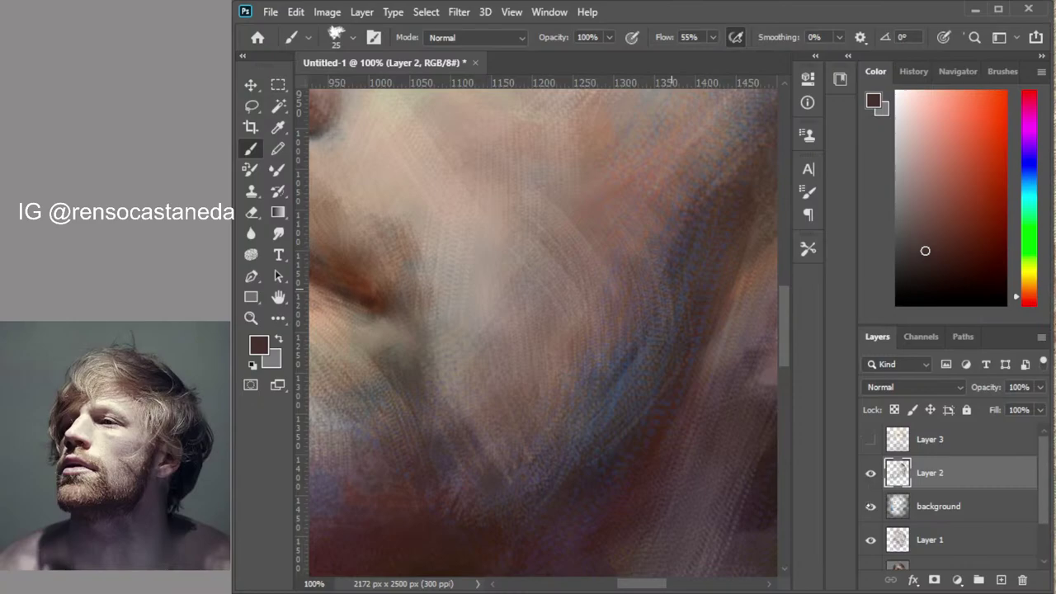
Try smudging the cheek and jaw texture with bristle Smudge brushes at sizes 50 and 127
{"action": "key", "text": "r"}
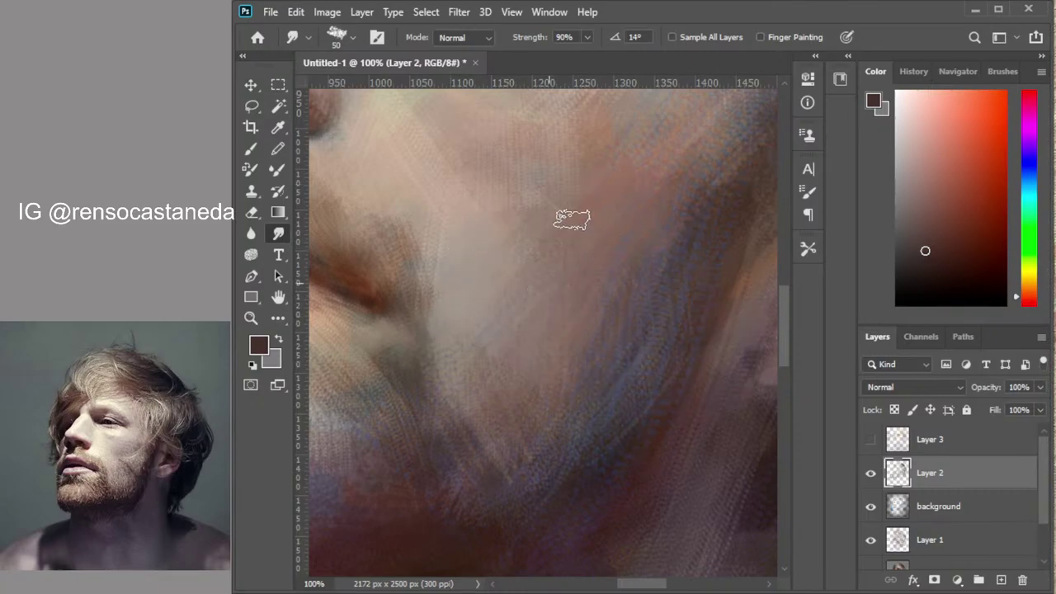
{"action": "mouse_move", "coordinate": [495, 429]}
{"action": "left_mouse_down"}
{"action": "mouse_move", "coordinate": [445, 315]}
{"action": "mouse_move", "coordinate": [412, 328]}
{"action": "mouse_move", "coordinate": [429, 411]}
{"action": "mouse_move", "coordinate": [485, 387]}
{"action": "mouse_move", "coordinate": [443, 380]}
{"action": "mouse_move", "coordinate": [373, 391]}
{"action": "mouse_move", "coordinate": [365, 327]}
{"action": "mouse_move", "coordinate": [402, 446]}
{"action": "mouse_move", "coordinate": [472, 510]}
{"action": "mouse_move", "coordinate": [631, 382]}
{"action": "mouse_move", "coordinate": [610, 442]}
{"action": "left_mouse_up"}
{"action": "key", "text": "ctrl+shift+z"}
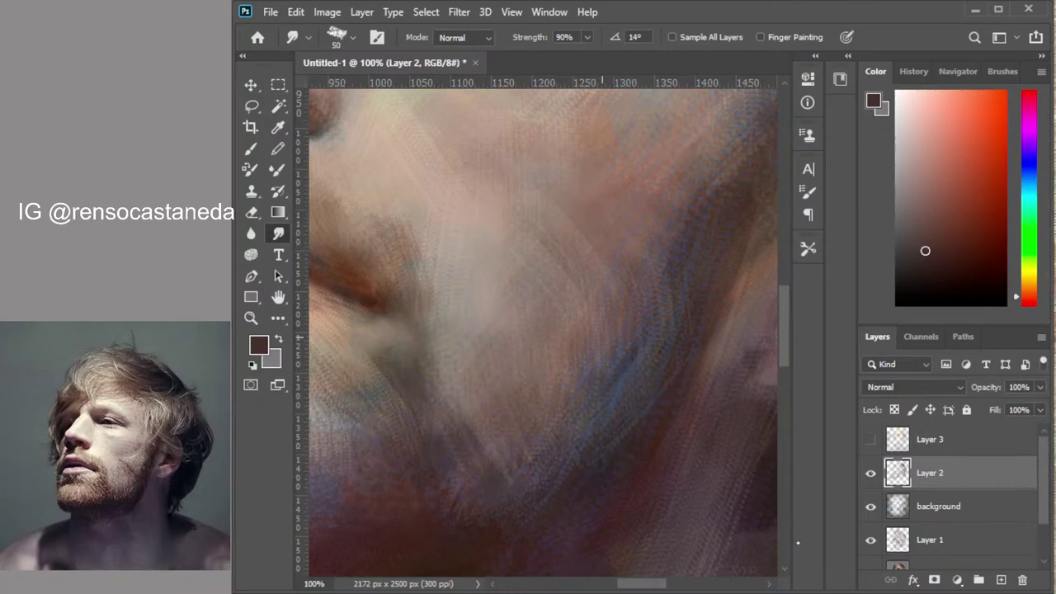
{"action": "left_click", "coordinate": [742, 513]}
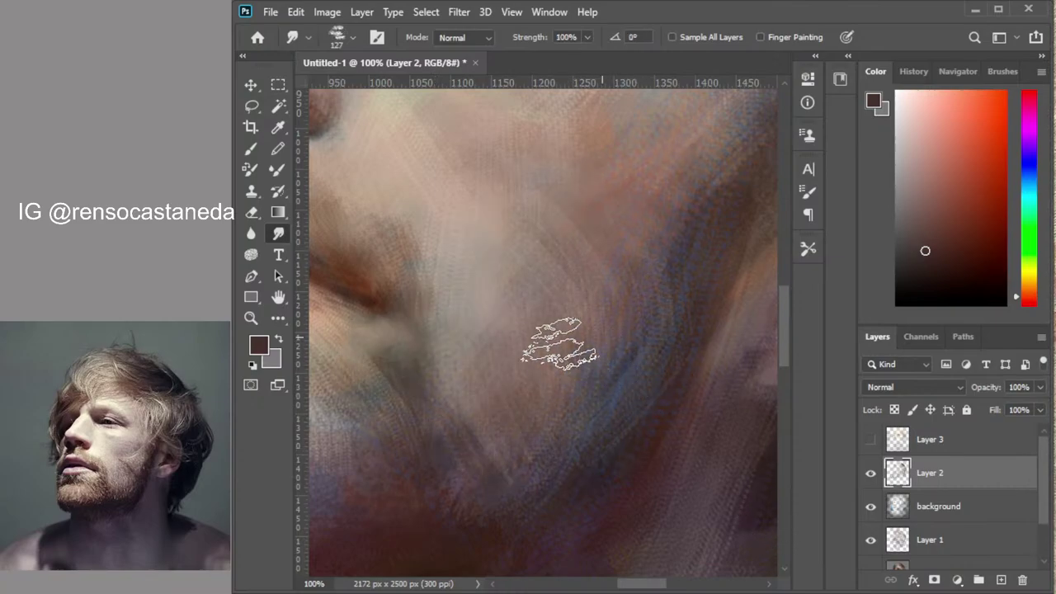
{"action": "mouse_move", "coordinate": [518, 345]}
{"action": "left_mouse_down"}
{"action": "mouse_move", "coordinate": [536, 357]}
{"action": "mouse_move", "coordinate": [616, 291]}
{"action": "mouse_move", "coordinate": [660, 412]}
{"action": "mouse_move", "coordinate": [677, 248]}
{"action": "mouse_move", "coordinate": [512, 553]}
{"action": "mouse_move", "coordinate": [718, 440]}
{"action": "mouse_move", "coordinate": [508, 474]}
{"action": "mouse_move", "coordinate": [420, 338]}
{"action": "mouse_move", "coordinate": [434, 242]}
{"action": "left_mouse_up"}
{"action": "key", "text": "ctrl+z"}
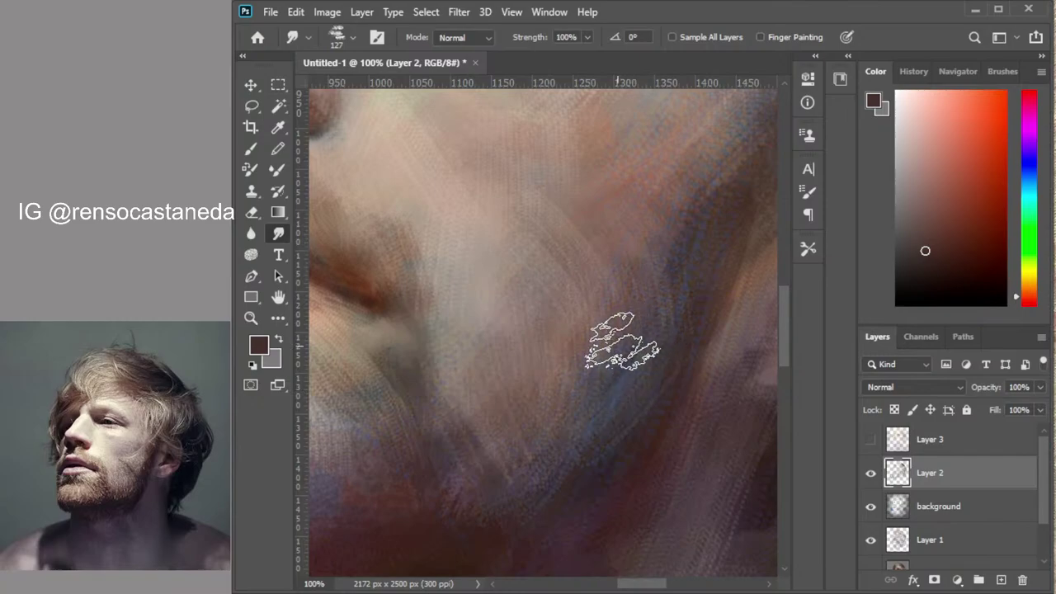
Set the Smudge tool to a soft round brush at size 20 for the nose and shadowed eye
{"action": "left_click", "coordinate": [604, 393], "text": "alt"}
{"action": "left_click", "coordinate": [607, 393], "text": "alt"}
{"action": "left_click", "coordinate": [603, 401], "text": "alt"}
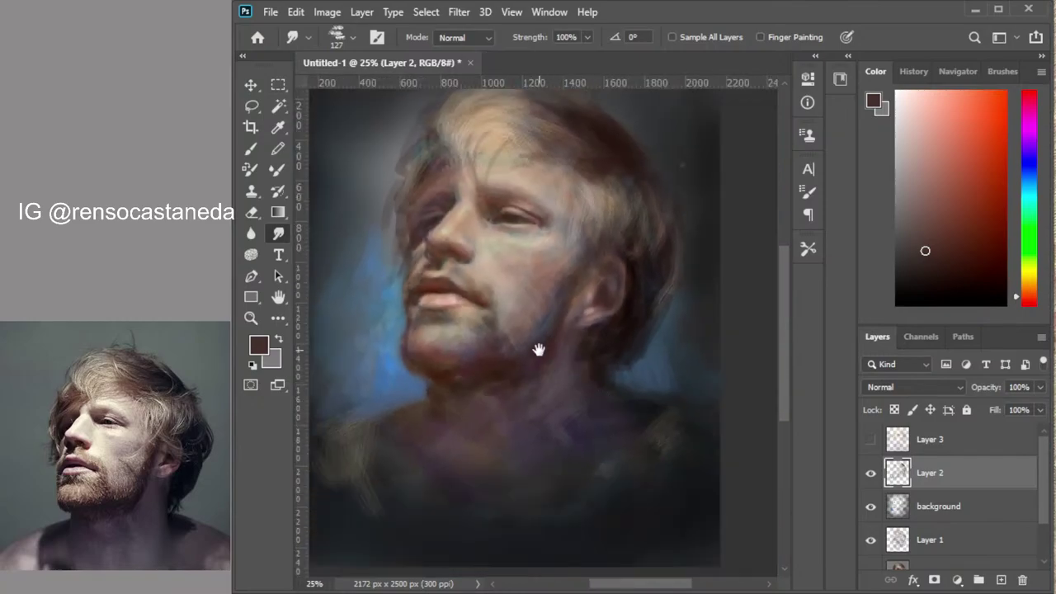
{"action": "left_click_drag", "start_coordinate": [537, 349], "coordinate": [569, 353]}
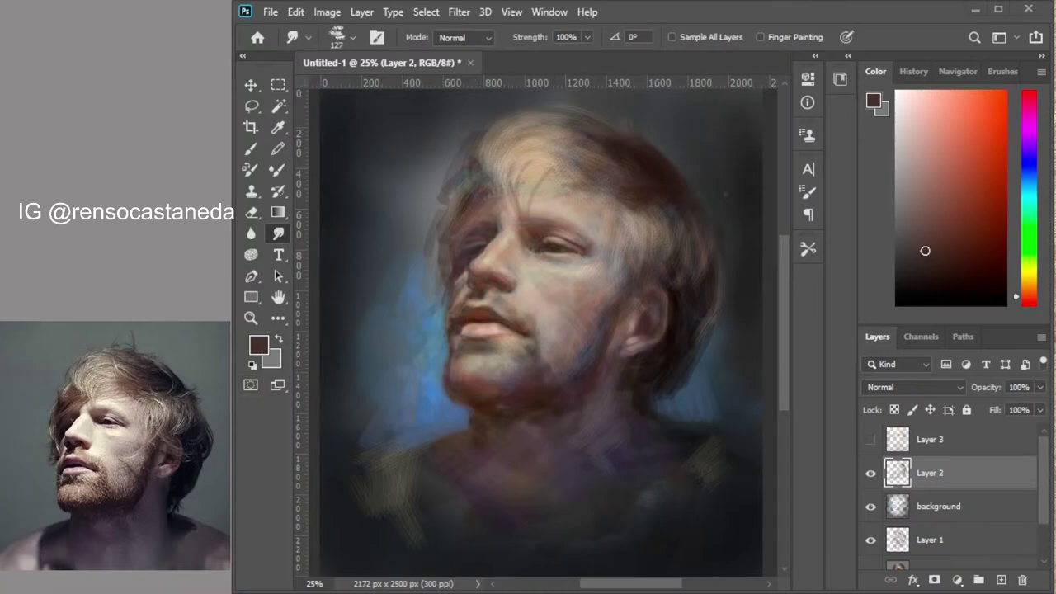
{"action": "left_click", "coordinate": [450, 255], "text": "ctrl"}
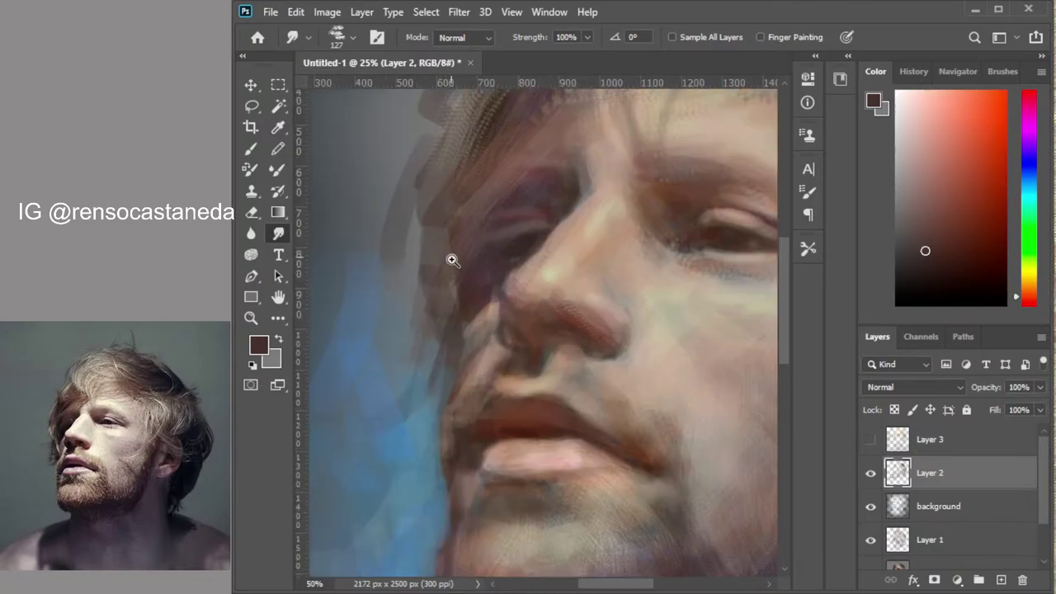
{"action": "left_click", "coordinate": [452, 260], "text": "ctrl"}
{"action": "left_click_drag", "start_coordinate": [523, 247], "coordinate": [556, 396]}
{"action": "key", "text": "bracketleft"}
{"action": "key", "text": "bracketleft"}
{"action": "key", "text": "bracketleft"}
{"action": "key", "text": "bracketleft"}
{"action": "key", "text": "bracketleft"}
{"action": "key", "text": "bracketleft"}
{"action": "key", "text": "bracketleft"}
{"action": "key", "text": "bracketleft"}
{"action": "key", "text": "bracketleft"}
{"action": "key", "text": "bracketleft"}
{"action": "key", "text": "bracketleft"}
{"action": "key", "text": "bracketleft"}
{"action": "key", "text": "bracketleft"}
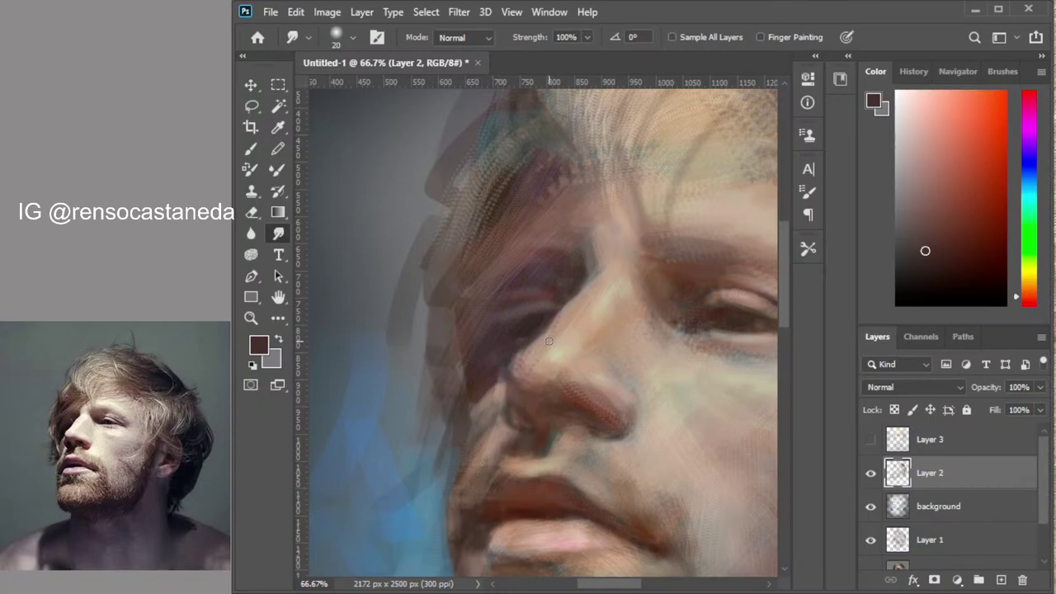
Choose a pale peach foreground colour and compare the face with Layer 3 shown and hidden
{"action": "left_click", "coordinate": [905, 123]}
{"action": "left_click", "coordinate": [1028, 283]}
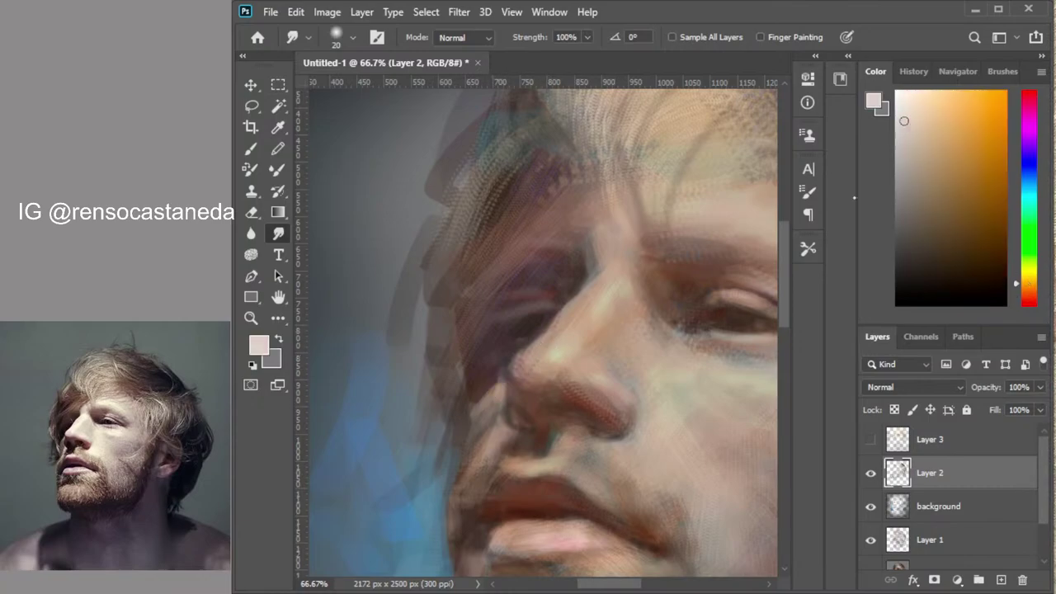
{"action": "left_click", "coordinate": [913, 103]}
{"action": "left_click", "coordinate": [871, 440]}
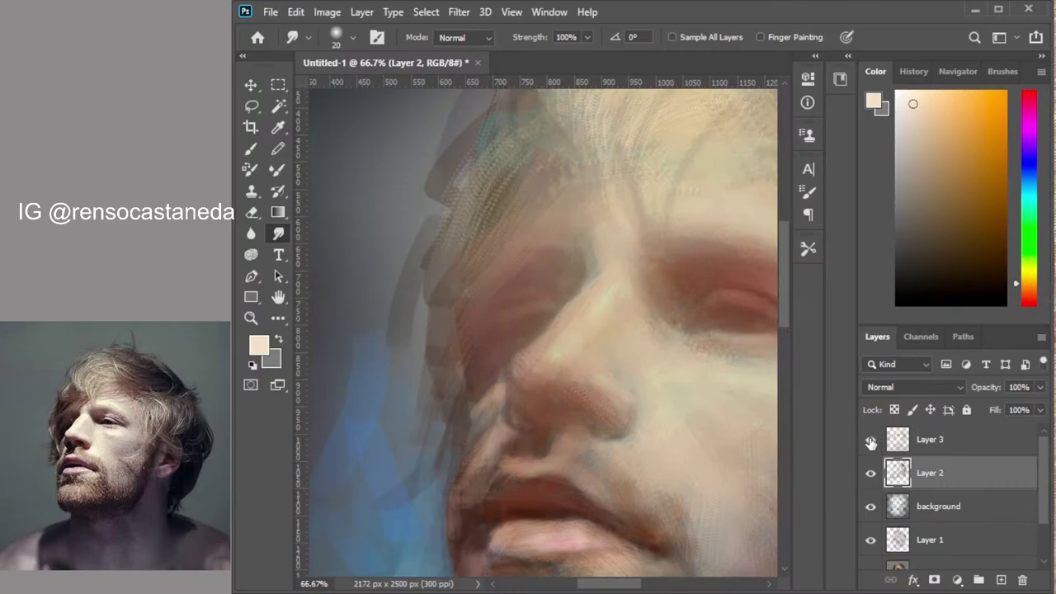
{"action": "left_click", "coordinate": [871, 442]}
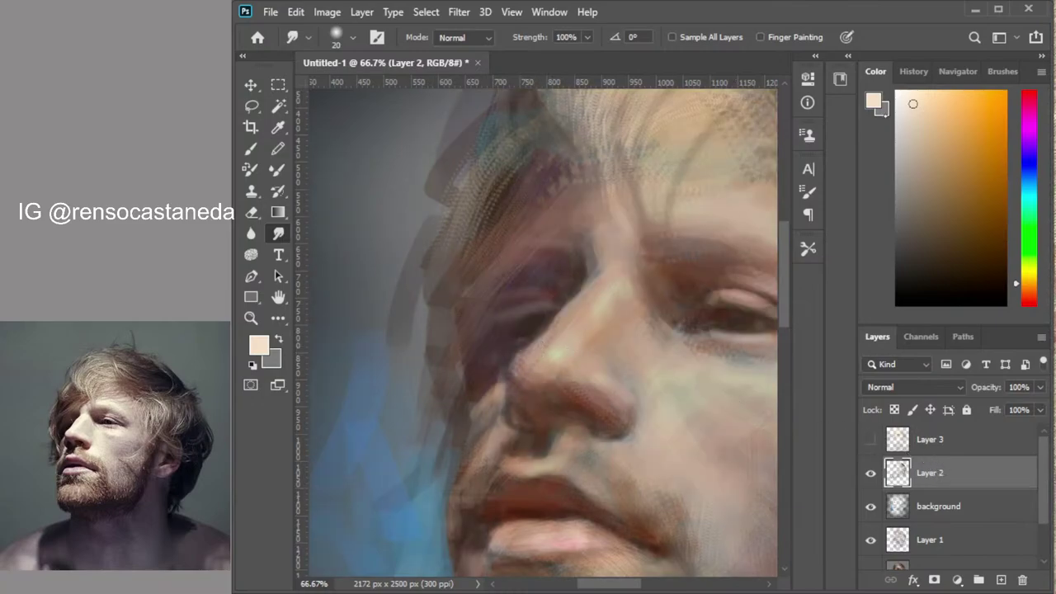
Try smudging the shadowed eye socket and temple with the size 20 soft Smudge brush
{"action": "left_click_drag", "start_coordinate": [477, 343], "coordinate": [564, 294]}
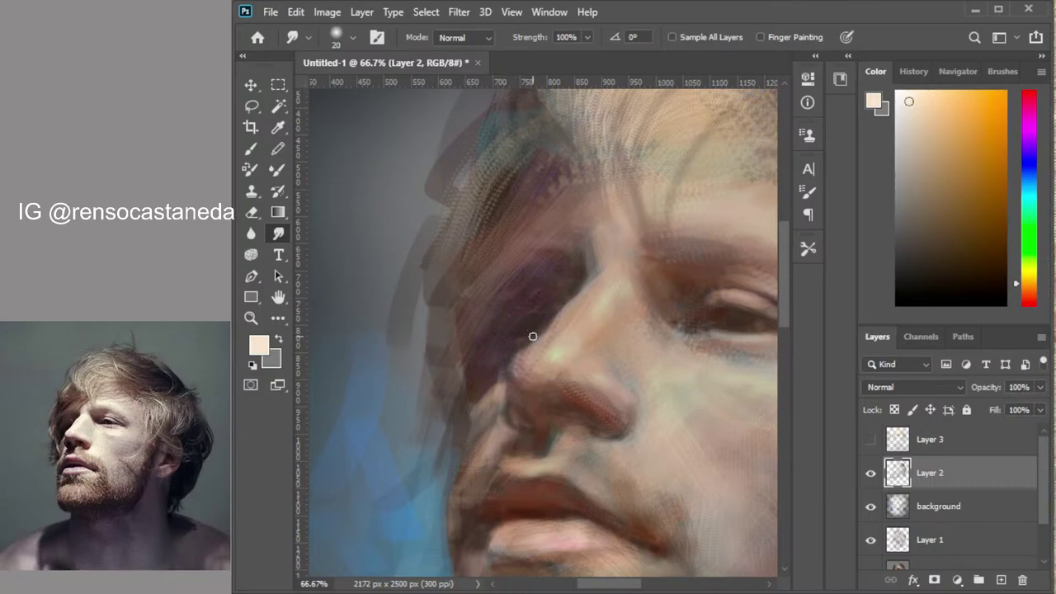
{"action": "key", "text": "ctrl+z"}
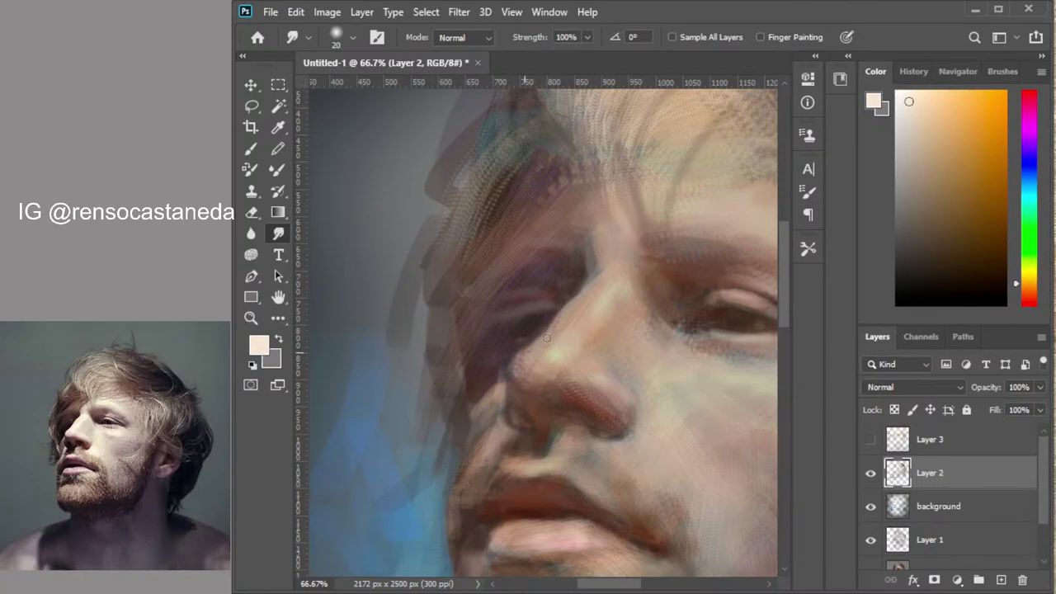
{"action": "mouse_move", "coordinate": [507, 318]}
{"action": "left_mouse_down"}
{"action": "mouse_move", "coordinate": [440, 351]}
{"action": "mouse_move", "coordinate": [472, 270]}
{"action": "left_mouse_up"}
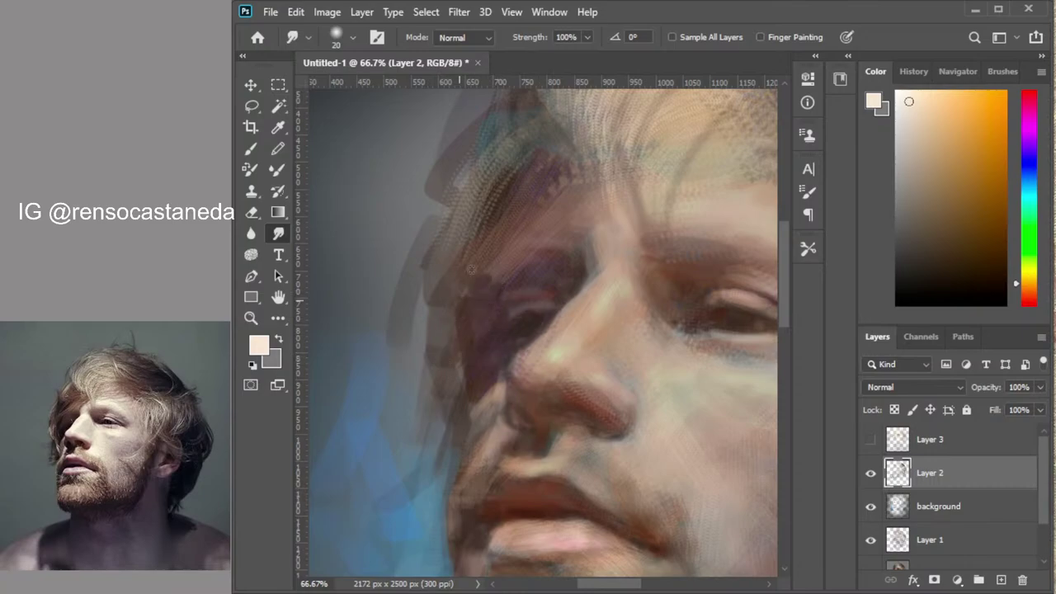
{"action": "mouse_move", "coordinate": [512, 237]}
{"action": "left_mouse_down"}
{"action": "mouse_move", "coordinate": [467, 284]}
{"action": "mouse_move", "coordinate": [497, 279]}
{"action": "left_mouse_up"}
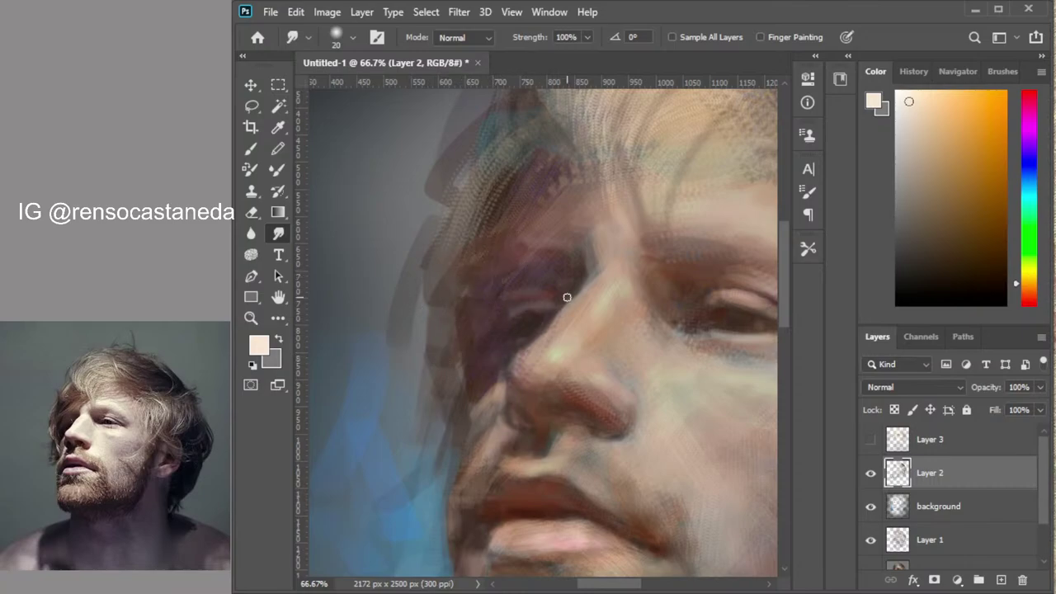
{"action": "key", "text": "ctrl+z"}
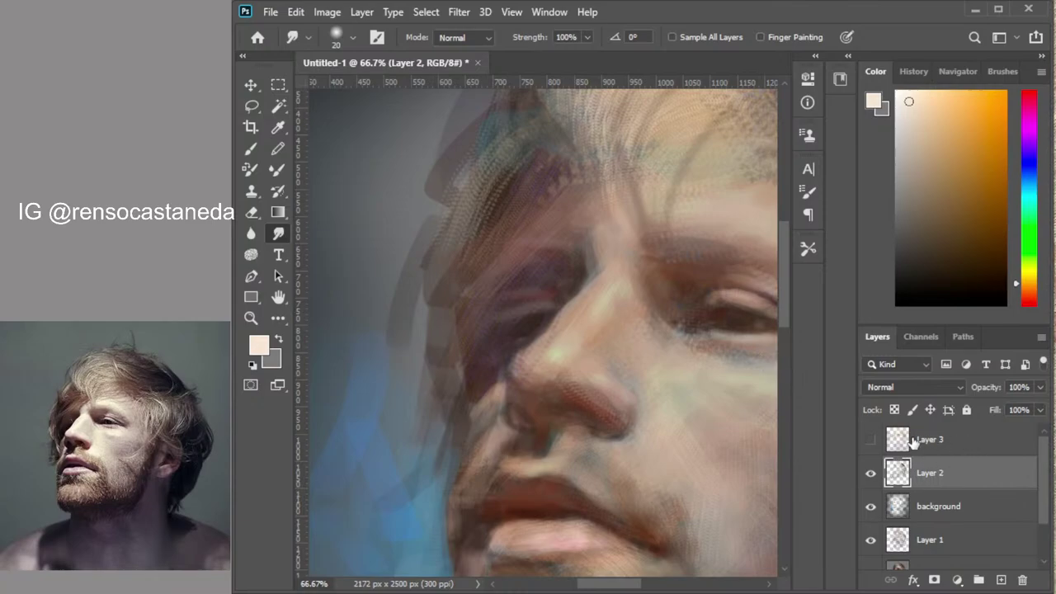
Compare the face with Layer 3 shown and hidden, and move Layer 2 above Layer 3
{"action": "left_click", "coordinate": [871, 441]}
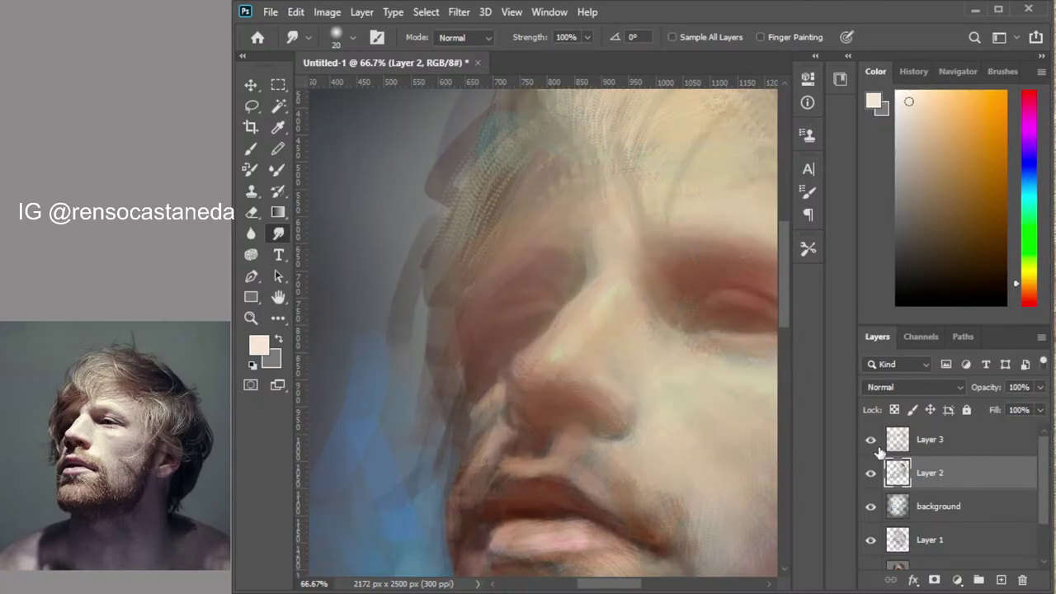
{"action": "left_click", "coordinate": [870, 440]}
{"action": "left_click", "coordinate": [990, 443]}
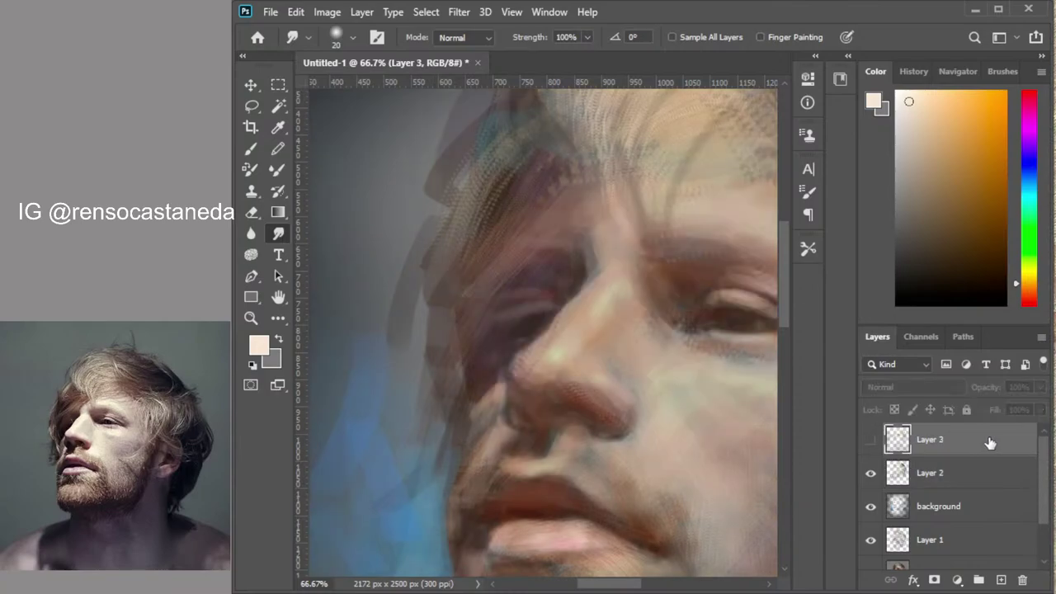
{"action": "left_click_drag", "start_coordinate": [964, 471], "coordinate": [965, 437]}
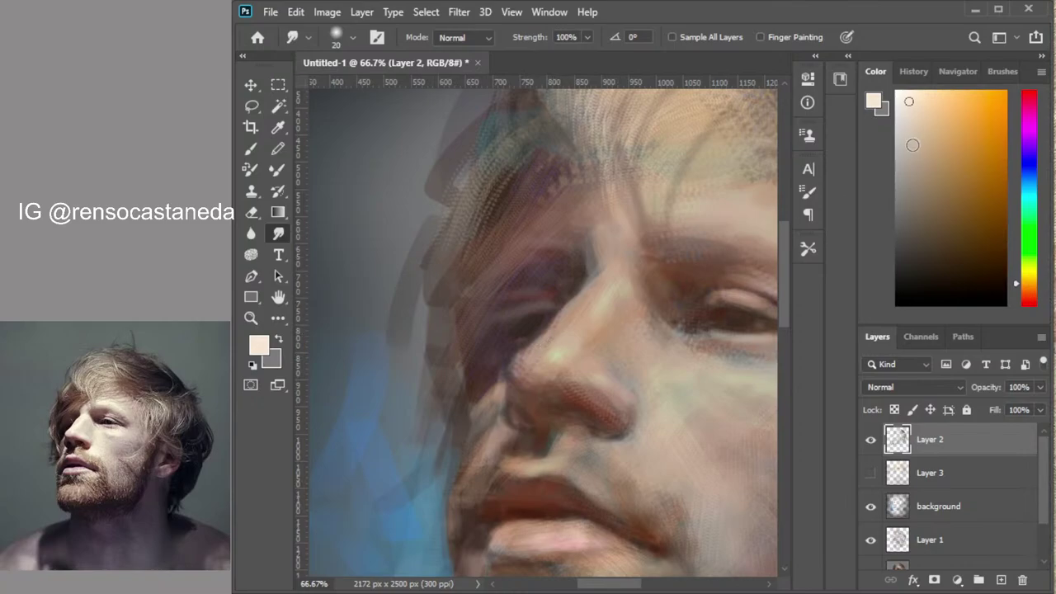
Try a pale cream highlight on the nose with a soft size 25 brush, and move Layer 2 back below Layer 3
{"action": "left_click", "coordinate": [910, 97]}
{"action": "key", "text": "b"}
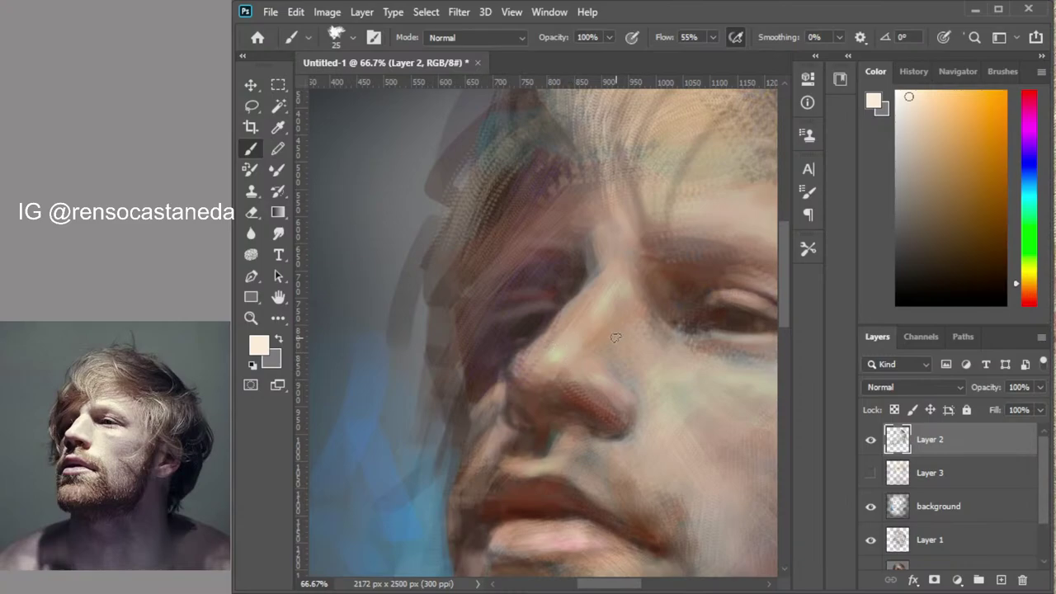
{"action": "left_click", "coordinate": [668, 438]}
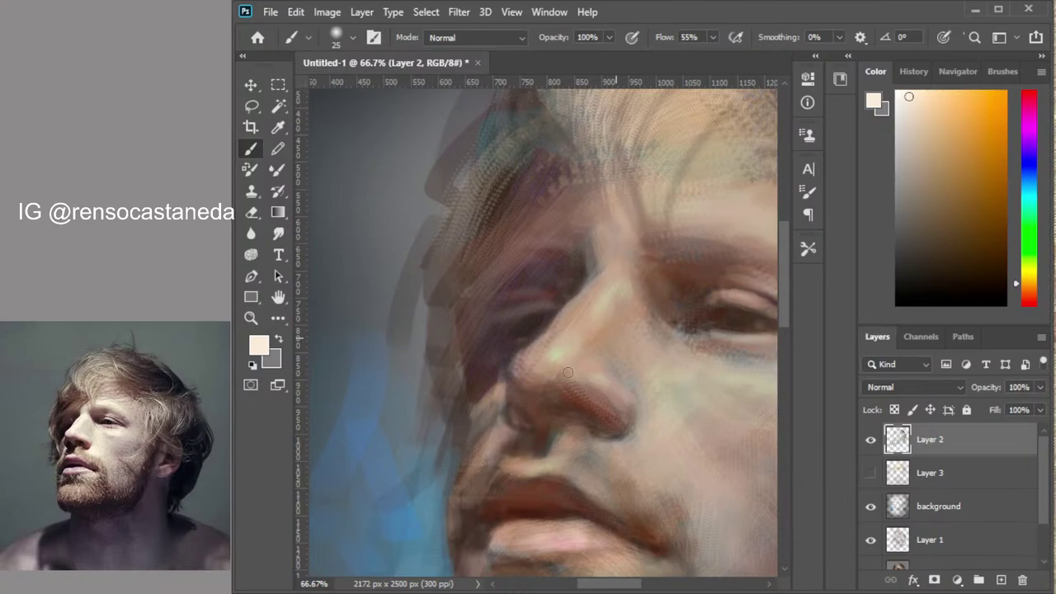
{"action": "left_click_drag", "start_coordinate": [533, 348], "coordinate": [557, 328]}
{"action": "left_click_drag", "start_coordinate": [880, 447], "coordinate": [954, 483]}
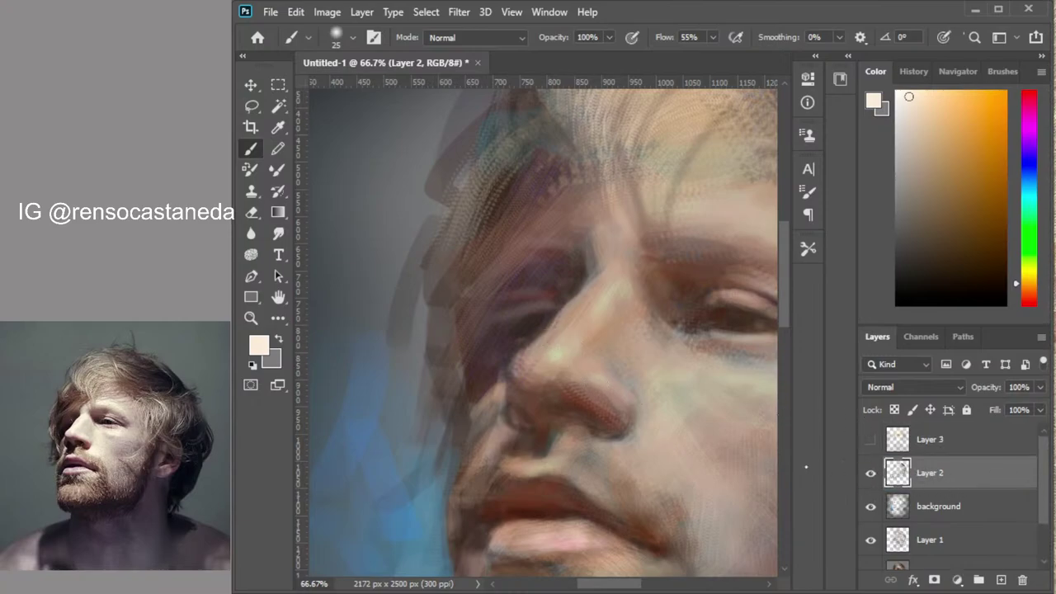
Try pale cream strokes on the nose tip and across the shadowed eye socket
{"action": "left_click_drag", "start_coordinate": [556, 360], "coordinate": [563, 332]}
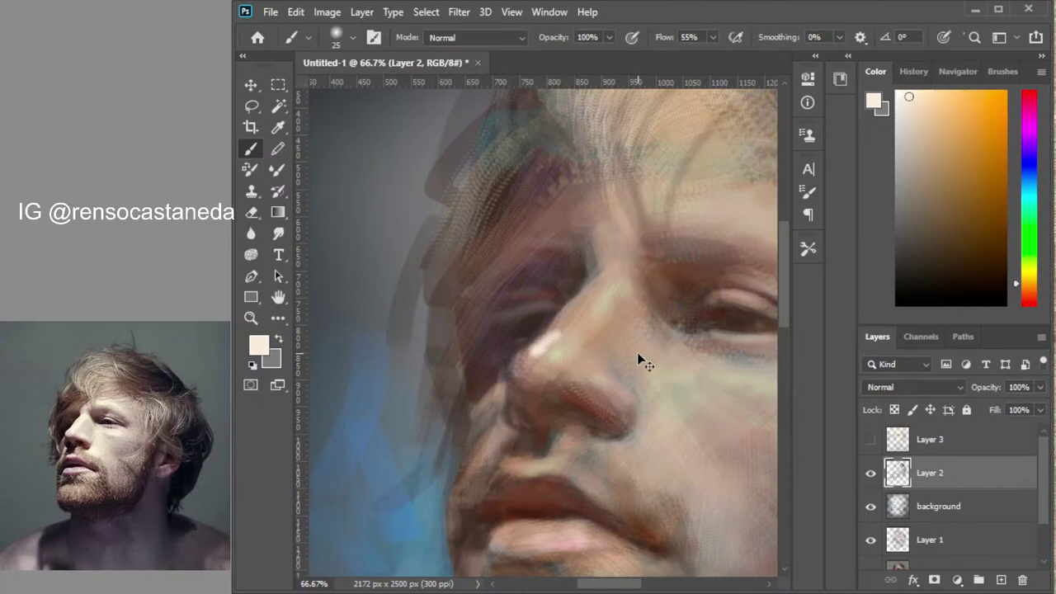
{"action": "key", "text": "ctrl+z"}
{"action": "mouse_move", "coordinate": [554, 209]}
{"action": "left_mouse_down"}
{"action": "mouse_move", "coordinate": [473, 335]}
{"action": "mouse_move", "coordinate": [499, 375]}
{"action": "left_mouse_up"}
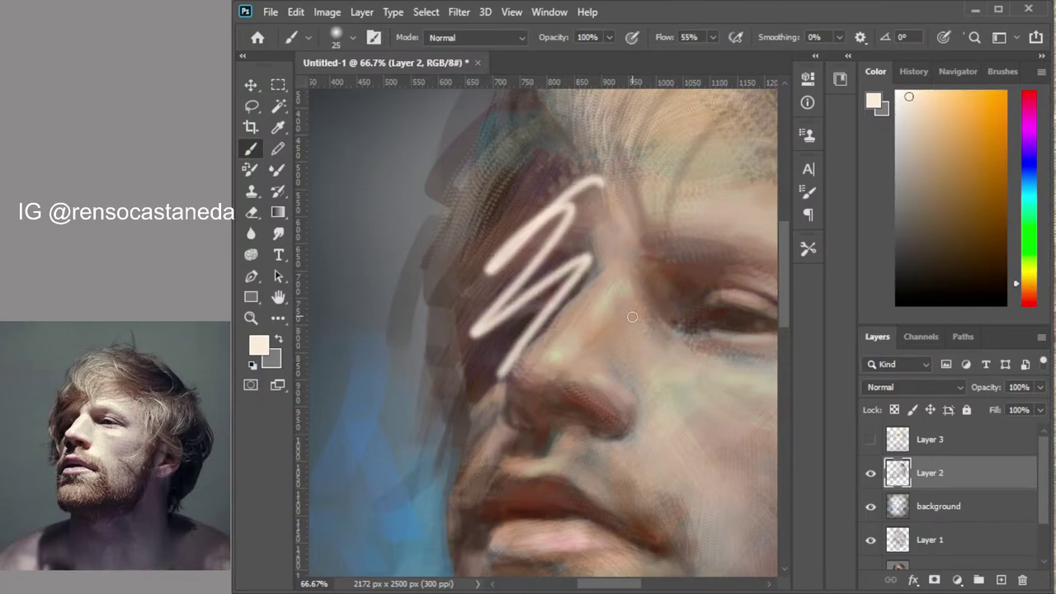
{"action": "key", "text": "ctrl+z"}
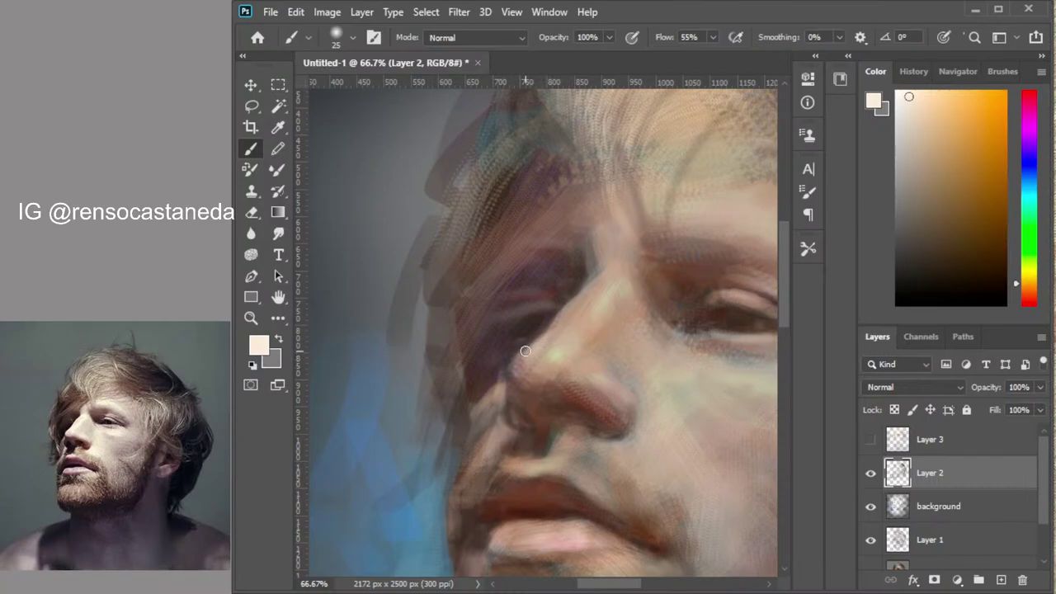
Paint soft pale cream highlights on the nose tip and bridge, and tint them with a pale green
{"action": "left_click_drag", "start_coordinate": [546, 355], "coordinate": [553, 362]}
{"action": "mouse_move", "coordinate": [589, 284]}
{"action": "left_mouse_down"}
{"action": "mouse_move", "coordinate": [596, 266]}
{"action": "mouse_move", "coordinate": [606, 301]}
{"action": "left_mouse_up"}
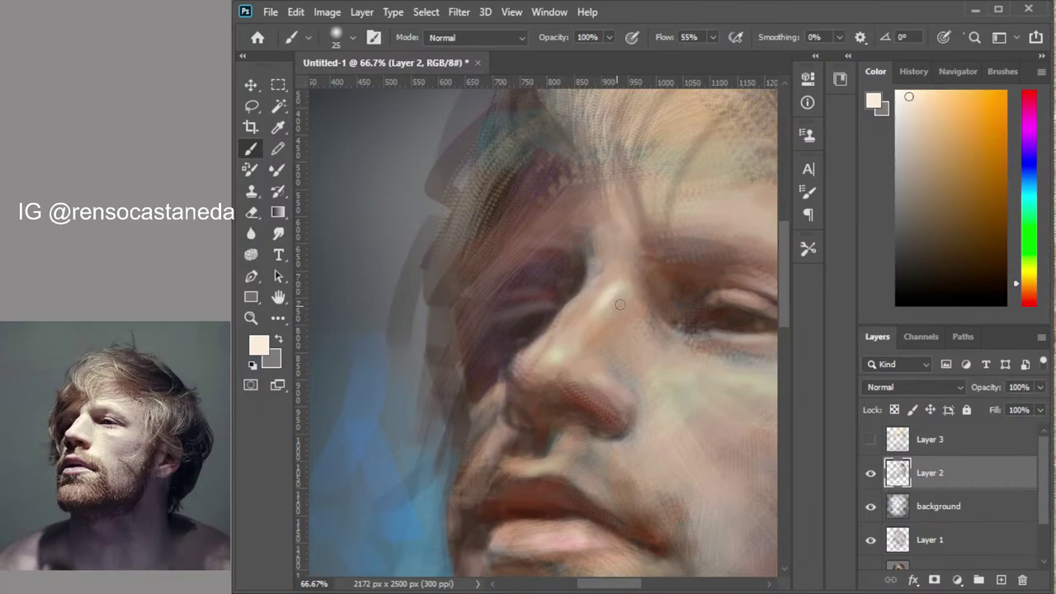
{"action": "left_click", "coordinate": [1016, 247]}
{"action": "left_click", "coordinate": [925, 129]}
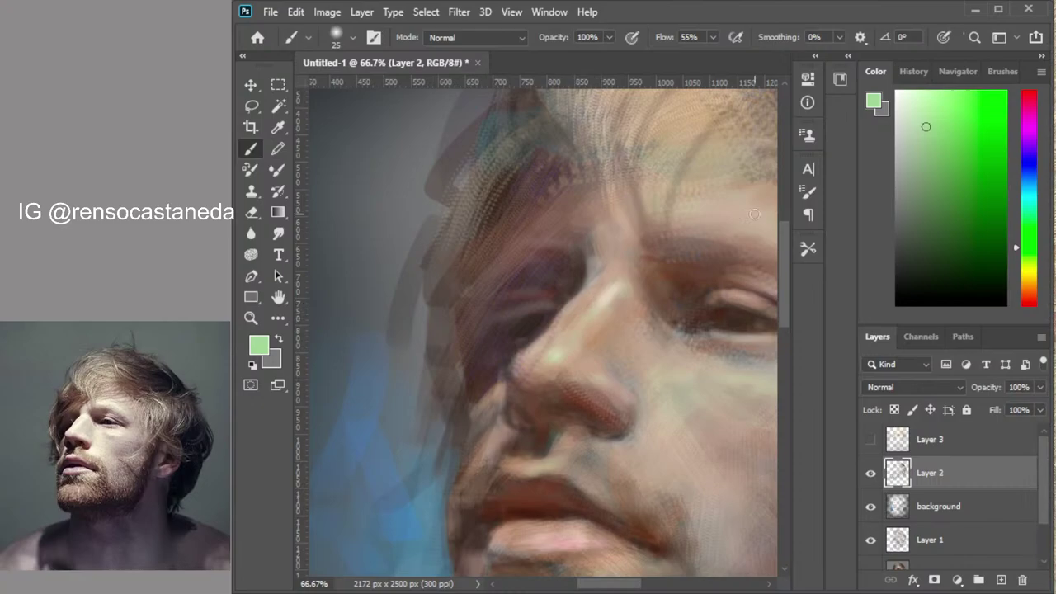
{"action": "left_click", "coordinate": [910, 103]}
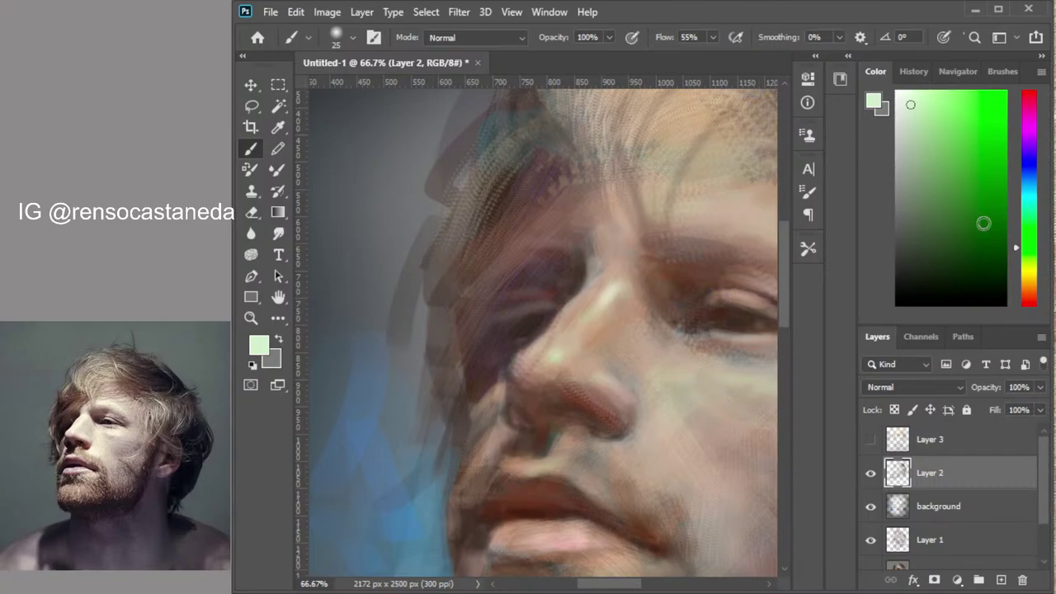
Choose a dark reddish-brown foreground colour and reduce the brush to size 6 for detail around the nose tip
{"action": "left_click", "coordinate": [1029, 297]}
{"action": "left_click", "coordinate": [968, 244]}
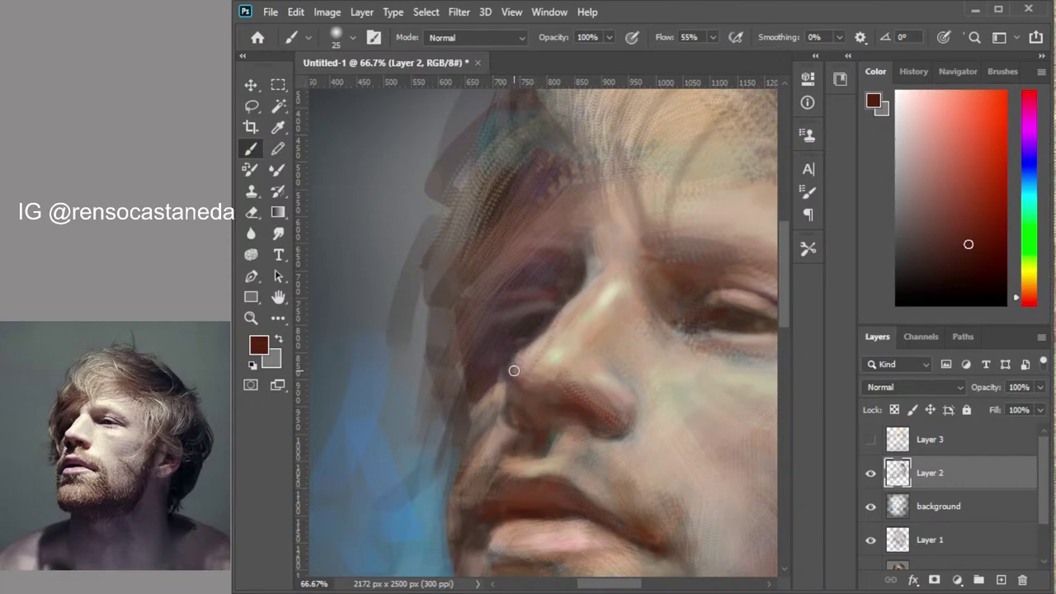
{"action": "scroll", "coordinate": [503, 384], "scroll_direction": "up", "scroll_amount": 2}
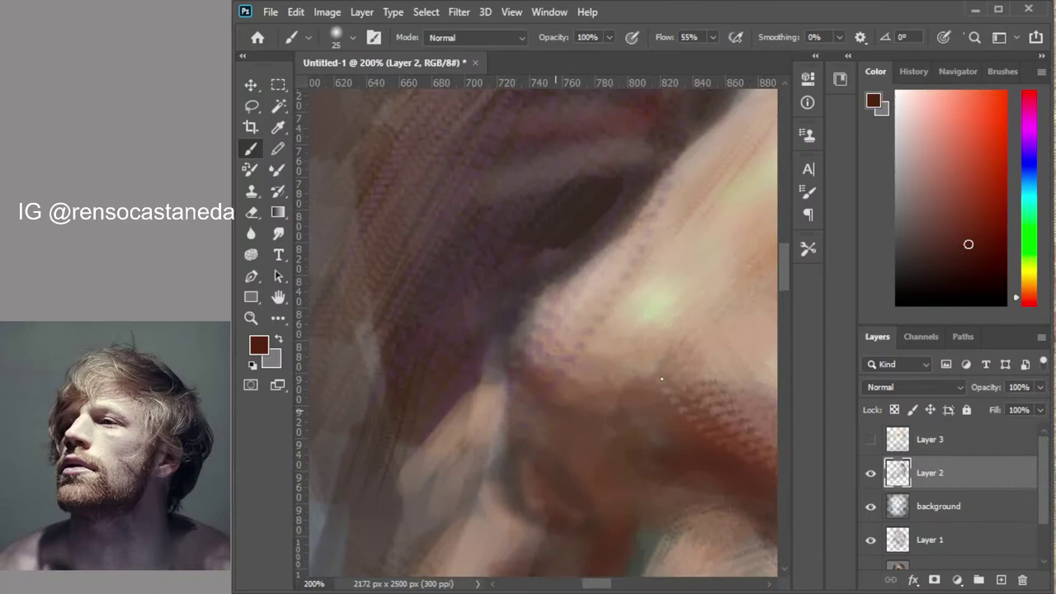
{"action": "key", "text": "bracketleft"}
{"action": "key", "text": "bracketleft"}
{"action": "key", "text": "bracketleft"}
{"action": "key", "text": "bracketleft"}
{"action": "key", "text": "bracketleft"}
{"action": "key", "text": "bracketleft"}
Try thin dark red lines down the far edge of the nose tip
{"action": "left_click_drag", "start_coordinate": [518, 372], "coordinate": [514, 408]}
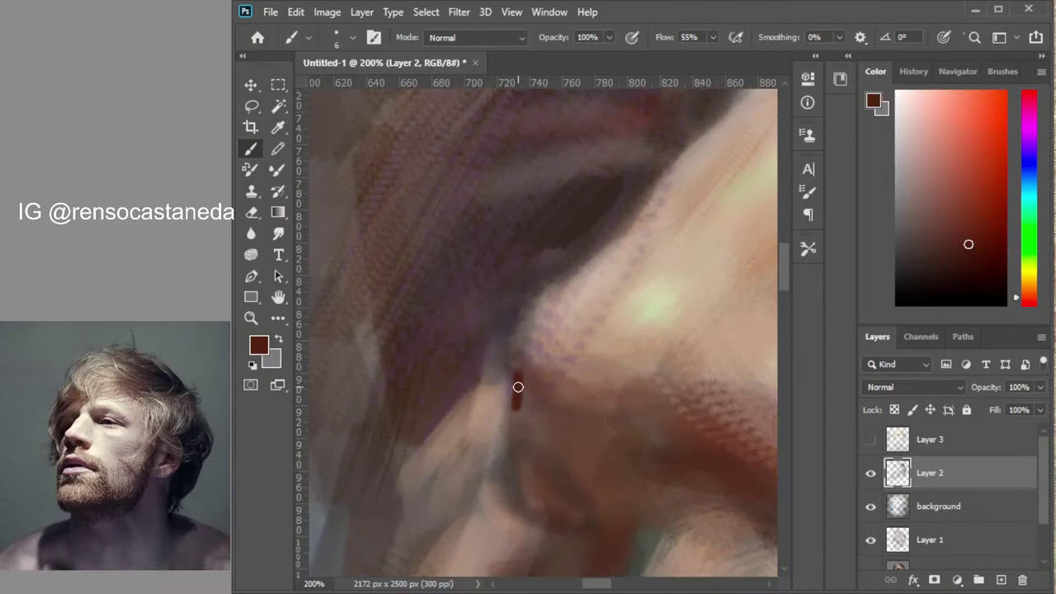
{"action": "key", "text": "ctrl+z"}
{"action": "left_click_drag", "start_coordinate": [513, 330], "coordinate": [518, 472]}
{"action": "key", "text": "ctrl+z"}
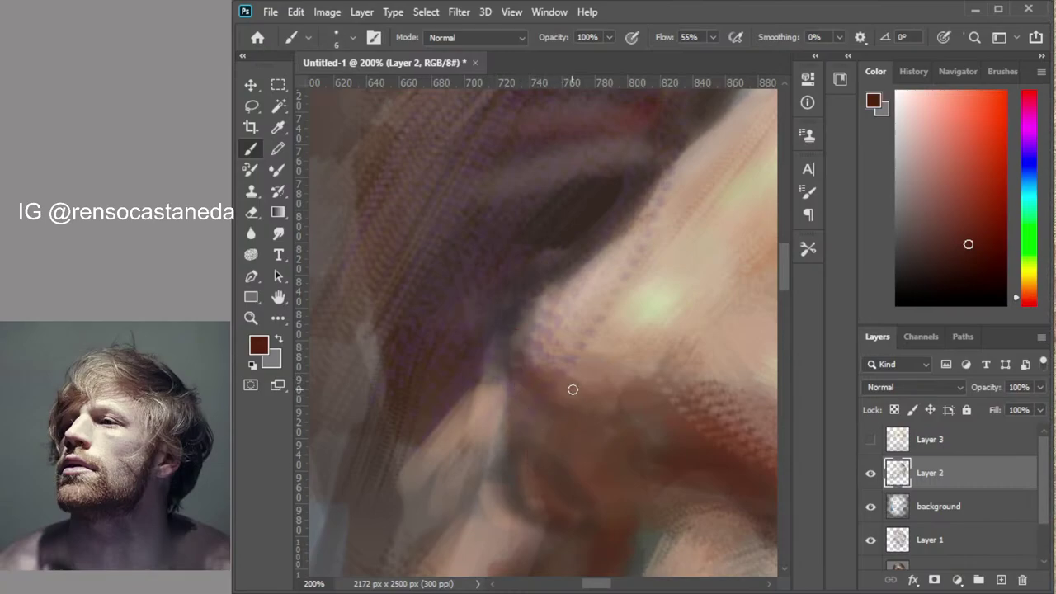
{"action": "left_click_drag", "start_coordinate": [523, 390], "coordinate": [545, 480]}
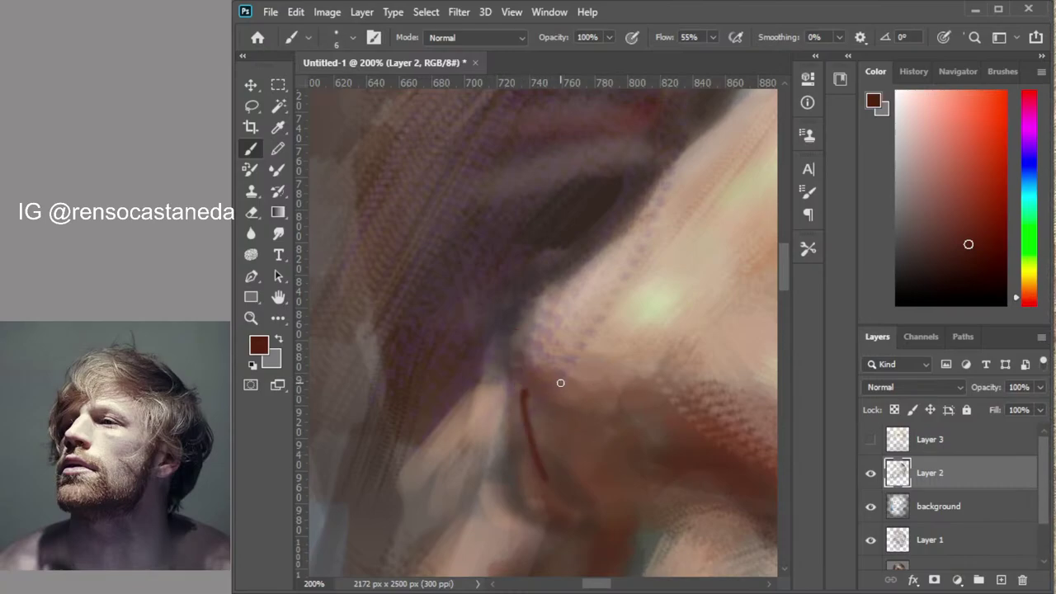
{"action": "key", "text": "ctrl+z"}
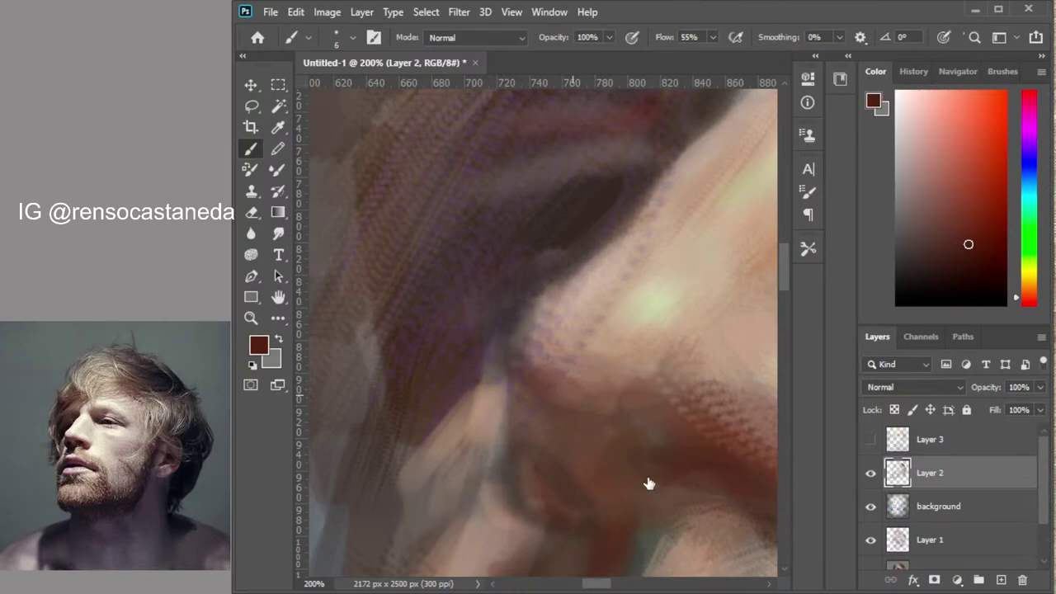
{"action": "left_click_drag", "start_coordinate": [507, 360], "coordinate": [514, 389]}
{"action": "key", "text": "ctrl+z"}
Try a muted grey-brown line where the nose tip meets the far cheek
{"action": "left_click", "coordinate": [904, 246]}
{"action": "mouse_move", "coordinate": [509, 363]}
{"action": "left_mouse_down"}
{"action": "mouse_move", "coordinate": [514, 382]}
{"action": "mouse_move", "coordinate": [521, 354]}
{"action": "mouse_move", "coordinate": [516, 392]}
{"action": "left_mouse_up"}
{"action": "left_click", "coordinate": [913, 233]}
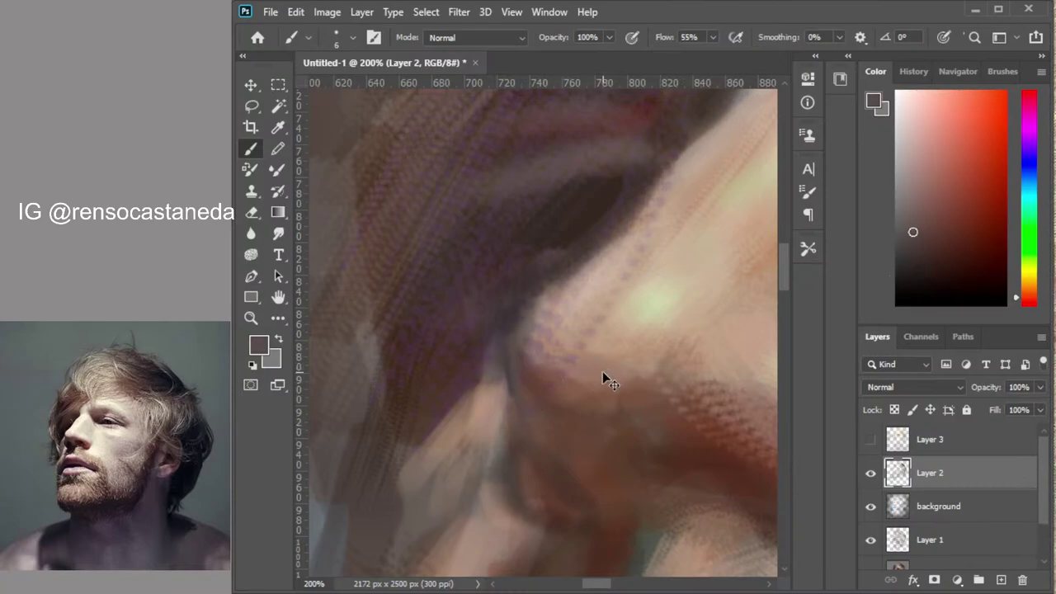
{"action": "key", "text": "ctrl+z"}
Sample the dark brown of the shadowed eye socket, test it on the nose edge, and enable pen pressure for opacity
{"action": "left_click", "coordinate": [588, 216], "text": "alt"}
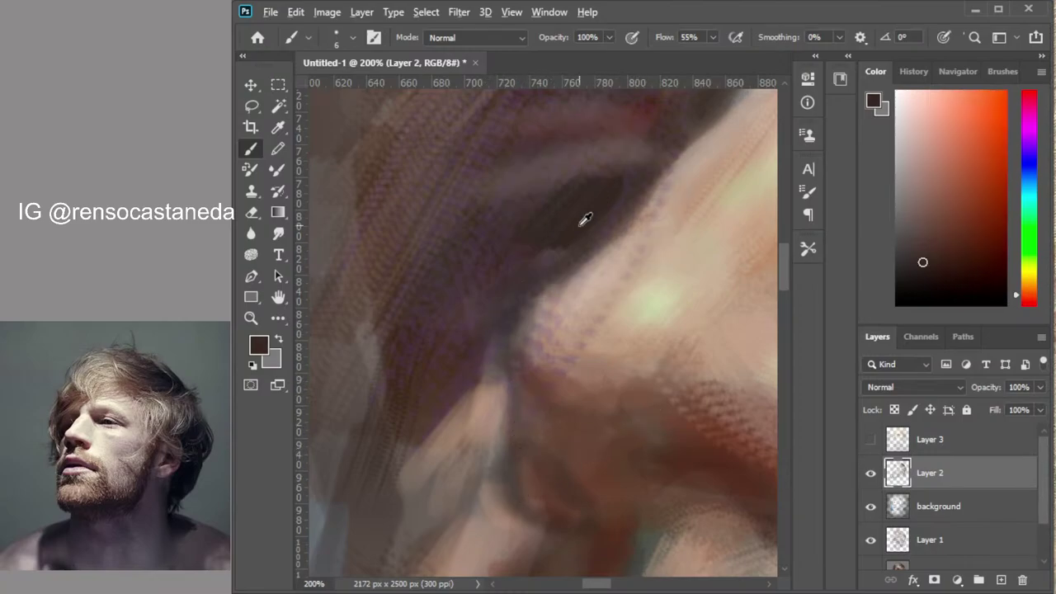
{"action": "left_click_drag", "start_coordinate": [518, 411], "coordinate": [498, 489]}
{"action": "key", "text": "ctrl+z"}
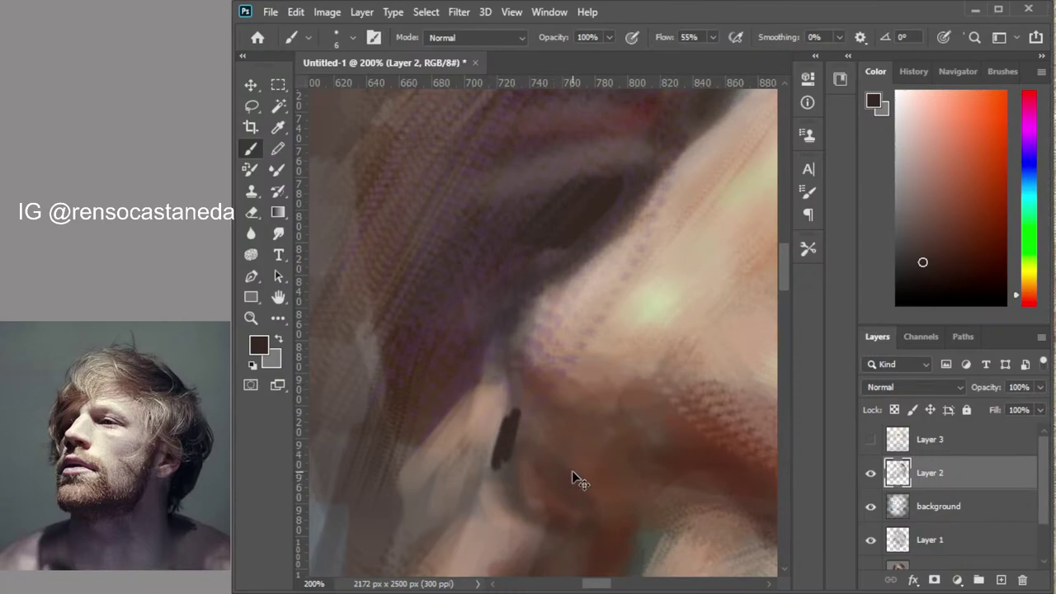
{"action": "key", "text": "ctrl+z"}
{"action": "left_click", "coordinate": [632, 37]}
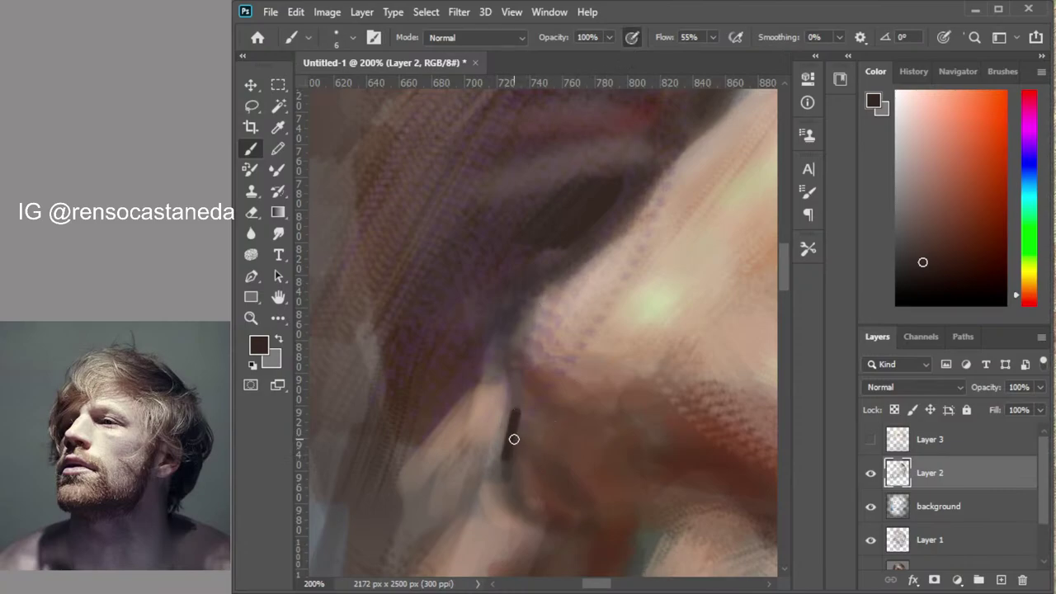
{"action": "key", "text": "ctrl+z"}
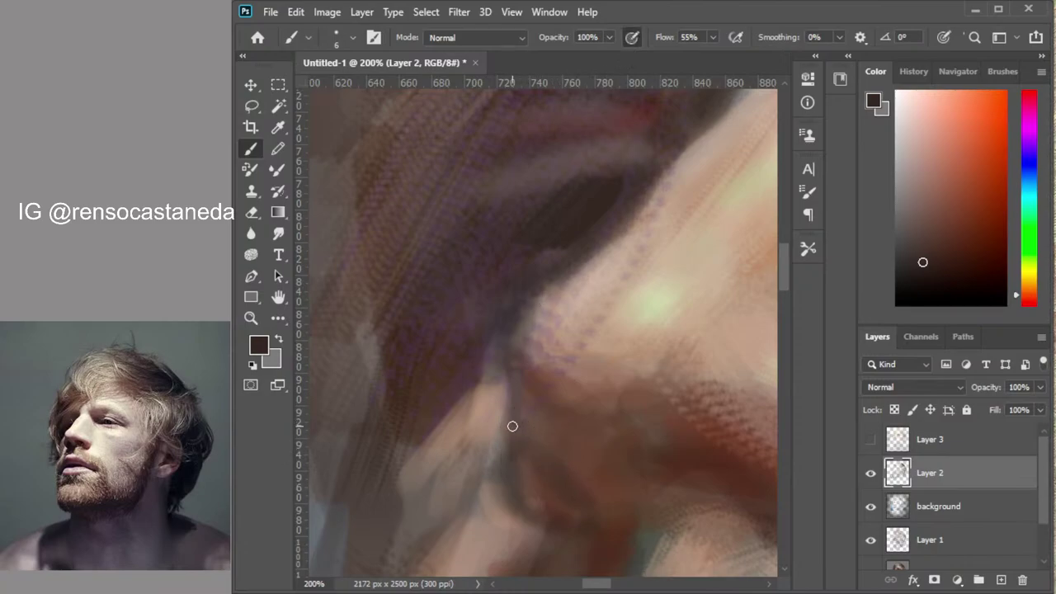
Darken the far contour of the nose and the curve around the nostril with thin dark brown strokes
{"action": "left_click_drag", "start_coordinate": [505, 434], "coordinate": [502, 467]}
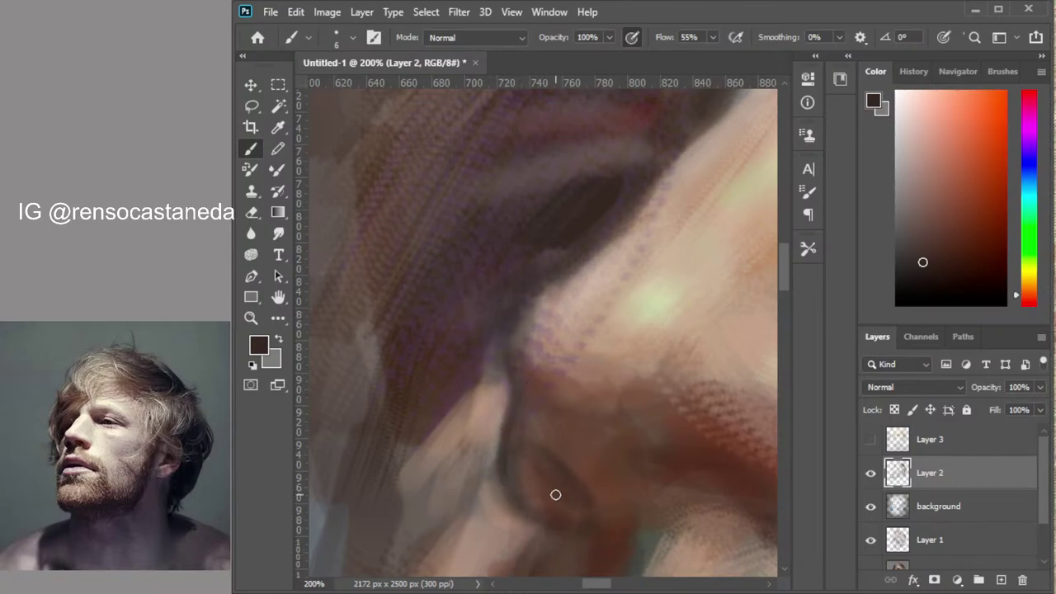
{"action": "left_click_drag", "start_coordinate": [581, 465], "coordinate": [586, 471]}
{"action": "scroll", "coordinate": [587, 471], "scroll_direction": "down", "scroll_amount": 2}
{"action": "left_click_drag", "start_coordinate": [606, 510], "coordinate": [603, 463]}
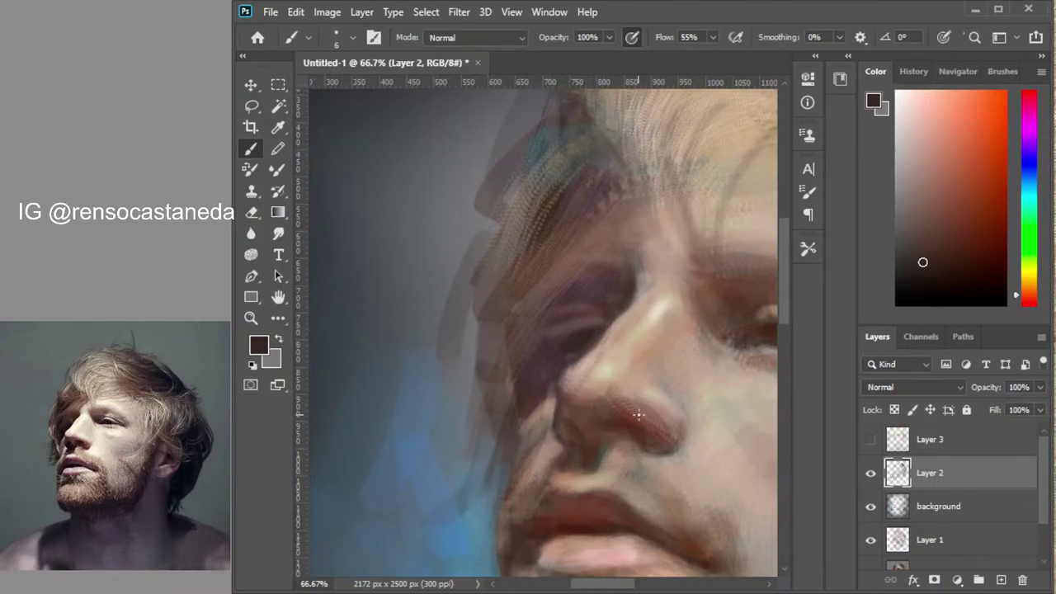
Sample a pale khaki from the nose highlight and sharpen the nose bridge's edge against the shadowed eye socket
{"action": "scroll", "coordinate": [579, 364], "scroll_direction": "up", "scroll_amount": 5}
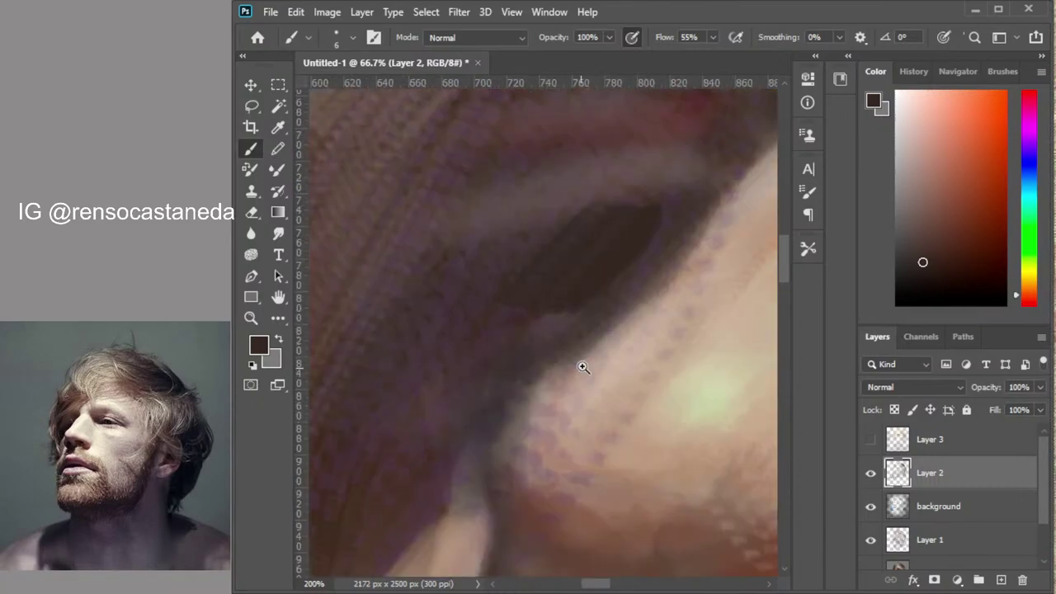
{"action": "left_click", "coordinate": [730, 390], "text": "alt"}
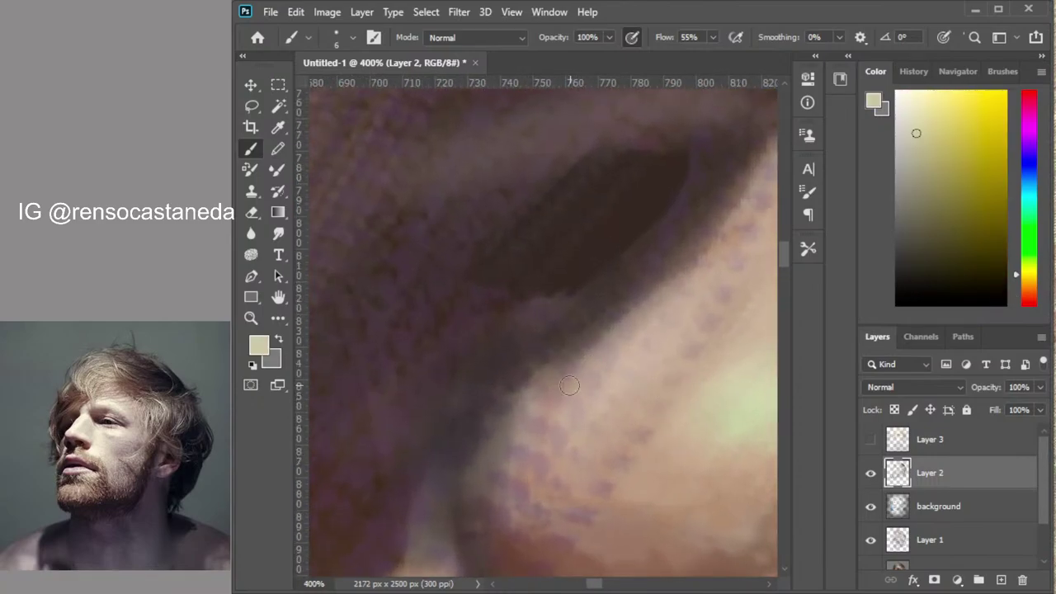
{"action": "mouse_move", "coordinate": [515, 421]}
{"action": "left_mouse_down"}
{"action": "mouse_move", "coordinate": [551, 384]}
{"action": "mouse_move", "coordinate": [516, 404]}
{"action": "left_mouse_up"}
{"action": "left_click_drag", "start_coordinate": [640, 322], "coordinate": [720, 249]}
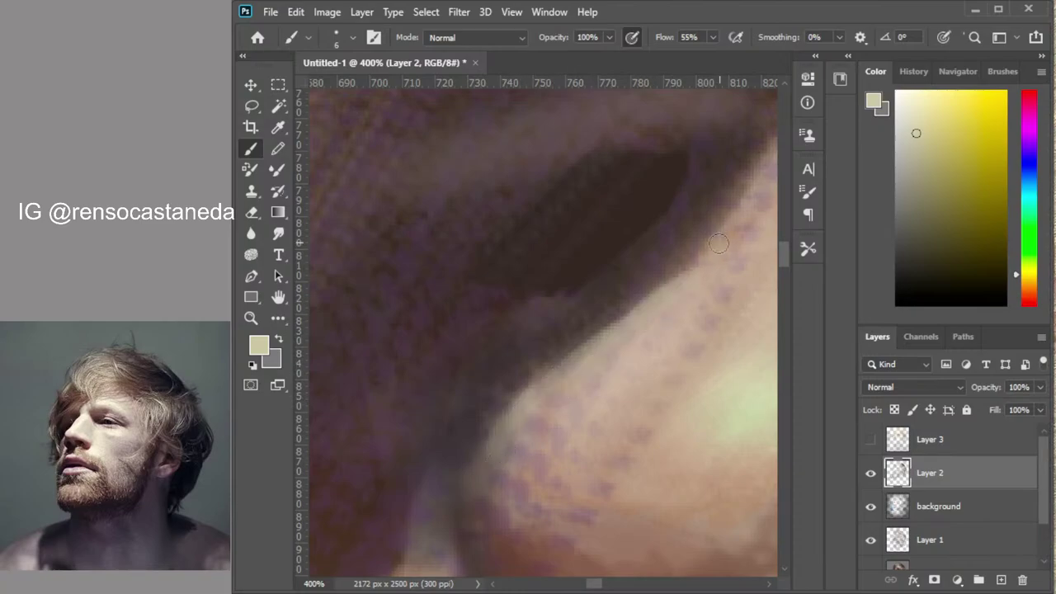
Paint pale khaki highlights on the far cheek beside the nostril and mouth
{"action": "scroll", "coordinate": [646, 405], "scroll_direction": "down", "scroll_amount": 2}
{"action": "scroll", "coordinate": [663, 415], "scroll_direction": "down", "scroll_amount": 2}
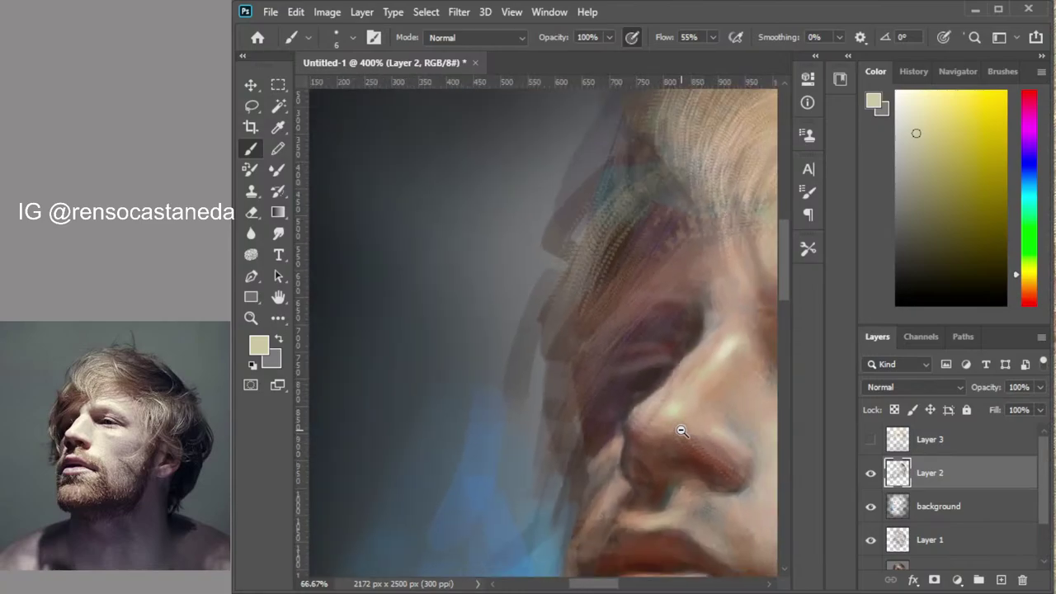
{"action": "scroll", "coordinate": [638, 421], "scroll_direction": "down", "scroll_amount": 1}
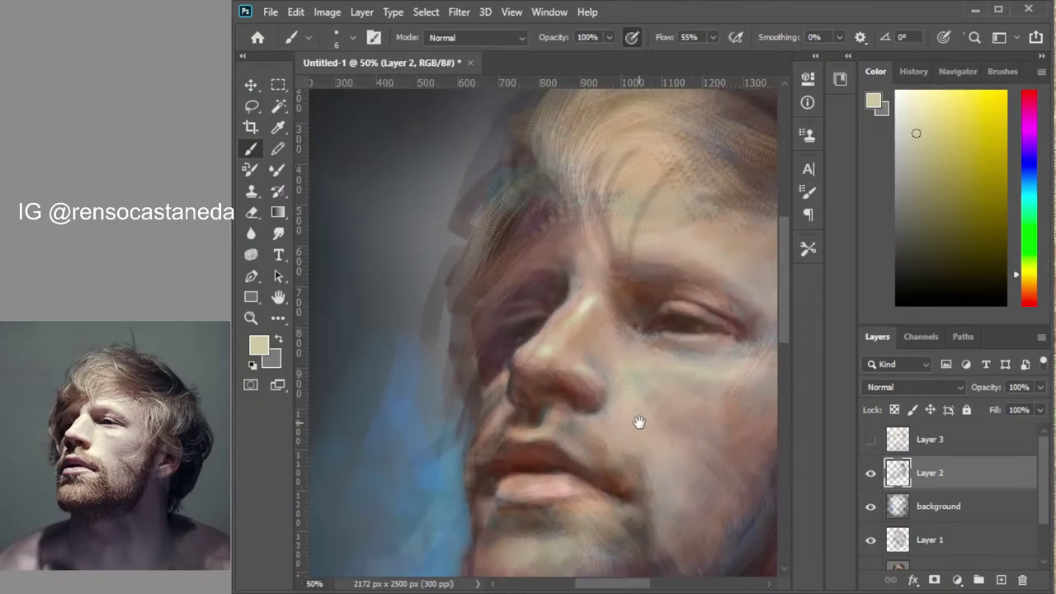
{"action": "left_click_drag", "start_coordinate": [636, 424], "coordinate": [611, 401]}
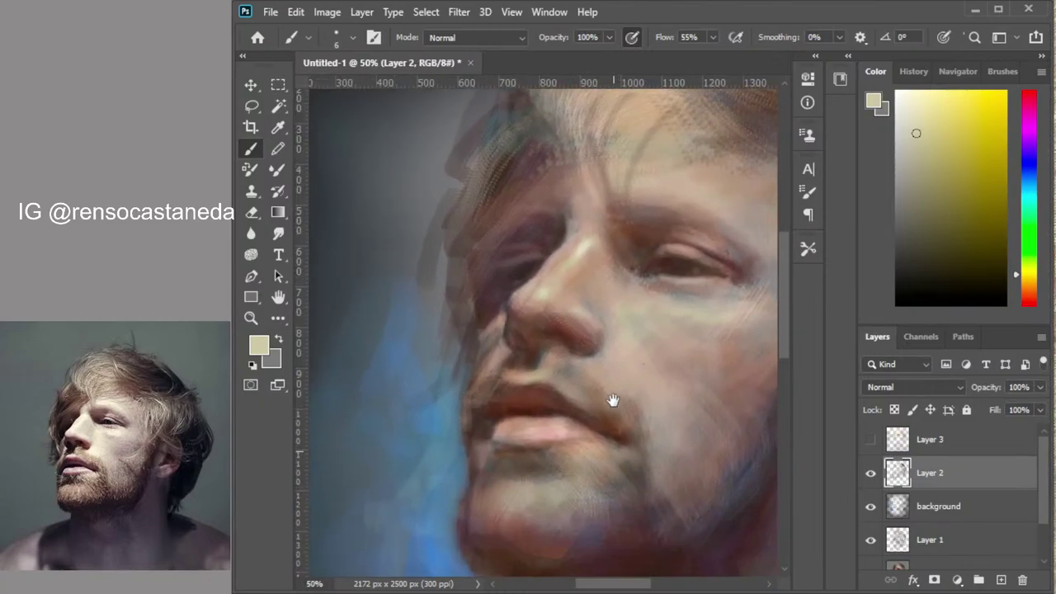
{"action": "scroll", "coordinate": [528, 402], "scroll_direction": "up", "scroll_amount": 2}
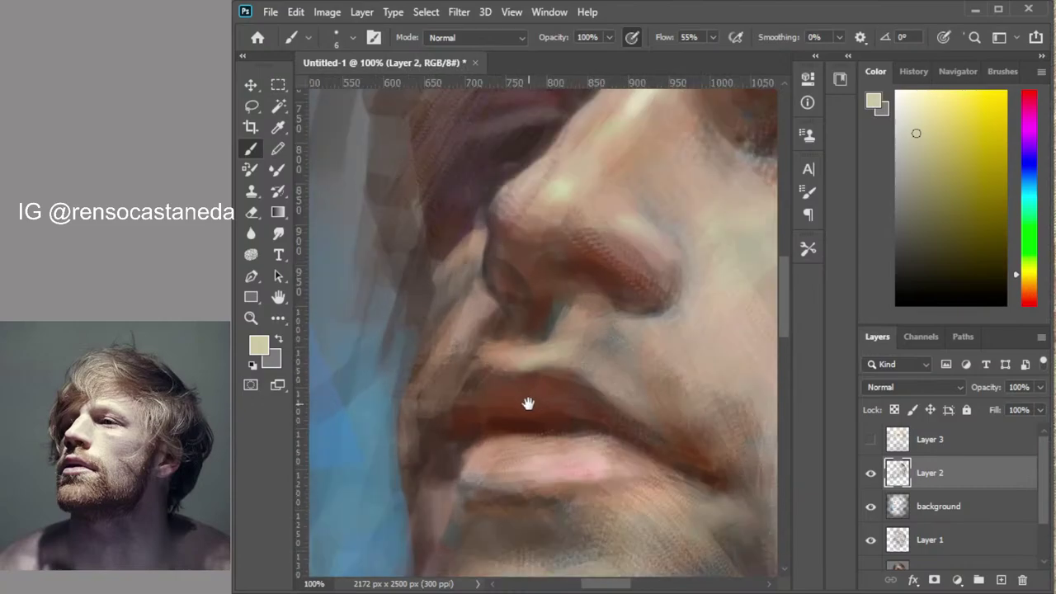
{"action": "left_click_drag", "start_coordinate": [528, 403], "coordinate": [551, 410]}
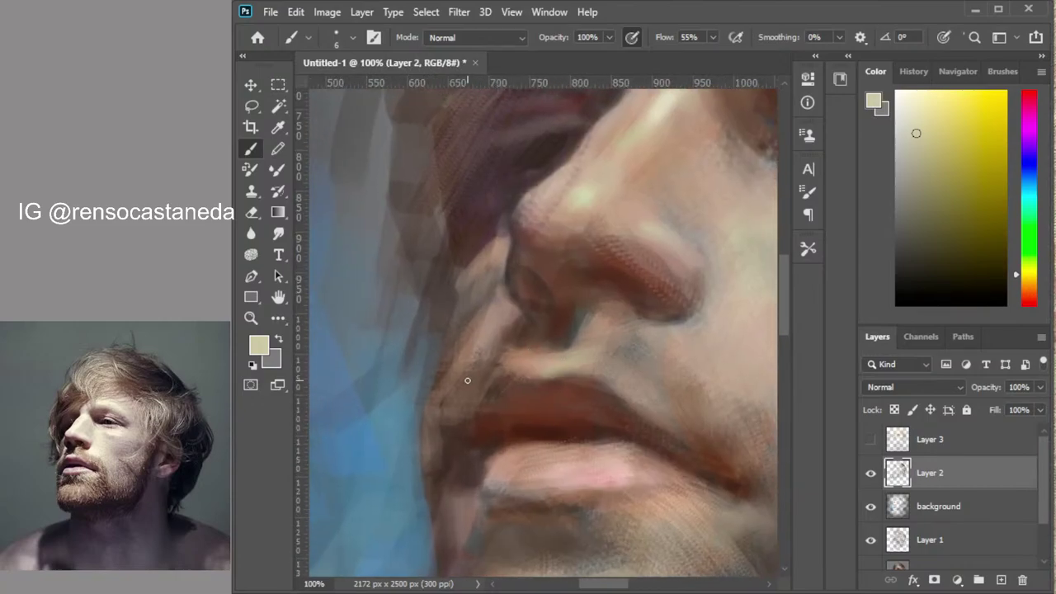
{"action": "mouse_move", "coordinate": [478, 346]}
{"action": "left_mouse_down"}
{"action": "mouse_move", "coordinate": [473, 372]}
{"action": "mouse_move", "coordinate": [438, 398]}
{"action": "mouse_move", "coordinate": [472, 353]}
{"action": "left_mouse_up"}
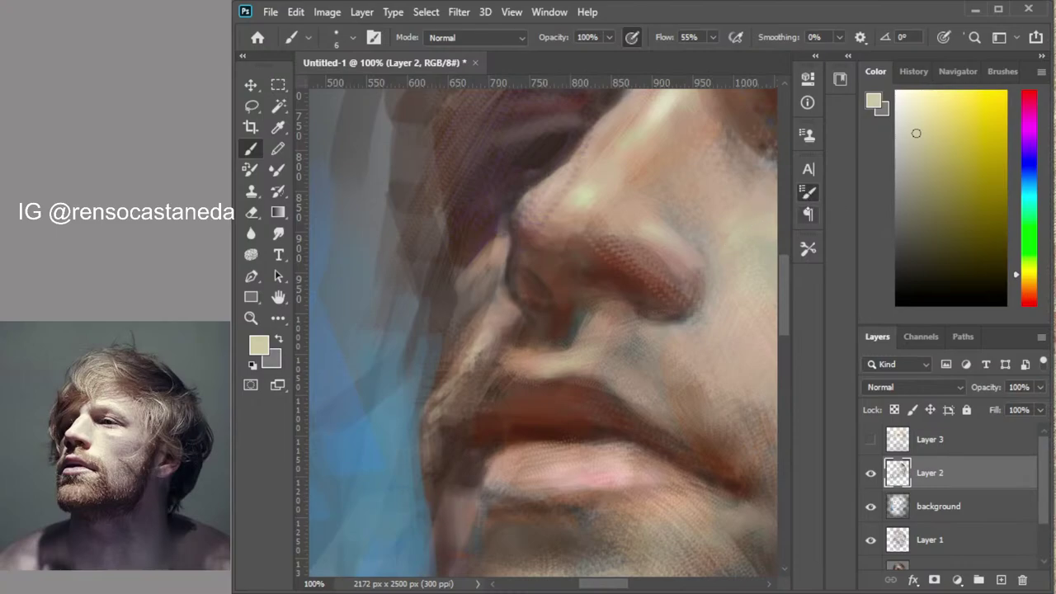
Switch to a splatter brush, test it over the far cheek, and reduce its size to 26
{"action": "left_click", "coordinate": [588, 223]}
{"action": "mouse_move", "coordinate": [466, 202]}
{"action": "left_mouse_down"}
{"action": "mouse_move", "coordinate": [437, 353]}
{"action": "mouse_move", "coordinate": [466, 437]}
{"action": "left_mouse_up"}
{"action": "key", "text": "ctrl+z"}
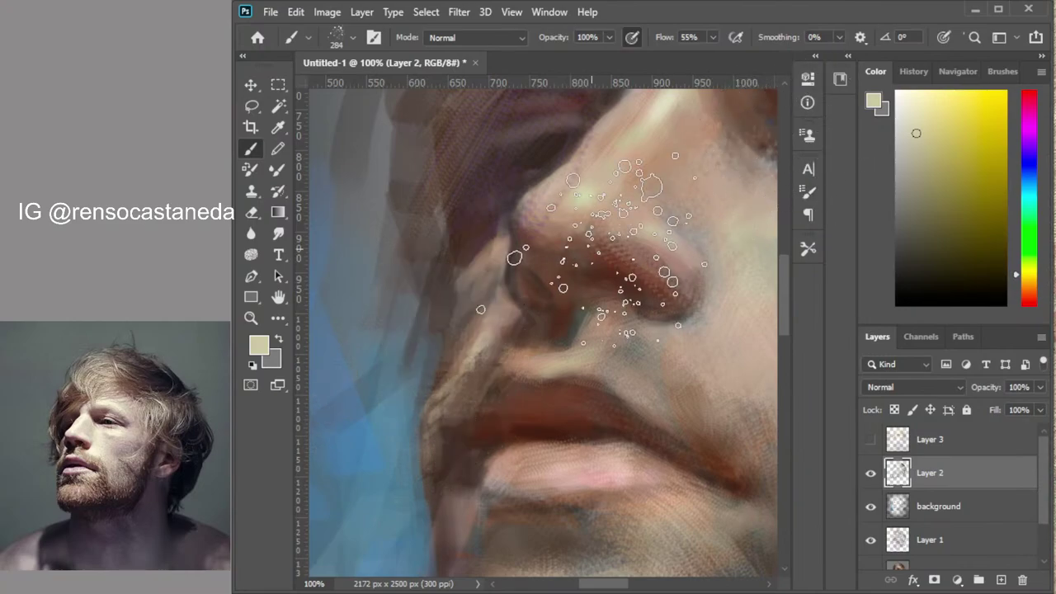
{"action": "key", "text": "bracketleft"}
{"action": "key", "text": "bracketleft"}
{"action": "key", "text": "bracketleft"}
{"action": "key", "text": "bracketleft"}
{"action": "key", "text": "bracketleft"}
{"action": "key", "text": "bracketleft"}
{"action": "key", "text": "bracketleft"}
{"action": "key", "text": "bracketleft"}
{"action": "key", "text": "bracketleft"}
{"action": "key", "text": "bracketleft"}
{"action": "key", "text": "bracketleft"}
{"action": "key", "text": "bracketleft"}
{"action": "key", "text": "bracketleft"}
{"action": "key", "text": "bracketleft"}
{"action": "key", "text": "bracketleft"}
{"action": "key", "text": "bracketleft"}
{"action": "key", "text": "bracketleft"}
{"action": "key", "text": "bracketleft"}
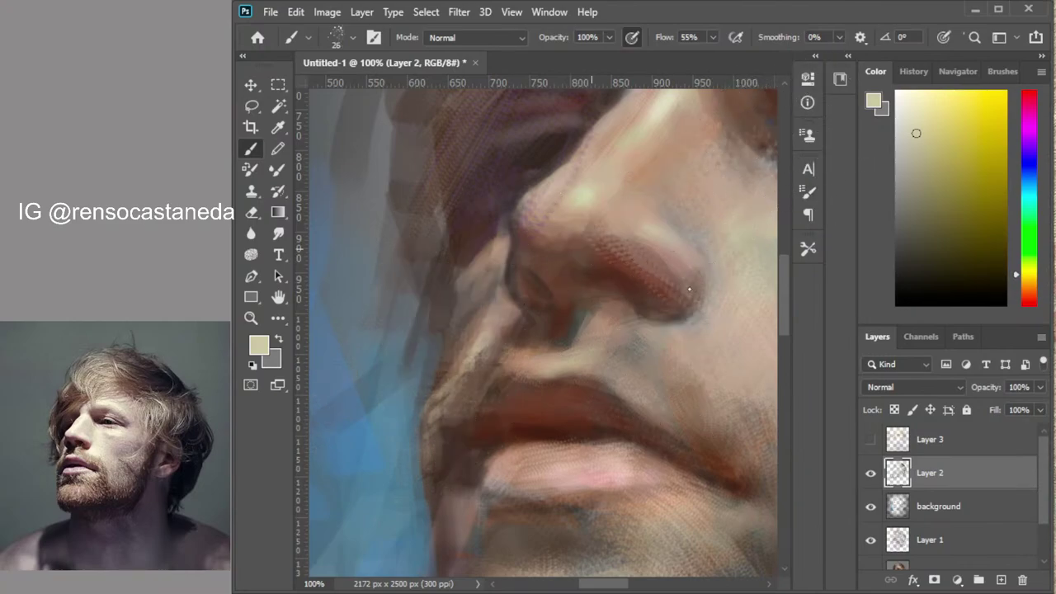
Add pale khaki speckles along the far cheek and around the mouth, reducing the splatter brush to size 10
{"action": "left_click_drag", "start_coordinate": [541, 308], "coordinate": [500, 339]}
{"action": "mouse_move", "coordinate": [483, 353]}
{"action": "left_mouse_down"}
{"action": "mouse_move", "coordinate": [431, 434]}
{"action": "mouse_move", "coordinate": [434, 511]}
{"action": "mouse_move", "coordinate": [450, 537]}
{"action": "left_mouse_up"}
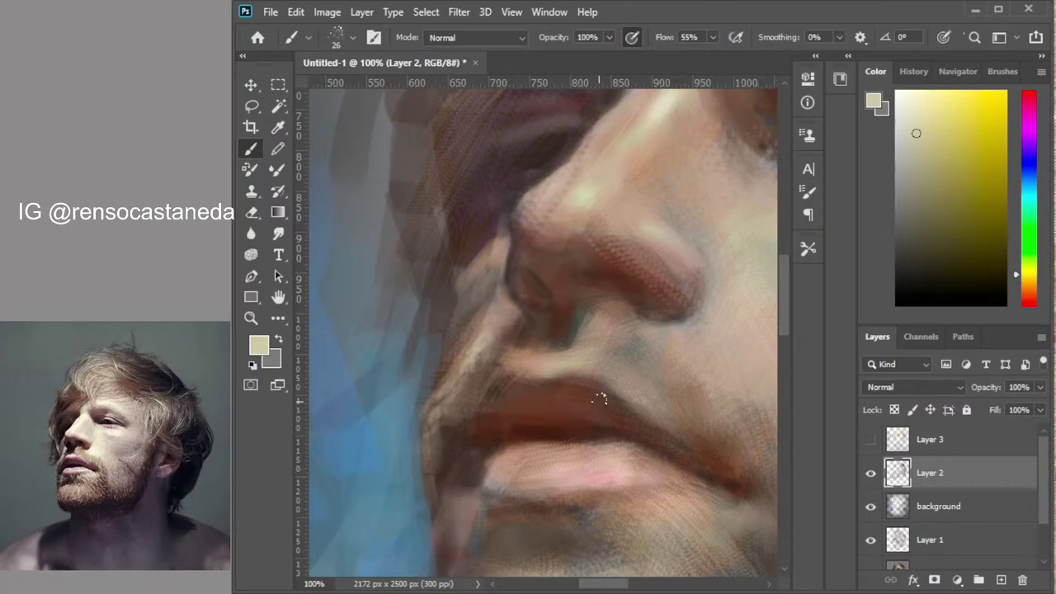
{"action": "key", "text": "bracketleft"}
{"action": "key", "text": "bracketleft"}
{"action": "key", "text": "bracketleft"}
{"action": "key", "text": "bracketleft"}
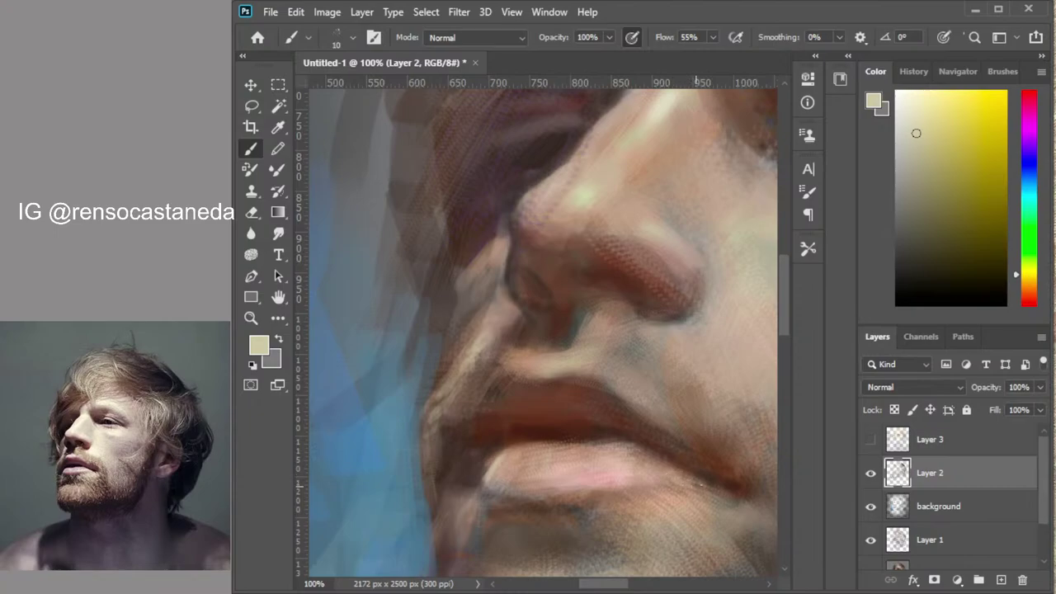
{"action": "left_click", "coordinate": [642, 485], "text": "alt"}
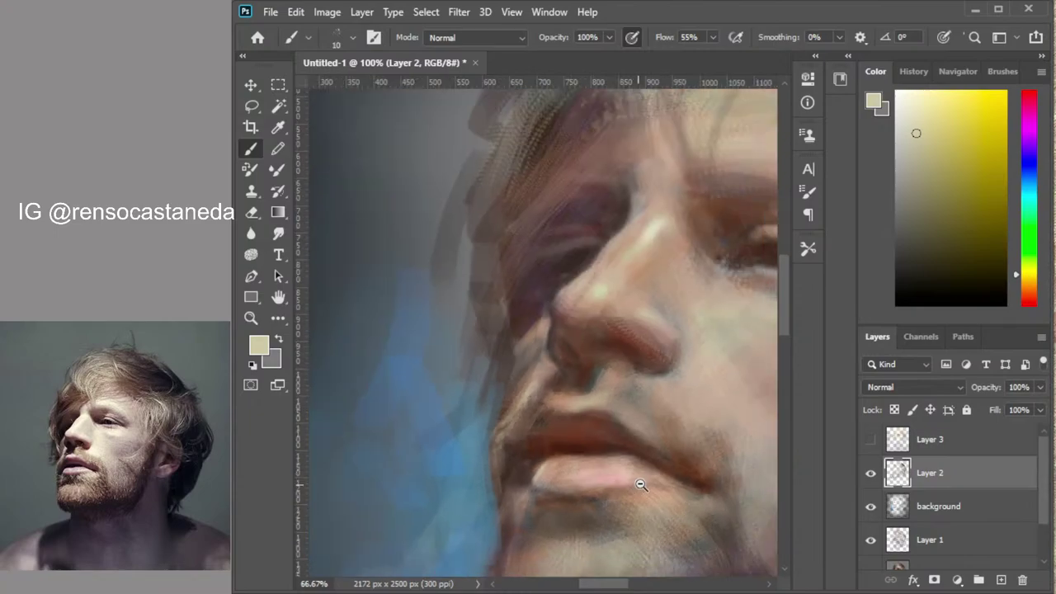
{"action": "left_click", "coordinate": [641, 485], "text": "alt"}
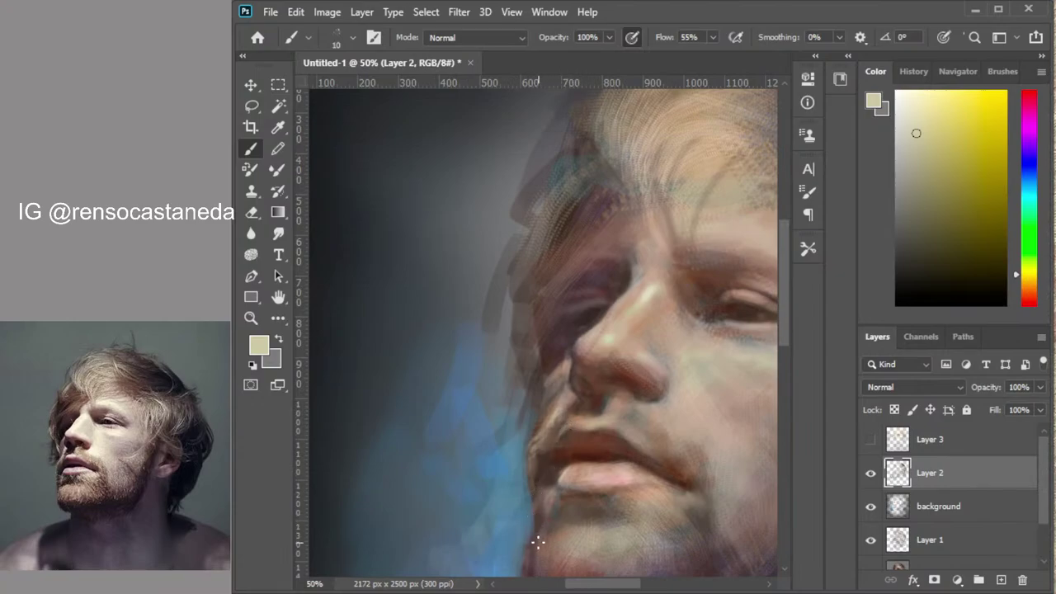
{"action": "scroll", "coordinate": [632, 373], "scroll_direction": "up", "scroll_amount": 2}
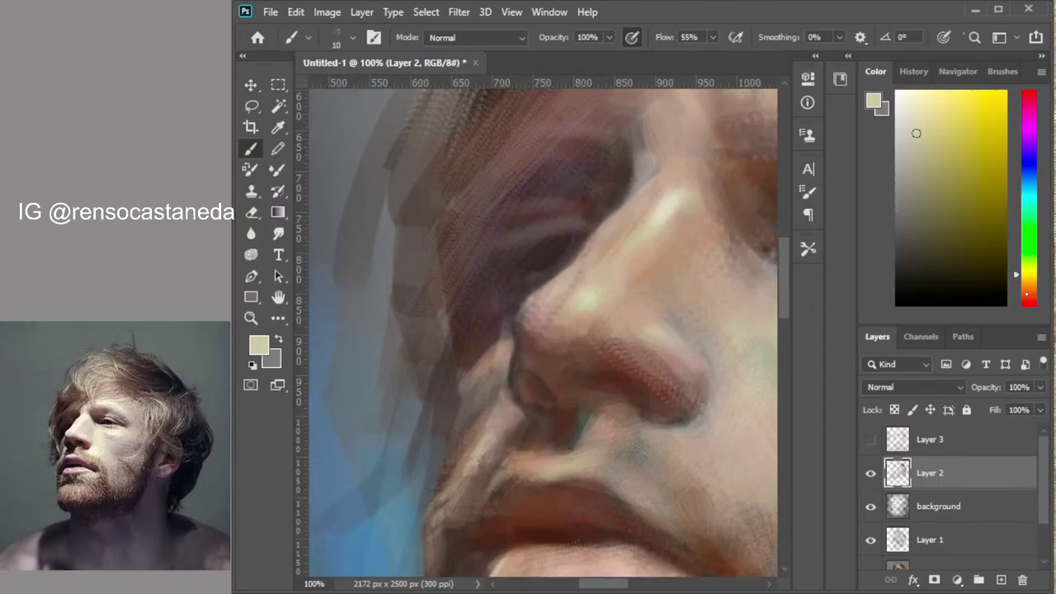
Pick a muted rose-brown, enlarge the splatter brush to 31, and add texture to the shadowed area around the far nostril
{"action": "left_click", "coordinate": [1025, 293]}
{"action": "left_click", "coordinate": [914, 176]}
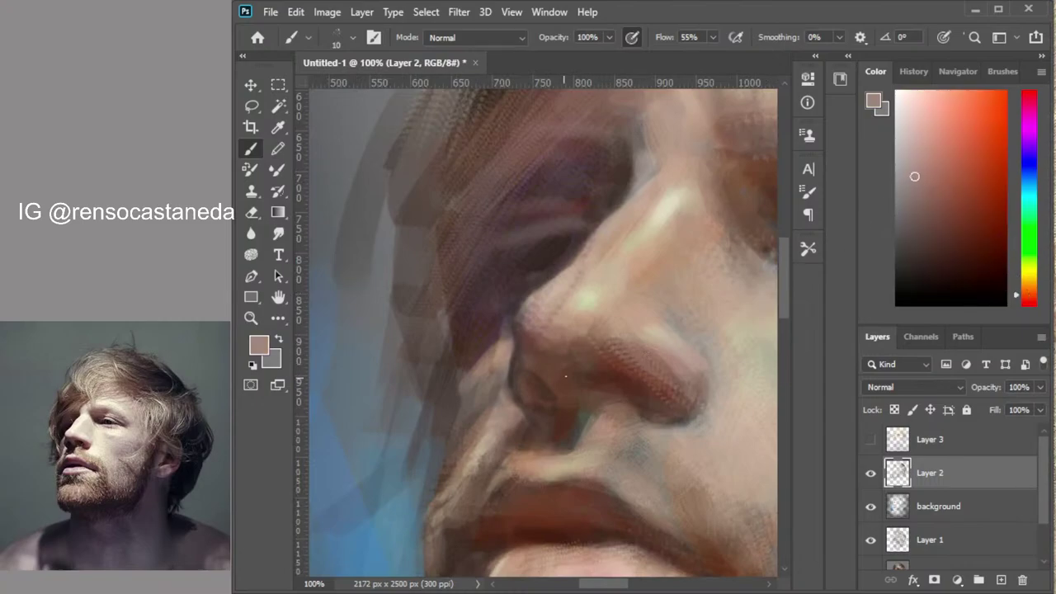
{"action": "key", "text": "bracketright"}
{"action": "key", "text": "bracketright"}
{"action": "key", "text": "bracketright"}
{"action": "key", "text": "bracketright"}
{"action": "left_click_drag", "start_coordinate": [561, 372], "coordinate": [578, 396]}
Paint muted rose-brown hair strands on the far side of the head, from the temple down to the cheek
{"action": "mouse_move", "coordinate": [453, 402]}
{"action": "left_mouse_down"}
{"action": "mouse_move", "coordinate": [429, 268]}
{"action": "mouse_move", "coordinate": [428, 140]}
{"action": "left_mouse_up"}
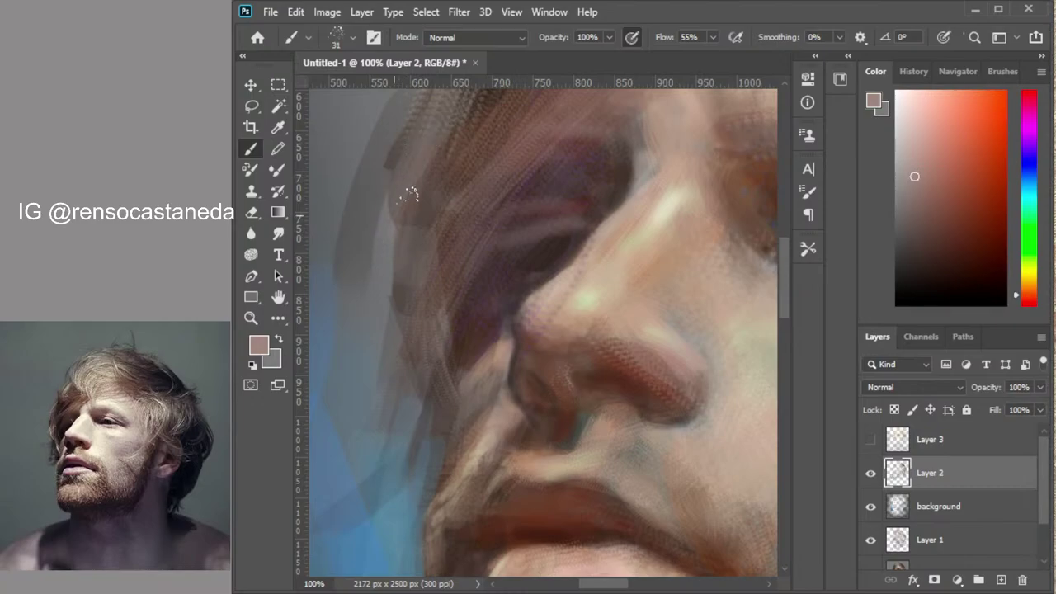
{"action": "left_click_drag", "start_coordinate": [482, 121], "coordinate": [451, 175]}
{"action": "left_click_drag", "start_coordinate": [408, 346], "coordinate": [430, 408]}
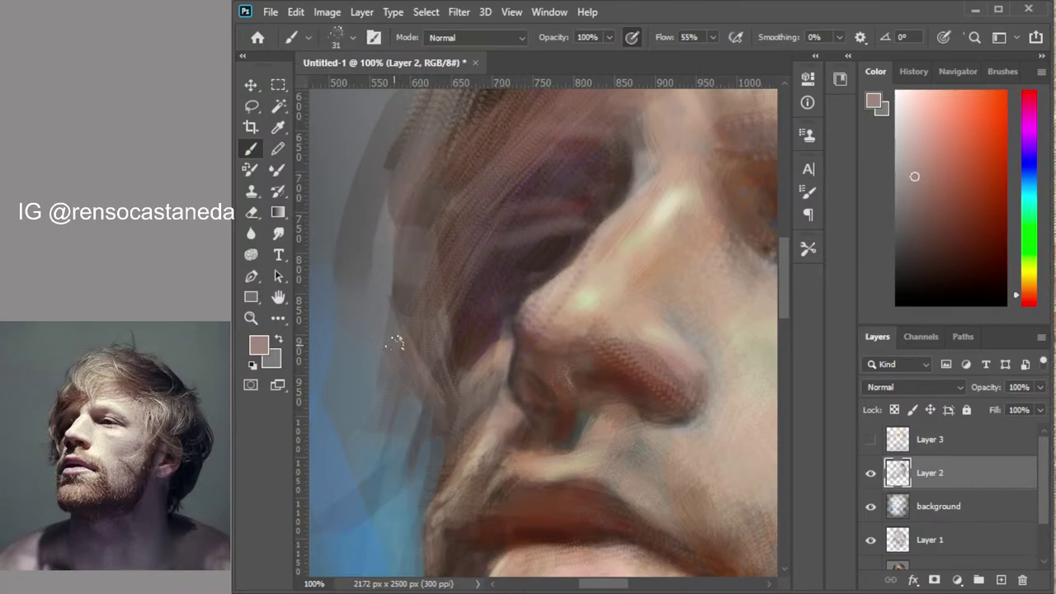
{"action": "left_click_drag", "start_coordinate": [398, 339], "coordinate": [437, 413]}
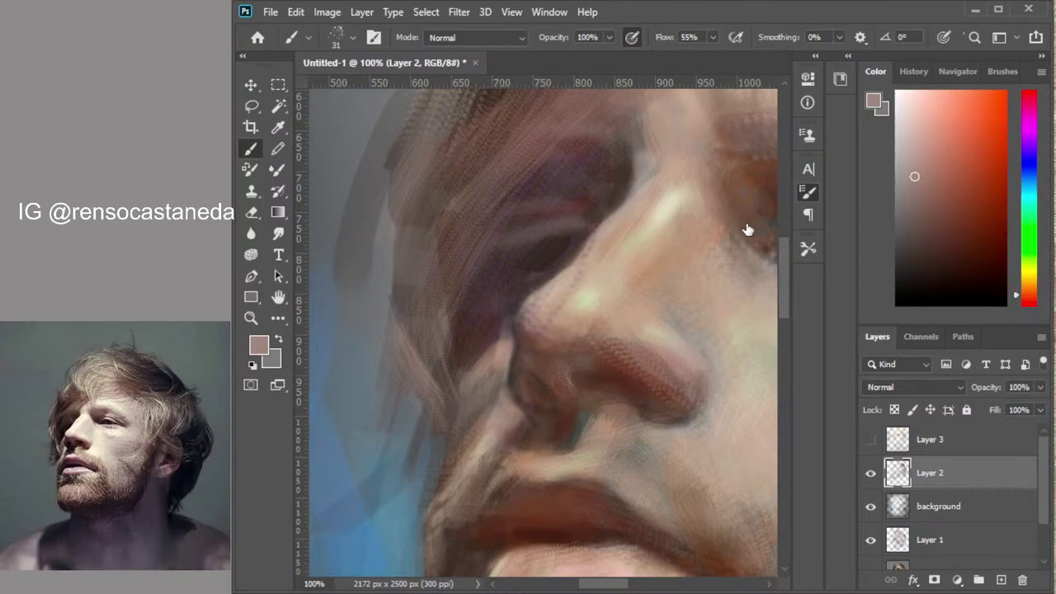
Reduce the splatter brush to 16 and add light peach-pink speckles beside the nostril and above the upper lip
{"action": "key", "text": "bracketleft"}
{"action": "key", "text": "bracketleft"}
{"action": "key", "text": "bracketleft"}
{"action": "left_click", "coordinate": [917, 123]}
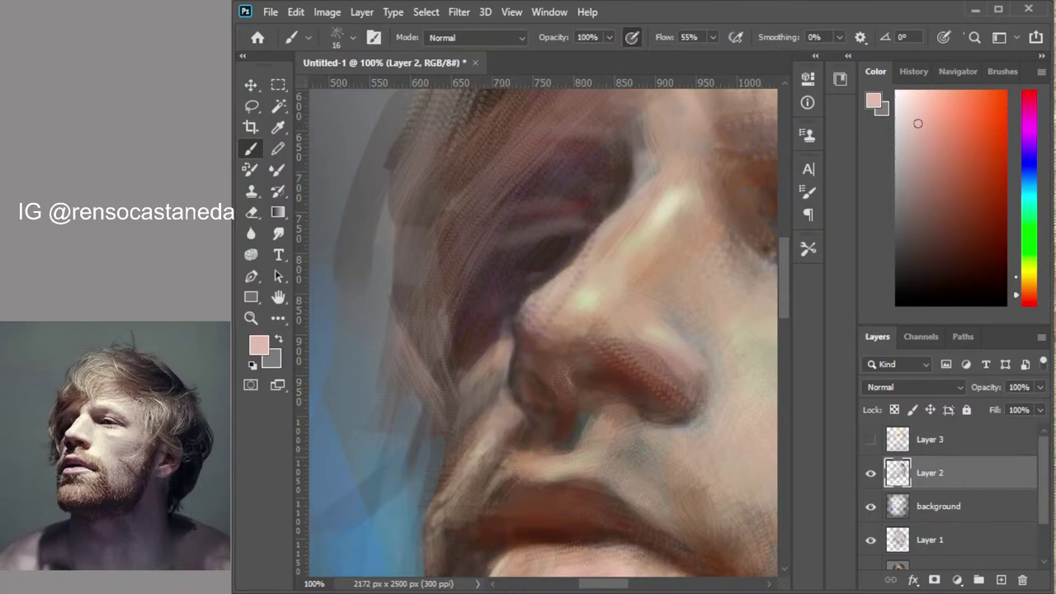
{"action": "left_click", "coordinate": [1031, 291]}
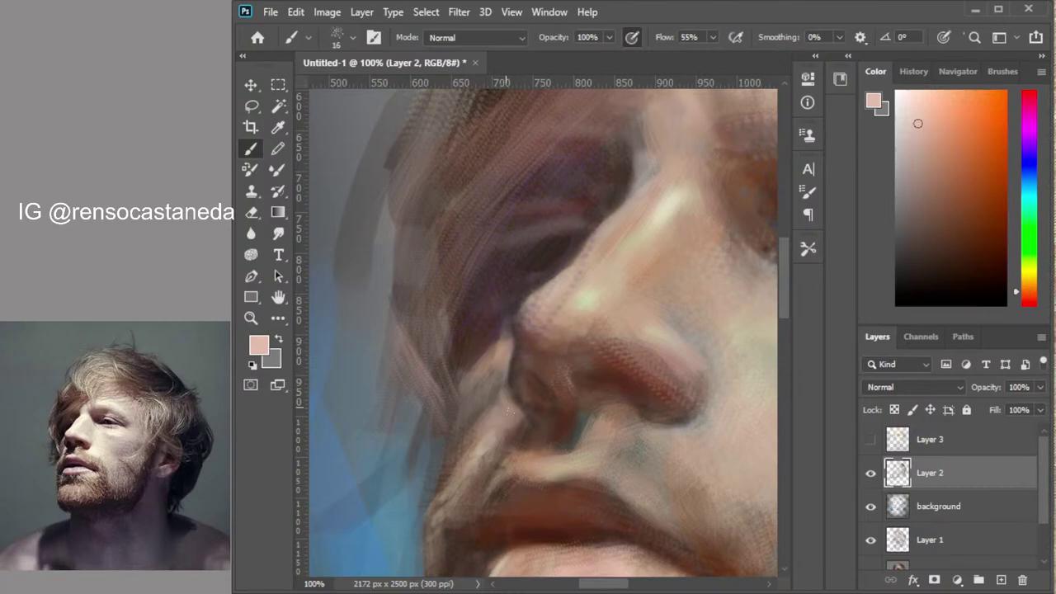
{"action": "left_click_drag", "start_coordinate": [506, 396], "coordinate": [508, 406]}
{"action": "mouse_move", "coordinate": [578, 440]}
{"action": "left_mouse_down"}
{"action": "mouse_move", "coordinate": [593, 418]}
{"action": "mouse_move", "coordinate": [619, 415]}
{"action": "left_mouse_up"}
{"action": "mouse_move", "coordinate": [658, 454]}
{"action": "left_mouse_down"}
{"action": "mouse_move", "coordinate": [645, 427]}
{"action": "mouse_move", "coordinate": [688, 433]}
{"action": "left_mouse_up"}
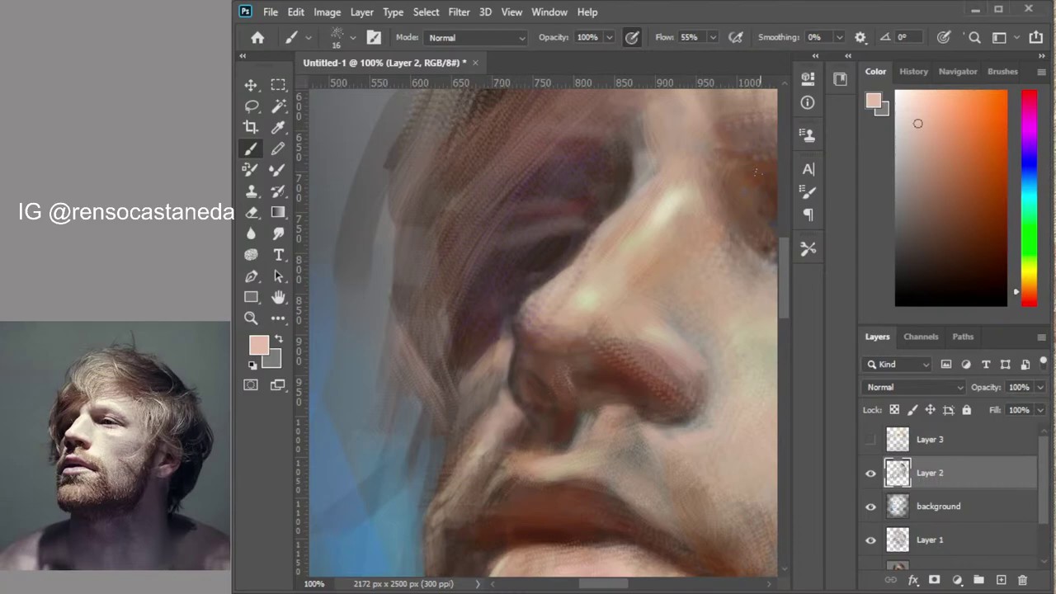
Enlarge the splatter brush to 69 and paint golden yellow strands over the crown and the hair around the near ear
{"action": "scroll", "coordinate": [600, 403], "scroll_direction": "down", "scroll_amount": 4}
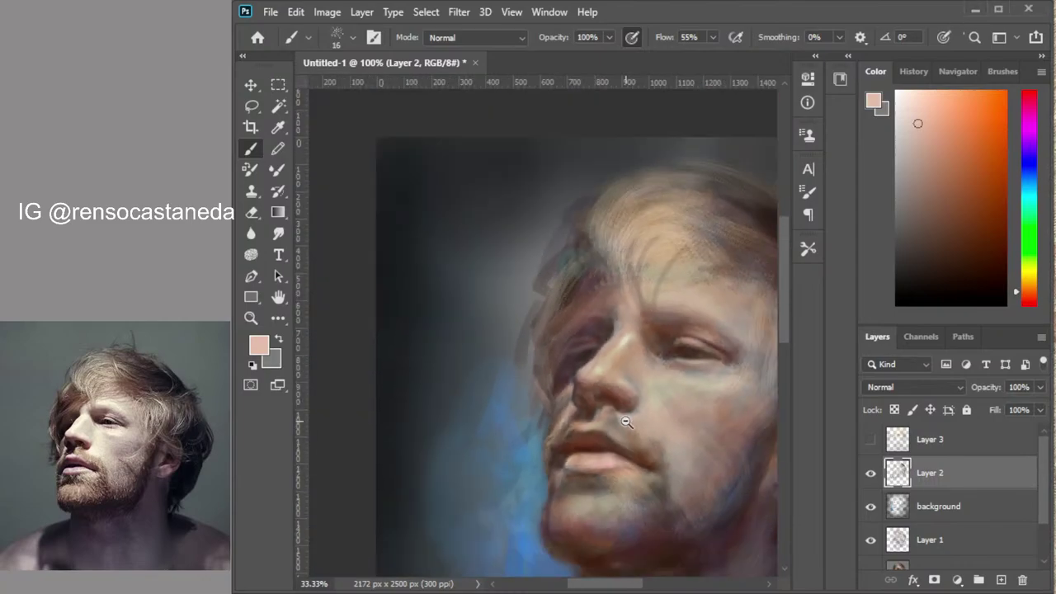
{"action": "left_click_drag", "start_coordinate": [647, 430], "coordinate": [631, 434]}
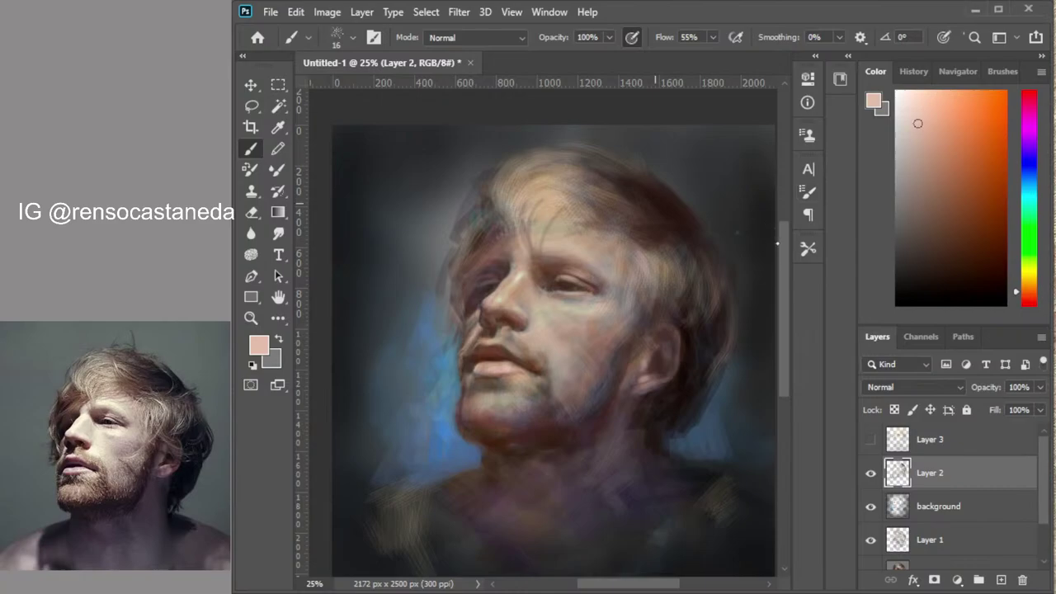
{"action": "left_click", "coordinate": [920, 96]}
{"action": "left_click", "coordinate": [1030, 276]}
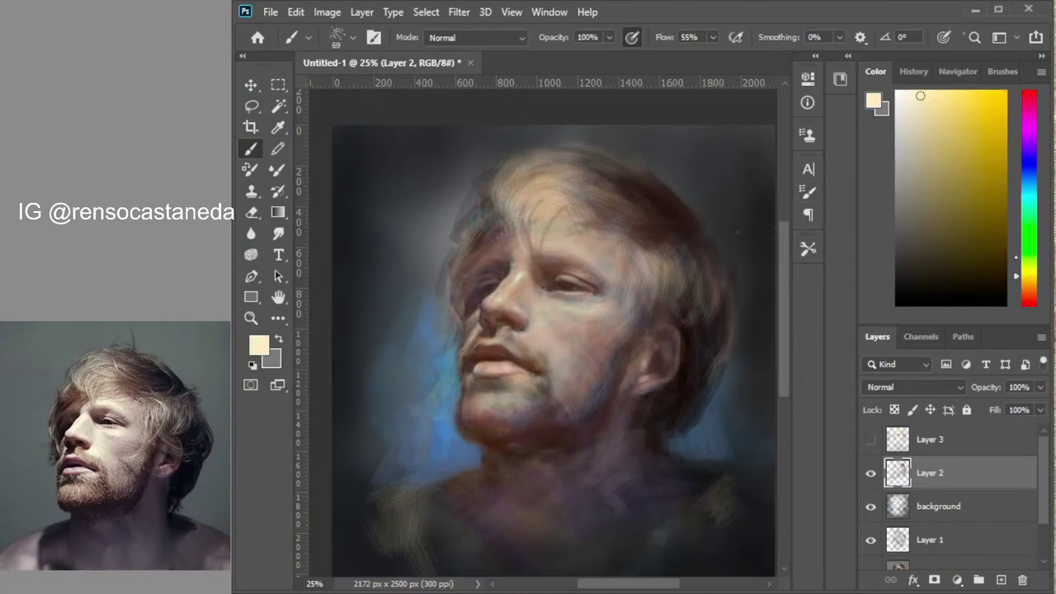
{"action": "left_click", "coordinate": [939, 109]}
{"action": "left_click_drag", "start_coordinate": [576, 181], "coordinate": [595, 190]}
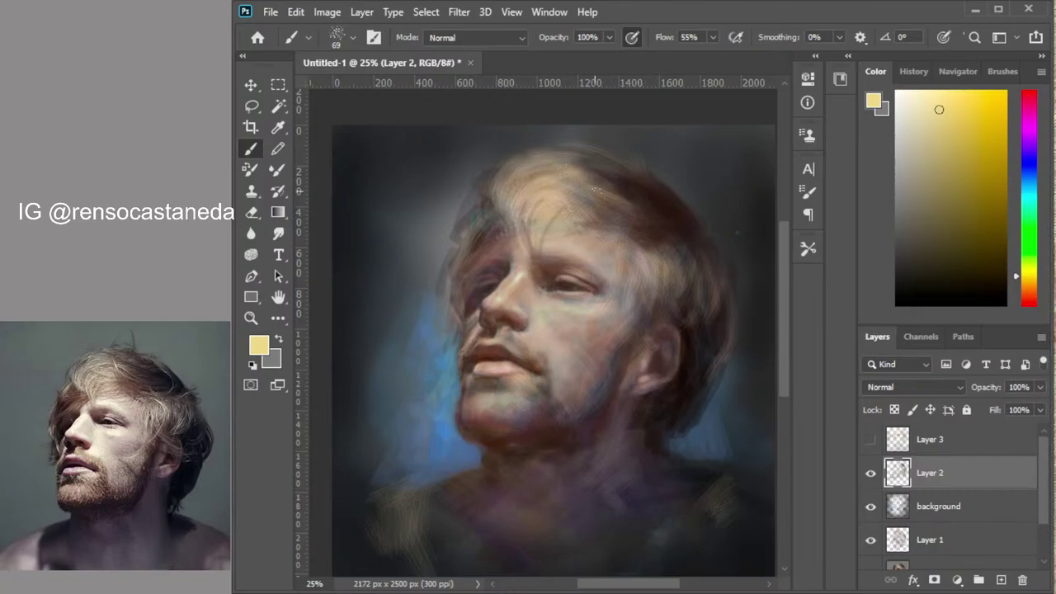
{"action": "left_click_drag", "start_coordinate": [674, 189], "coordinate": [688, 246]}
{"action": "left_click_drag", "start_coordinate": [648, 171], "coordinate": [676, 203]}
{"action": "mouse_move", "coordinate": [629, 165]}
{"action": "left_mouse_down"}
{"action": "mouse_move", "coordinate": [691, 214]}
{"action": "mouse_move", "coordinate": [686, 189]}
{"action": "left_mouse_up"}
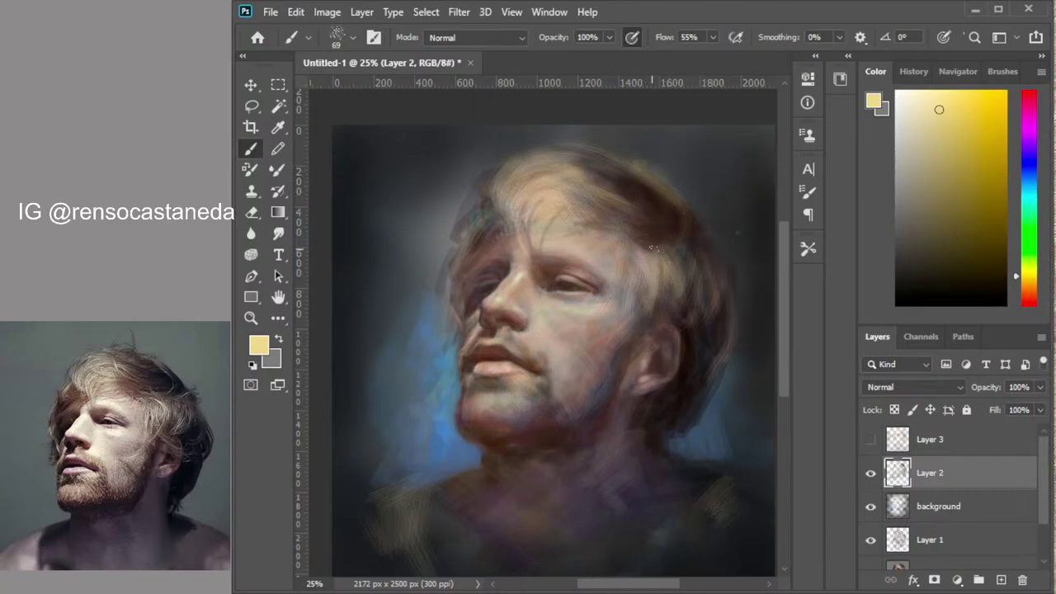
{"action": "mouse_move", "coordinate": [703, 261]}
{"action": "left_mouse_down"}
{"action": "mouse_move", "coordinate": [682, 338]}
{"action": "mouse_move", "coordinate": [645, 343]}
{"action": "left_mouse_up"}
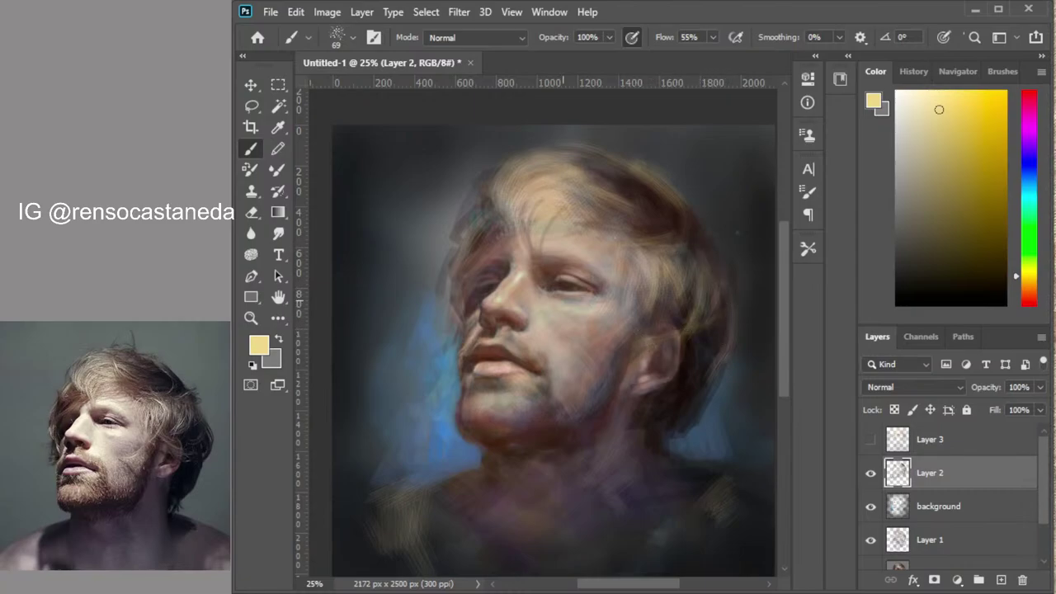
Add golden yellow strokes to the hair on the far side of the face and to the chin beard
{"action": "left_click_drag", "start_coordinate": [492, 237], "coordinate": [438, 295]}
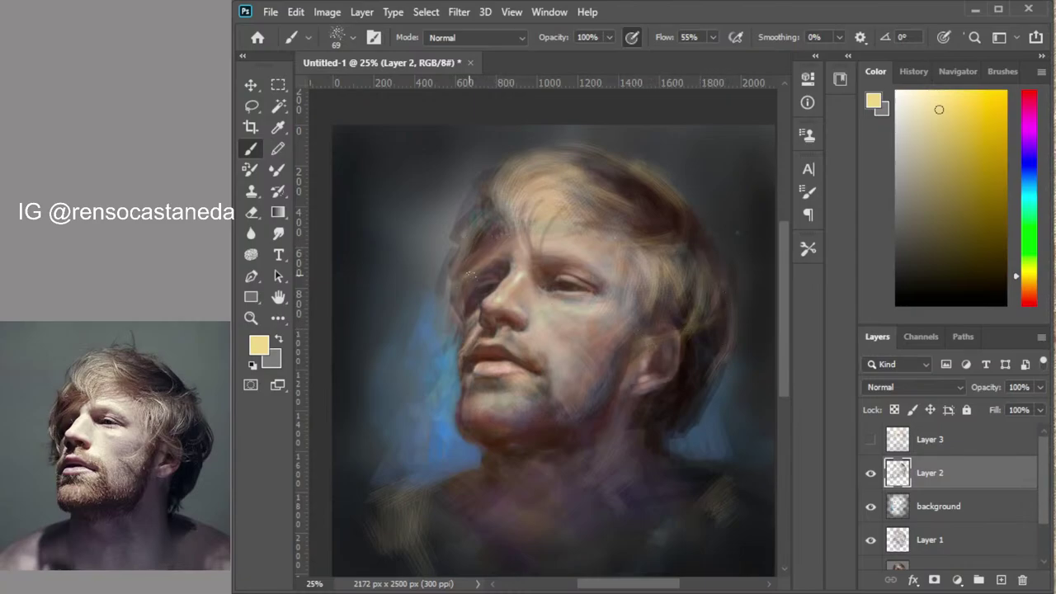
{"action": "left_click_drag", "start_coordinate": [466, 218], "coordinate": [458, 259]}
{"action": "mouse_move", "coordinate": [471, 407]}
{"action": "left_mouse_down"}
{"action": "mouse_move", "coordinate": [499, 443]}
{"action": "mouse_move", "coordinate": [472, 422]}
{"action": "mouse_move", "coordinate": [519, 424]}
{"action": "mouse_move", "coordinate": [508, 411]}
{"action": "mouse_move", "coordinate": [576, 476]}
{"action": "mouse_move", "coordinate": [557, 372]}
{"action": "left_mouse_up"}
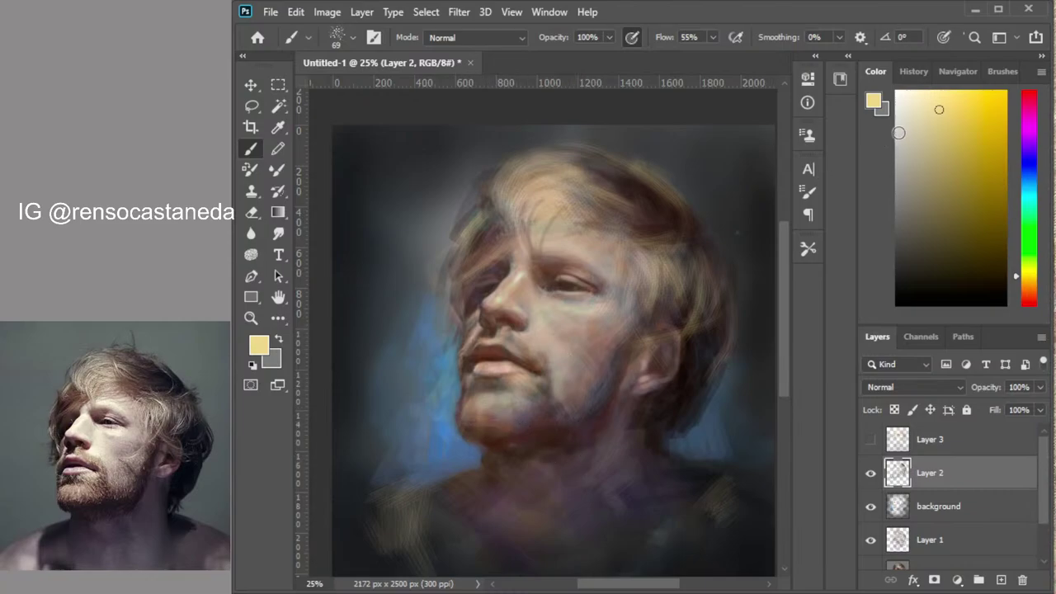
Texture the near cheek and beard with pale cream and dark grey splatter strokes at brush size 69
{"action": "left_click", "coordinate": [924, 108]}
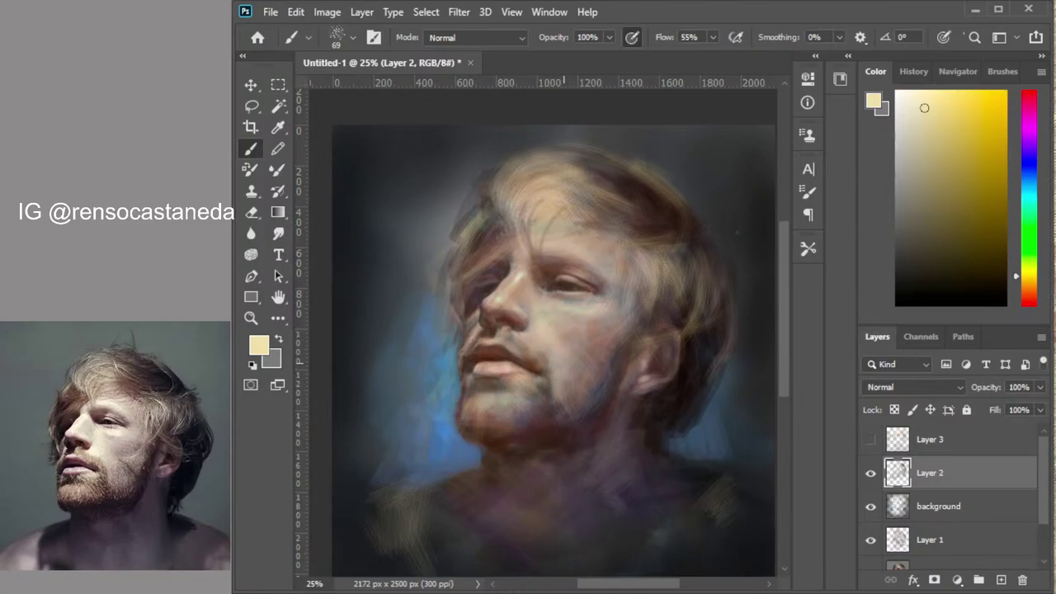
{"action": "scroll", "coordinate": [559, 361], "scroll_direction": "up", "scroll_amount": 1}
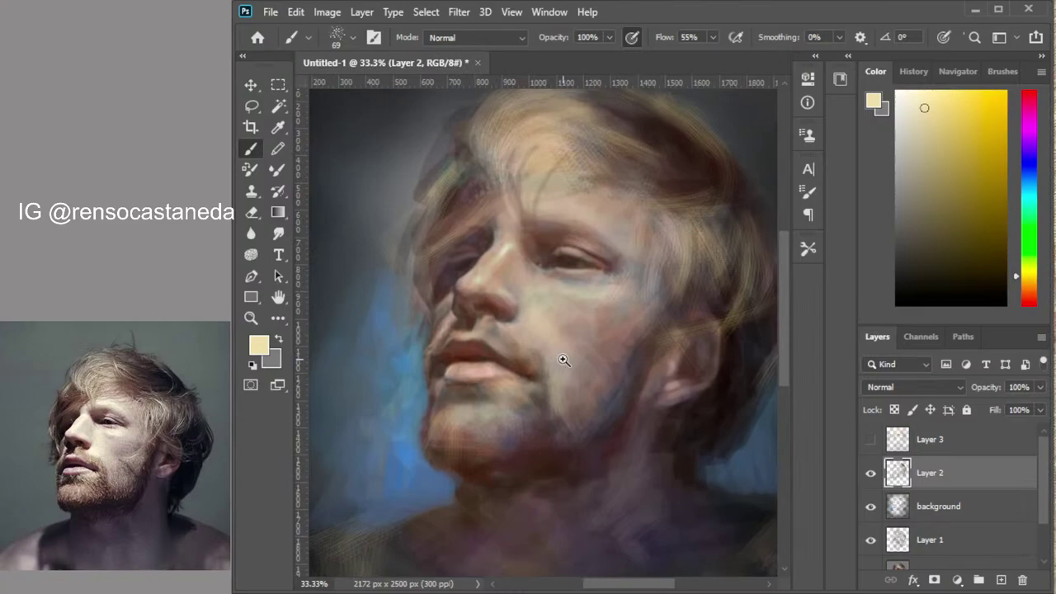
{"action": "scroll", "coordinate": [560, 359], "scroll_direction": "up", "scroll_amount": 1}
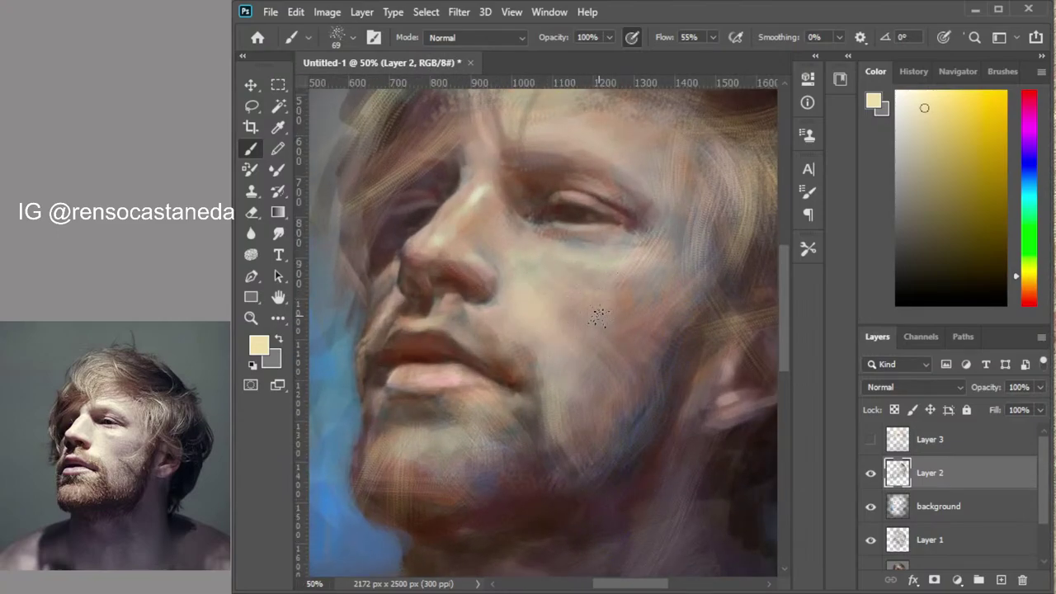
{"action": "left_click", "coordinate": [901, 230]}
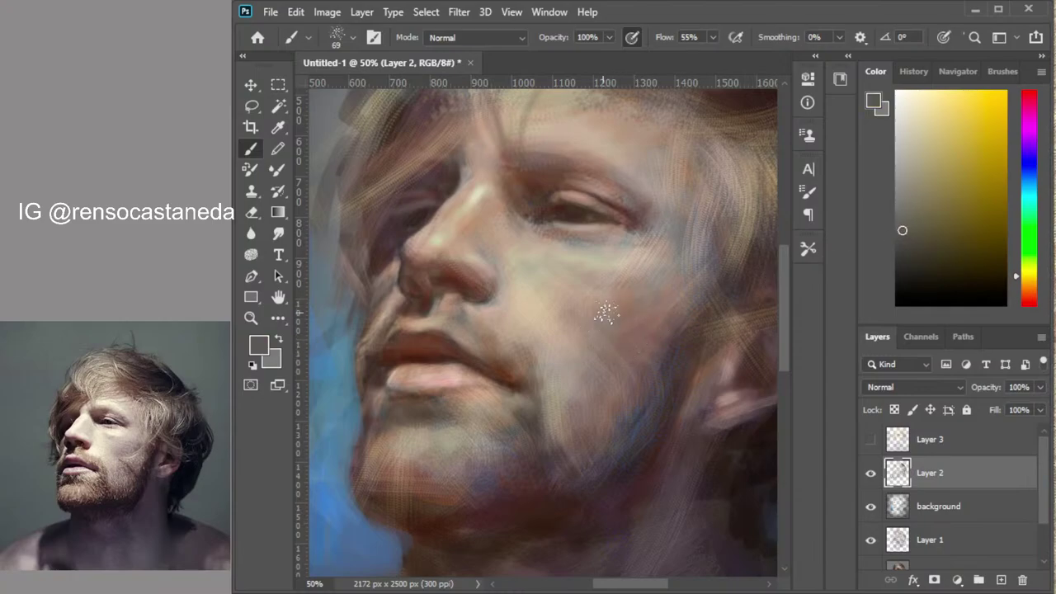
{"action": "left_click", "coordinate": [900, 248]}
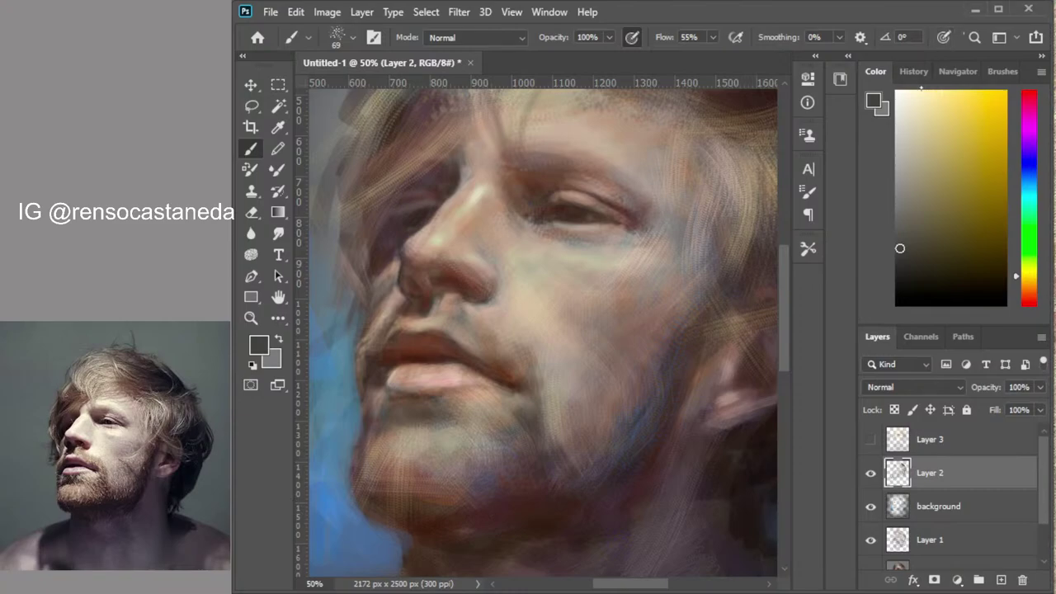
Mirror the canvas horizontally and toggle the visibility of Layer 2 to compare the portrait with and without it
{"action": "key", "text": "ctrl+0"}
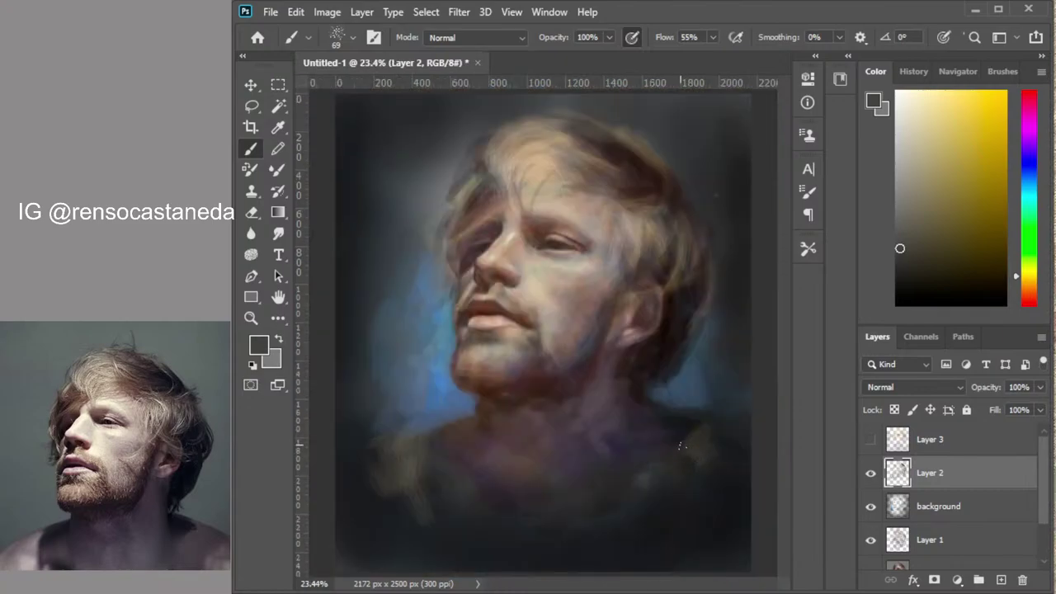
{"action": "key", "text": "ctrl+h"}
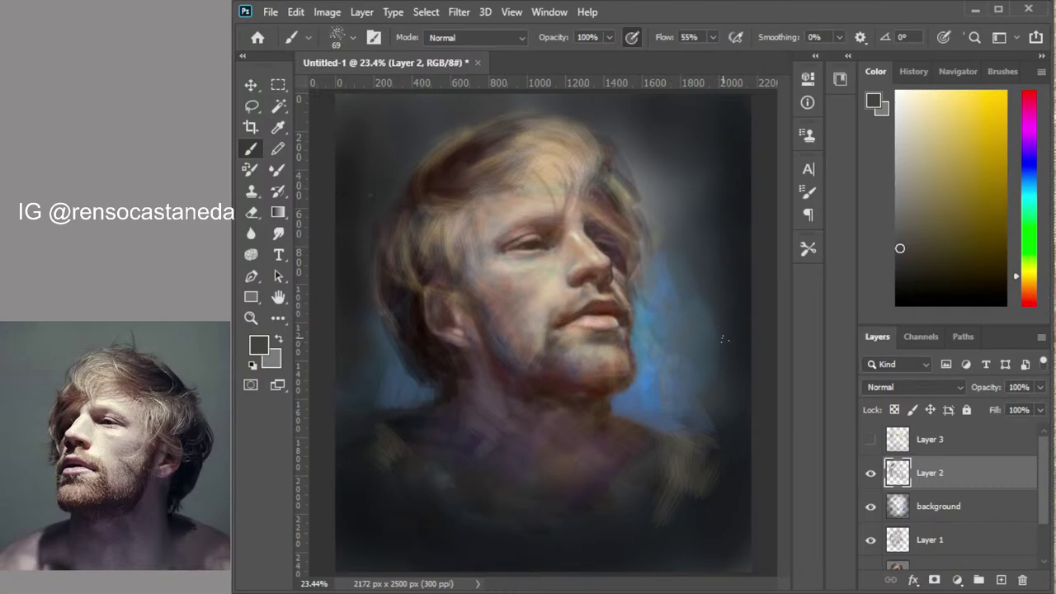
{"action": "left_click", "coordinate": [870, 475]}
{"action": "left_click", "coordinate": [870, 474]}
{"action": "left_click", "coordinate": [870, 474]}
{"action": "left_click", "coordinate": [871, 474]}
Compare the portrait with the background layer shown and hidden, and select that layer
{"action": "left_click", "coordinate": [871, 507]}
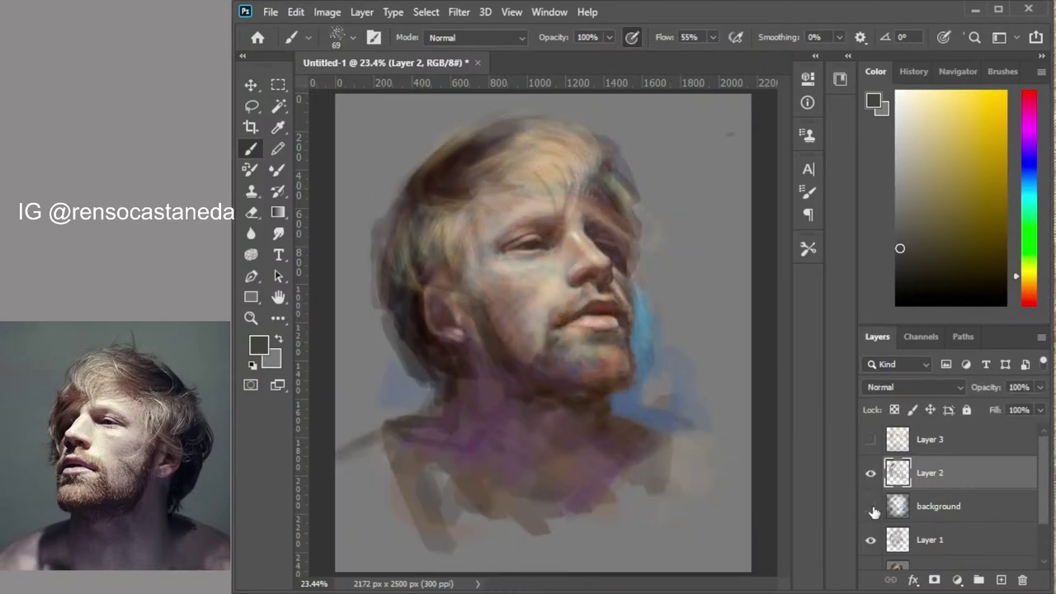
{"action": "left_click", "coordinate": [871, 507]}
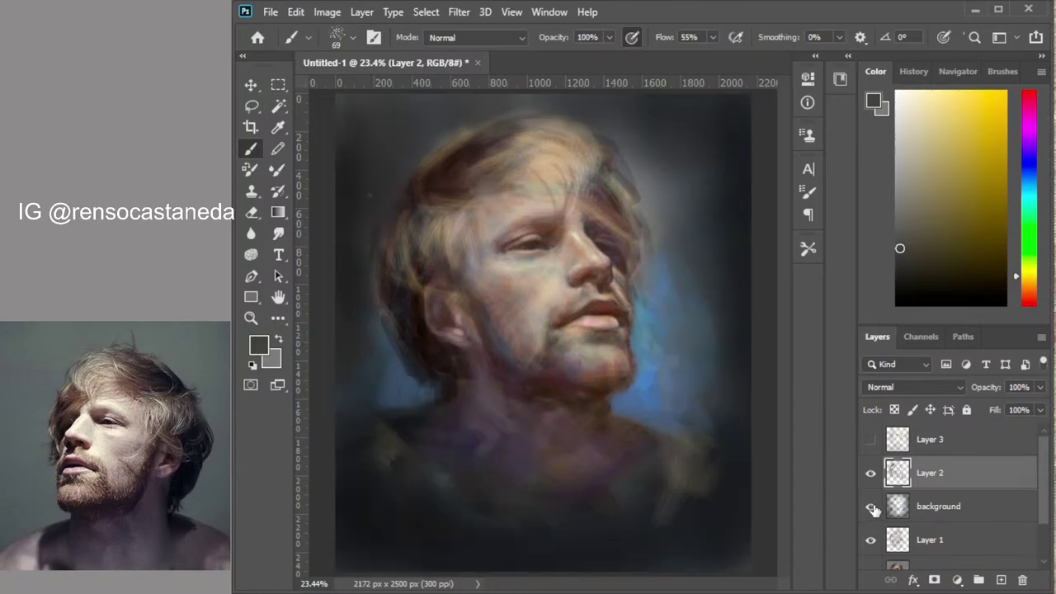
{"action": "left_click", "coordinate": [871, 507]}
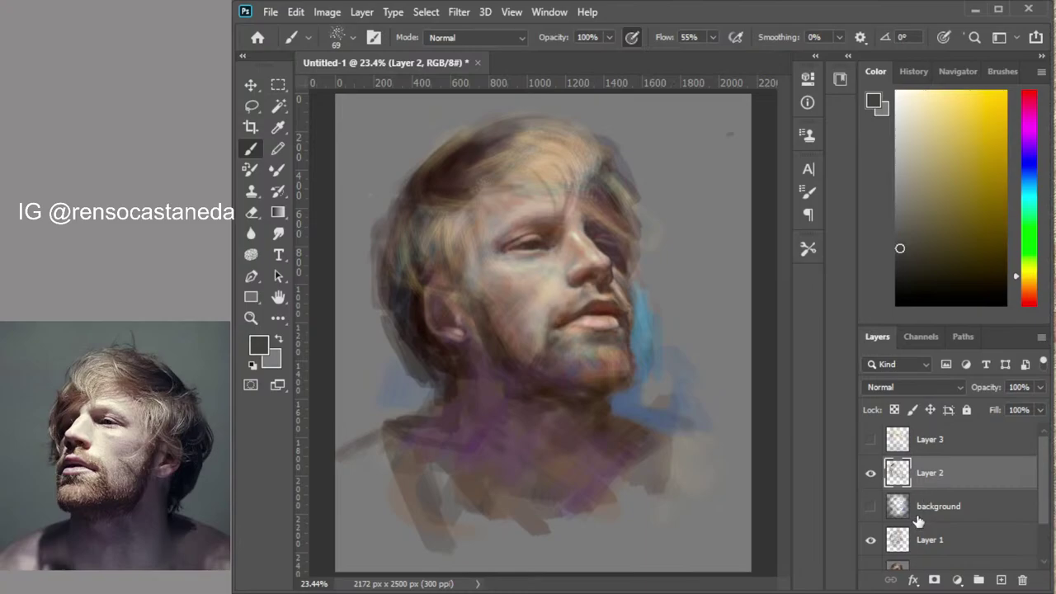
{"action": "left_click", "coordinate": [871, 506]}
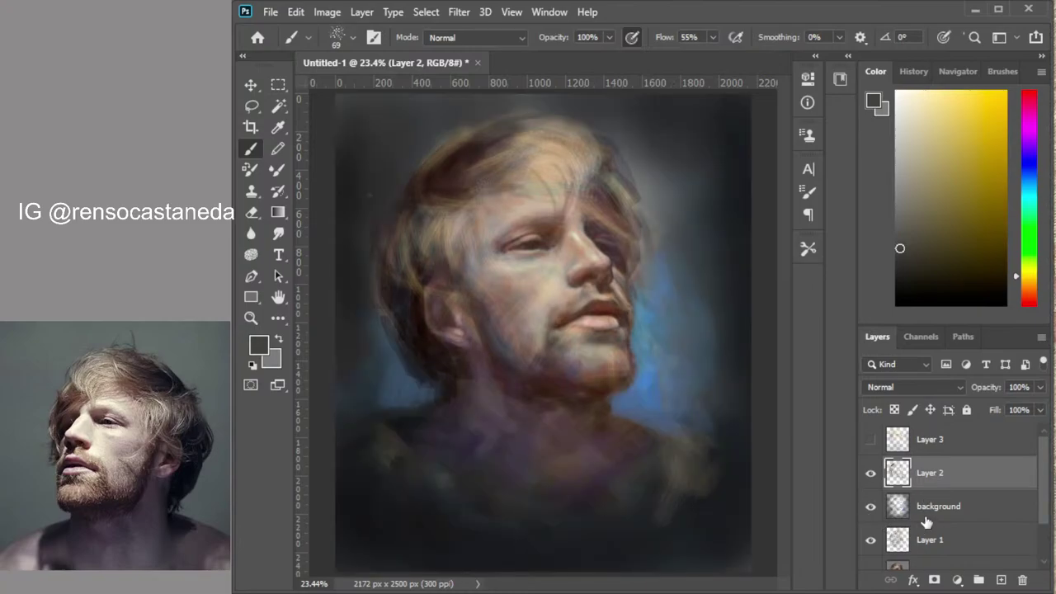
{"action": "left_click", "coordinate": [925, 518]}
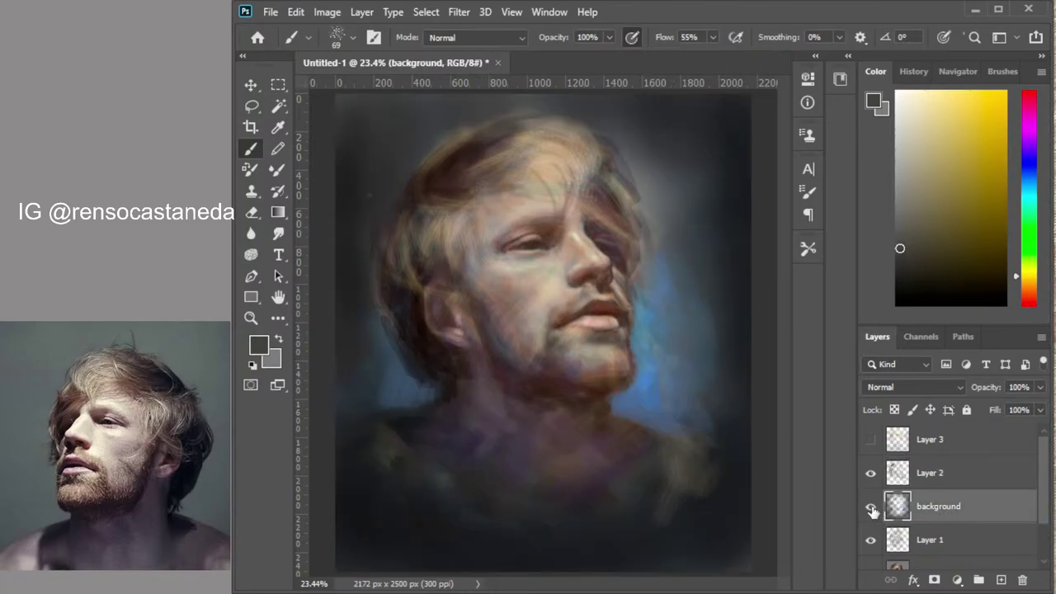
{"action": "left_click", "coordinate": [871, 506]}
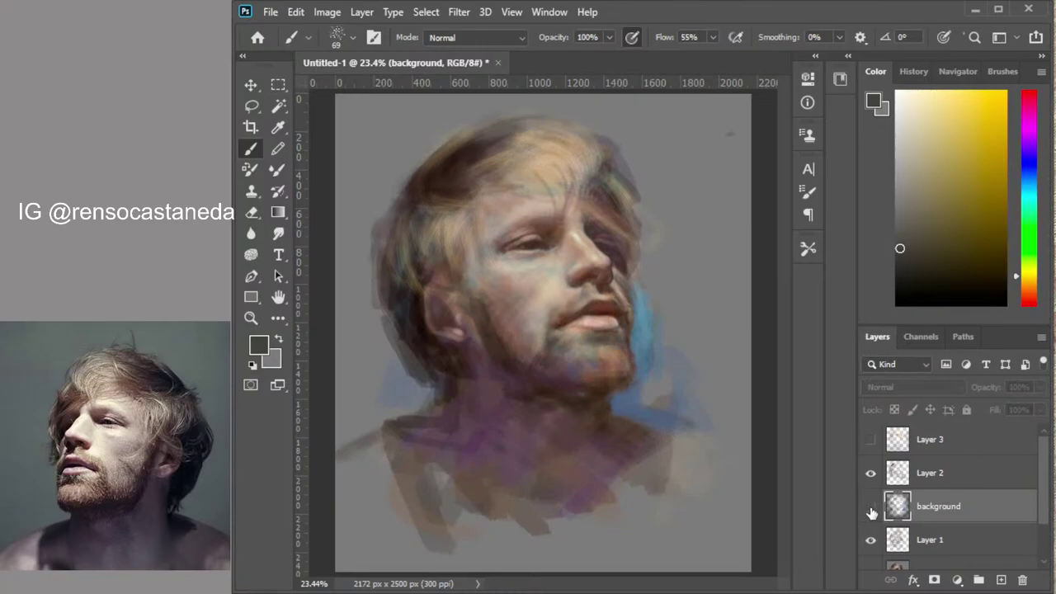
Compare the portrait with Layer 3 shown and hidden, both with and without the background layer
{"action": "left_click", "coordinate": [872, 440]}
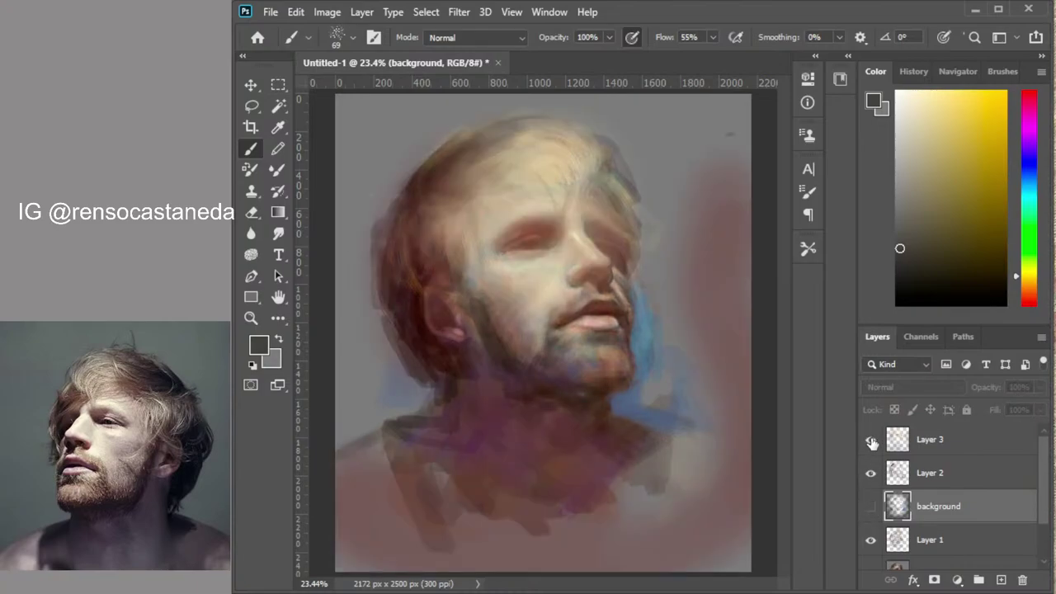
{"action": "left_click", "coordinate": [871, 440]}
{"action": "left_click", "coordinate": [872, 440]}
{"action": "left_click", "coordinate": [871, 506]}
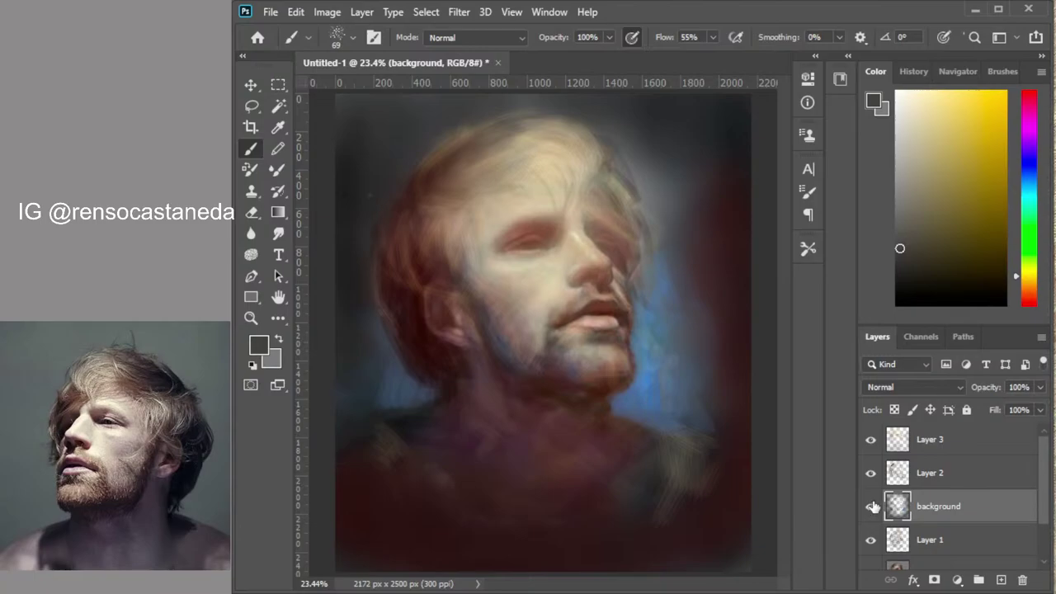
{"action": "left_click", "coordinate": [870, 506]}
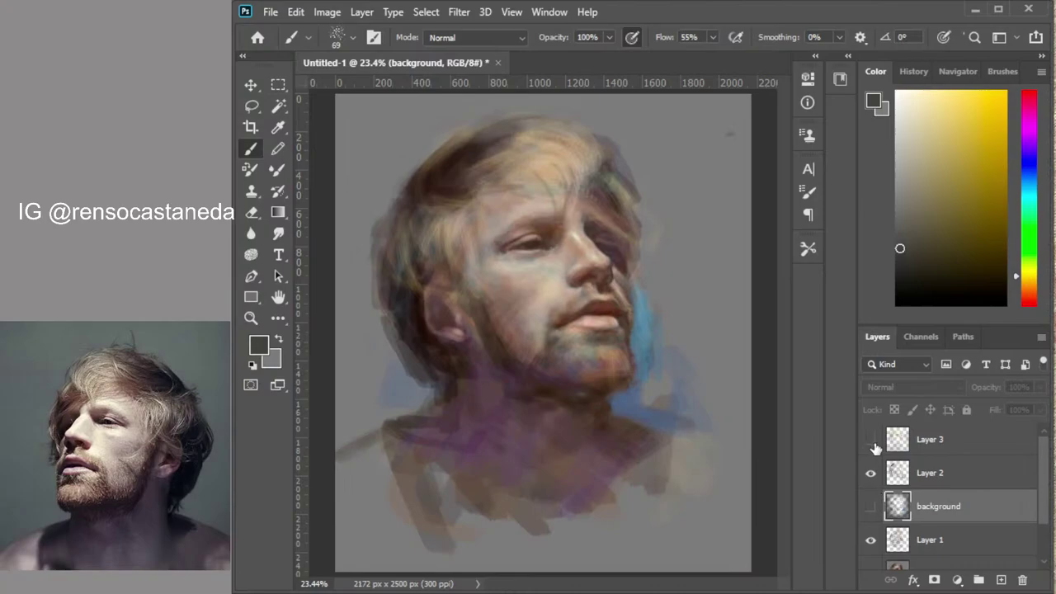
{"action": "left_click", "coordinate": [870, 507]}
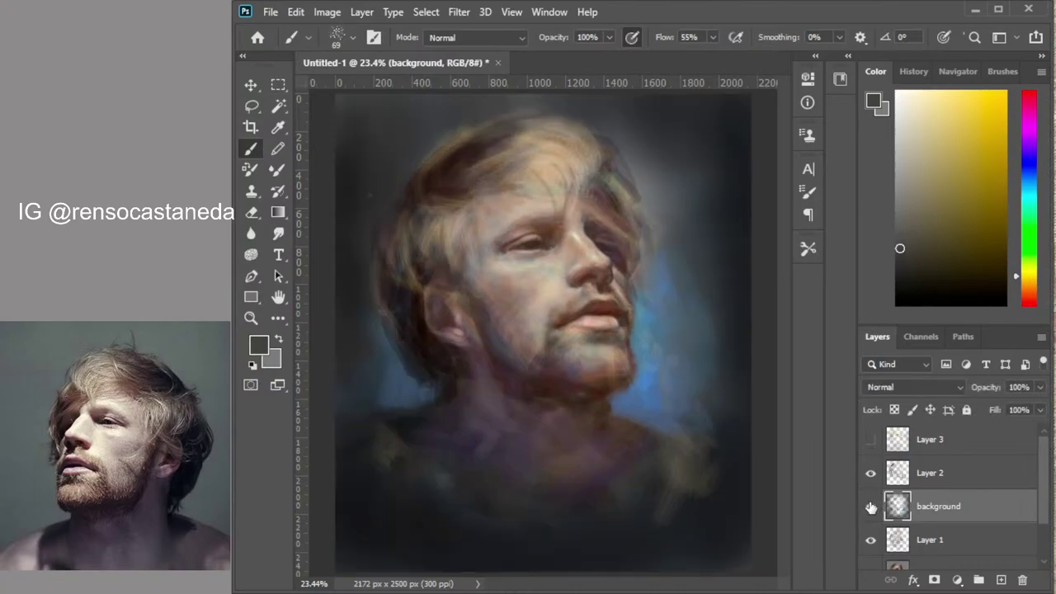
Toggle the background layer's visibility repeatedly to examine its effect on the face, neck and backdrop
{"action": "left_click", "coordinate": [870, 506]}
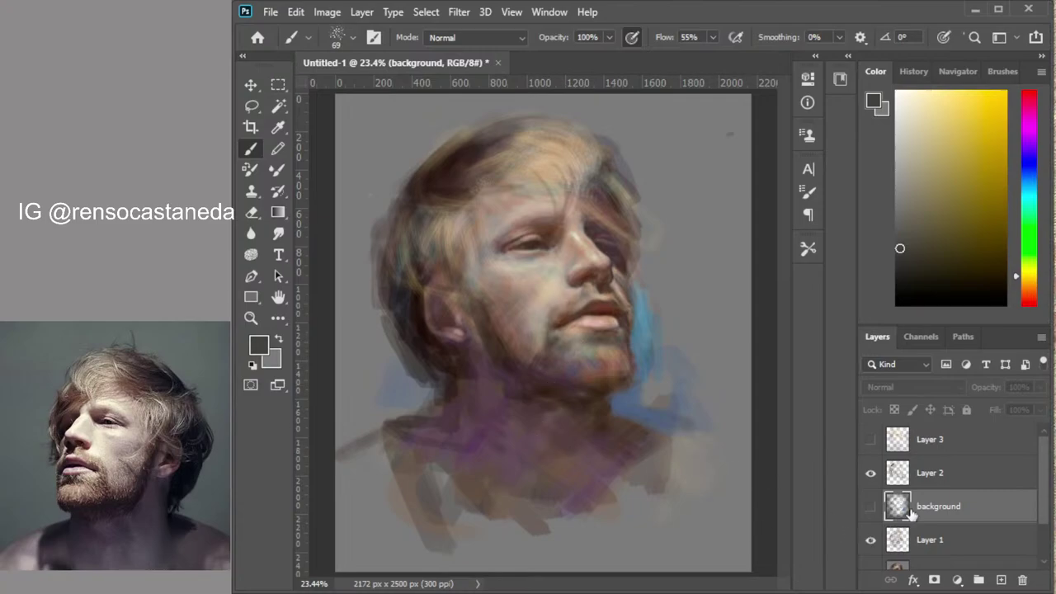
{"action": "left_click", "coordinate": [870, 507]}
{"action": "left_click", "coordinate": [872, 508]}
{"action": "left_click", "coordinate": [871, 507]}
{"action": "left_click", "coordinate": [872, 510]}
{"action": "left_click", "coordinate": [871, 512]}
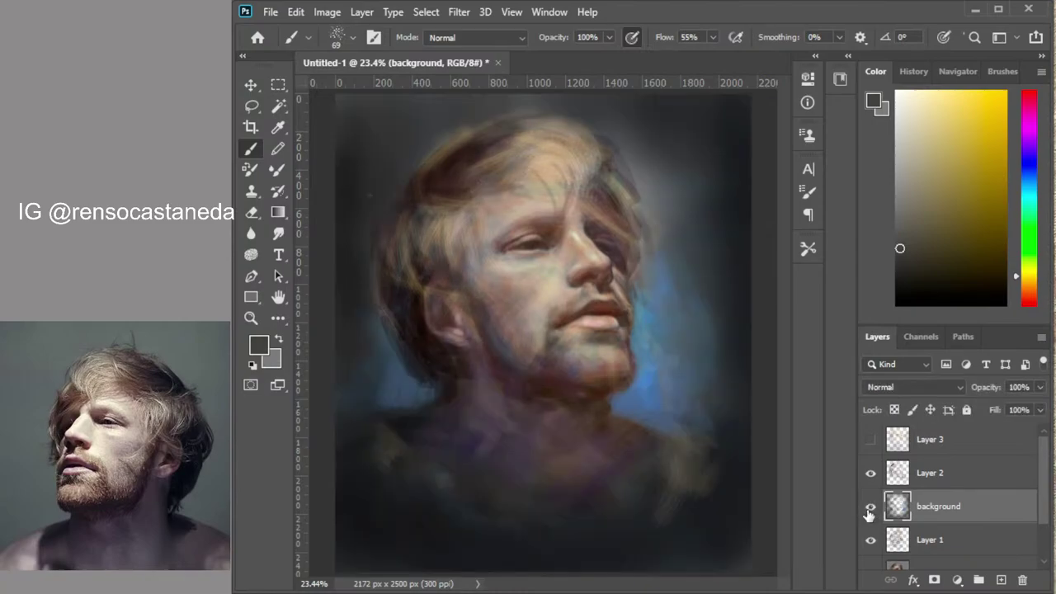
{"action": "left_click", "coordinate": [870, 510]}
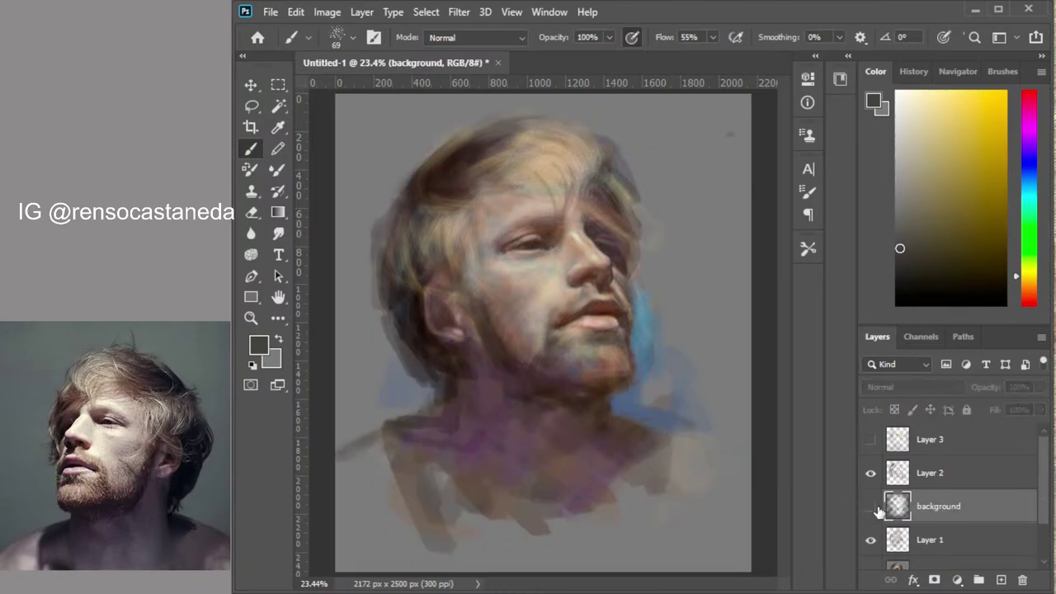
Compare the portrait with the background layer shown and hidden, leave it shown, and check the effect of Layer 3
{"action": "left_click", "coordinate": [870, 512]}
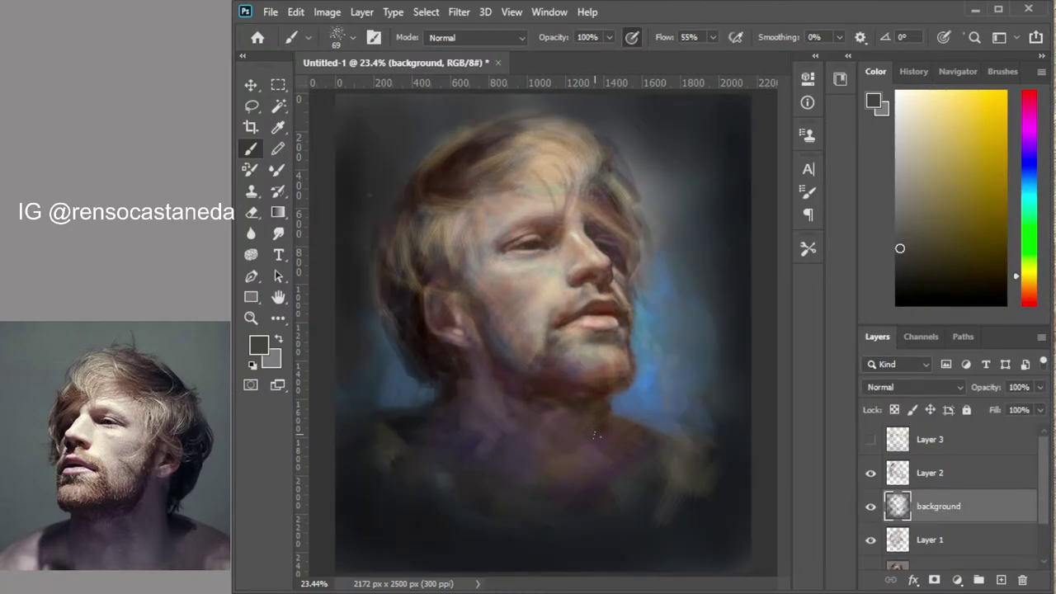
{"action": "left_click", "coordinate": [871, 506]}
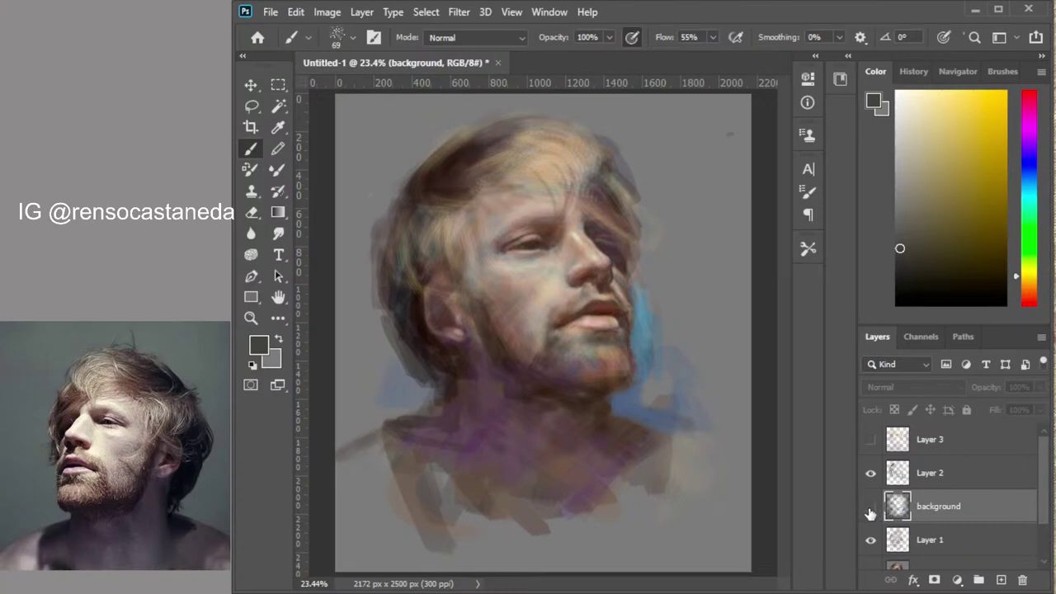
{"action": "left_click", "coordinate": [870, 506]}
{"action": "left_click", "coordinate": [870, 507]}
{"action": "left_click", "coordinate": [870, 509]}
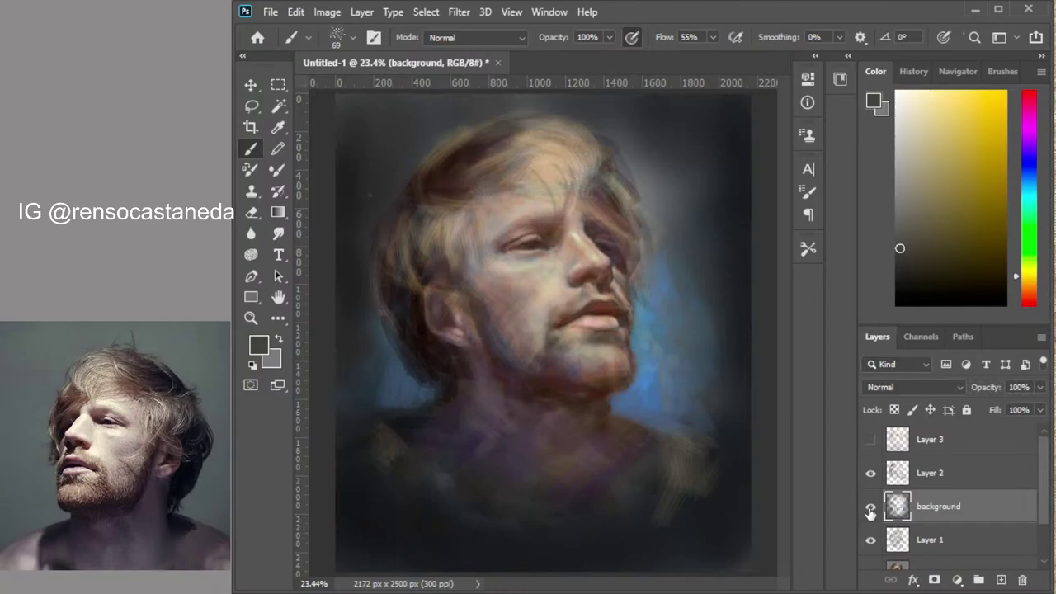
{"action": "left_click", "coordinate": [870, 509]}
{"action": "left_click", "coordinate": [871, 512]}
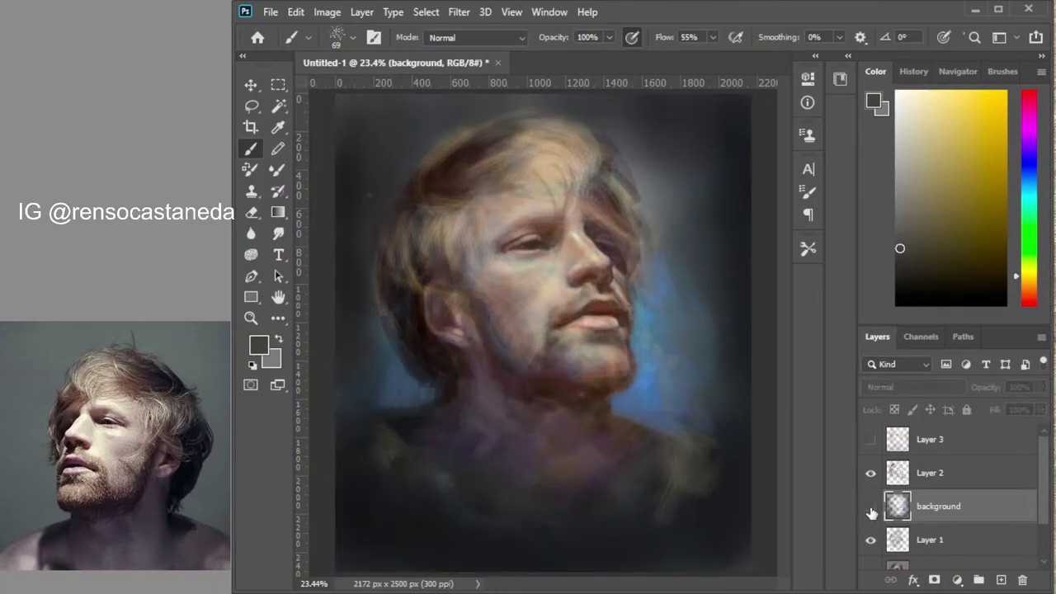
{"action": "left_click", "coordinate": [871, 509]}
{"action": "left_click", "coordinate": [870, 509]}
{"action": "left_click", "coordinate": [872, 440]}
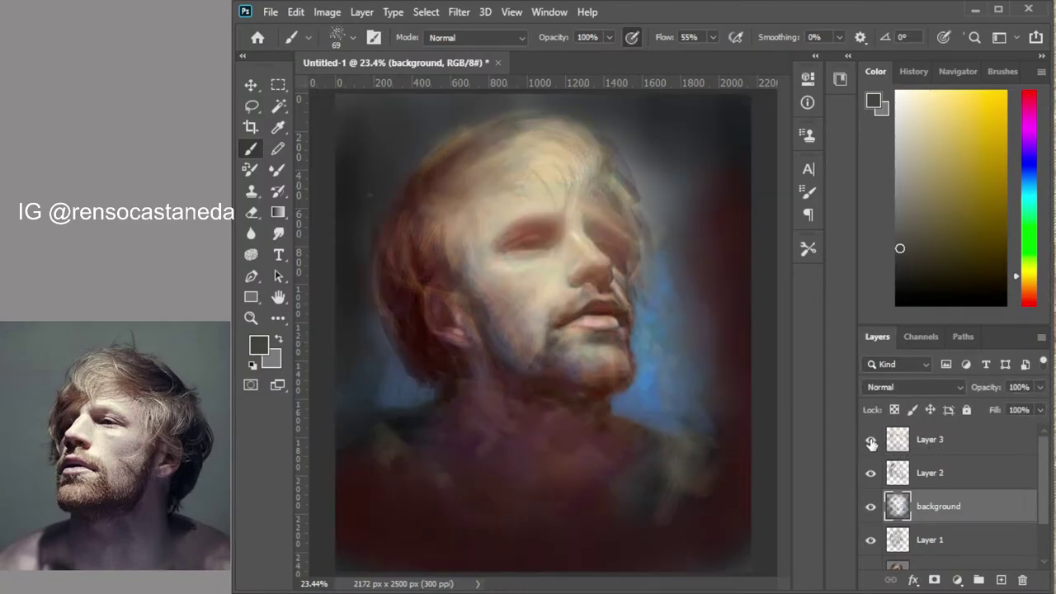
{"action": "left_click", "coordinate": [871, 440]}
Select Layer 2 and prepare a soft round brush at size 259 with a muted medium blue
{"action": "left_click", "coordinate": [955, 476]}
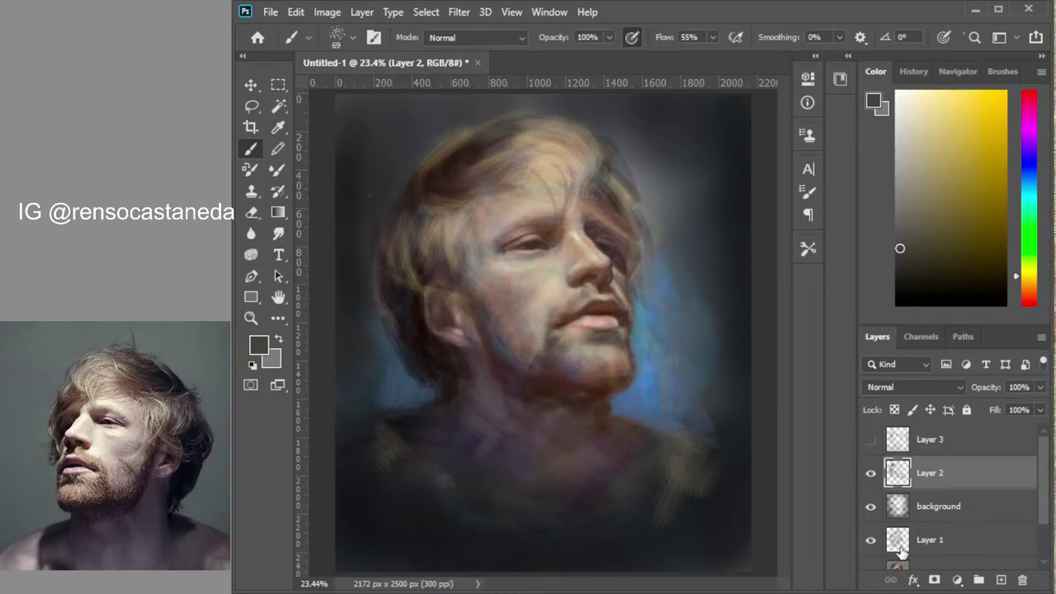
{"action": "left_click_drag", "start_coordinate": [1028, 192], "coordinate": [1028, 177]}
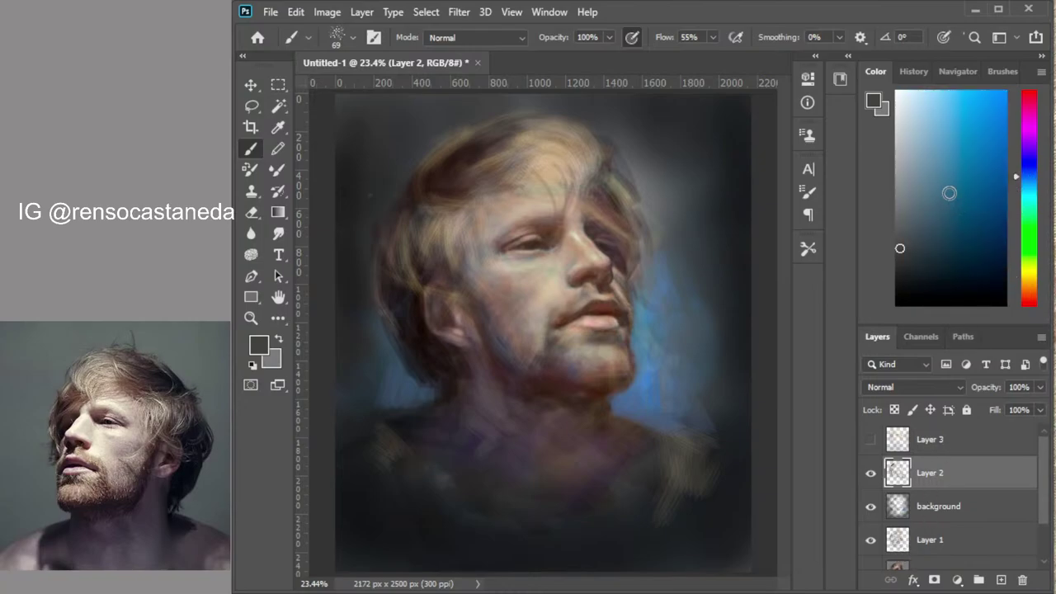
{"action": "left_click", "coordinate": [947, 182]}
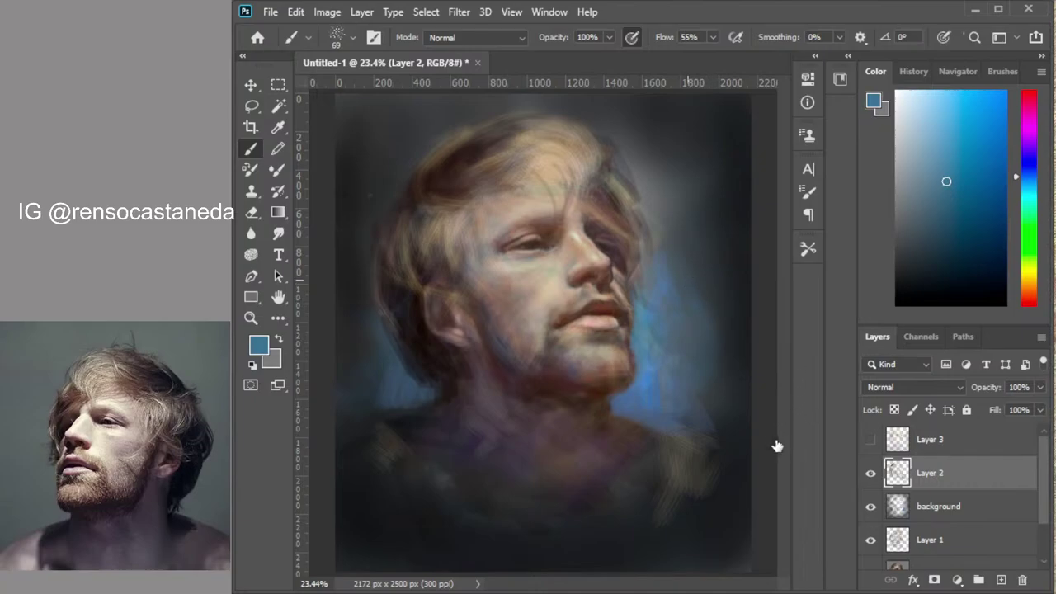
{"action": "key", "text": "."}
Try broad blue strokes over the backdrop behind the hair and undo them
{"action": "left_click_drag", "start_coordinate": [428, 146], "coordinate": [350, 206]}
{"action": "mouse_move", "coordinate": [436, 116]}
{"action": "left_mouse_down"}
{"action": "mouse_move", "coordinate": [343, 219]}
{"action": "mouse_move", "coordinate": [366, 247]}
{"action": "mouse_move", "coordinate": [349, 163]}
{"action": "left_mouse_up"}
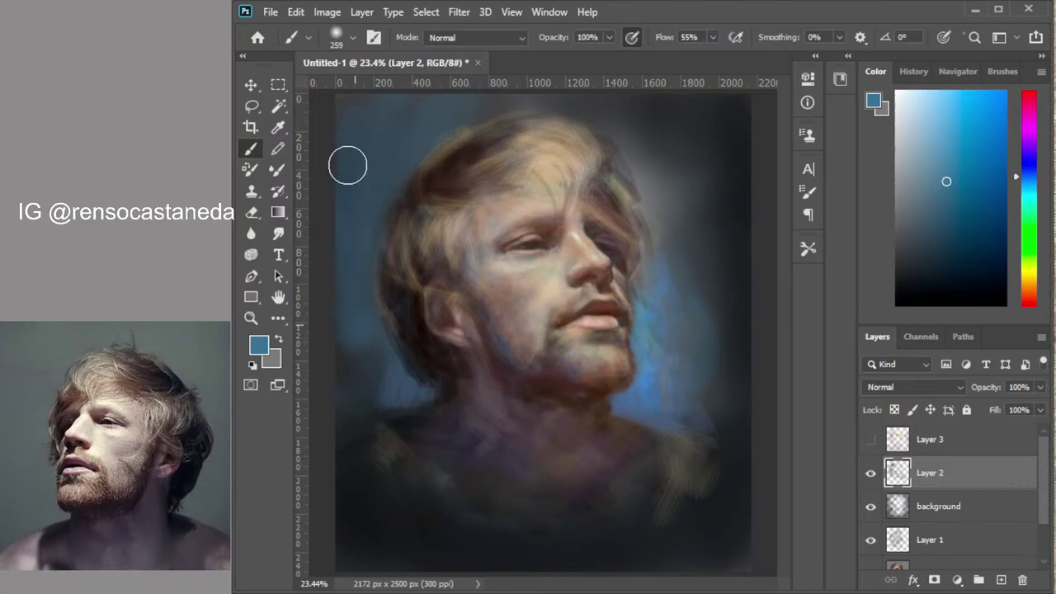
{"action": "left_click_drag", "start_coordinate": [358, 95], "coordinate": [349, 328]}
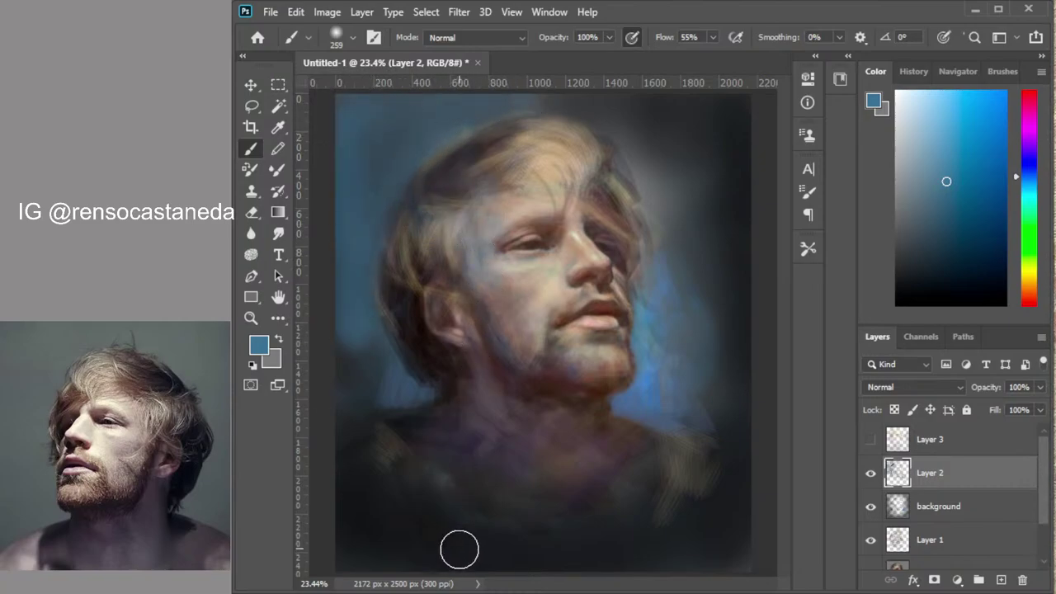
{"action": "key", "text": "ctrl+z"}
{"action": "key", "text": "ctrl+z"}
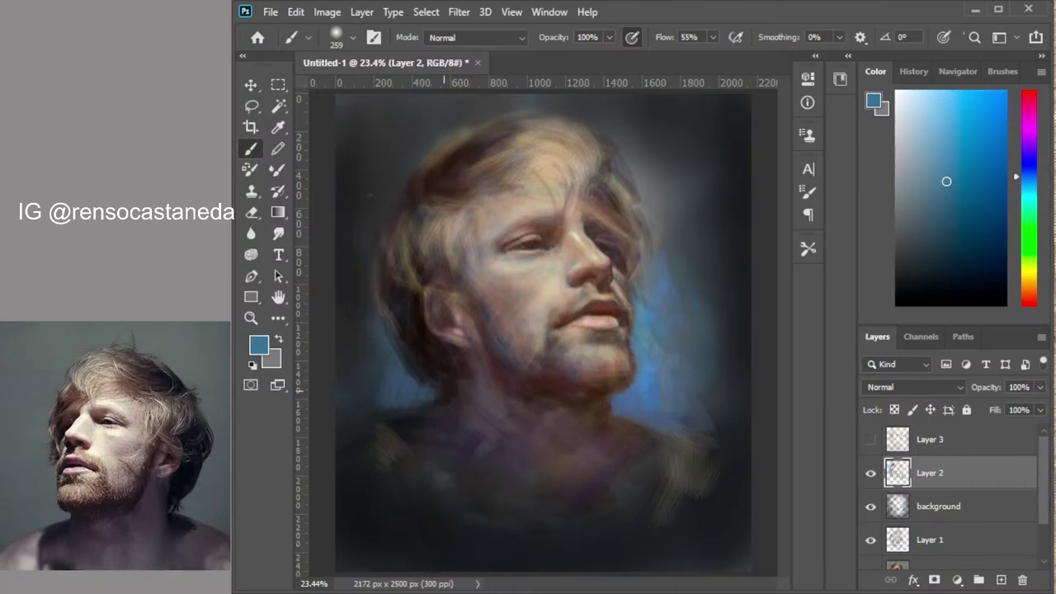
Paint a faint blue tint over the backdrop behind the head and save the document as face man.psd
{"action": "left_click_drag", "start_coordinate": [361, 206], "coordinate": [367, 373]}
{"action": "mouse_move", "coordinate": [351, 222]}
{"action": "left_mouse_down"}
{"action": "mouse_move", "coordinate": [373, 206]}
{"action": "mouse_move", "coordinate": [364, 179]}
{"action": "left_mouse_up"}
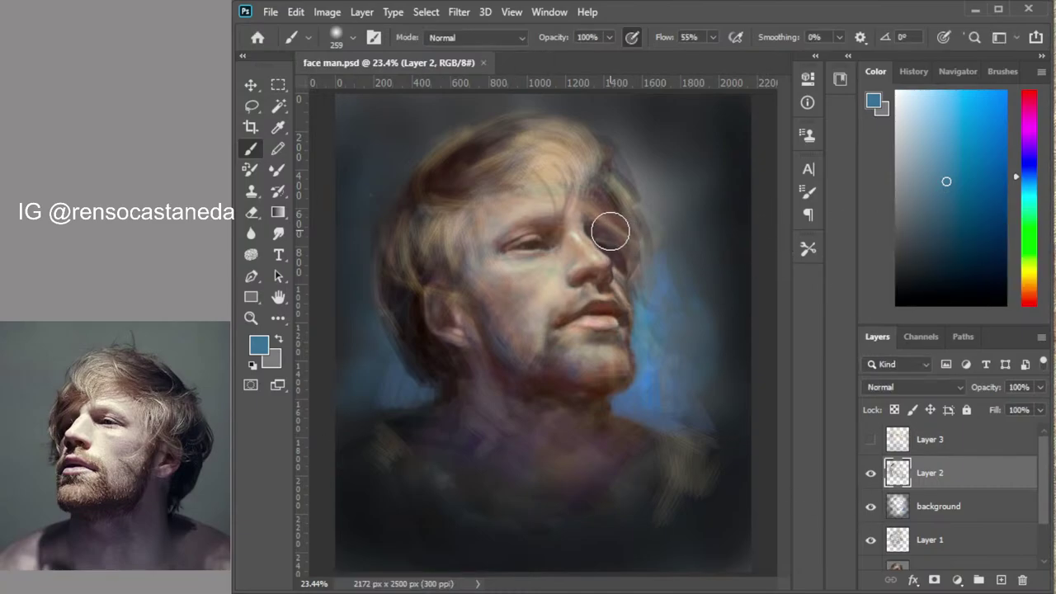
Flip the canvas horizontally so the man faces the same way as the reference photo, and save the document
{"action": "key", "text": "ctrl+shift+h"}
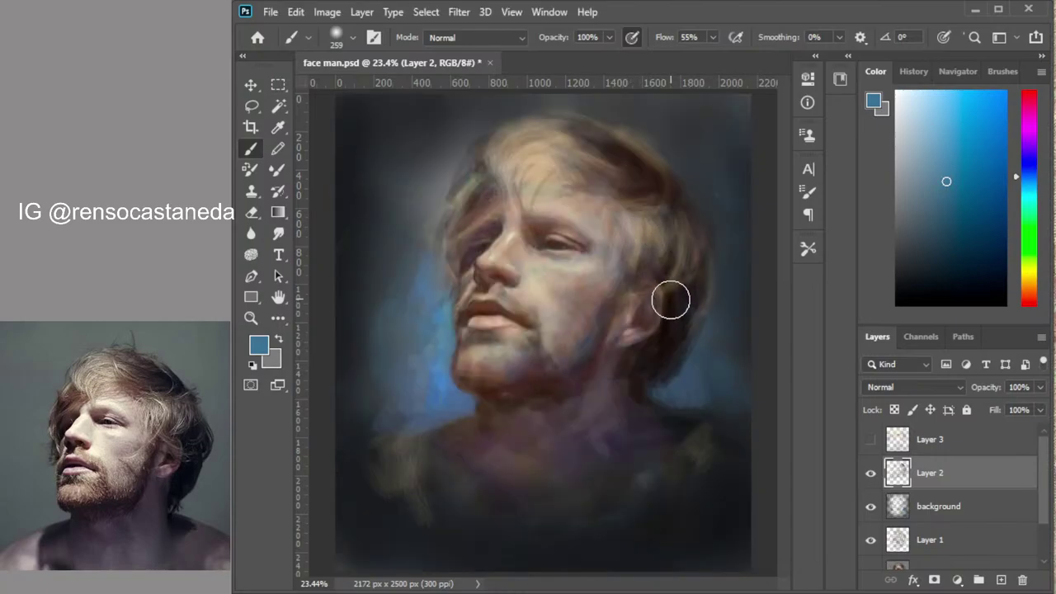
{"action": "key", "text": "ctrl+s"}
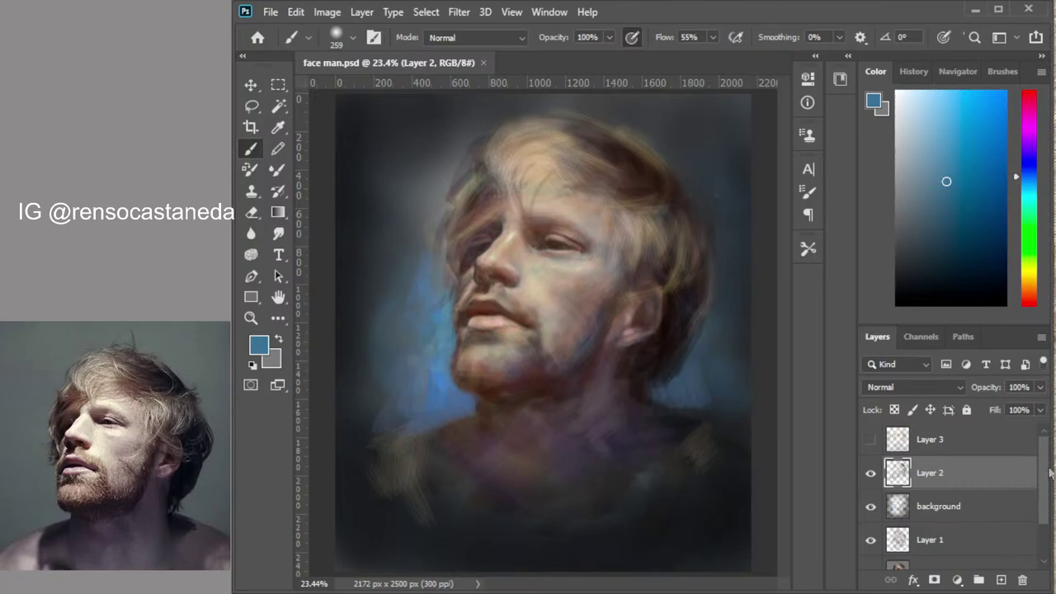
Check Layer 3's effect on the flipped portrait and delete that layer
{"action": "left_click", "coordinate": [973, 446]}
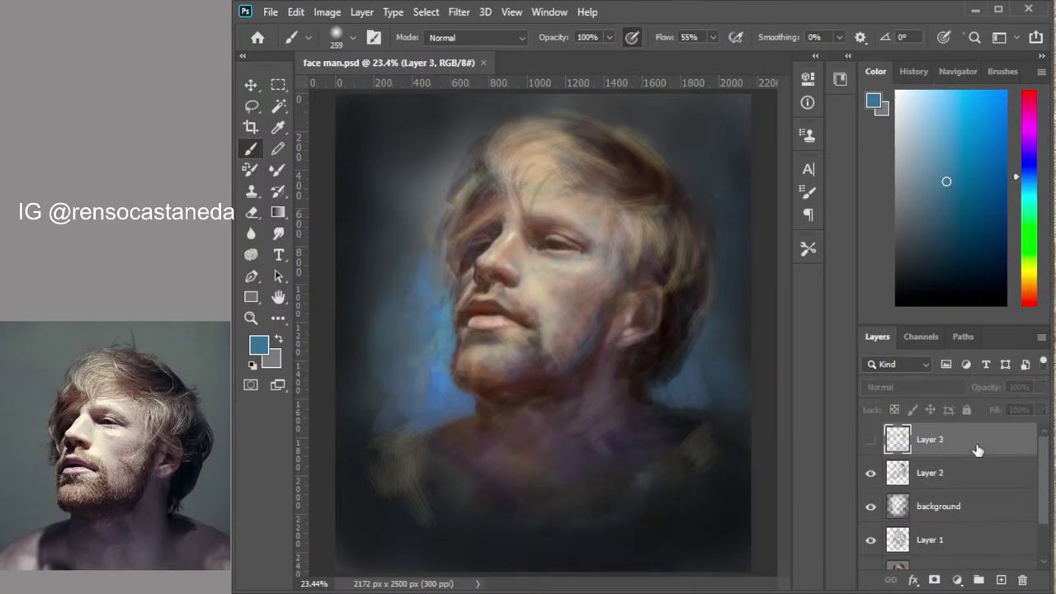
{"action": "left_click", "coordinate": [872, 443]}
{"action": "left_click", "coordinate": [872, 443]}
{"action": "left_click", "coordinate": [1022, 580]}
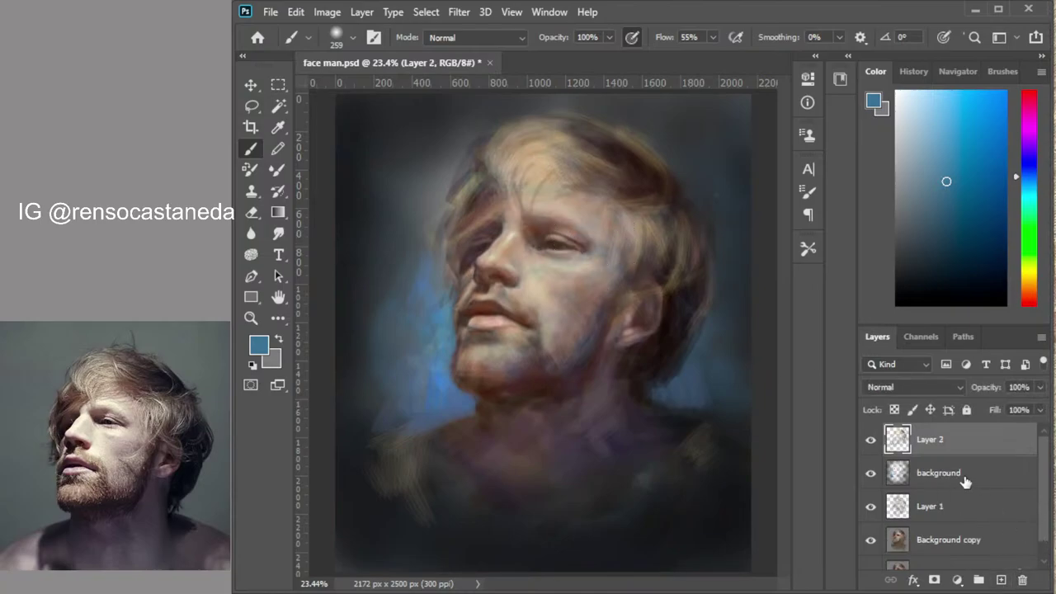
Merge all remaining layers into a single Background layer
{"action": "key", "text": "Delete"}
{"action": "key", "text": "Delete"}
{"action": "key", "text": "Delete"}
{"action": "key", "text": "Delete"}
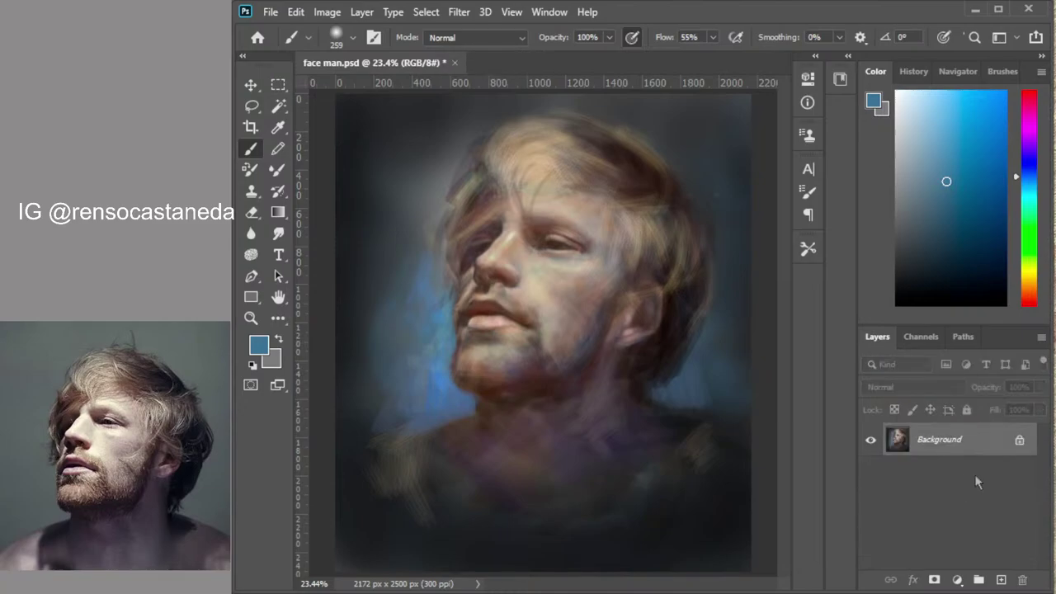
Try a Levels adjustment on the flattened portrait with midtones at 0.80 and the white input at 228
{"action": "key", "text": "i"}
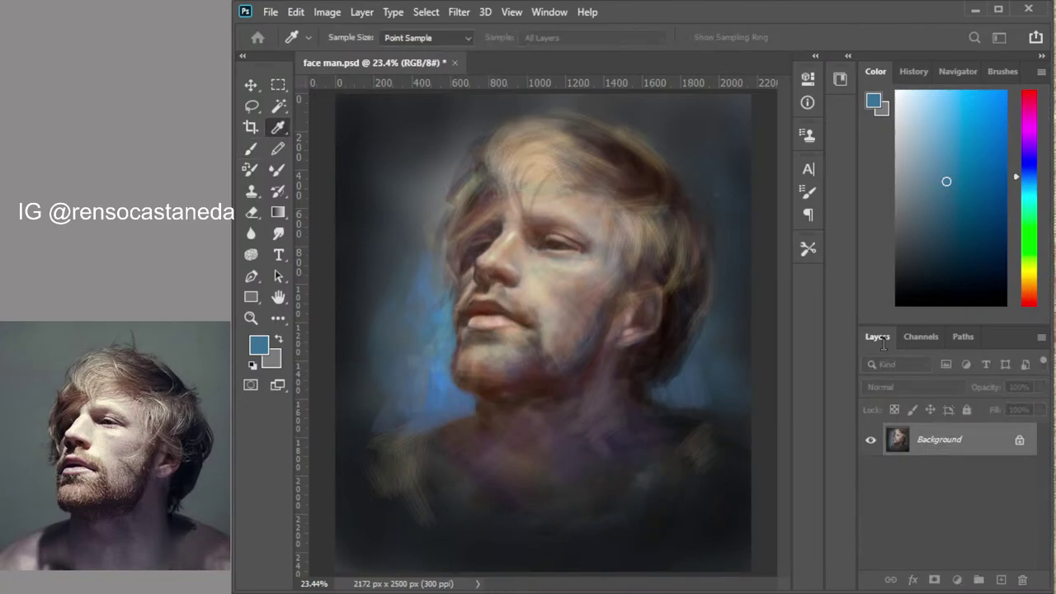
{"action": "key", "text": "ctrl+l"}
{"action": "left_click_drag", "start_coordinate": [983, 322], "coordinate": [913, 322]}
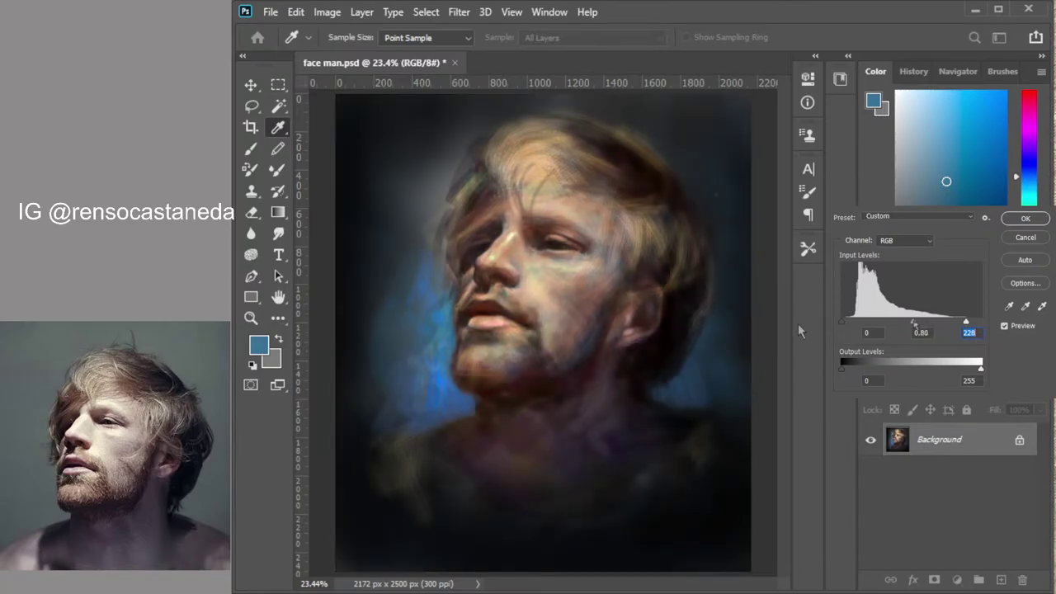
{"action": "key", "text": "Escape"}
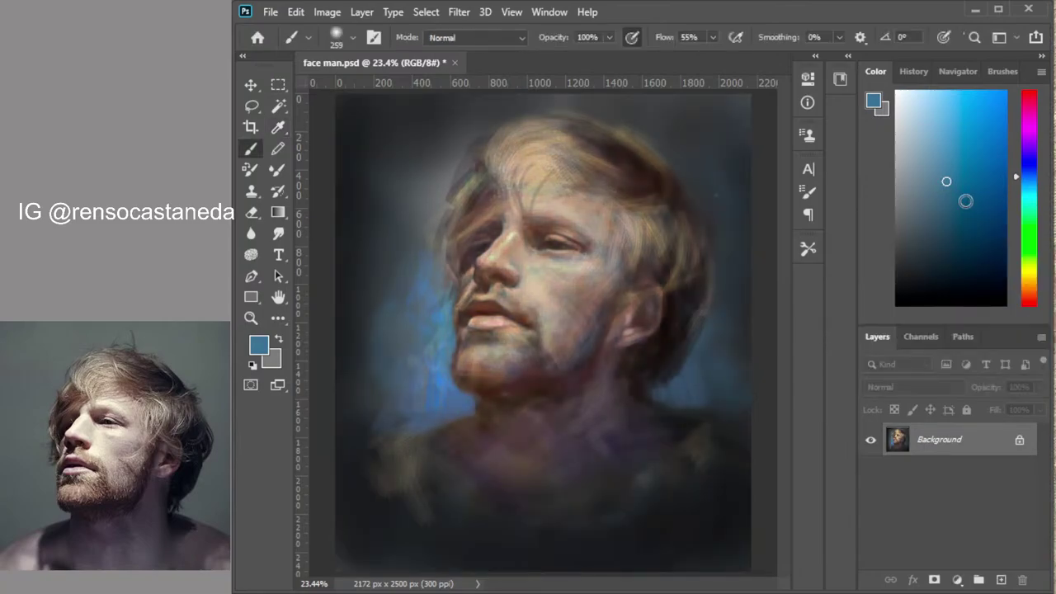
Try Hue/Saturation extremes of saturation -94 and +51 and lightness -34, then hue -16, saturation -22 and lightness +2
{"action": "key", "text": "ctrl+u"}
{"action": "left_click_drag", "start_coordinate": [927, 302], "coordinate": [876, 302]}
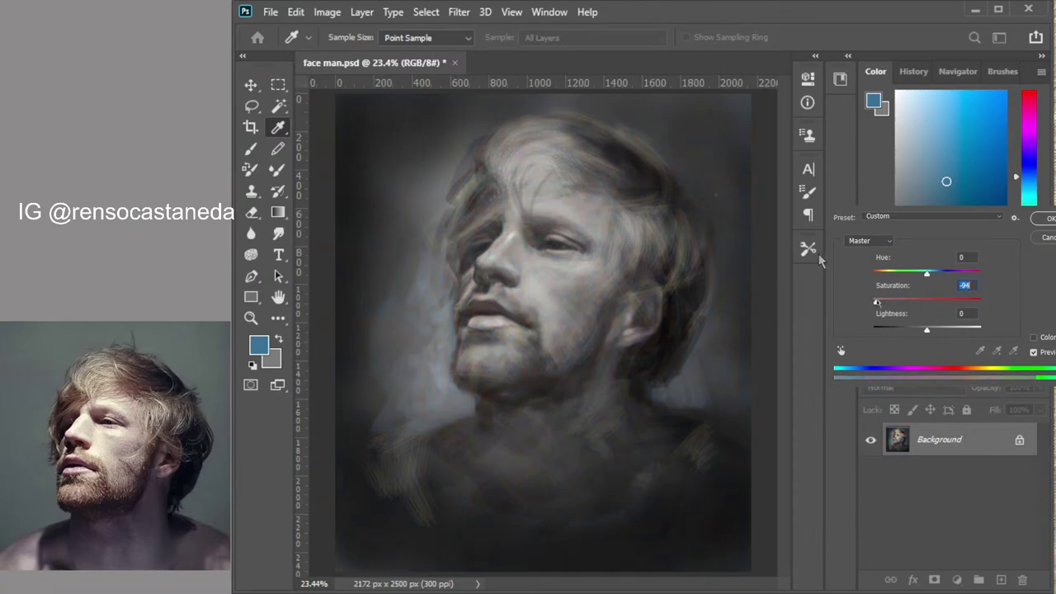
{"action": "left_click_drag", "start_coordinate": [819, 261], "coordinate": [812, 262]}
{"action": "left_click_drag", "start_coordinate": [873, 302], "coordinate": [954, 303]}
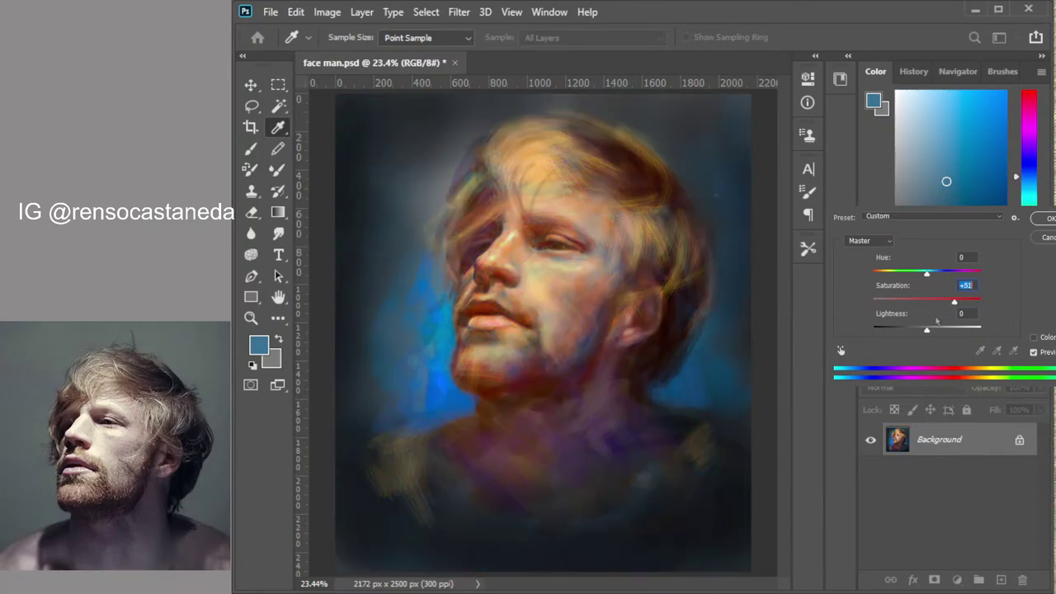
{"action": "mouse_move", "coordinate": [927, 330]}
{"action": "left_mouse_down"}
{"action": "mouse_move", "coordinate": [966, 331]}
{"action": "mouse_move", "coordinate": [908, 331]}
{"action": "left_mouse_up"}
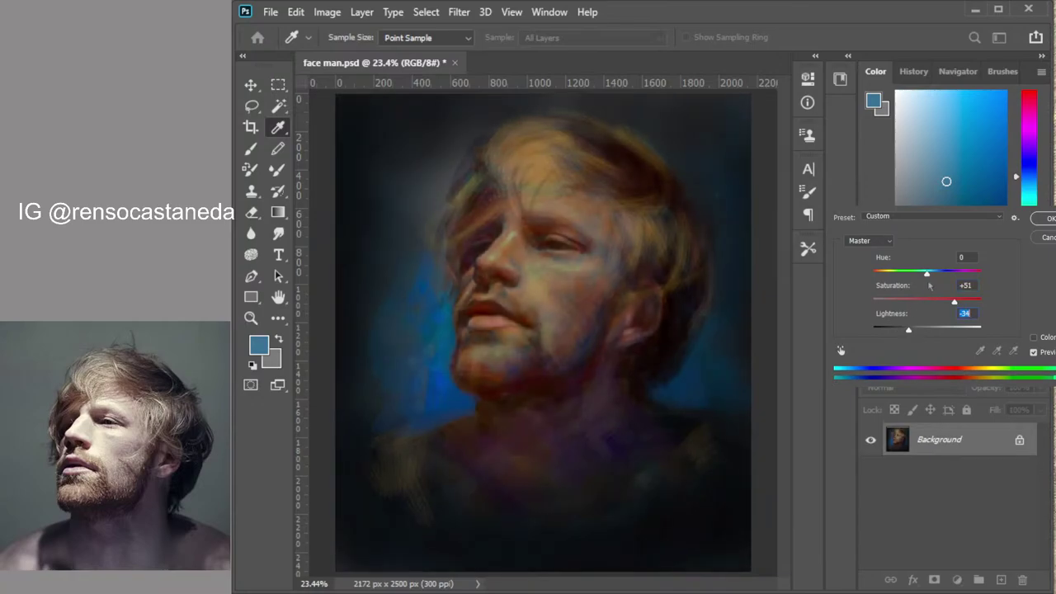
{"action": "left_click_drag", "start_coordinate": [927, 274], "coordinate": [930, 335]}
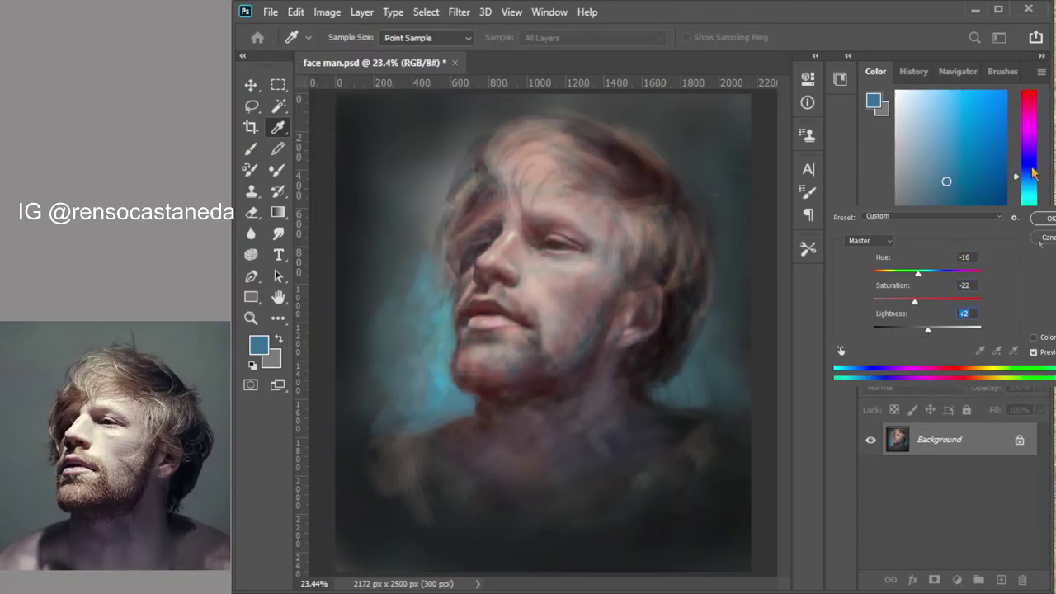
{"action": "left_click", "coordinate": [1046, 219]}
{"action": "key", "text": "b"}
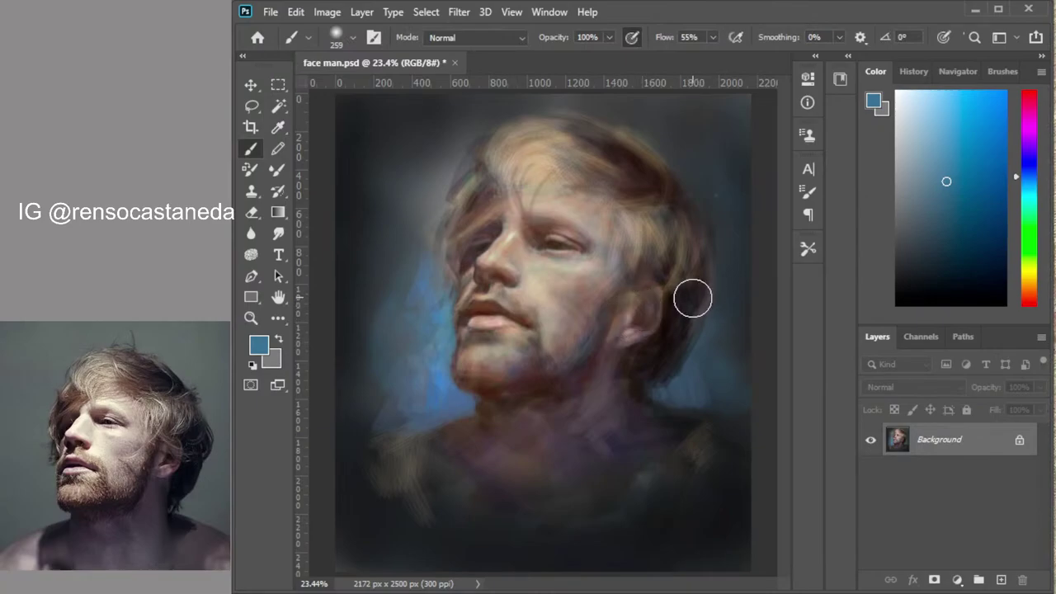
Raise the portrait's overall saturation slightly with Hue/Saturation, comparing it with the preview off before applying
{"action": "key", "text": "ctrl+u"}
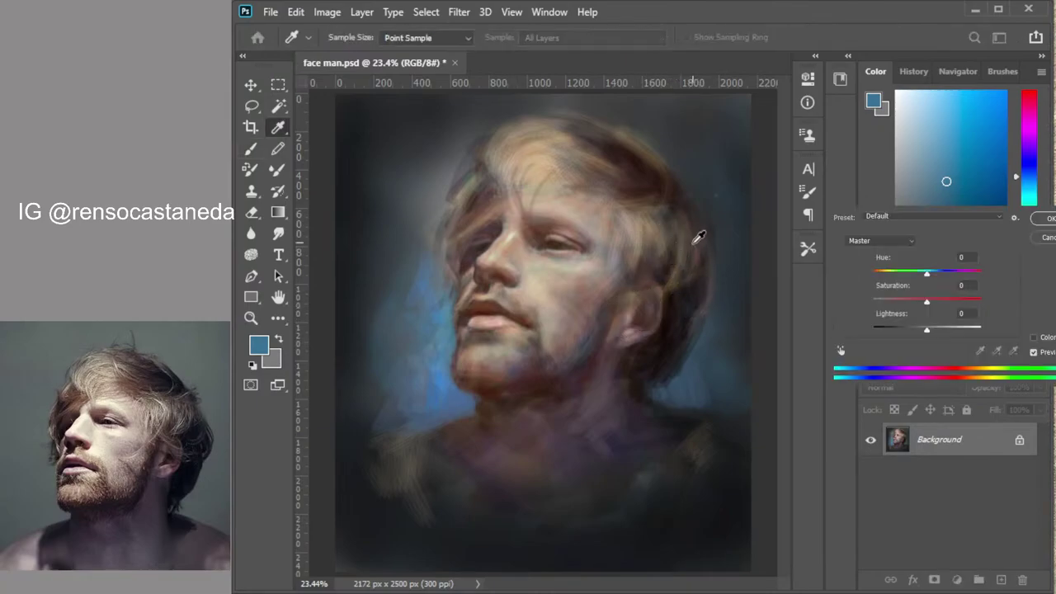
{"action": "left_click", "coordinate": [932, 301]}
{"action": "left_click", "coordinate": [938, 302]}
{"action": "left_click", "coordinate": [1034, 353]}
{"action": "left_click", "coordinate": [1045, 219]}
Save the flattened portrait as face man 2.jpg with JPEG quality 8 (High), Progressive format and 3 scans
{"action": "key", "text": "b"}
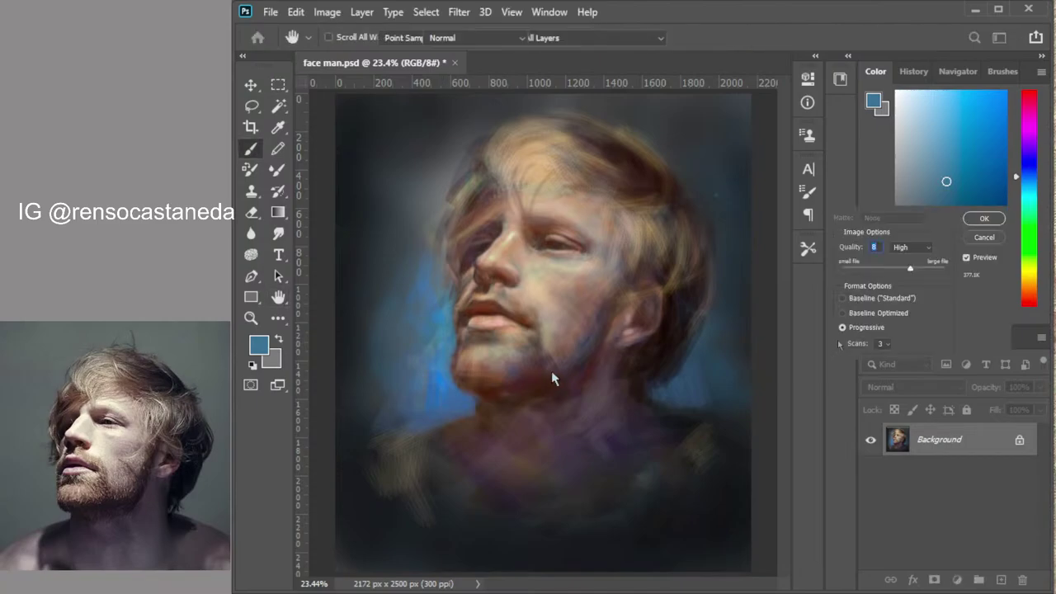
{"action": "key", "text": "Return"}
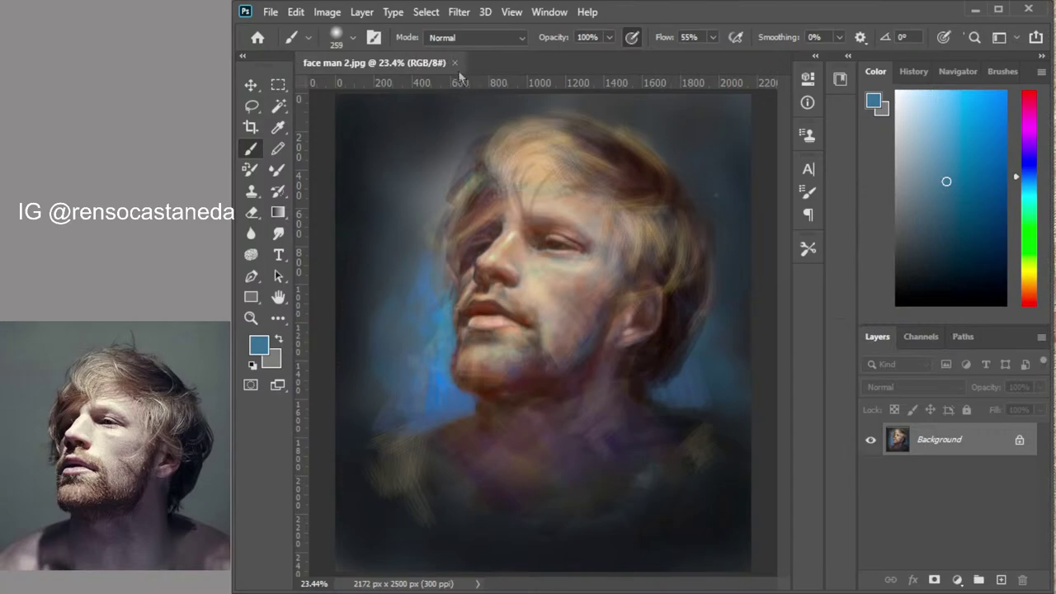